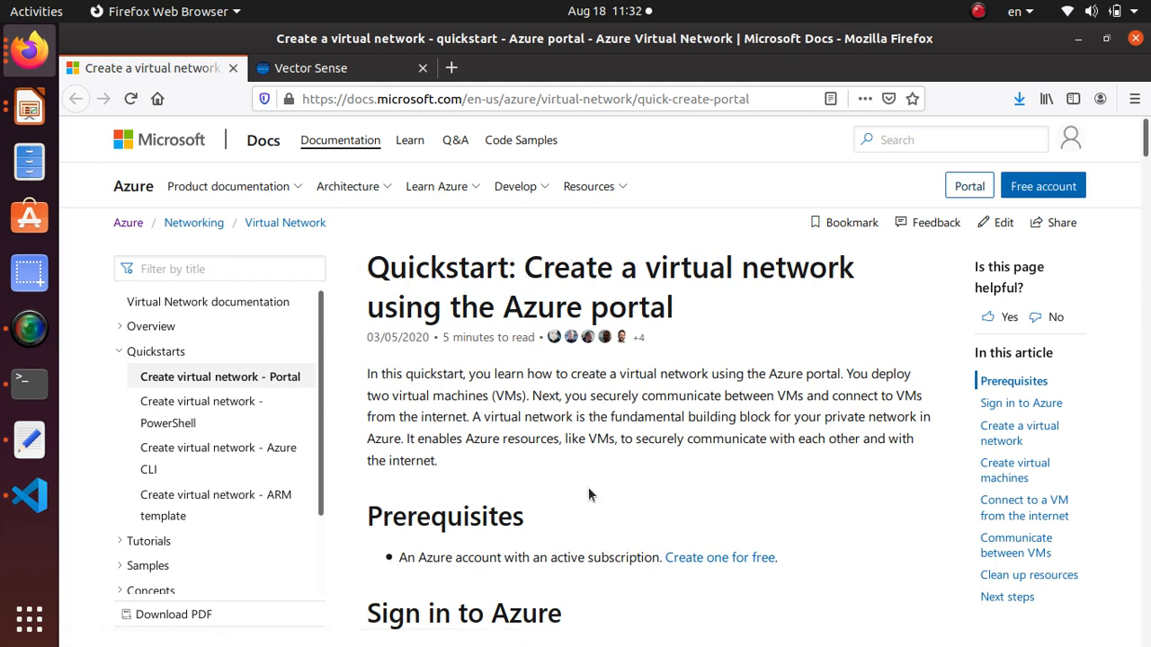
Copy the quickstart page's URL and replace all the text in the open text editor document with it.
left_click(705, 97)
right_click(708, 98)
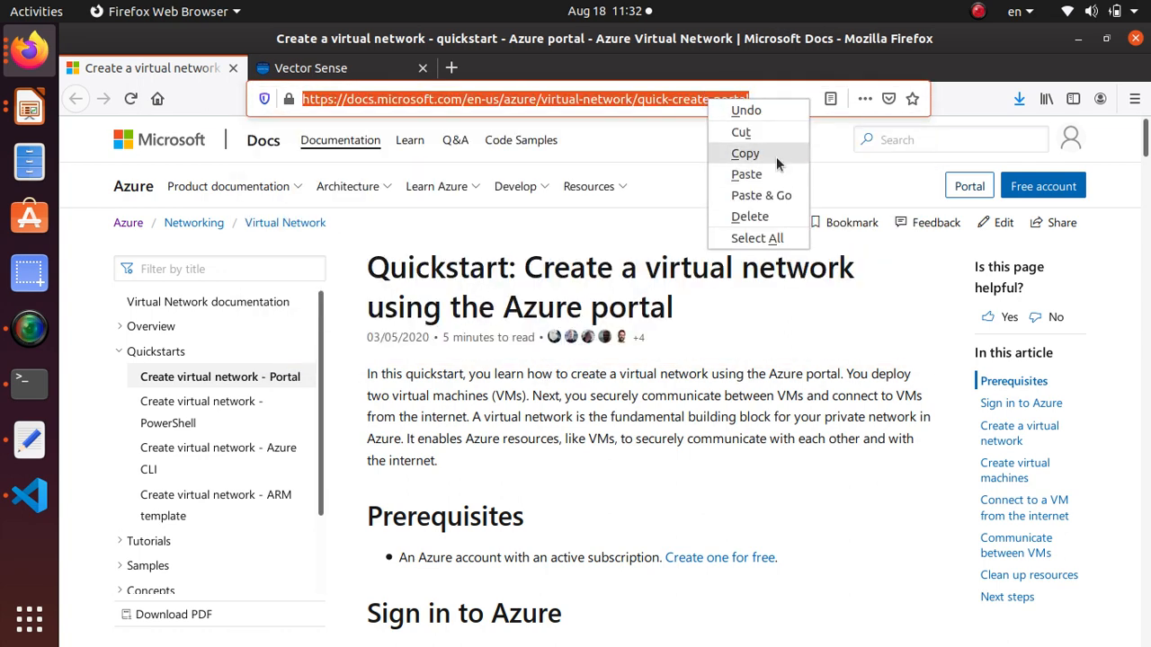
left_click(776, 156)
left_click(28, 440)
left_click(444, 172)
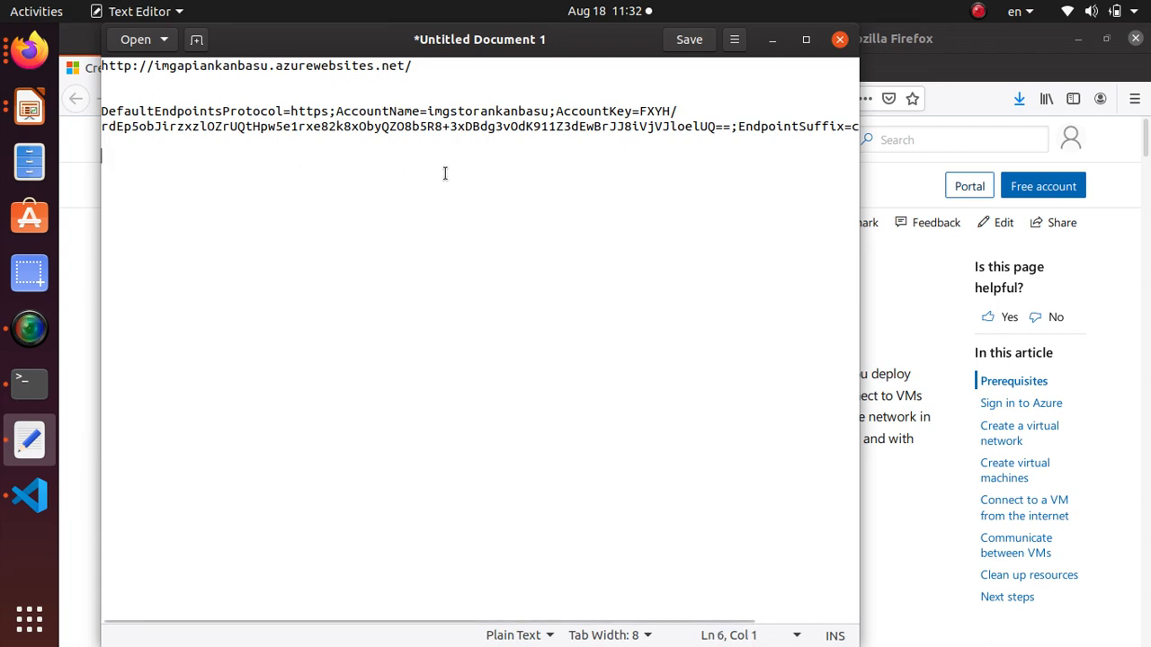
key("ctrl+a")
key("BackSpace")
key("ctrl+v")
key("Return")
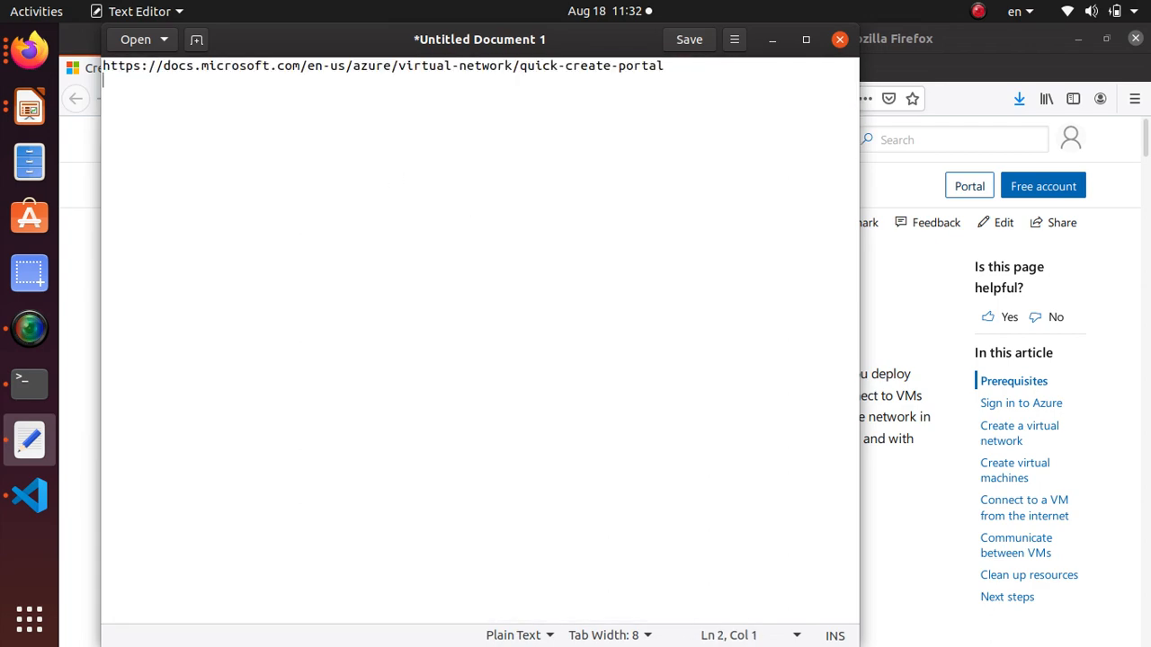
Return to Firefox and read the quickstart's introduction, prerequisites and first instruction for creating a virtual network.
key("alt+Tab")
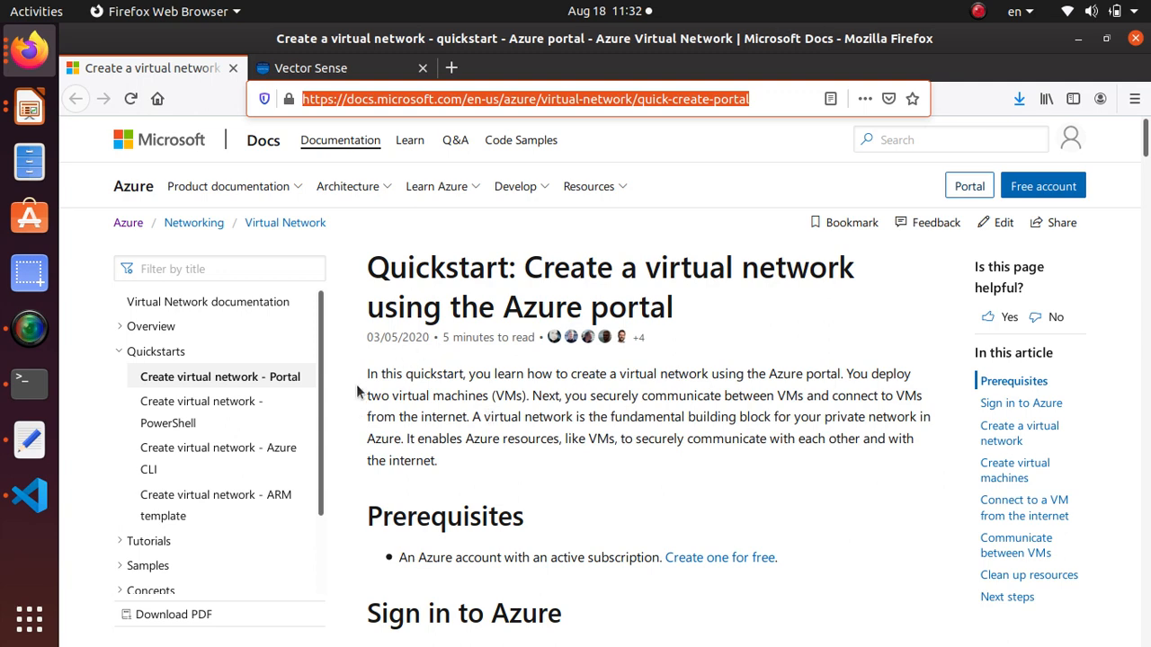
left_click_drag(468, 374, 835, 380)
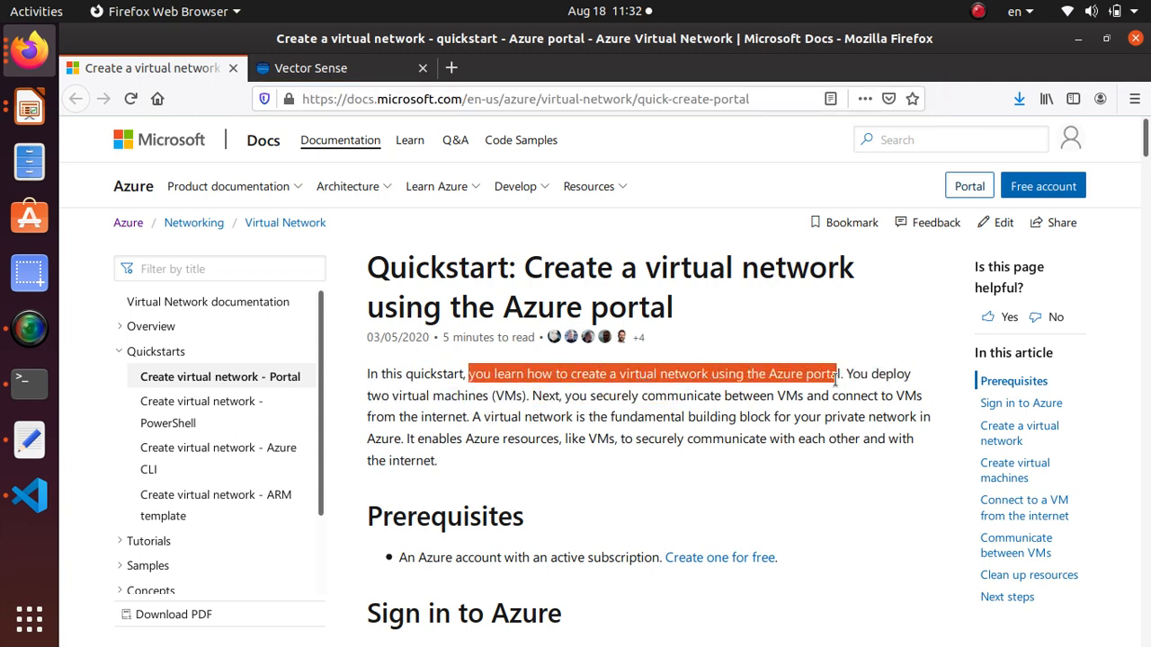
scroll(547, 443, "down", 5)
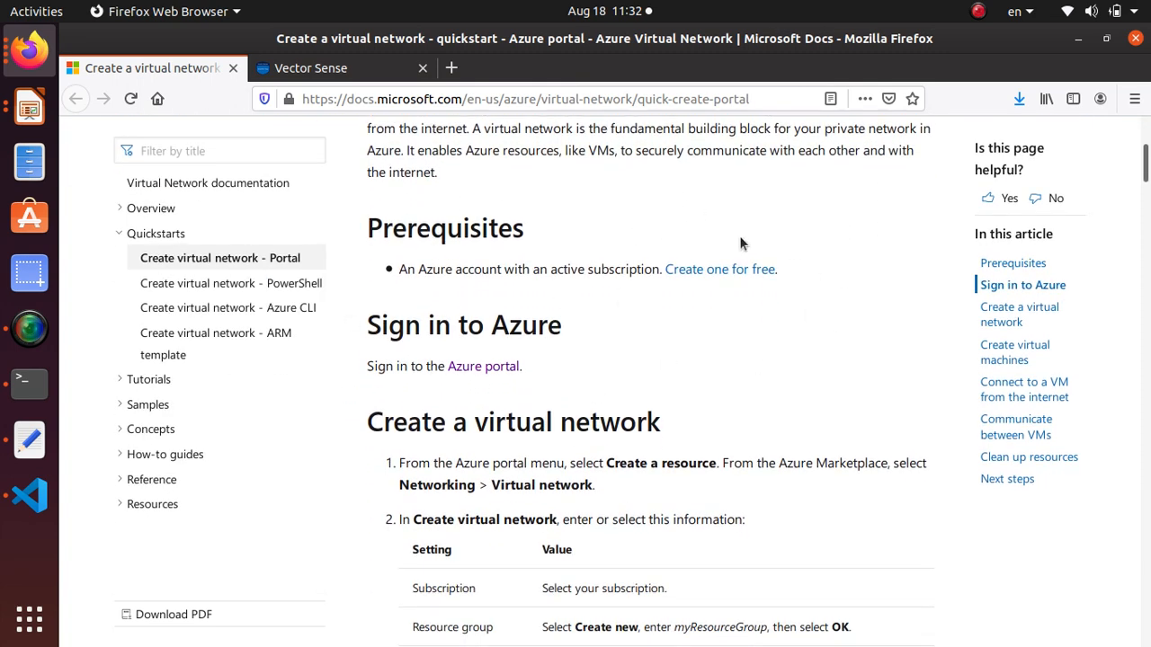
left_click_drag(418, 269, 593, 269)
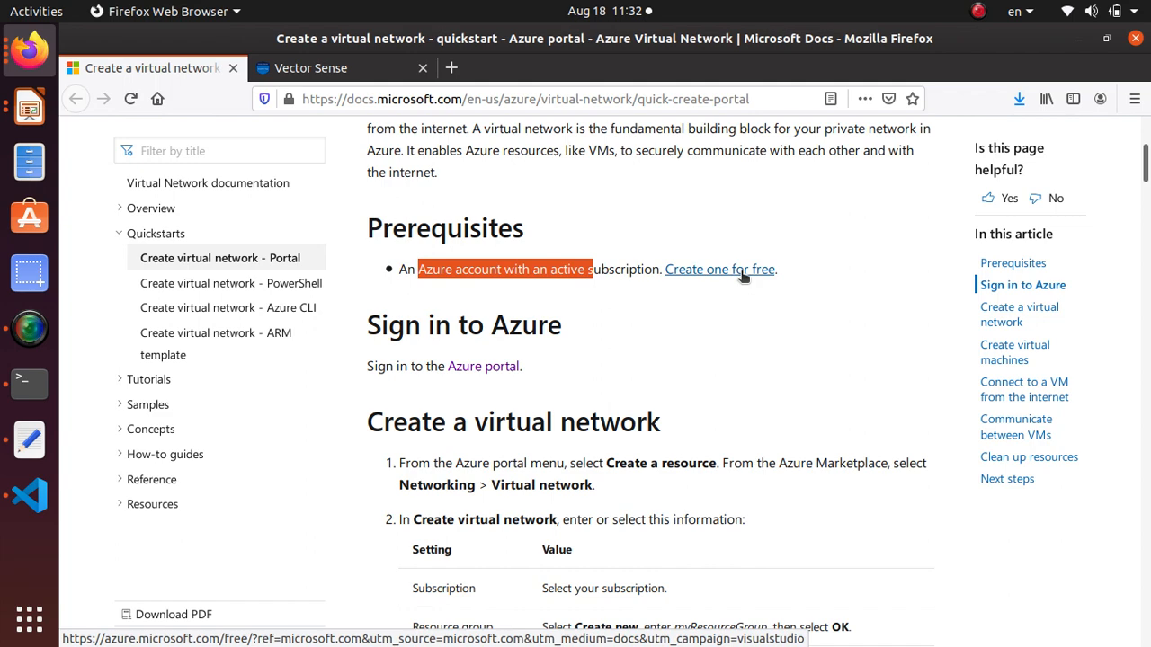
scroll(732, 286, "down", 3)
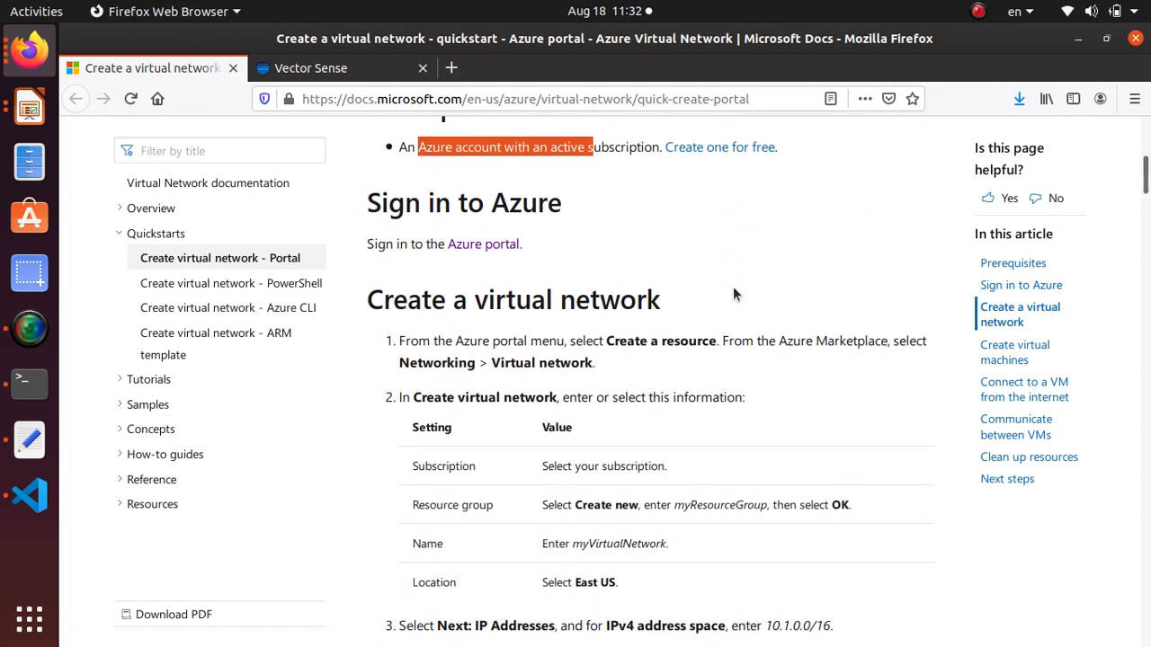
scroll(733, 286, "down", 1)
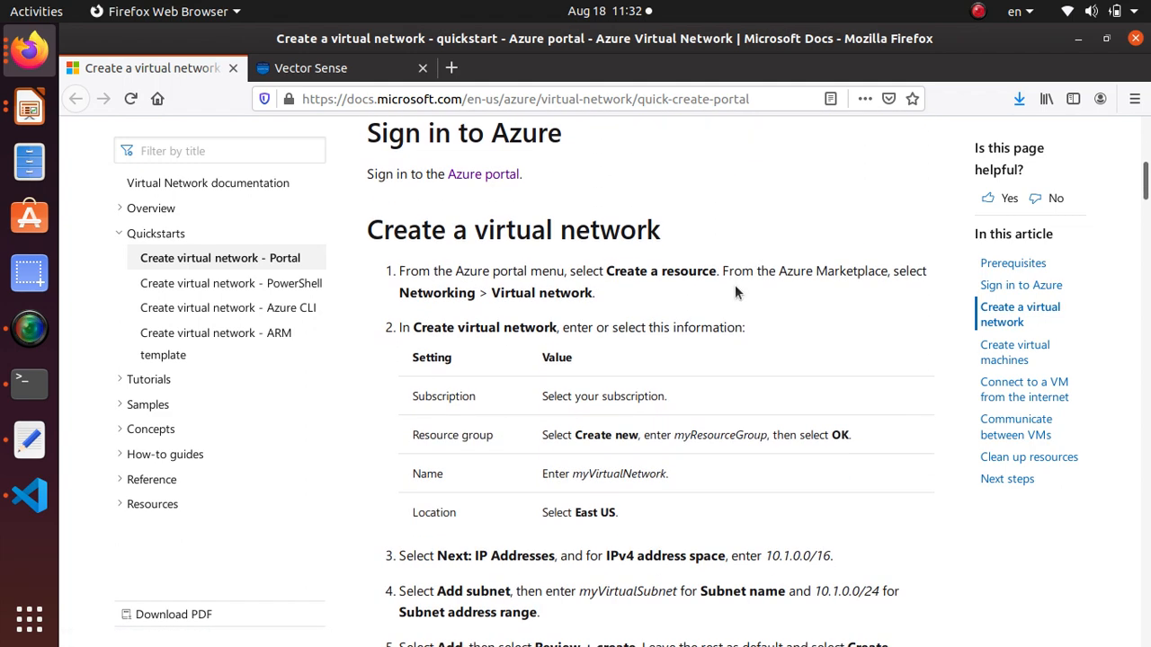
left_click_drag(606, 270, 718, 269)
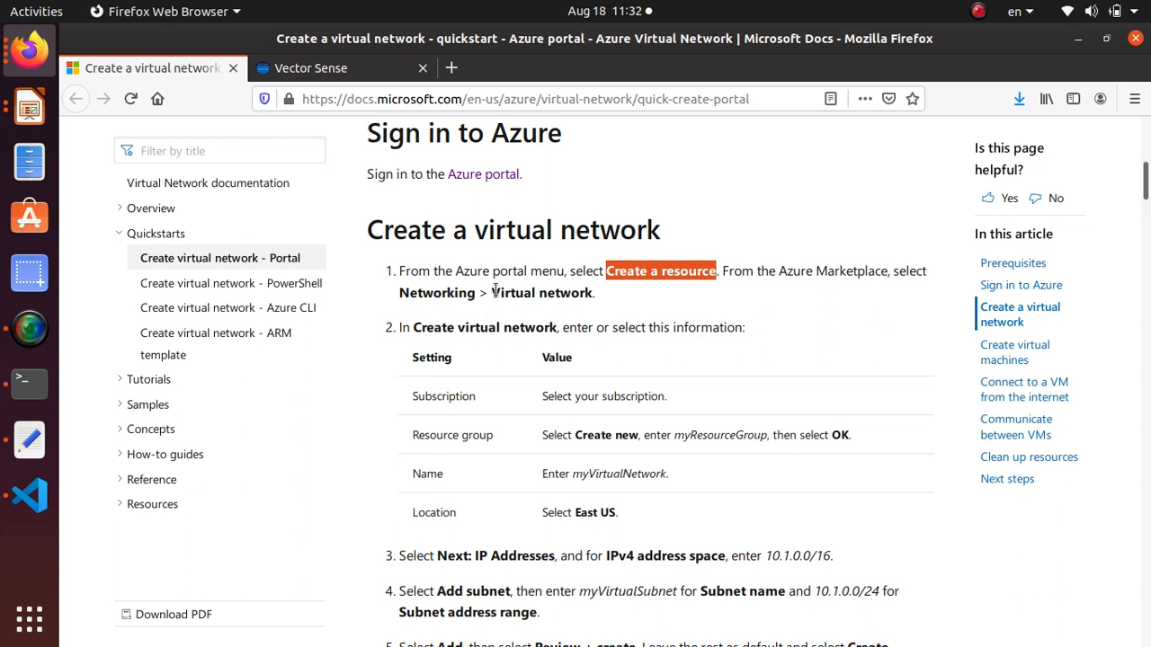
Copy the term "Virtual network" from the first instruction under Create a virtual network.
left_click_drag(493, 292, 593, 298)
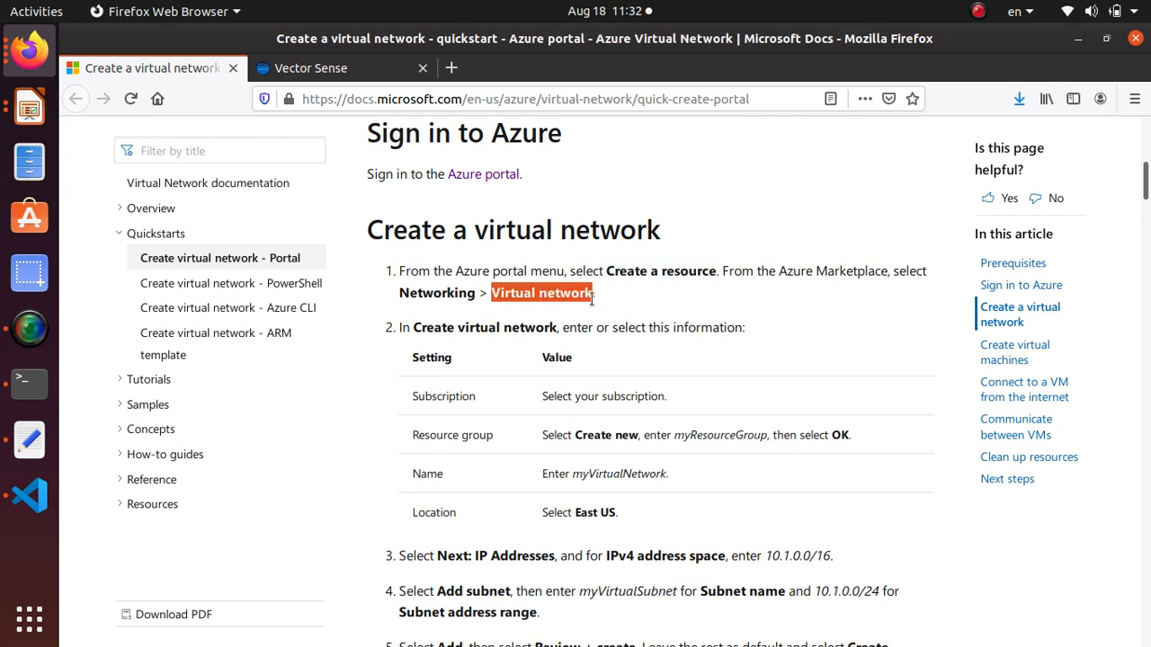
right_click(571, 292)
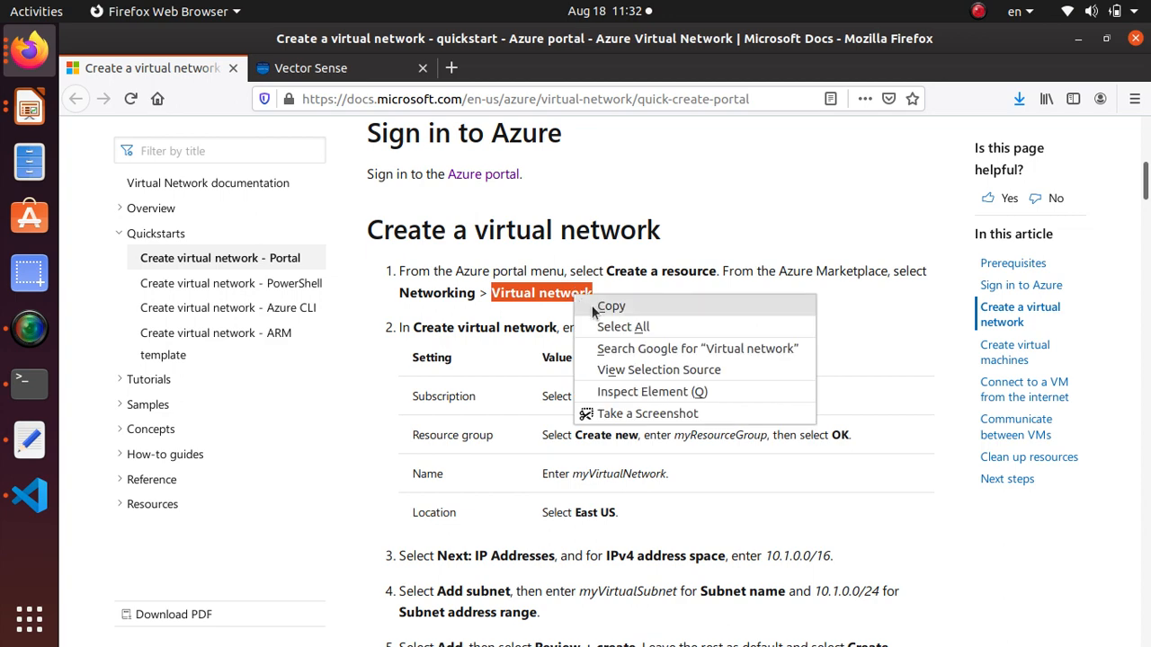
left_click(595, 308)
Open the Azure portal at portal.azure.com in a new browser tab.
left_click(451, 68)
left_click(500, 106)
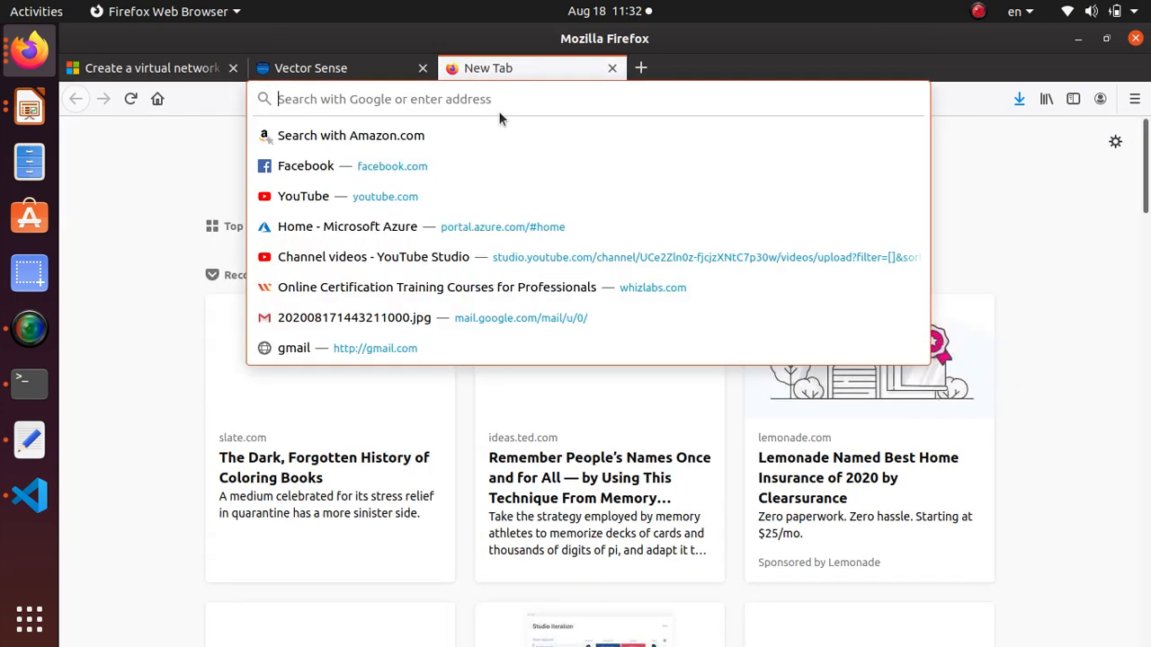
type("pop")
key("BackSpace")
key("BackSpace")
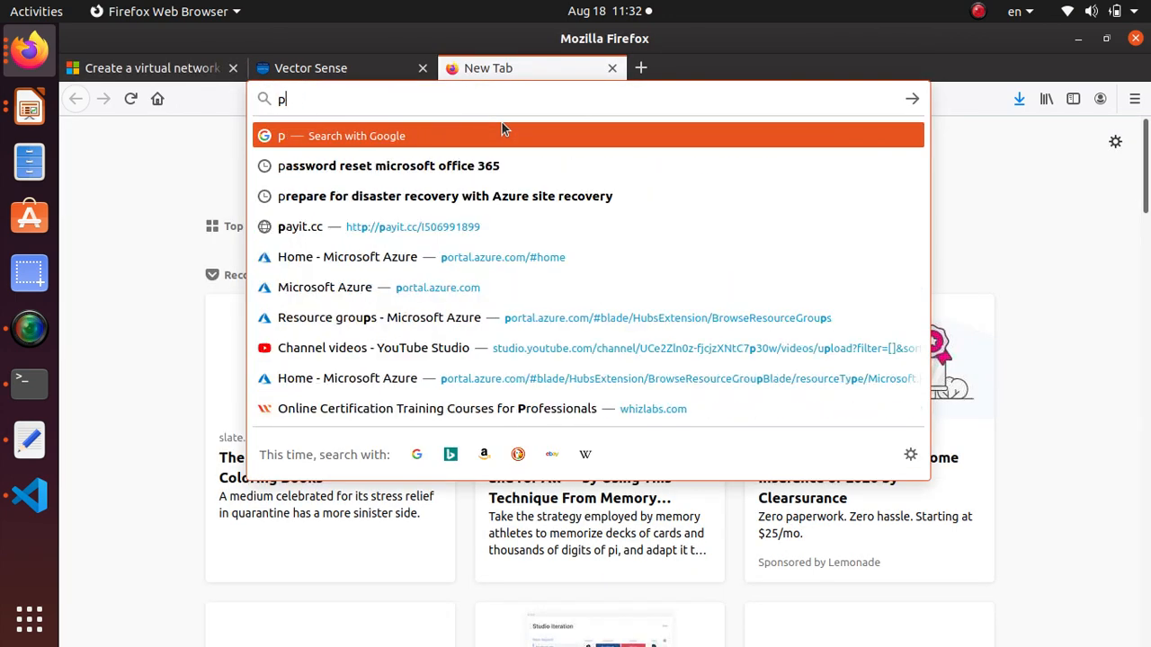
type("ortal.azure.com/")
key("Return")
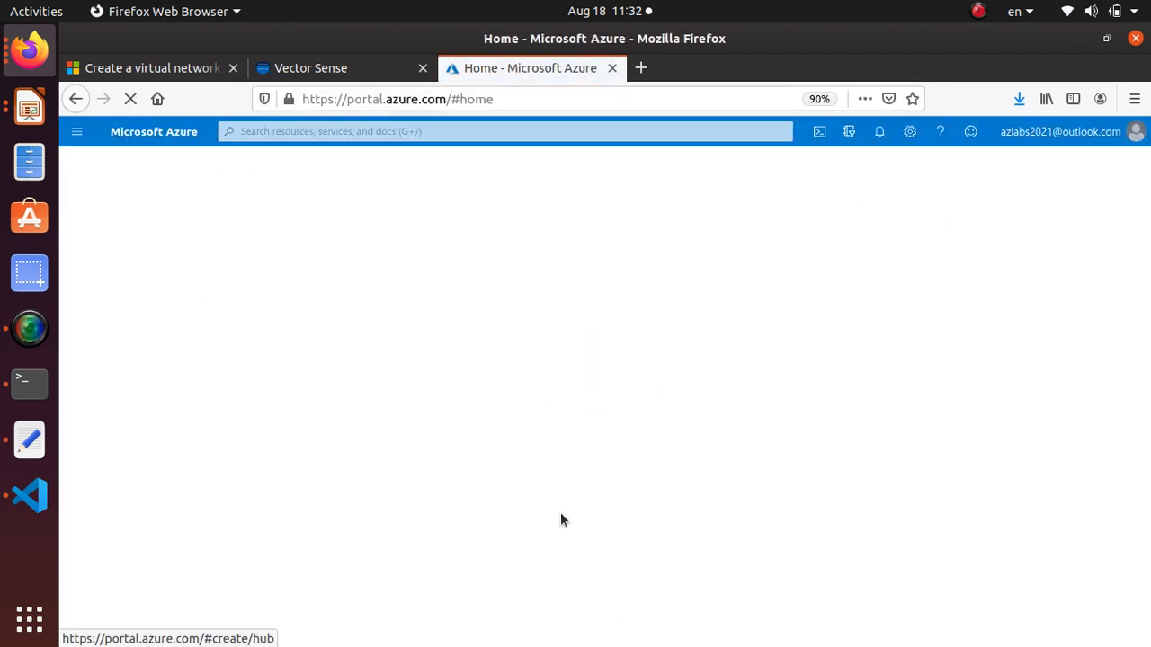
Search the portal for "Virtual network" and view the Networking category among all services.
left_click(362, 131)
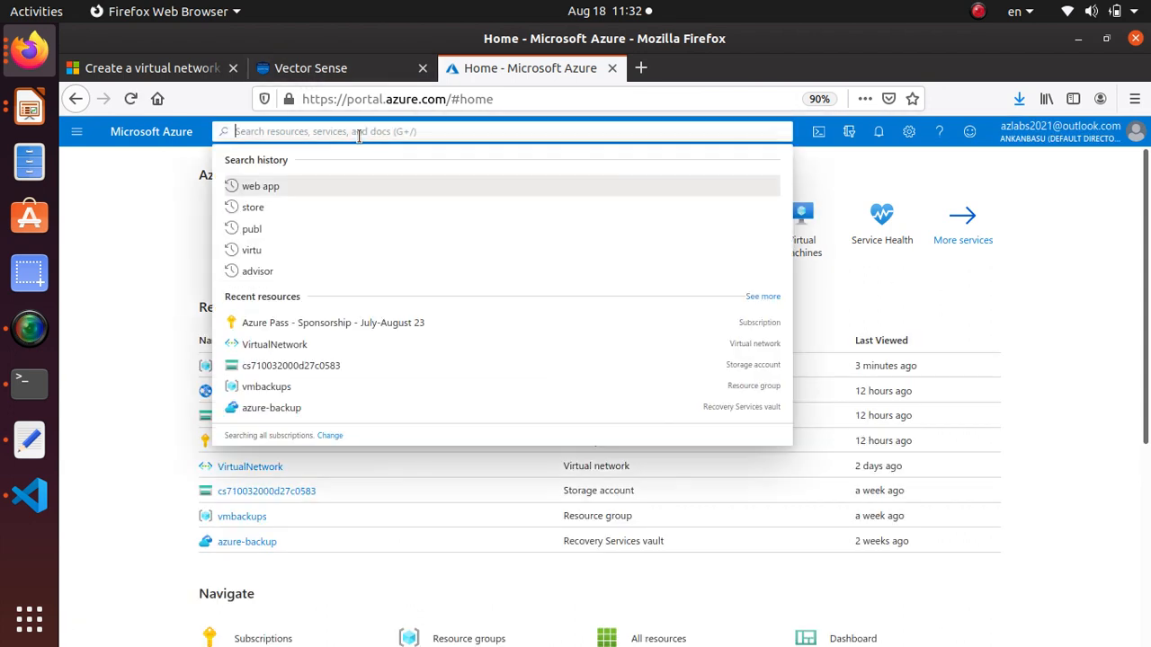
key("ctrl+v")
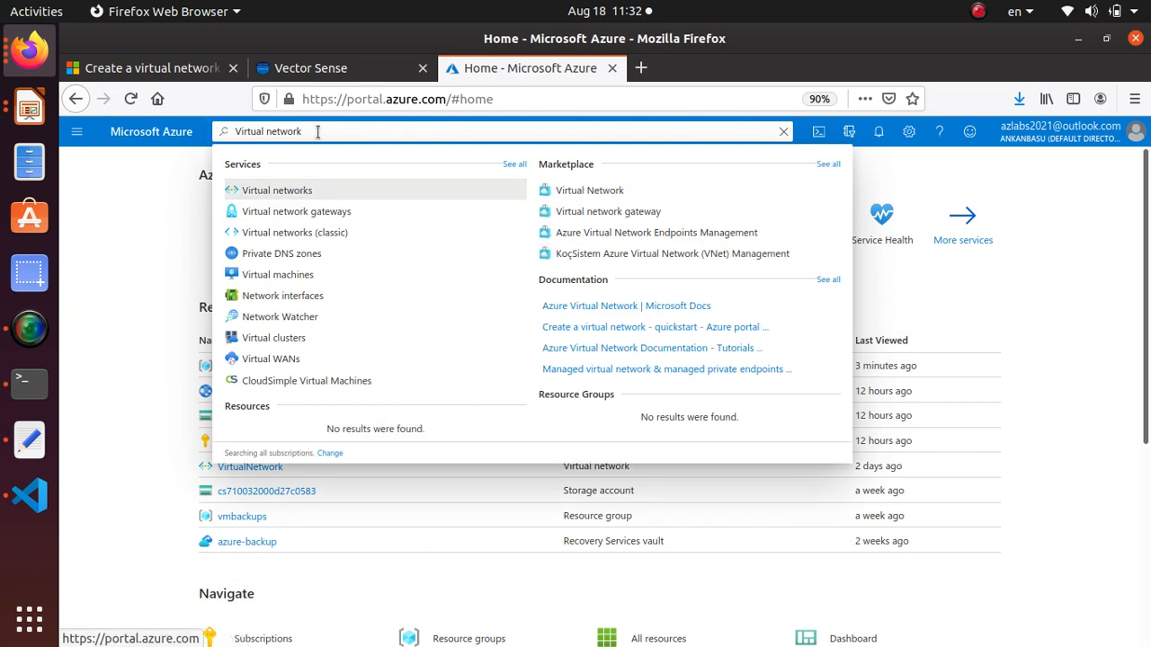
left_click(78, 135)
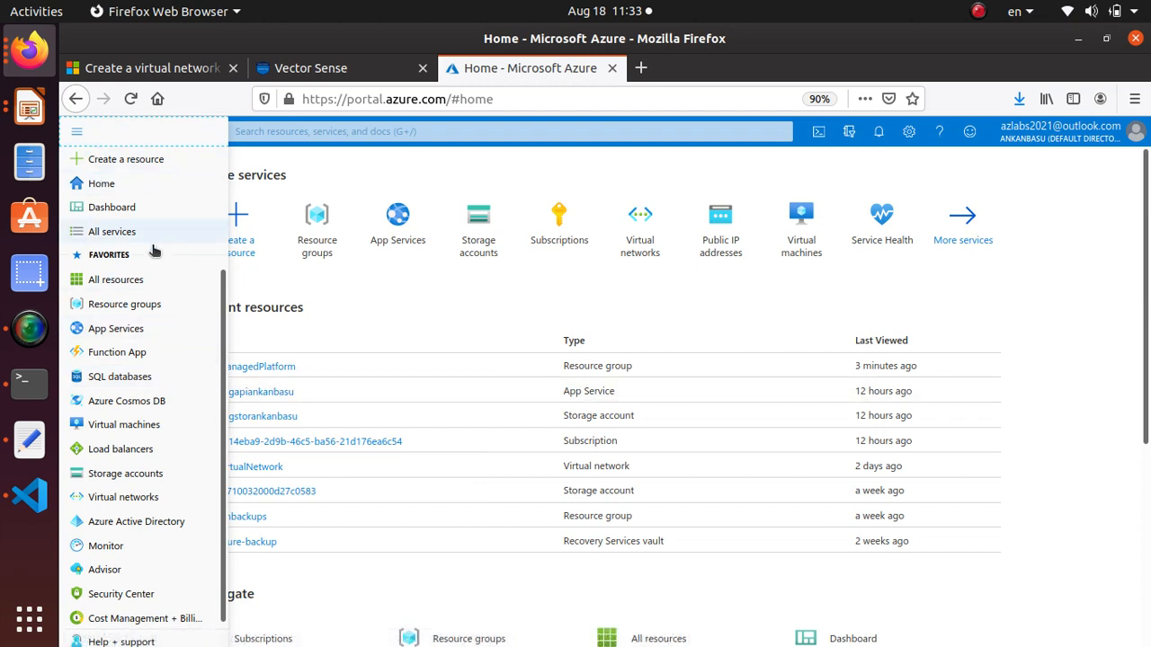
left_click(127, 232)
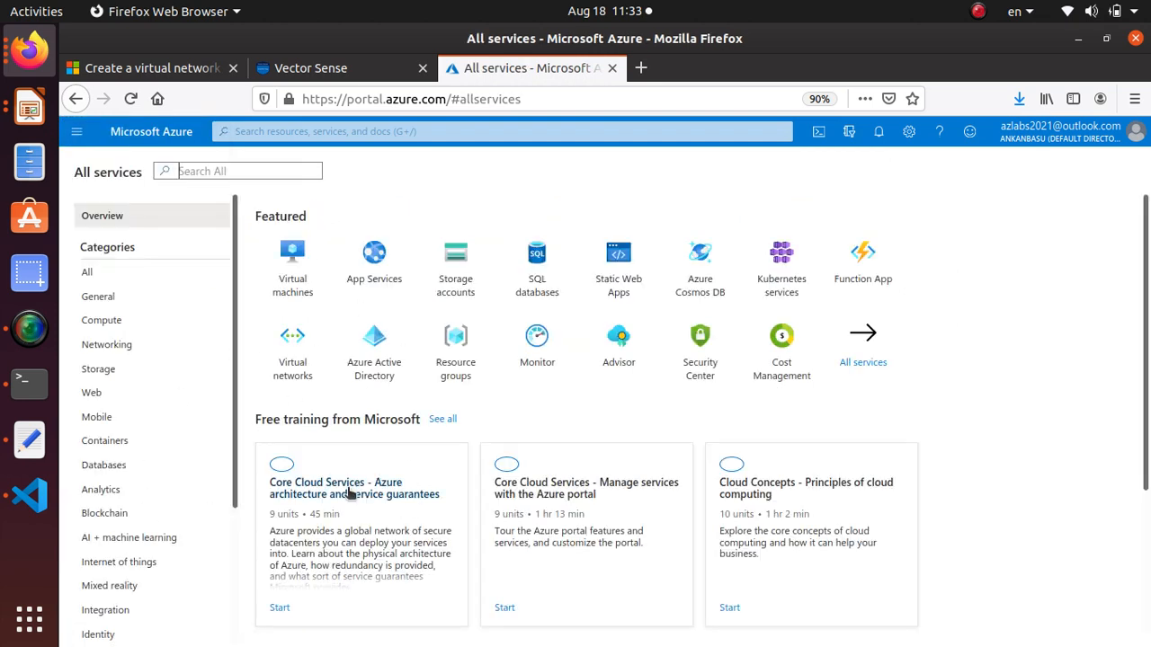
left_click(135, 345)
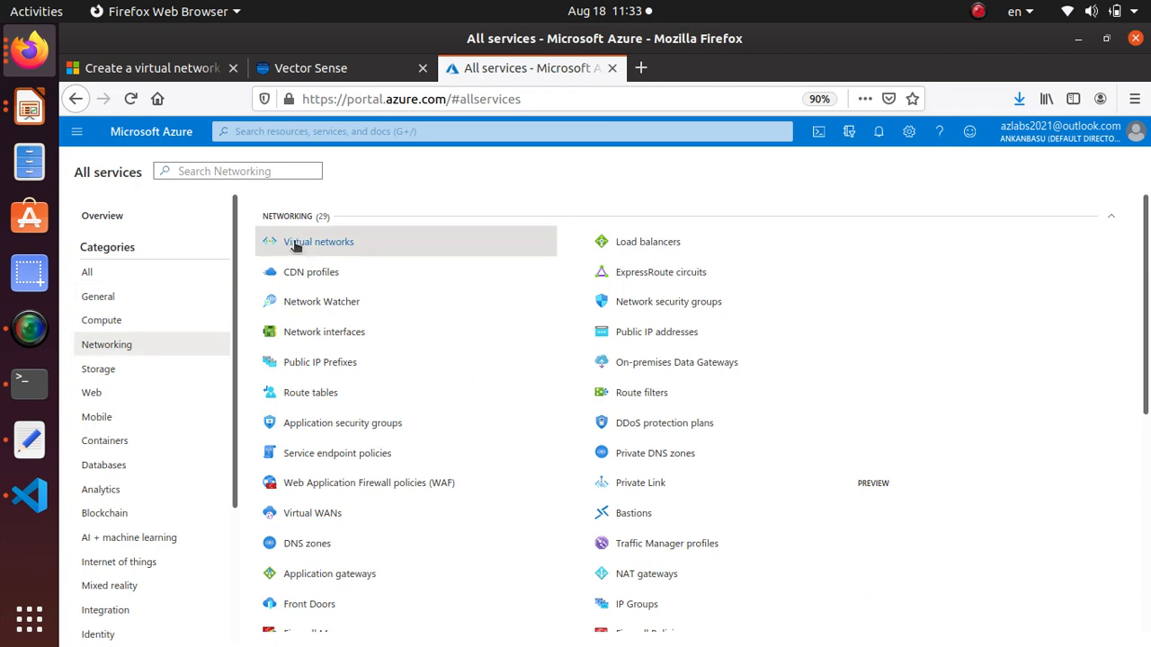
Search the portal for "Virtual network" and open the Virtual networks service.
left_click(266, 131)
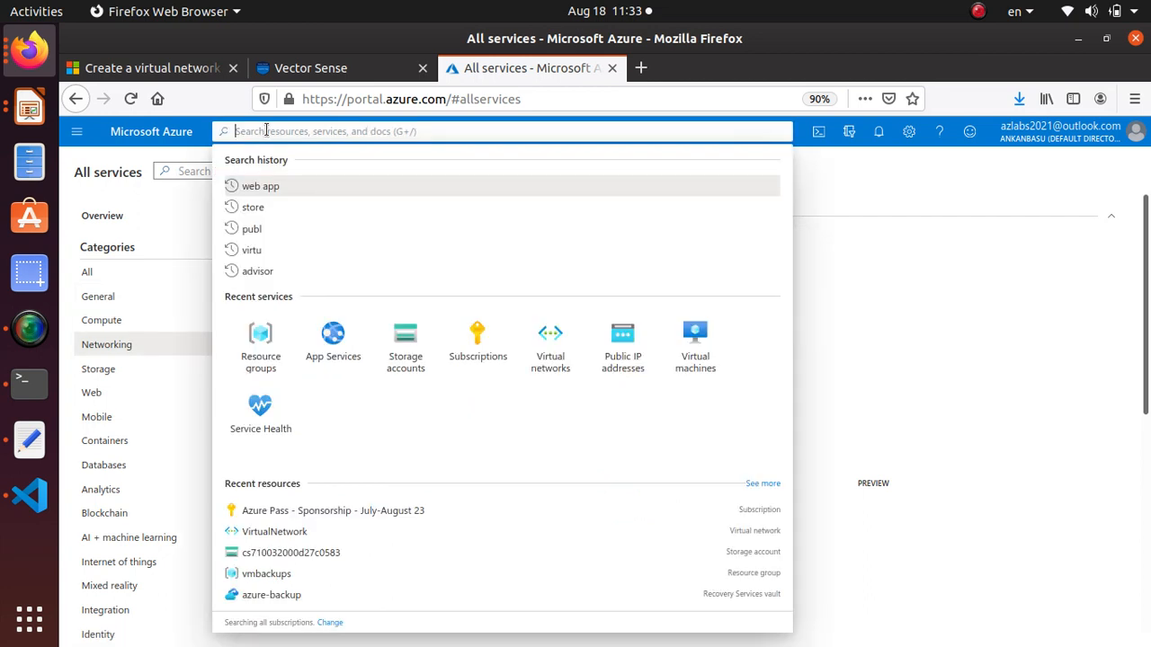
type("Virtual network")
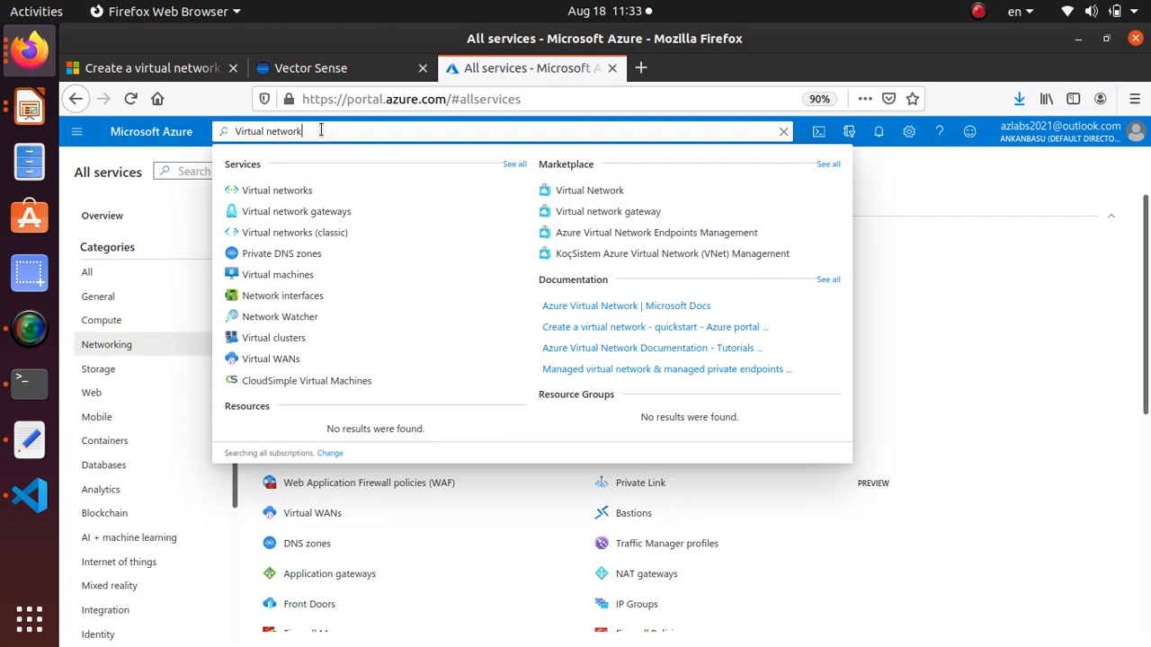
left_click(303, 188)
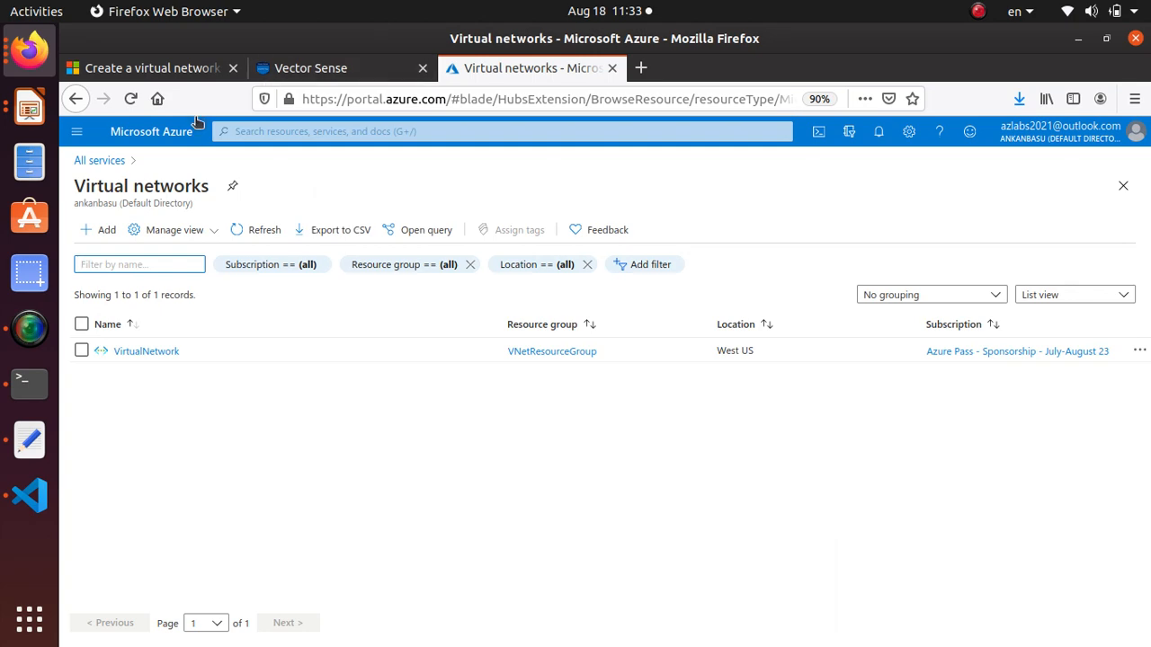
Check the quickstart's second instruction and start adding a new virtual network in the Azure portal.
left_click(129, 72)
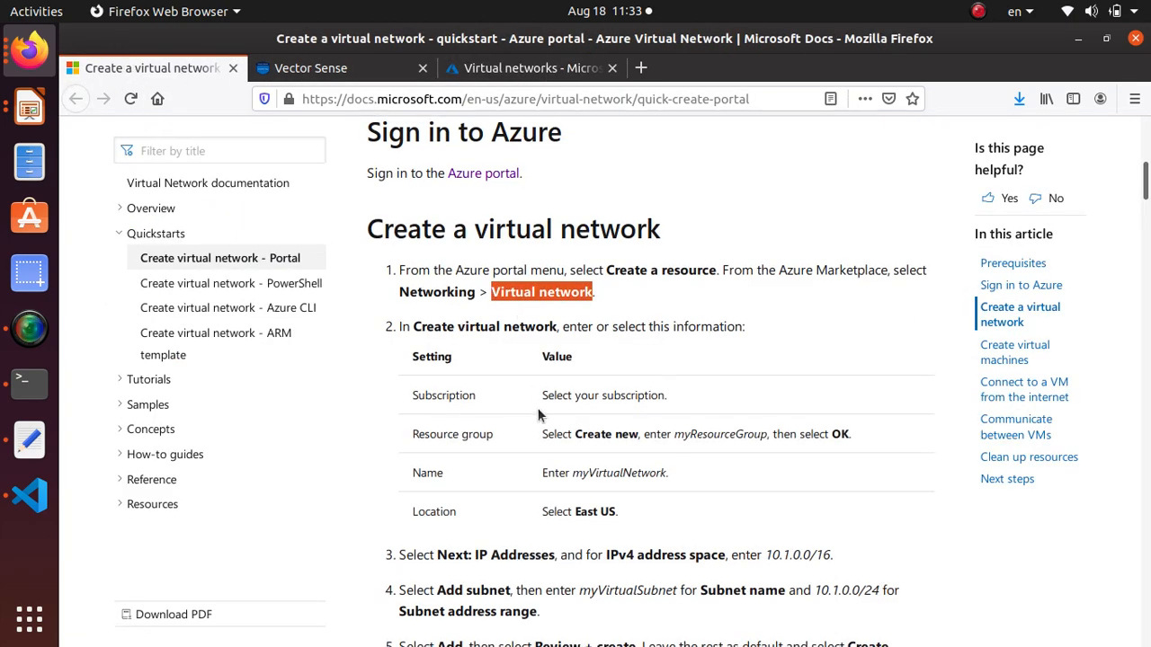
scroll(401, 192, "down", 3)
left_click_drag(414, 183, 556, 182)
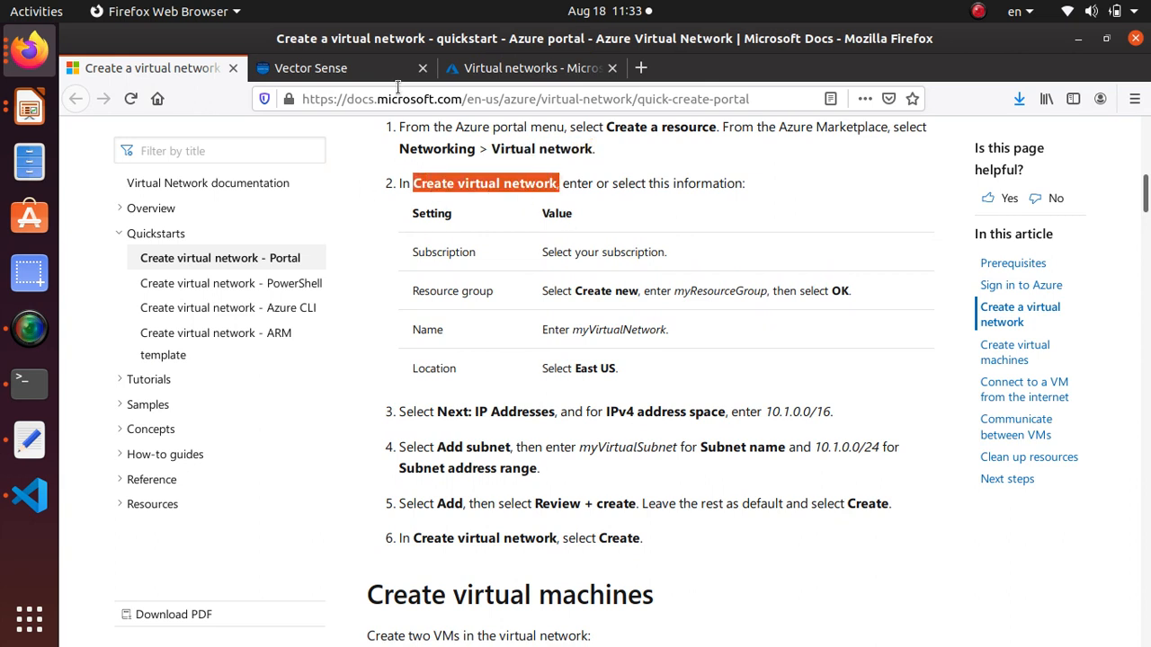
left_click(518, 72)
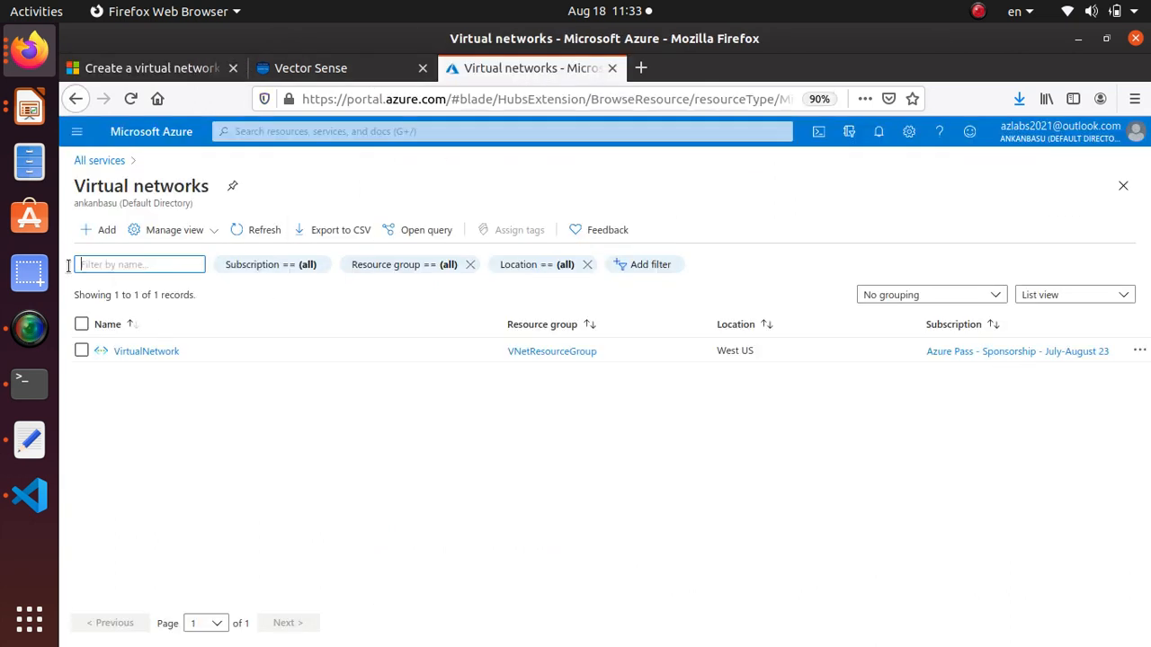
left_click(102, 233)
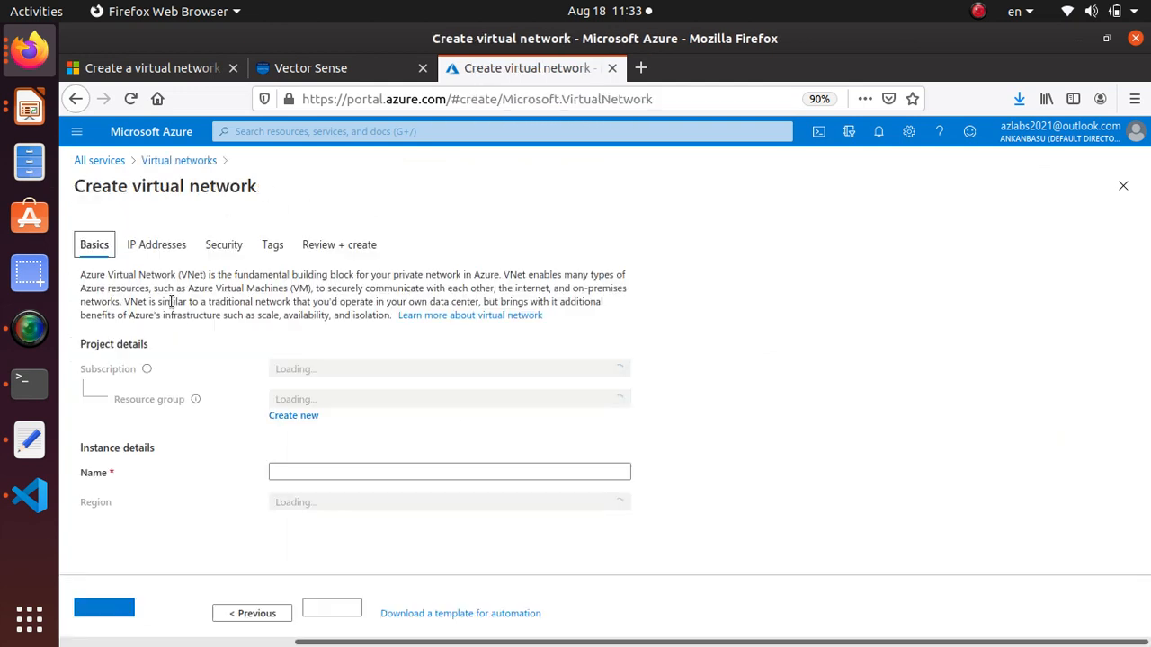
triple_click(105, 190)
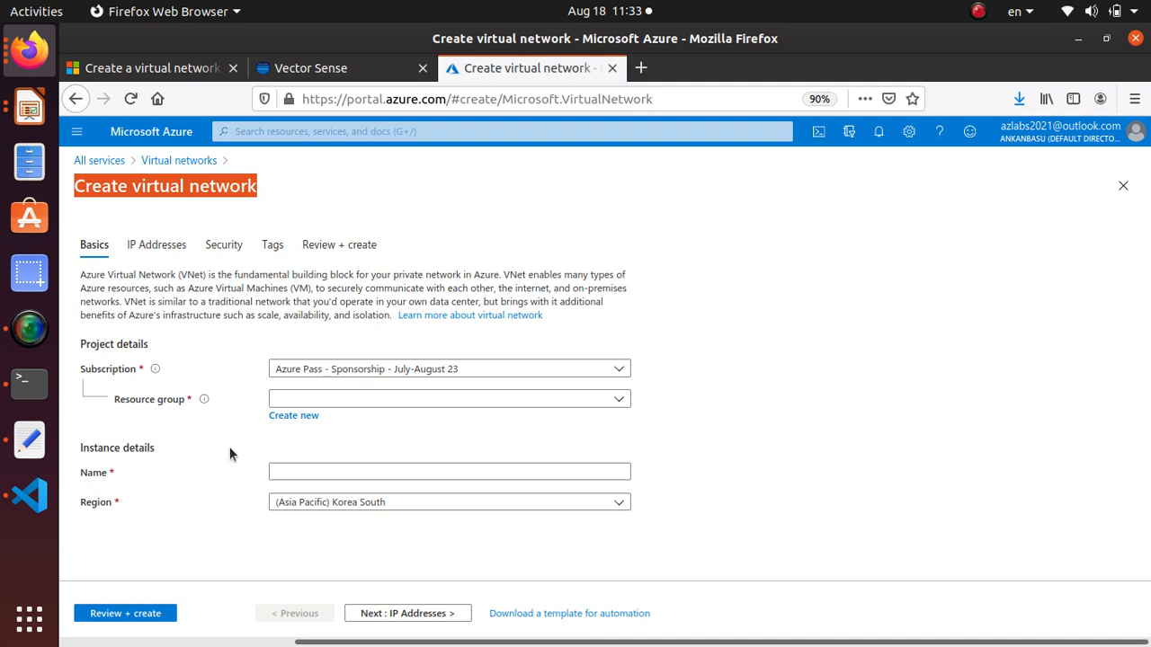
left_click(326, 472)
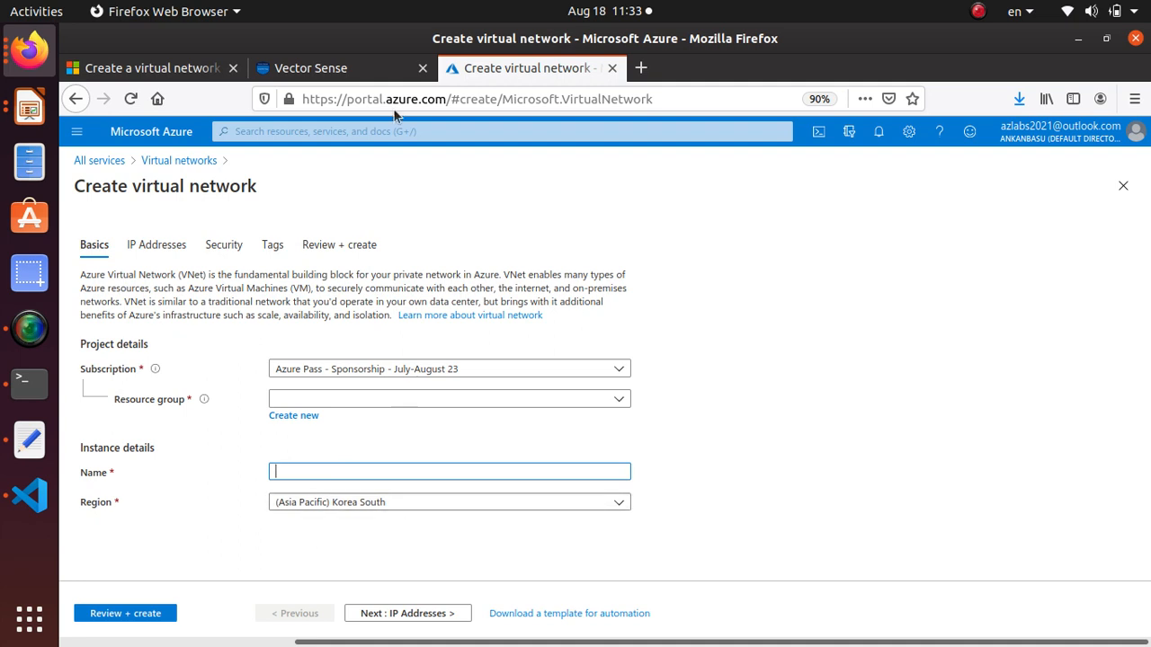
Review the settings table in the quickstart and copy the resource group name myResourceGroup.
left_click(126, 70)
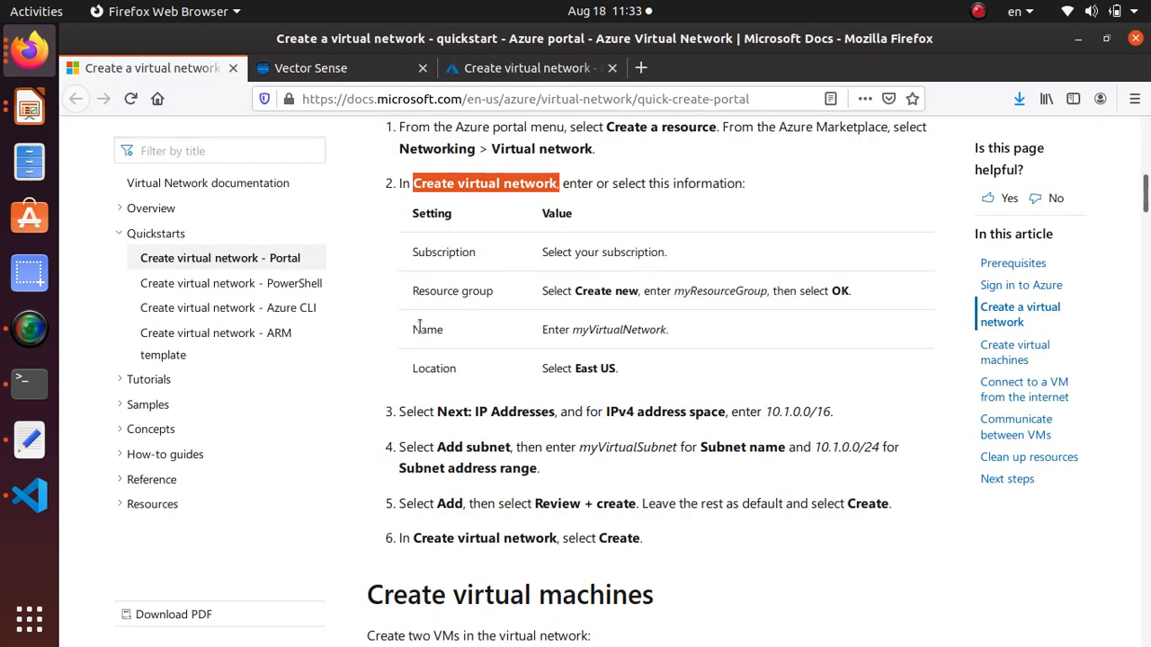
double_click(445, 251)
left_click_drag(410, 291, 494, 293)
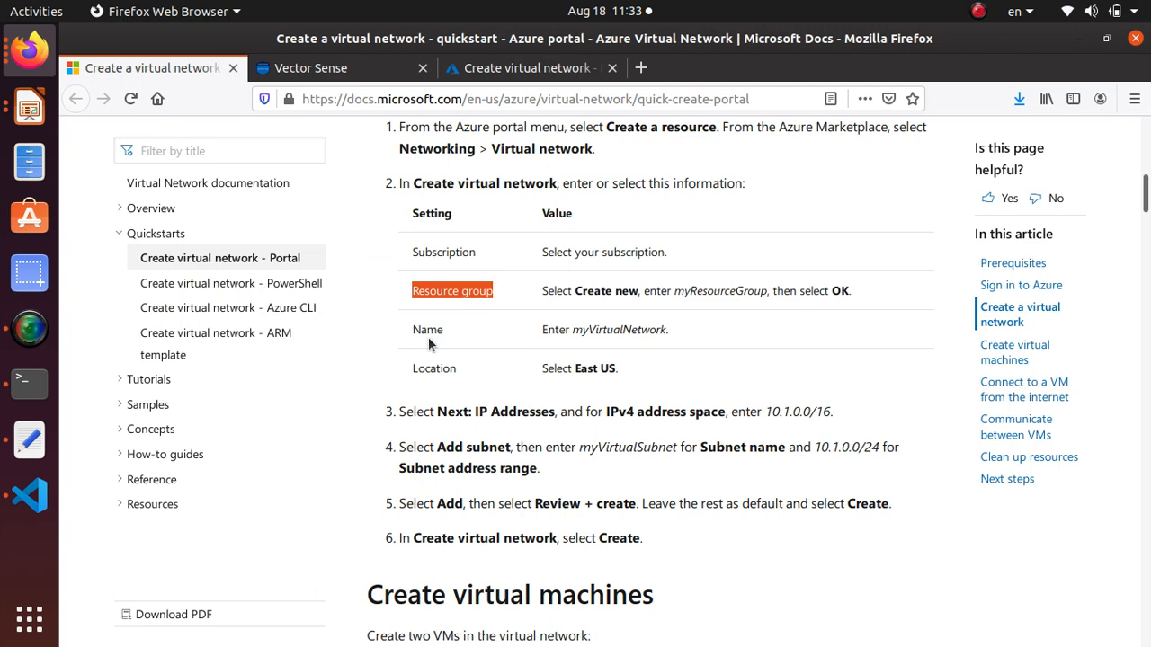
left_click_drag(768, 292, 676, 290)
right_click(676, 290)
left_click(710, 301)
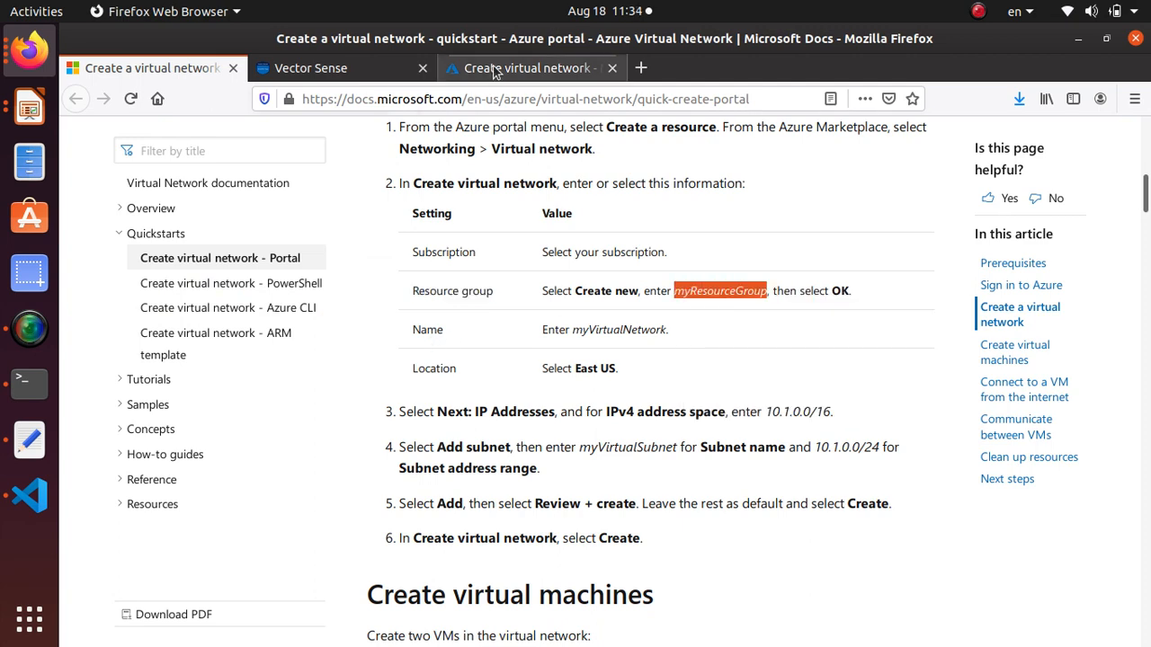
Create a new resource group named myResourceGroup for the virtual network in the Azure portal.
left_click(531, 68)
left_click(319, 399)
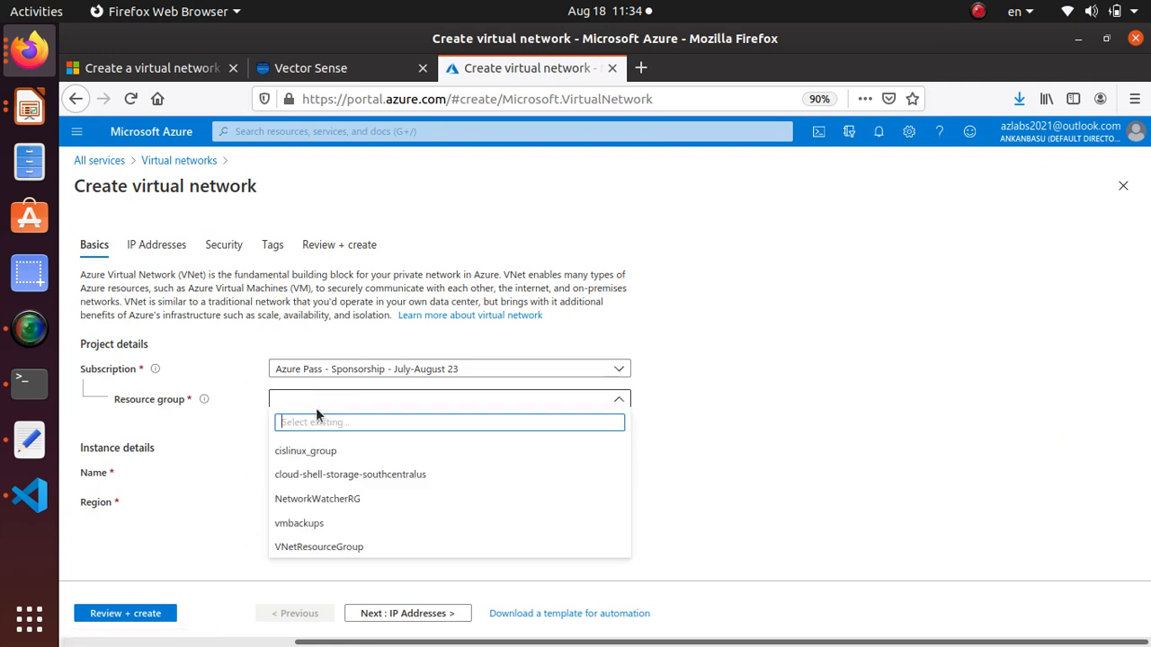
left_click(247, 398)
left_click(293, 416)
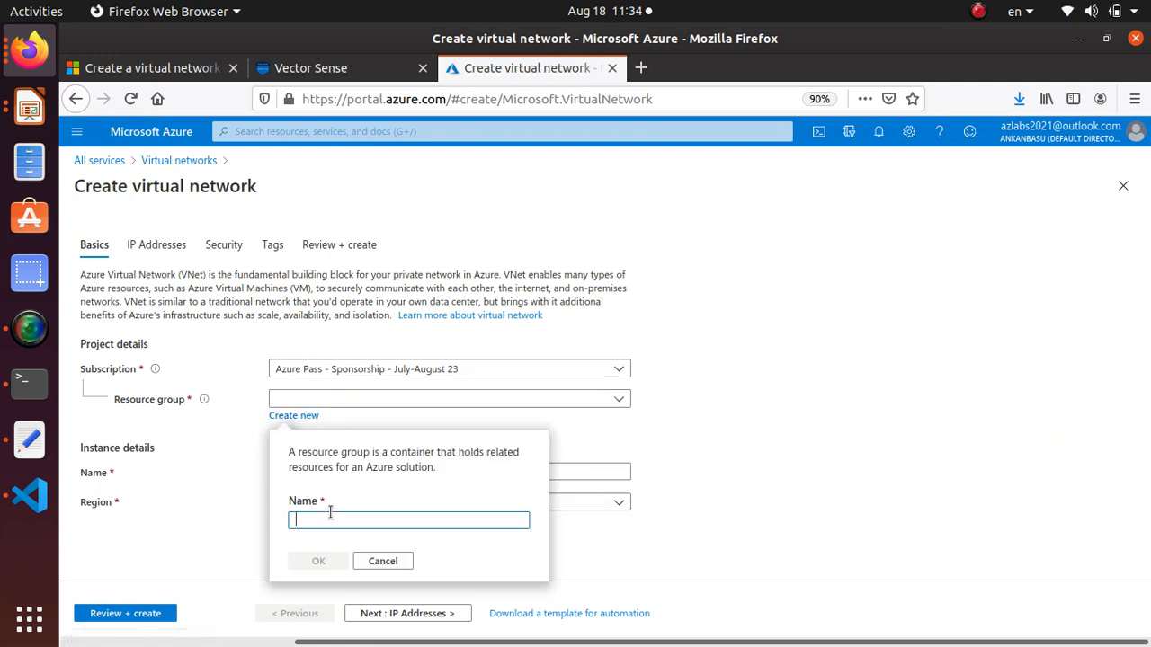
key("ctrl+v")
left_click(318, 560)
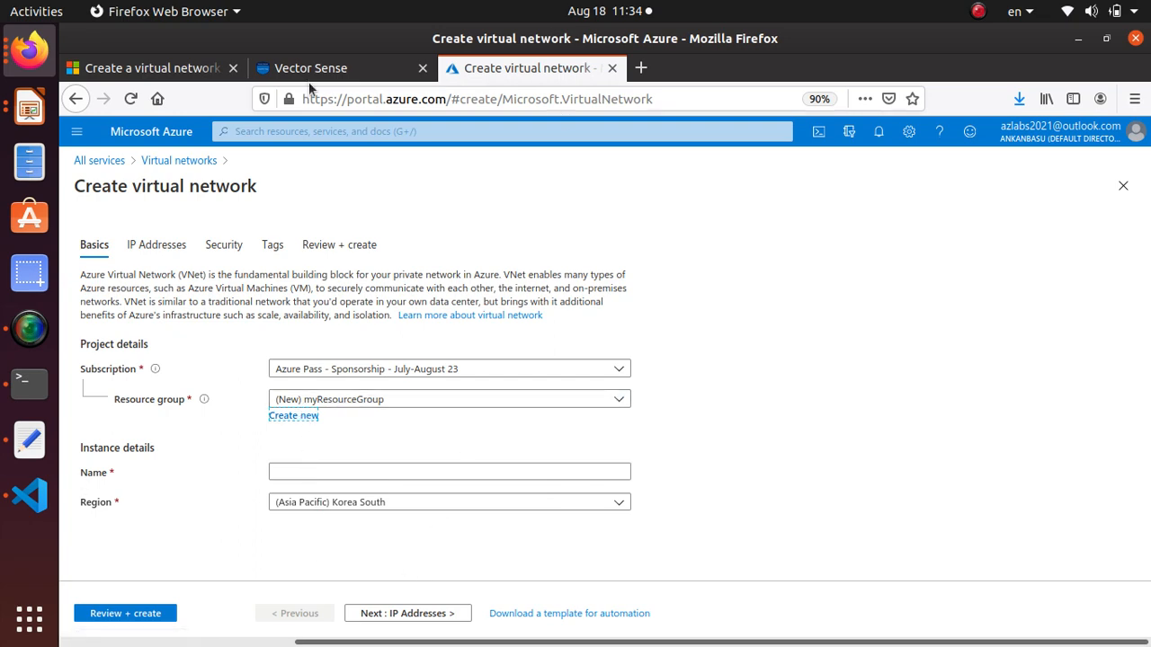
Copy myVirtualNetwork from the quickstart's settings table and enter it as the virtual network's name in the Azure portal.
left_click(153, 68)
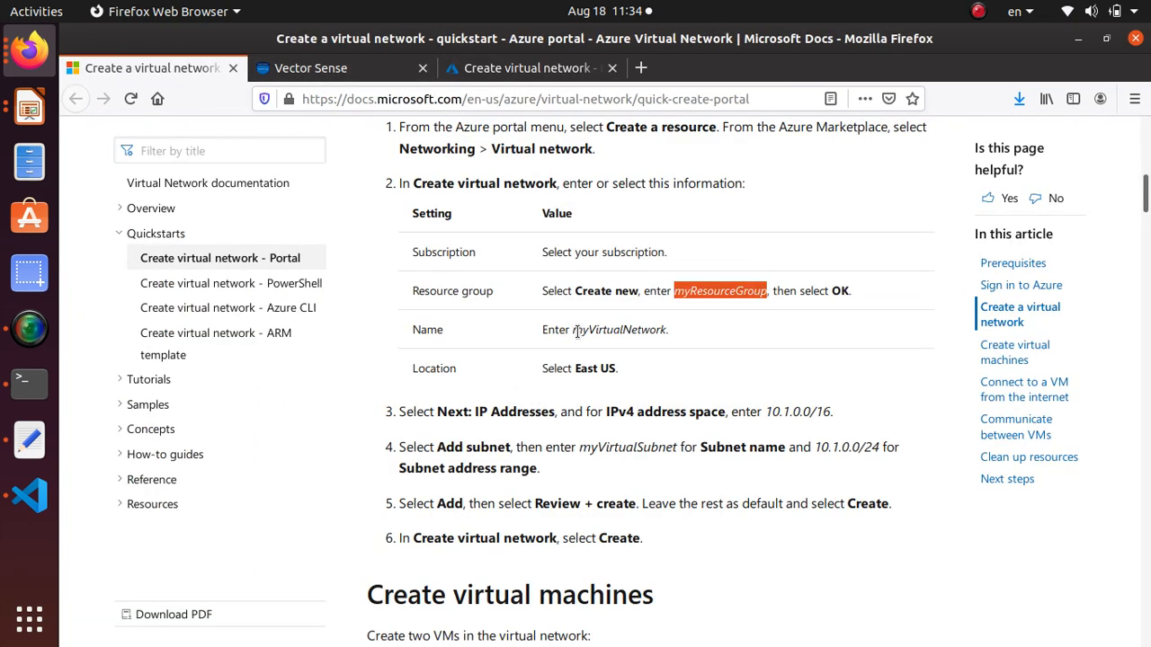
left_click_drag(574, 331, 664, 329)
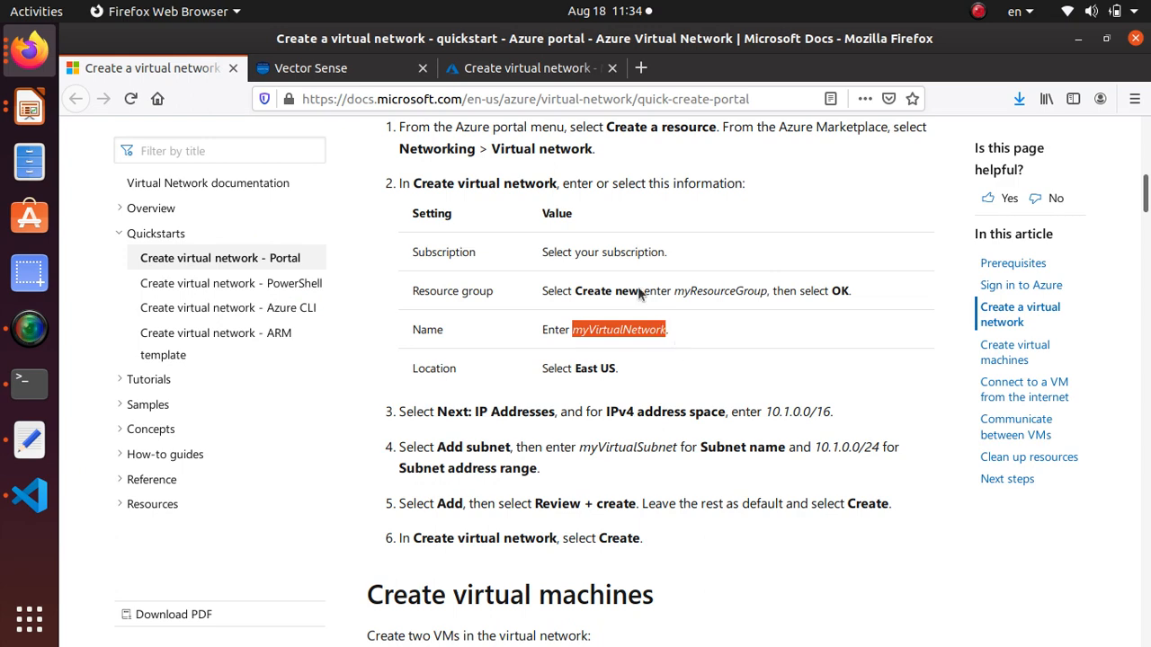
left_click(527, 68)
left_click(305, 473)
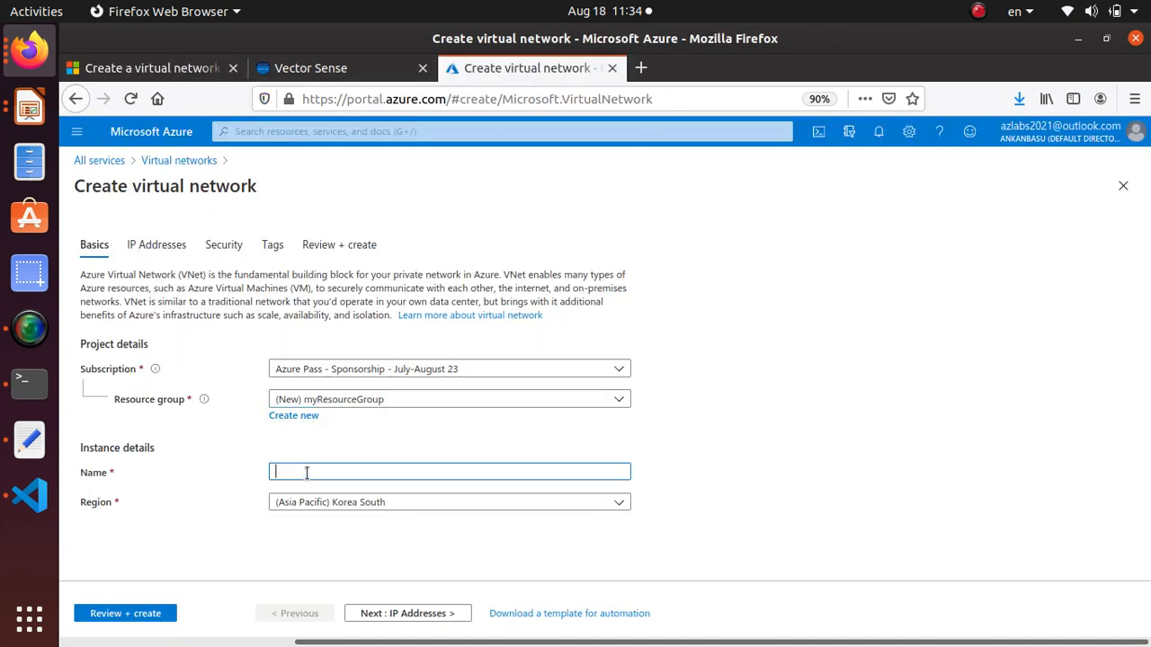
key("ctrl+v")
Check the location in the quickstart and set the virtual network's region to (US) East US 2 in the Azure portal.
left_click(189, 70)
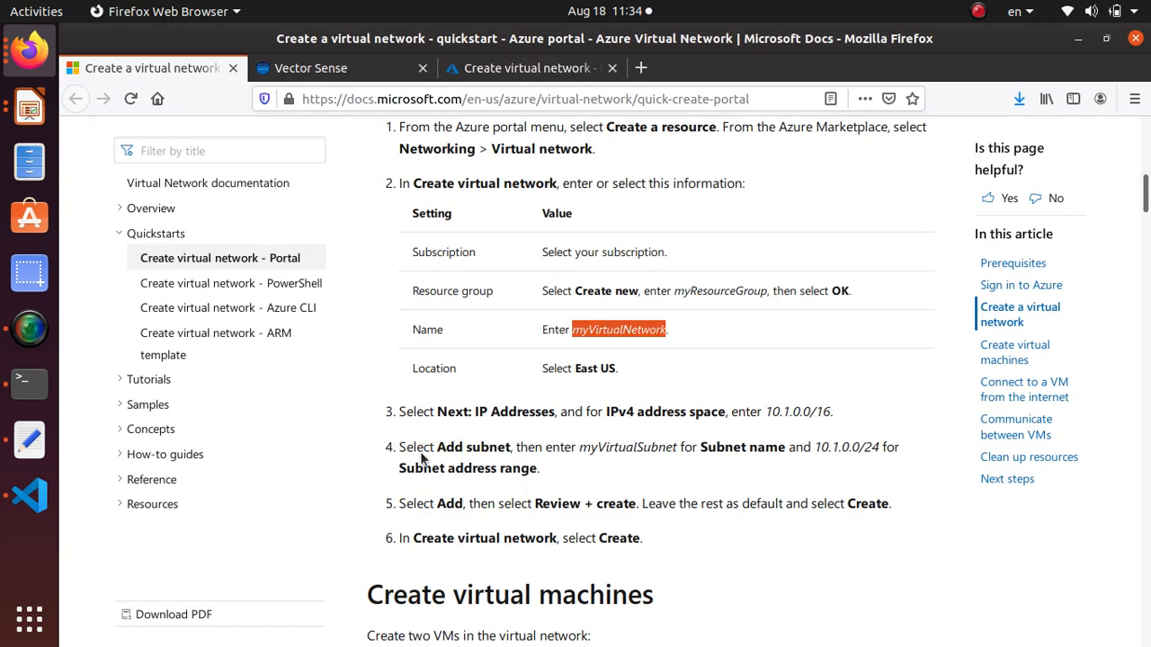
left_click(506, 72)
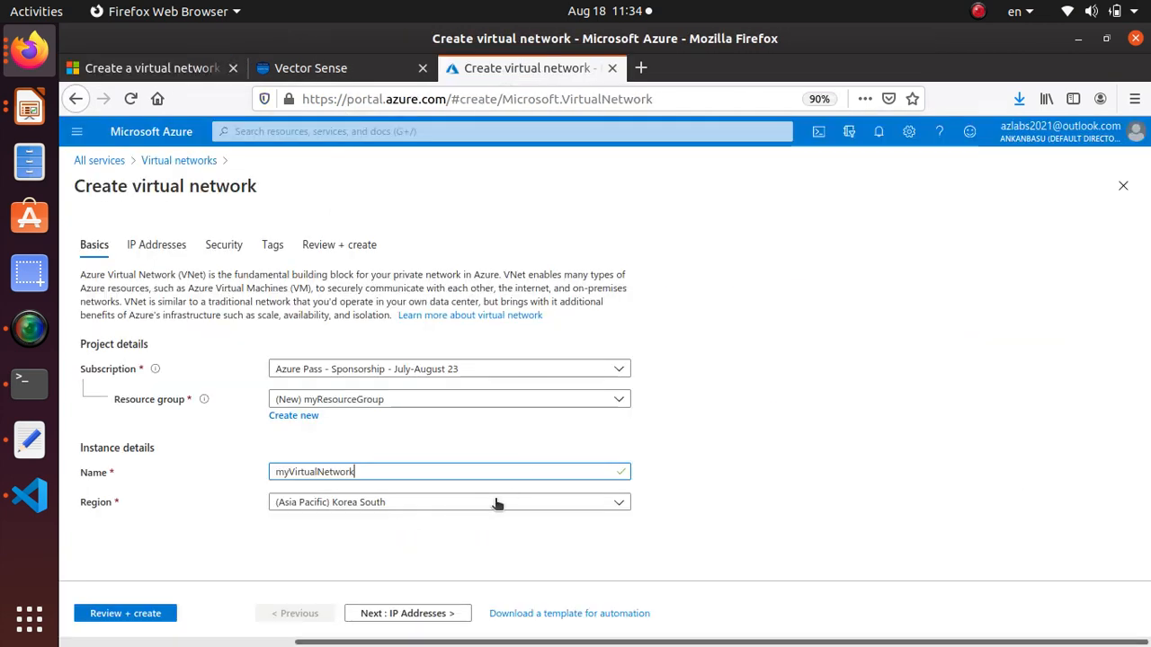
left_click(485, 503)
scroll(477, 296, "up", 10)
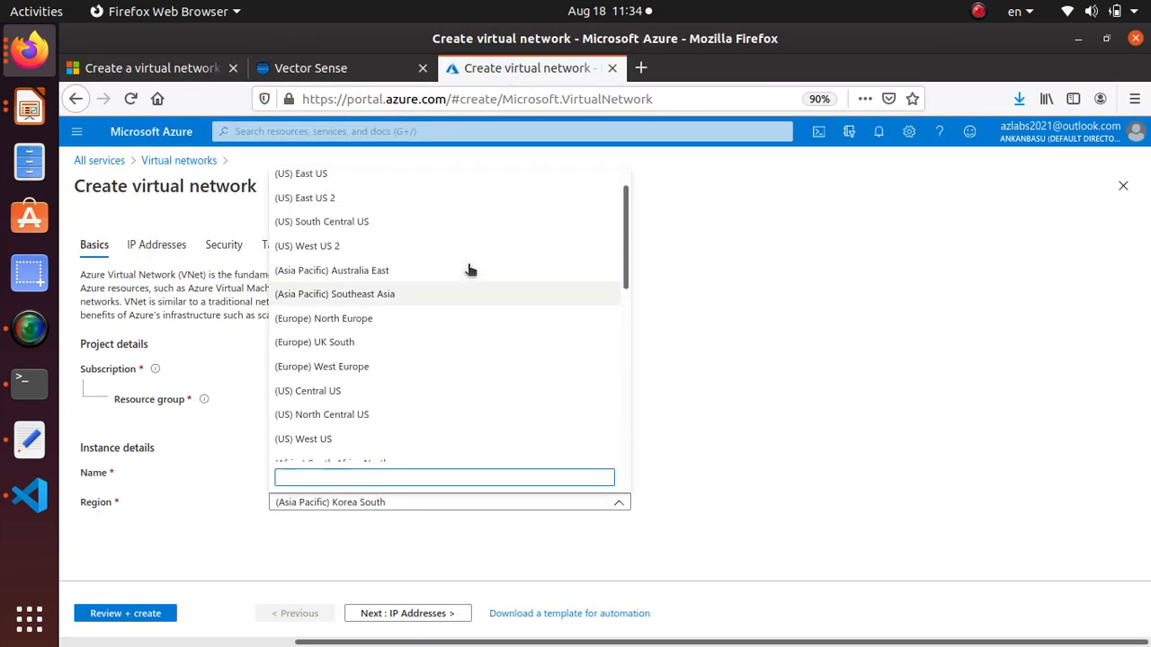
left_click(363, 232)
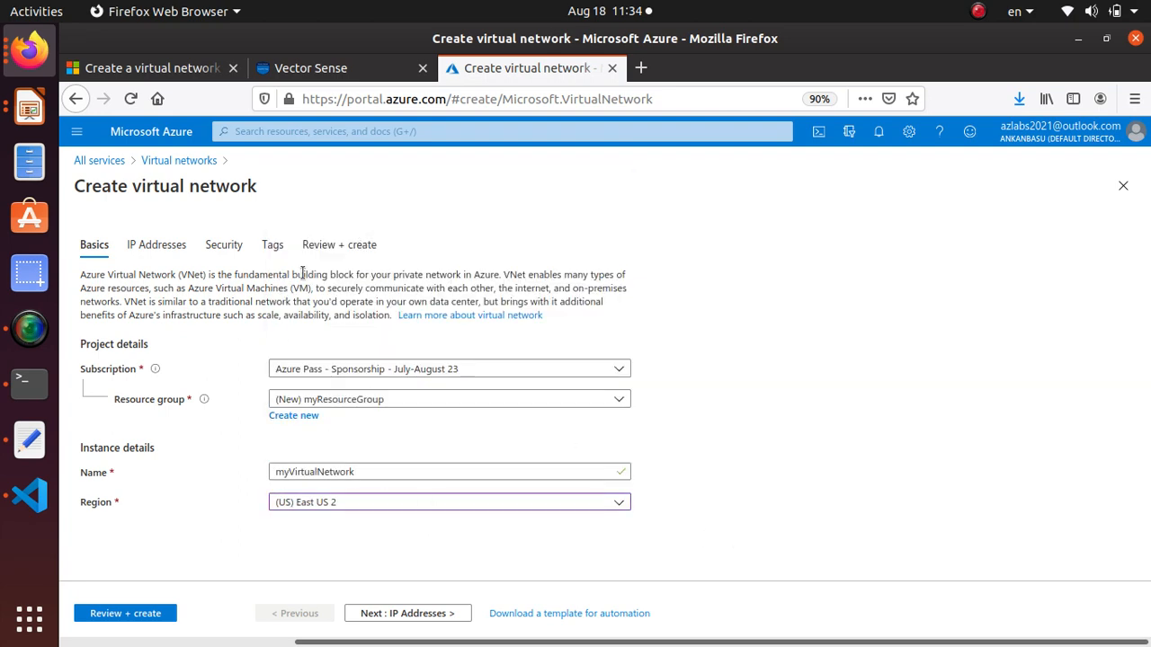
Read the quickstart's third instruction and proceed to the virtual network's IP address settings in the Azure portal.
left_click(95, 69)
scroll(409, 328, "down", 2)
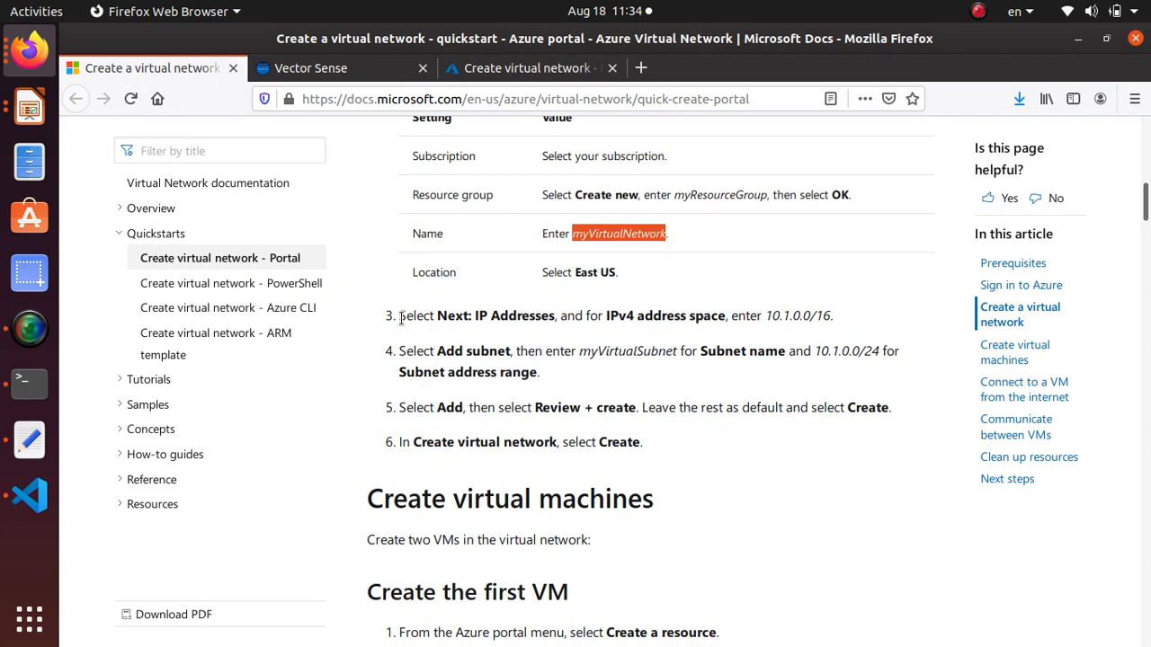
left_click_drag(401, 319, 833, 320)
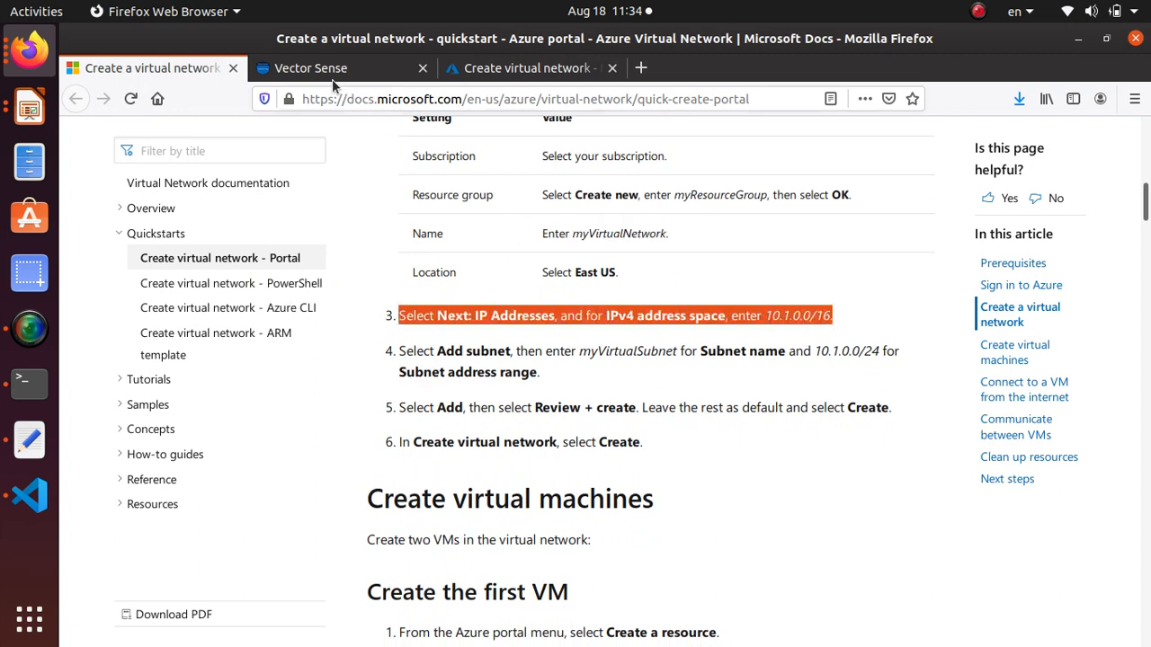
left_click(522, 75)
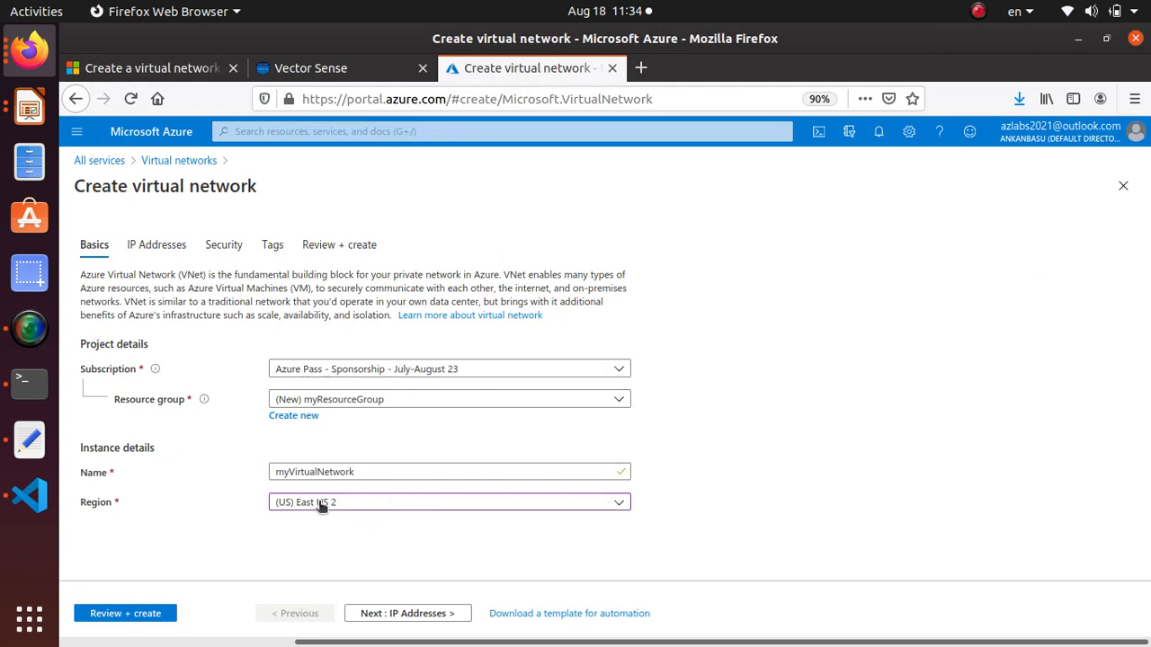
left_click(416, 614)
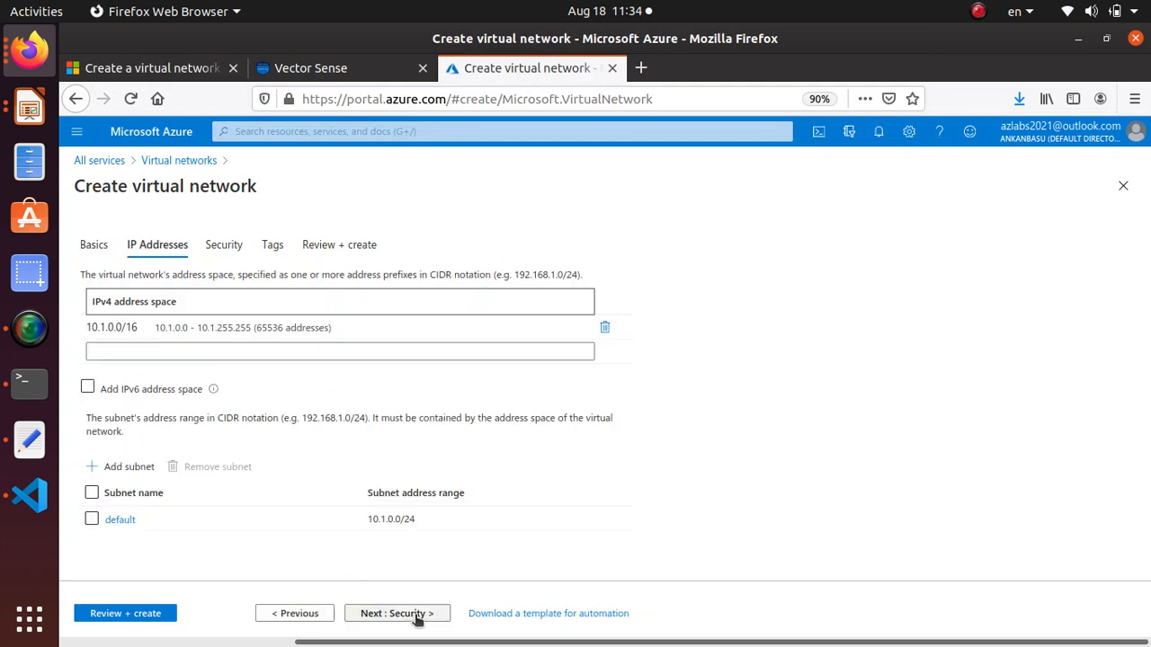
left_click(93, 329)
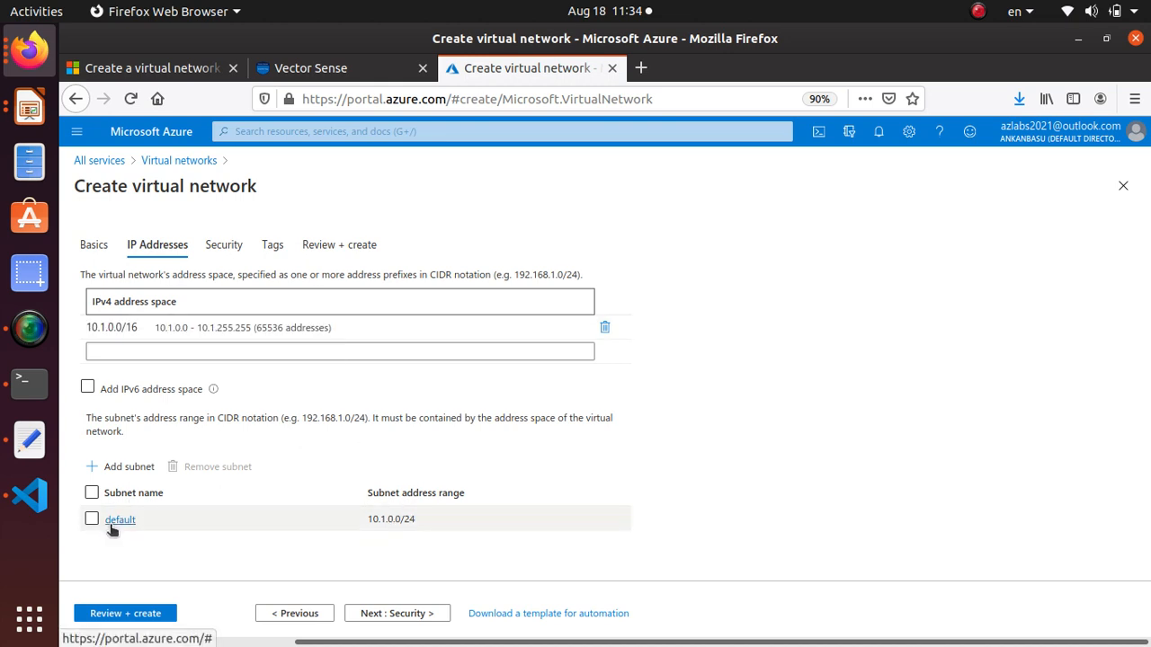
Copy the subnet name myVirtualSubnet from the quickstart's fourth instruction and return to the Azure portal.
left_click(146, 69)
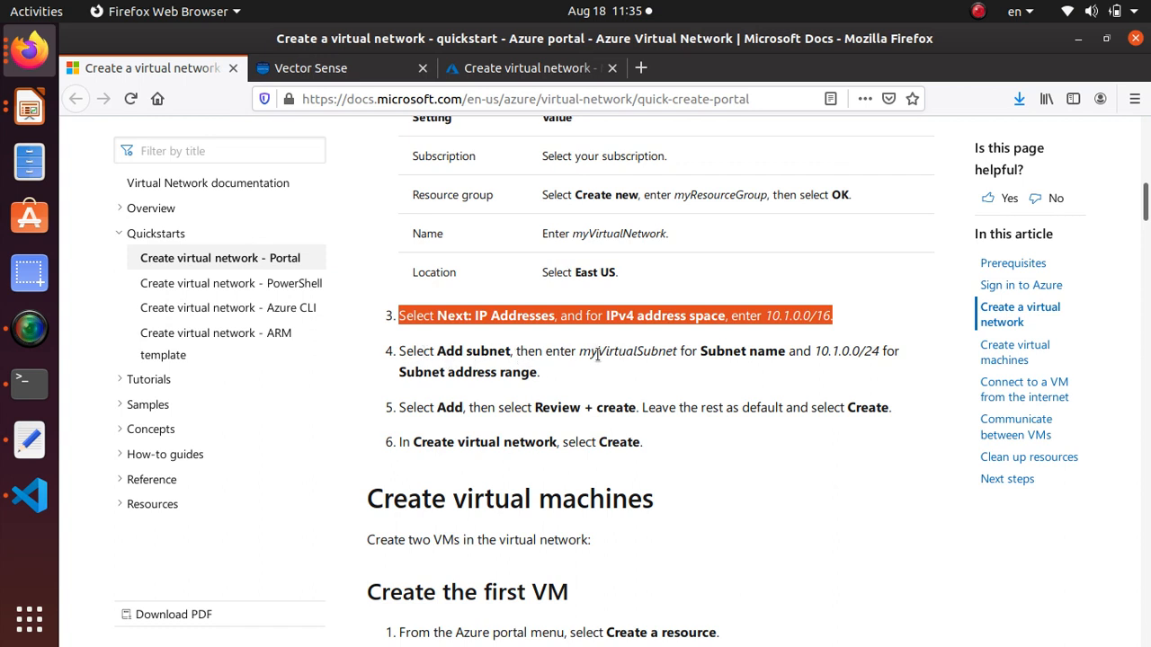
left_click_drag(580, 352, 679, 355)
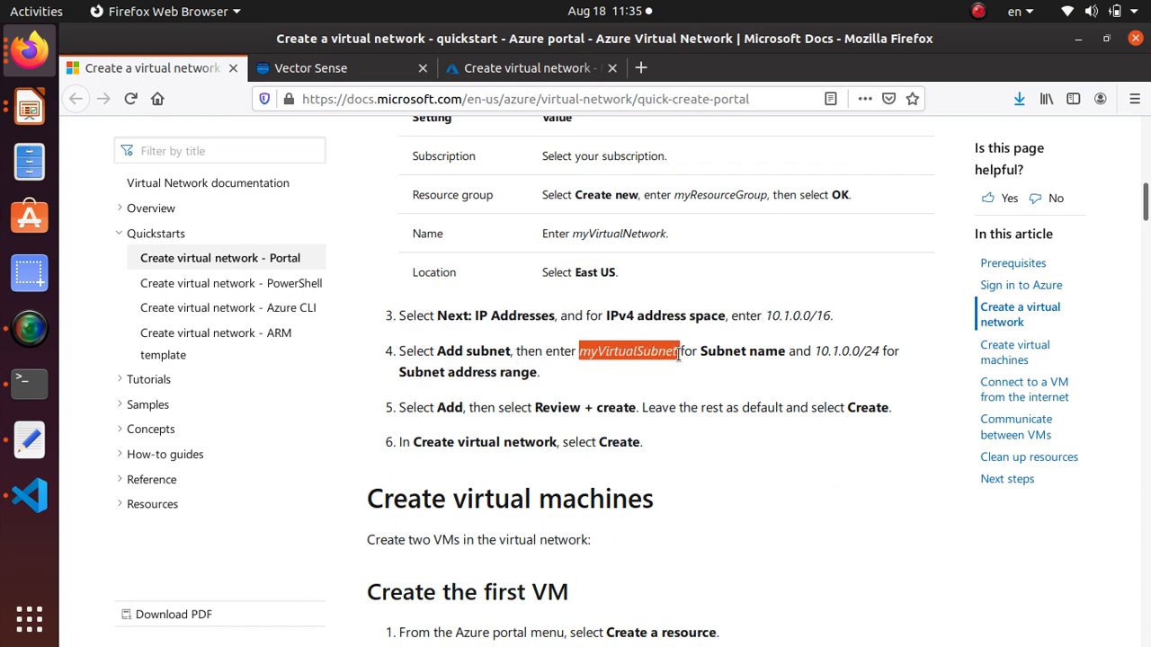
right_click(665, 353)
left_click(697, 367)
left_click(528, 71)
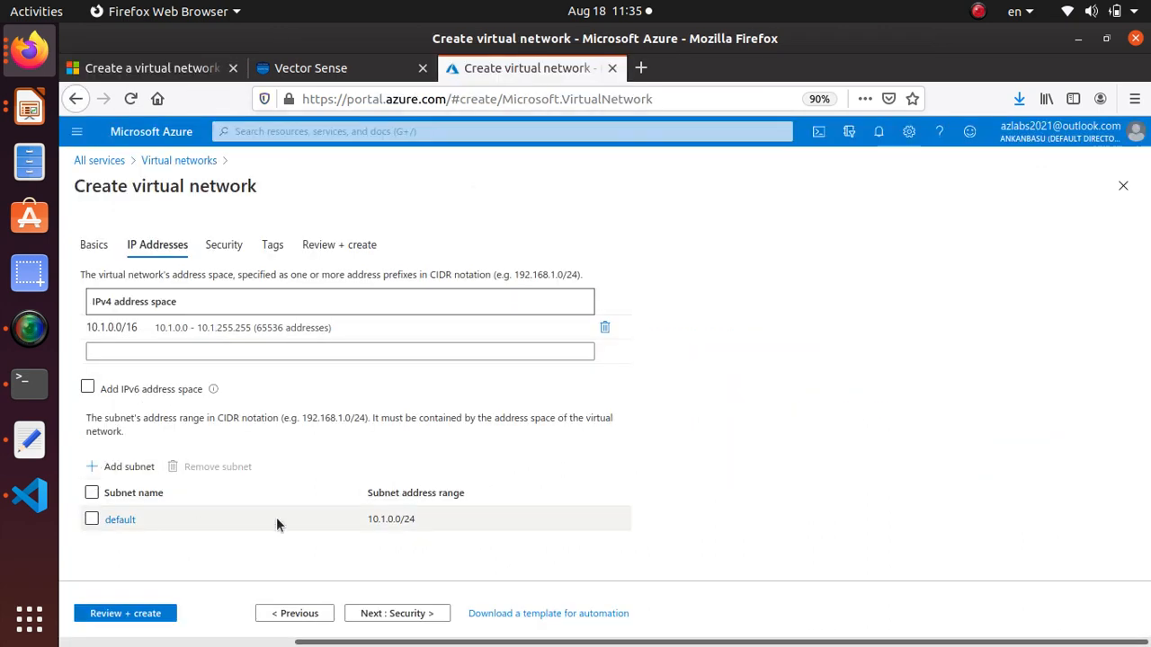
Rename the default subnet as myVirtualSubnet, with no trailing space.
left_click(119, 520)
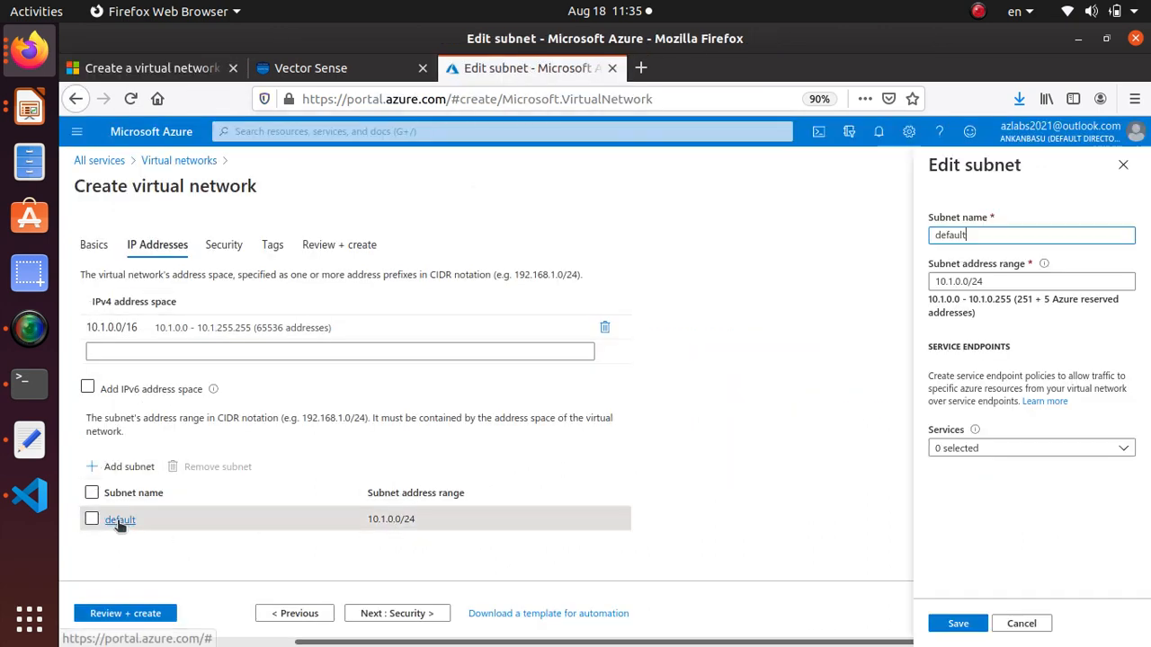
left_click_drag(978, 235, 858, 238)
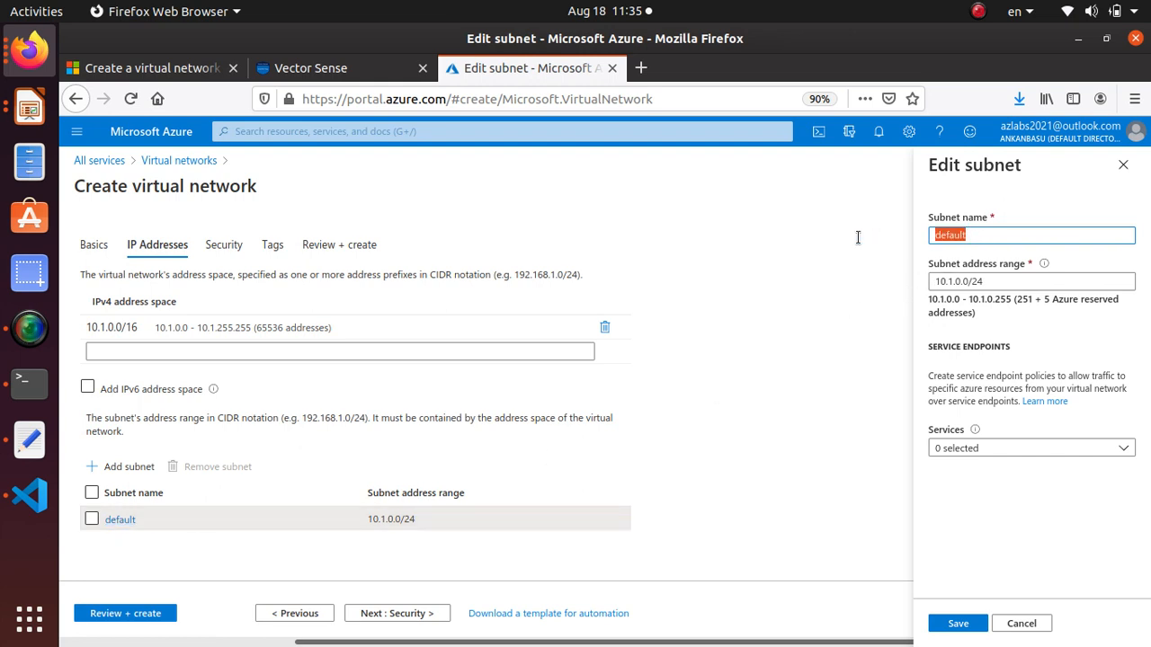
type("myVirtualSubnet")
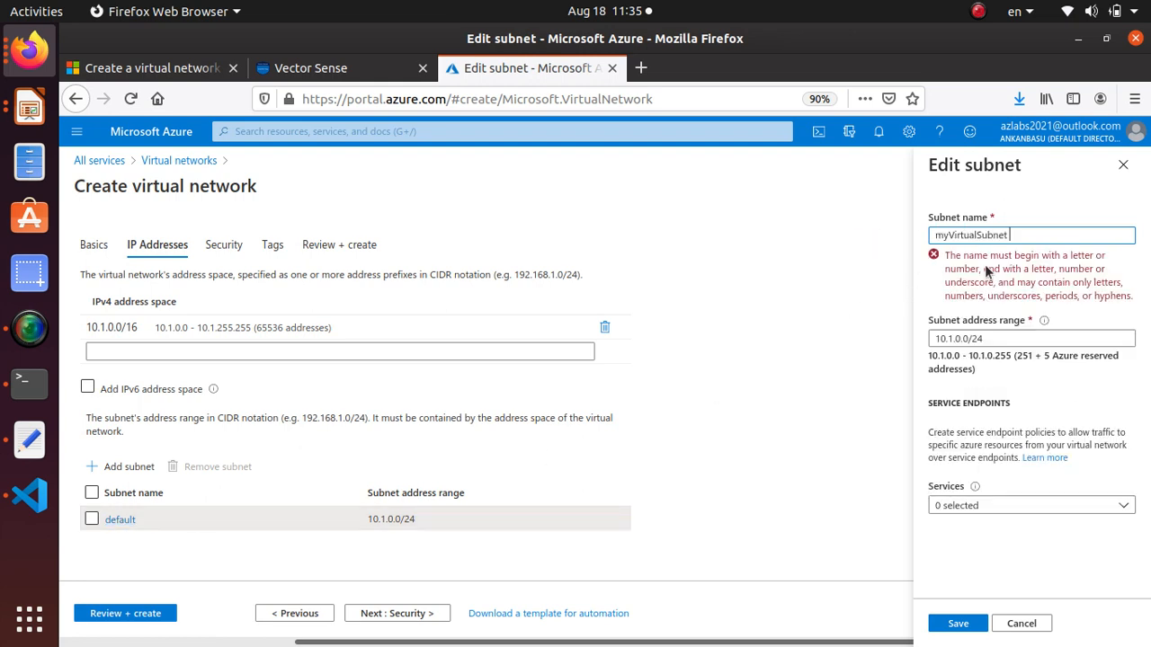
left_click_drag(936, 236, 947, 235)
left_click(1056, 283)
left_click(1061, 238)
key("BackSpace")
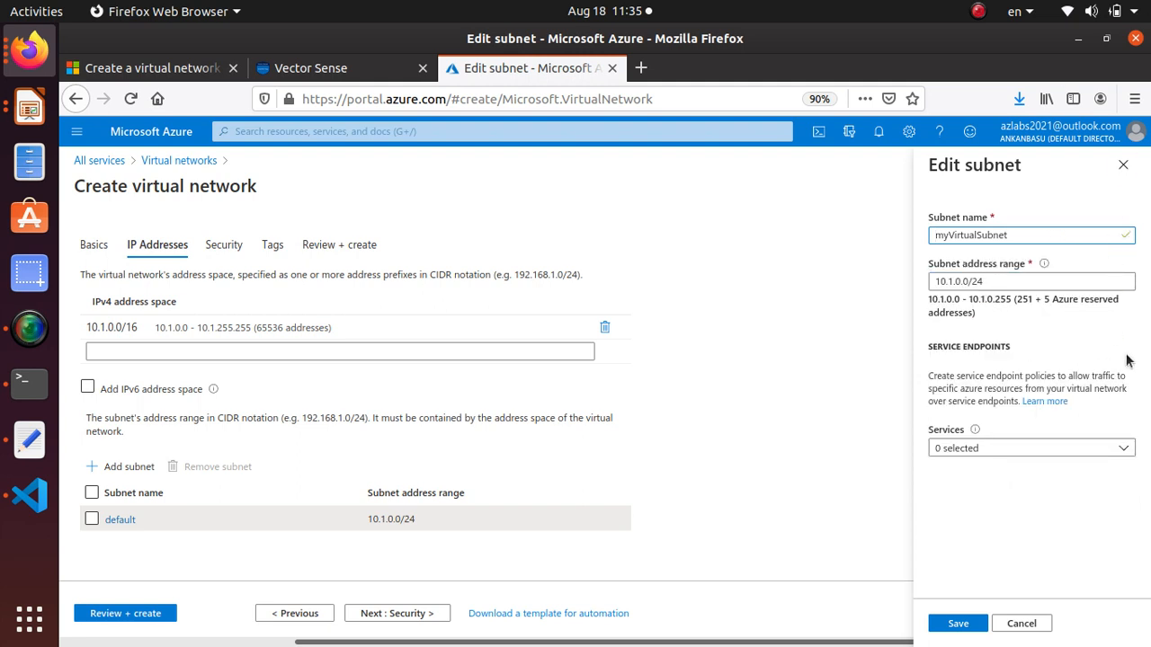
Compare the subnet address range with the quickstart and read its remaining instructions for creating the virtual network.
left_click(154, 68)
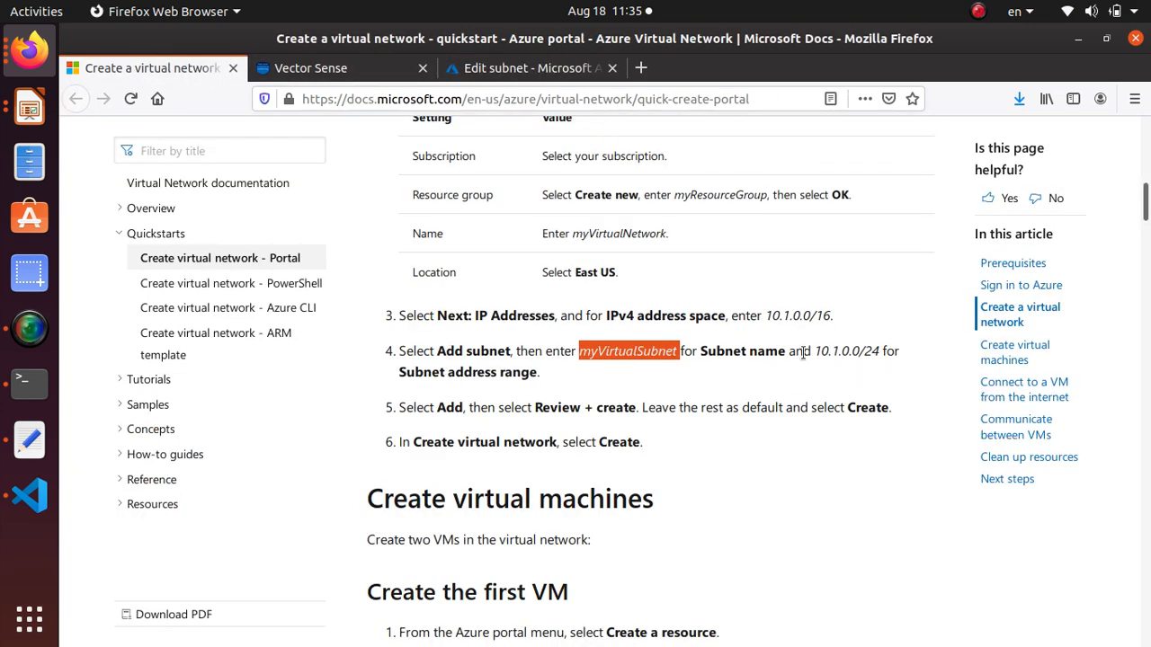
left_click_drag(820, 352, 882, 353)
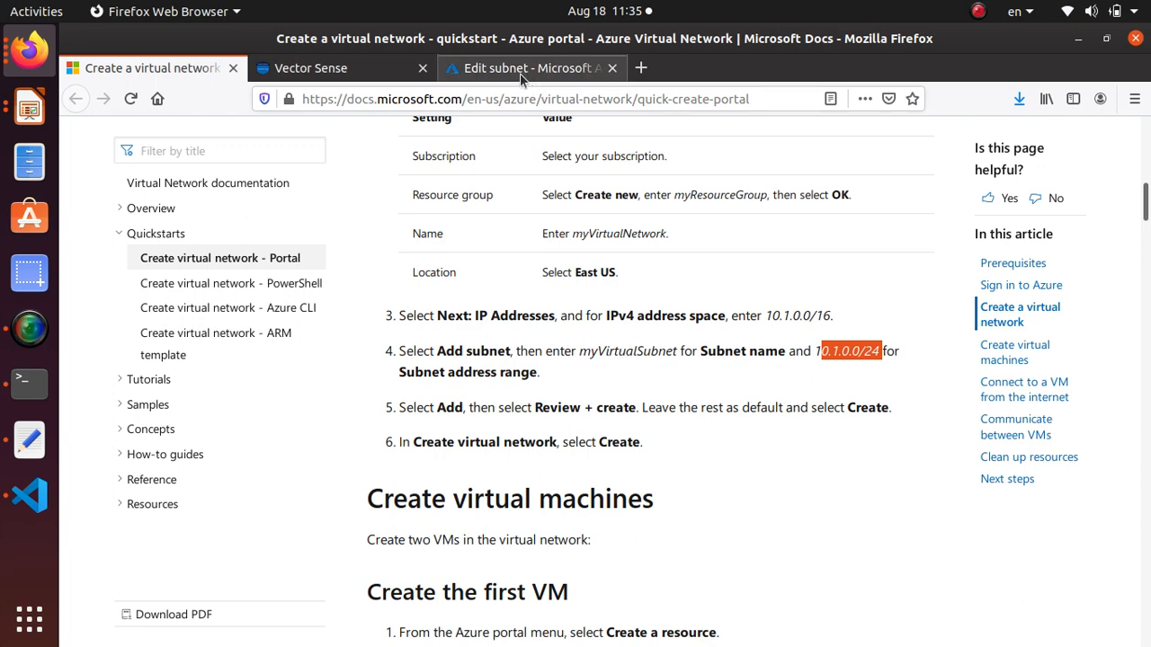
left_click(526, 71)
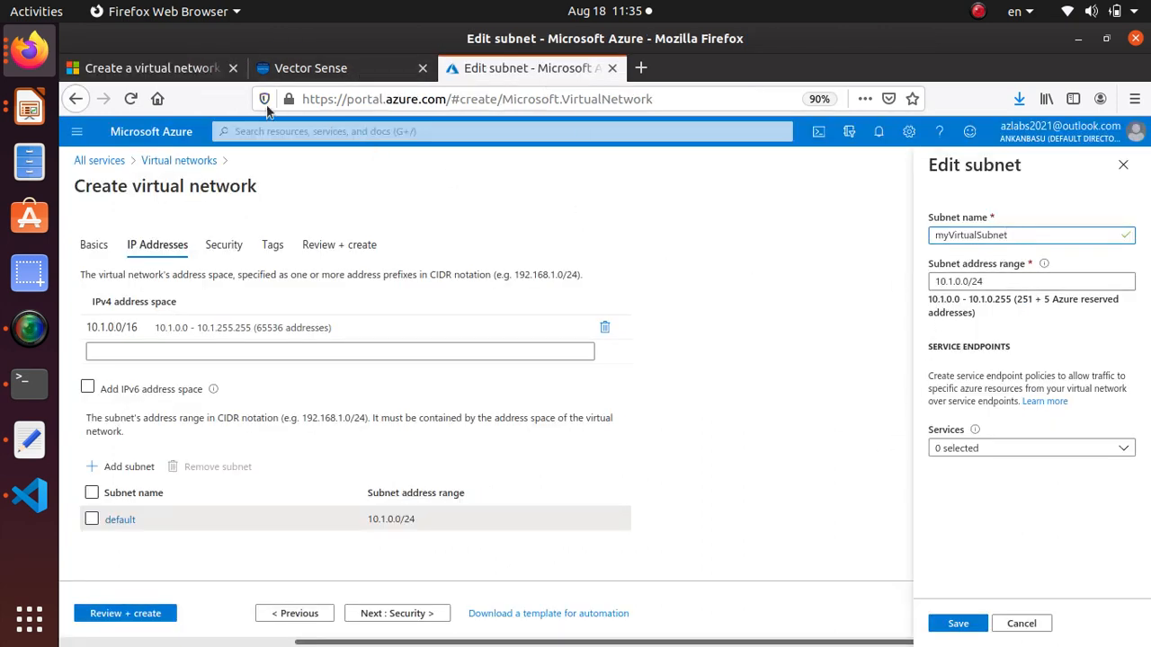
left_click(154, 68)
scroll(441, 412, "down", 1)
scroll(467, 387, "down", 1)
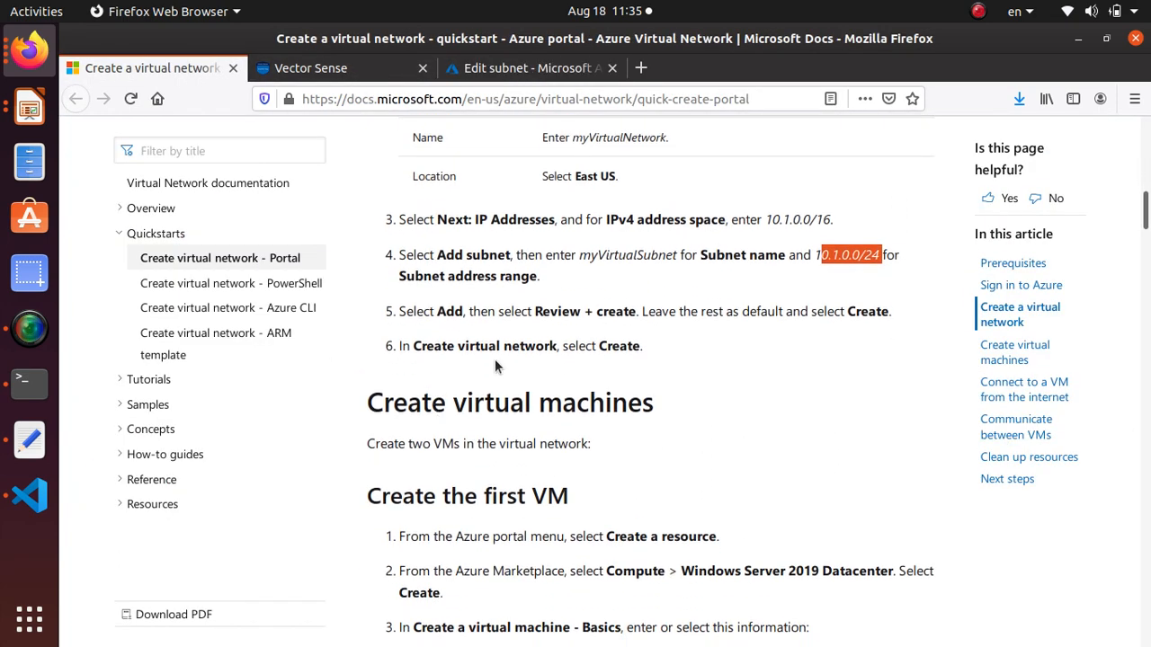
scroll(634, 358, "down", 2)
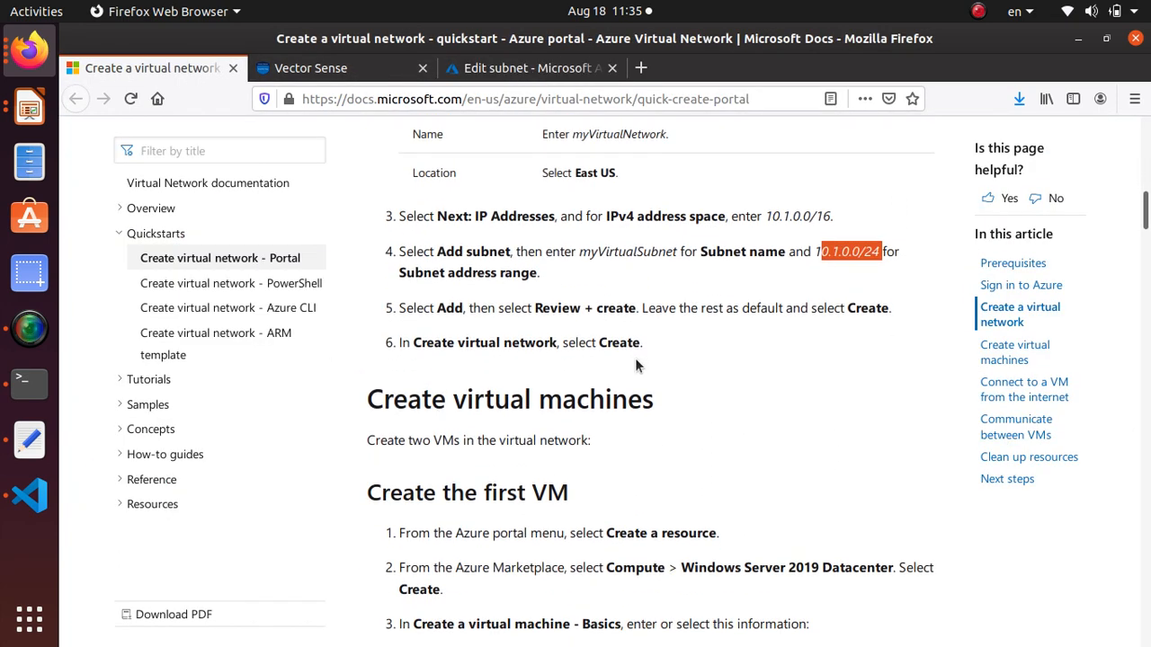
left_click(521, 70)
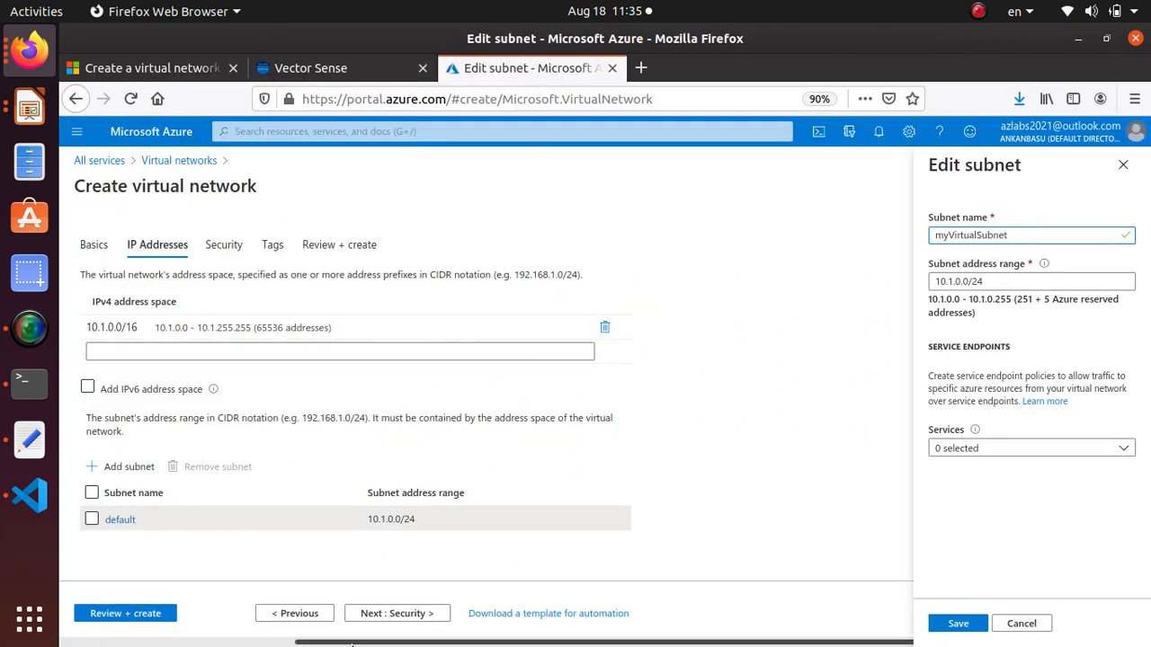
Proceed to the virtual network's security settings and review the BastionHost, DDoS Protection Standard and Firewall descriptions.
left_click(401, 617)
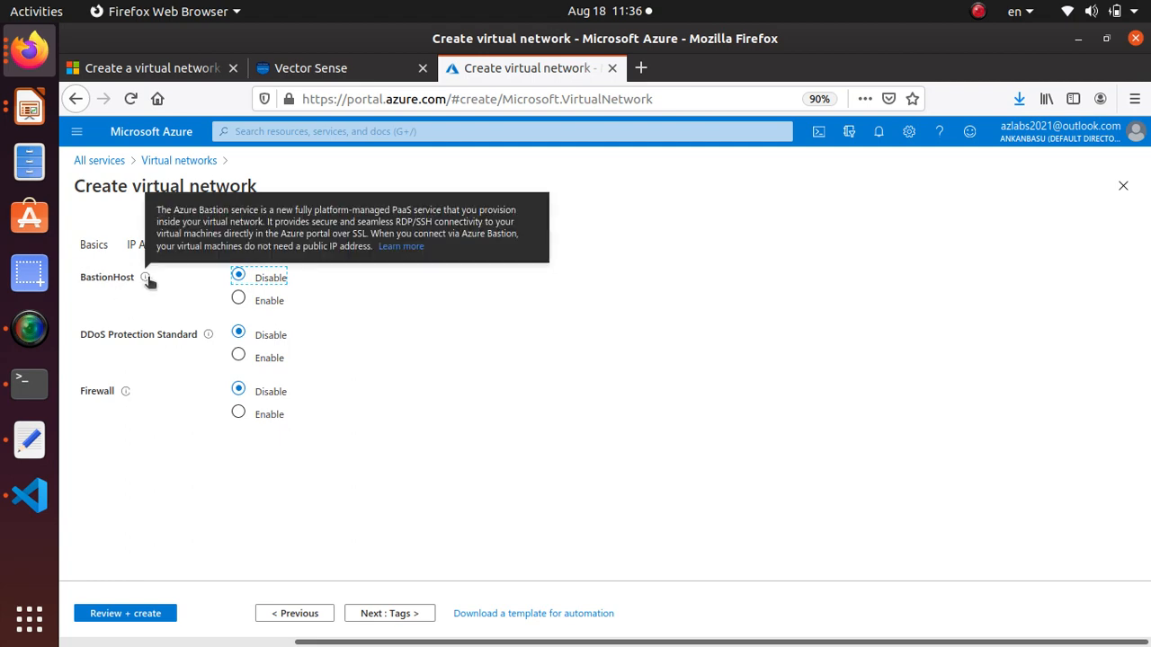
left_click(30, 329)
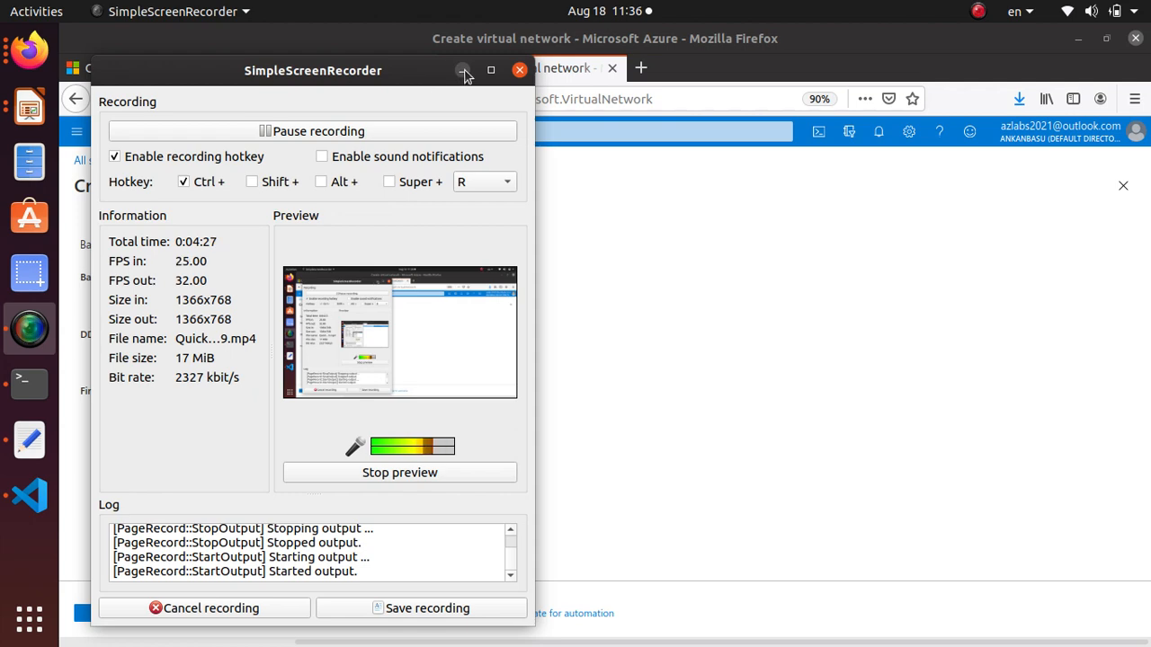
left_click(462, 70)
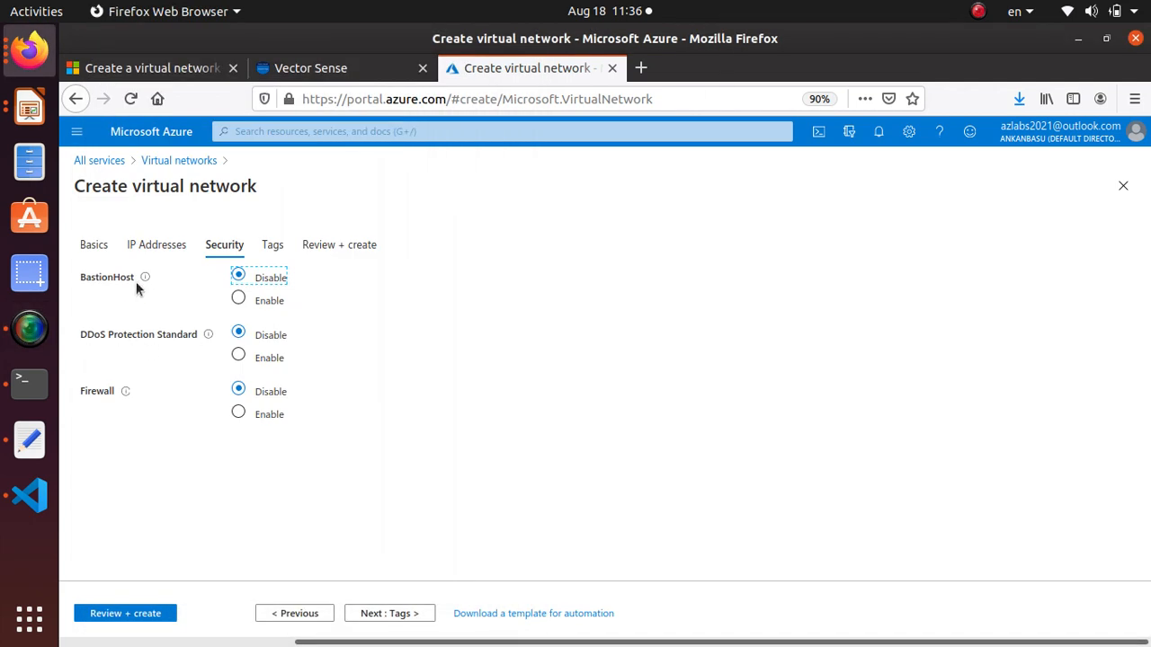
mouse_move(146, 283)
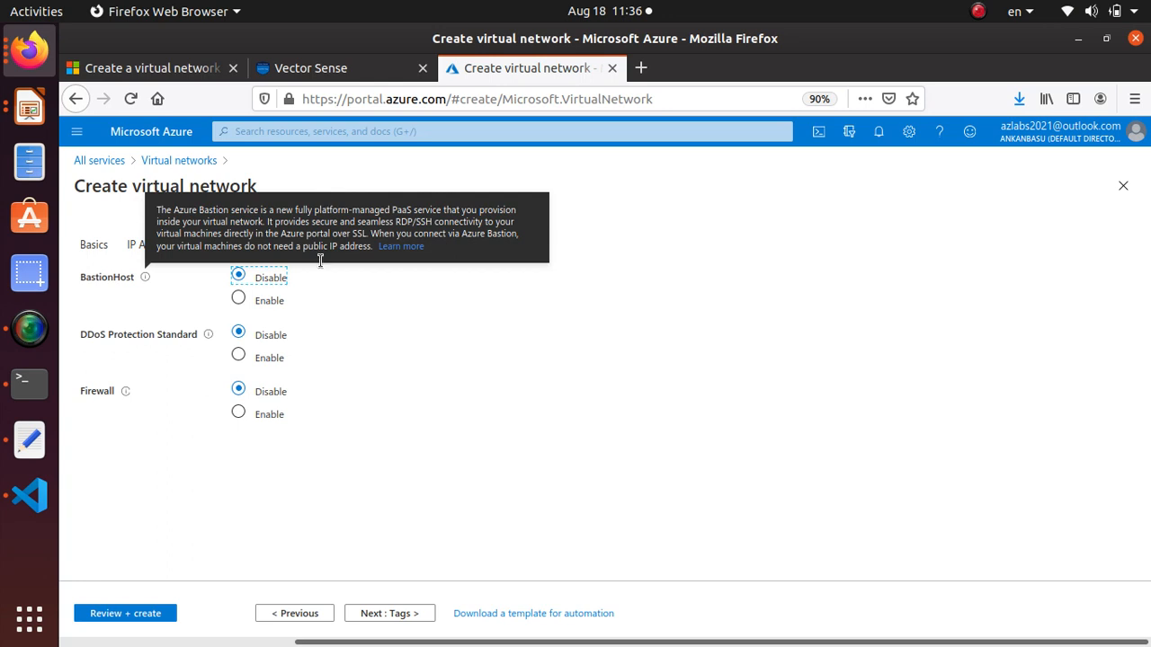
mouse_move(212, 338)
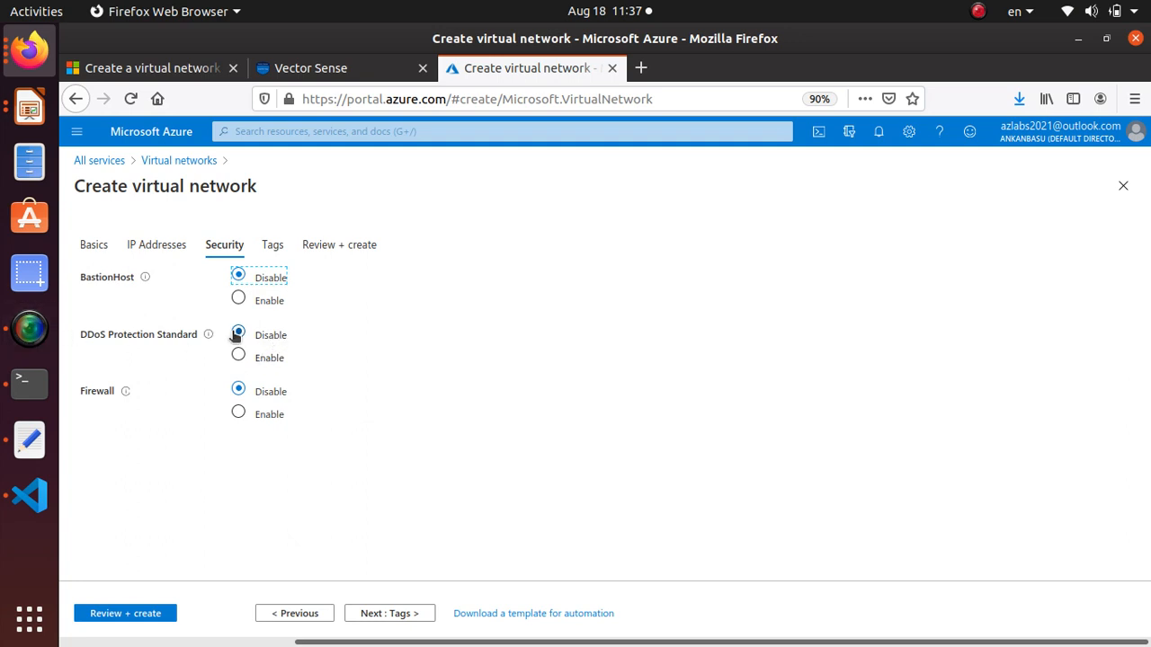
mouse_move(129, 394)
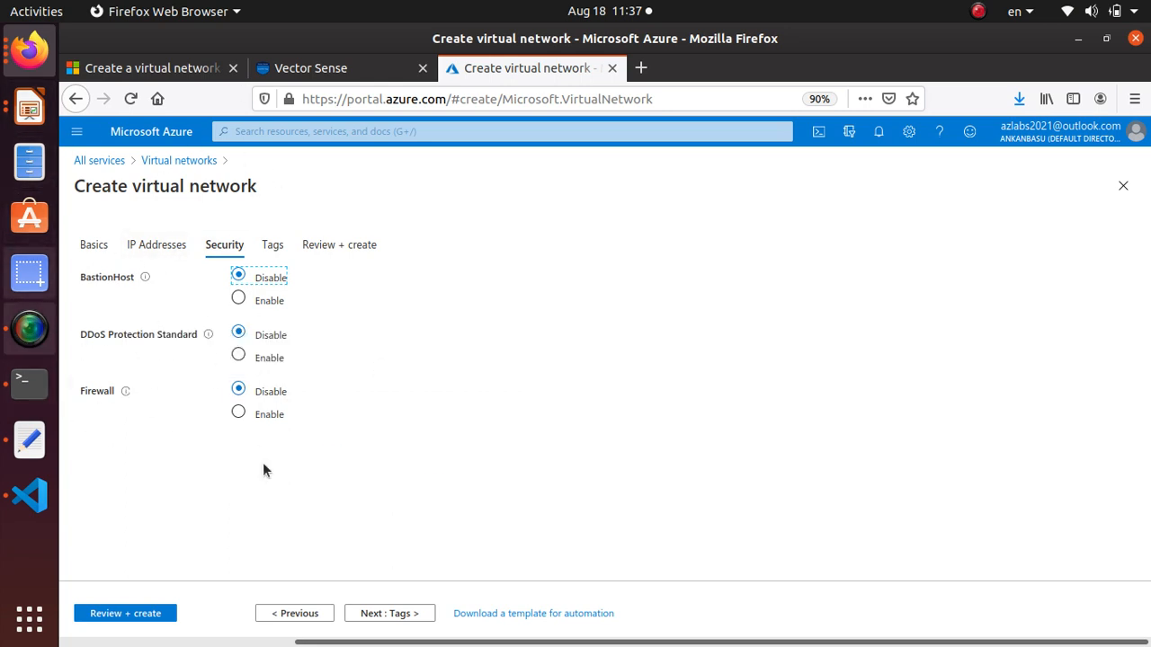
Proceed to the virtual network's tags and add a tag named quickstart with the value subnet.
left_click(399, 618)
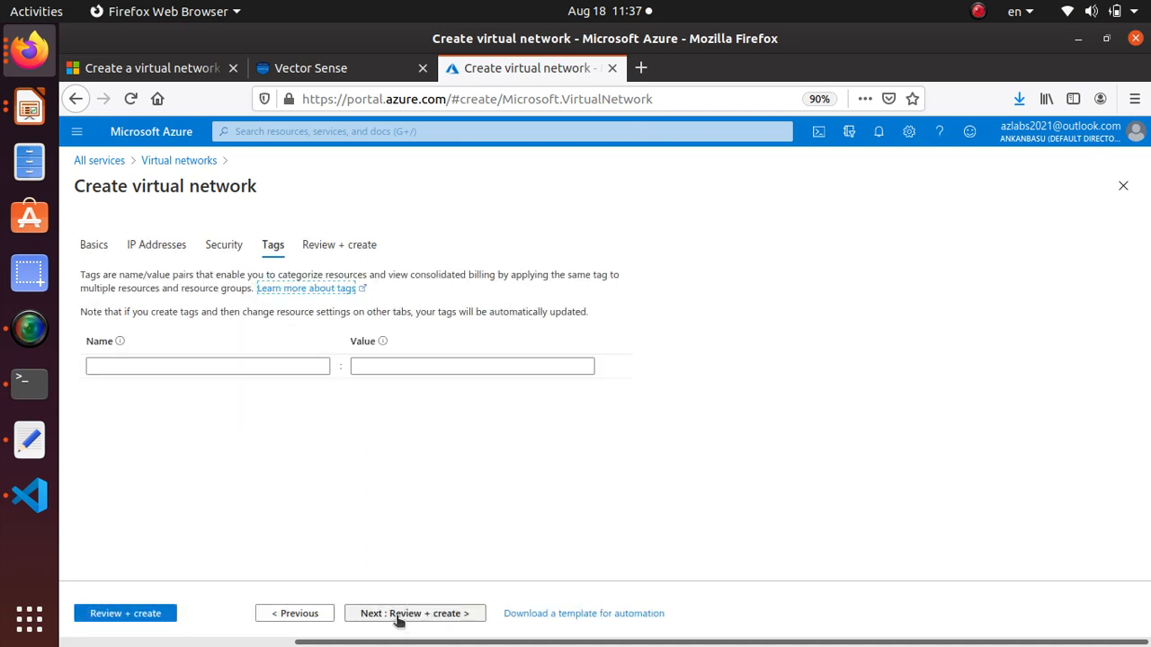
left_click(215, 365)
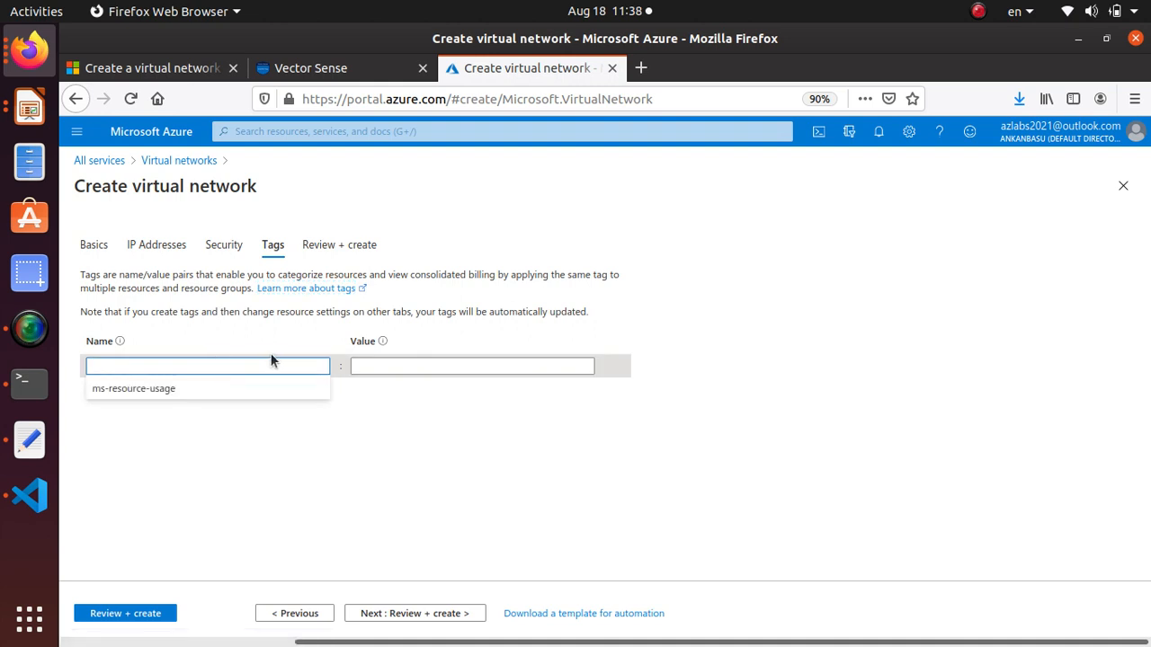
type("quick")
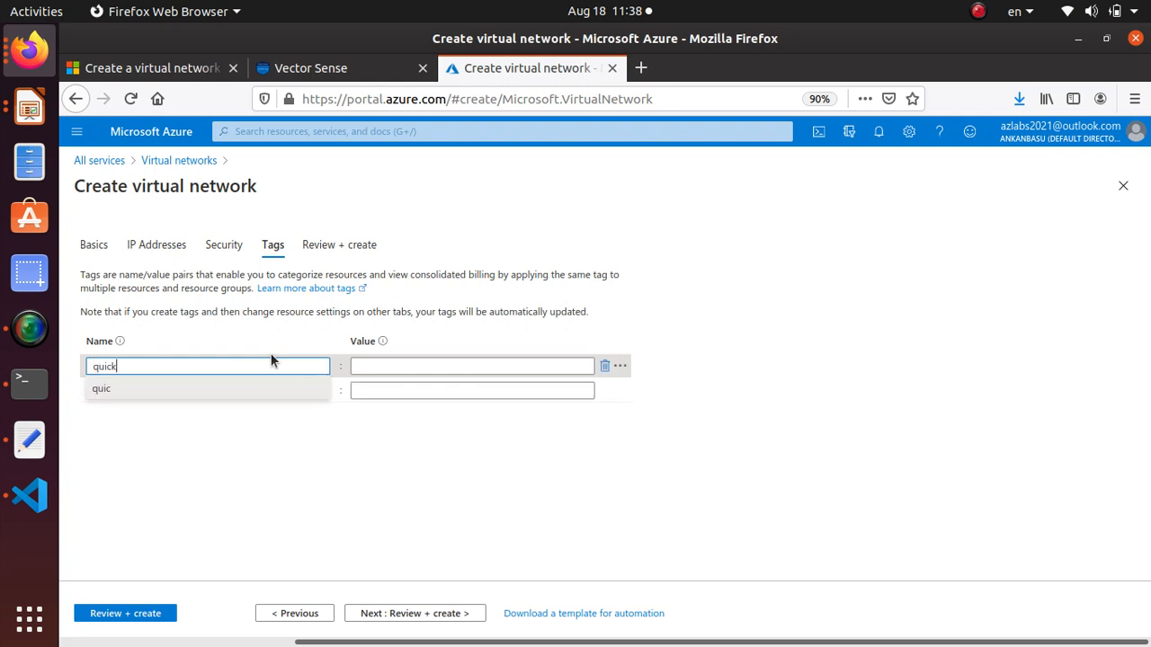
type("start")
key("Tab")
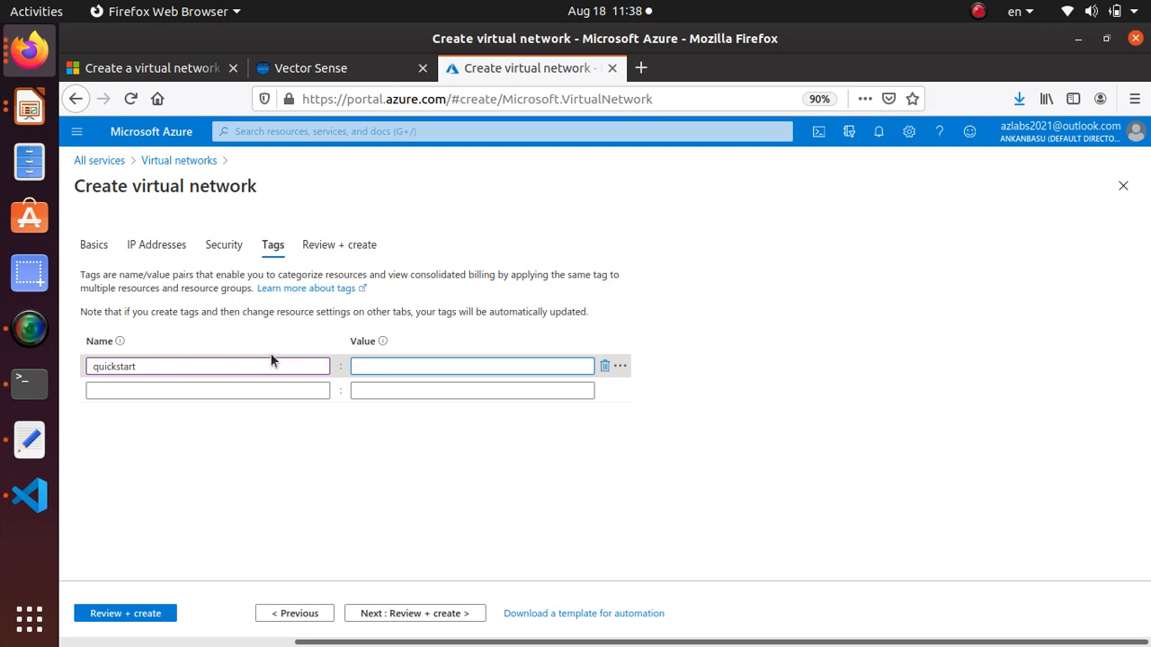
type("subnet")
key("Tab")
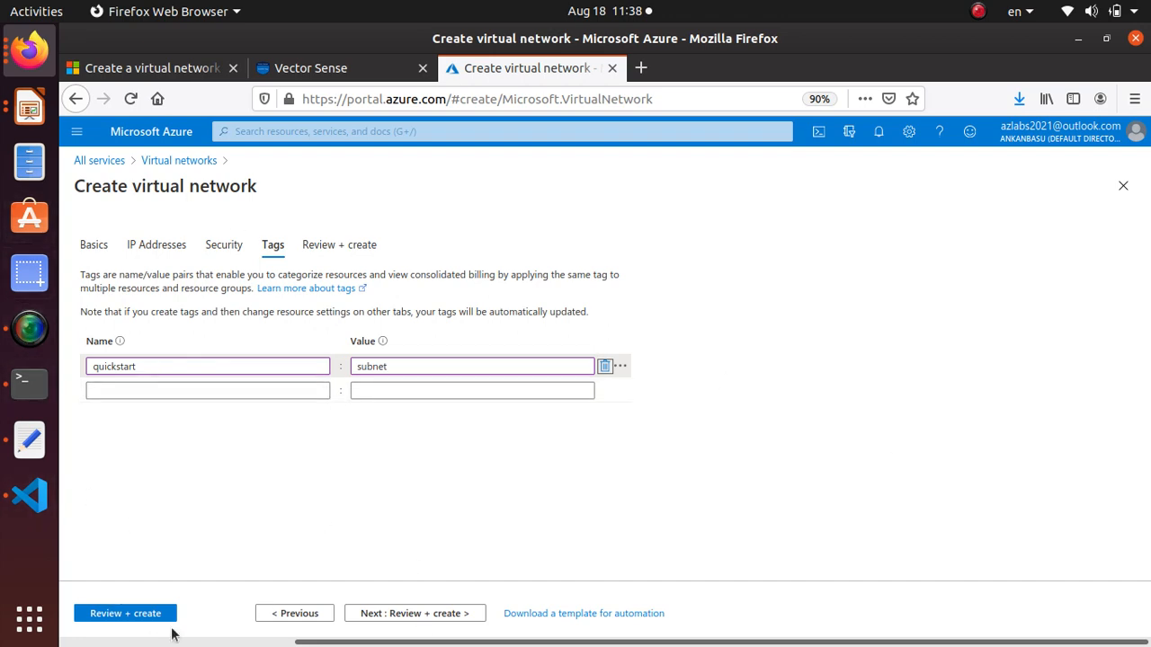
Check the quickstart's remaining instructions, then validate the virtual network configuration and create the network.
left_click(144, 67)
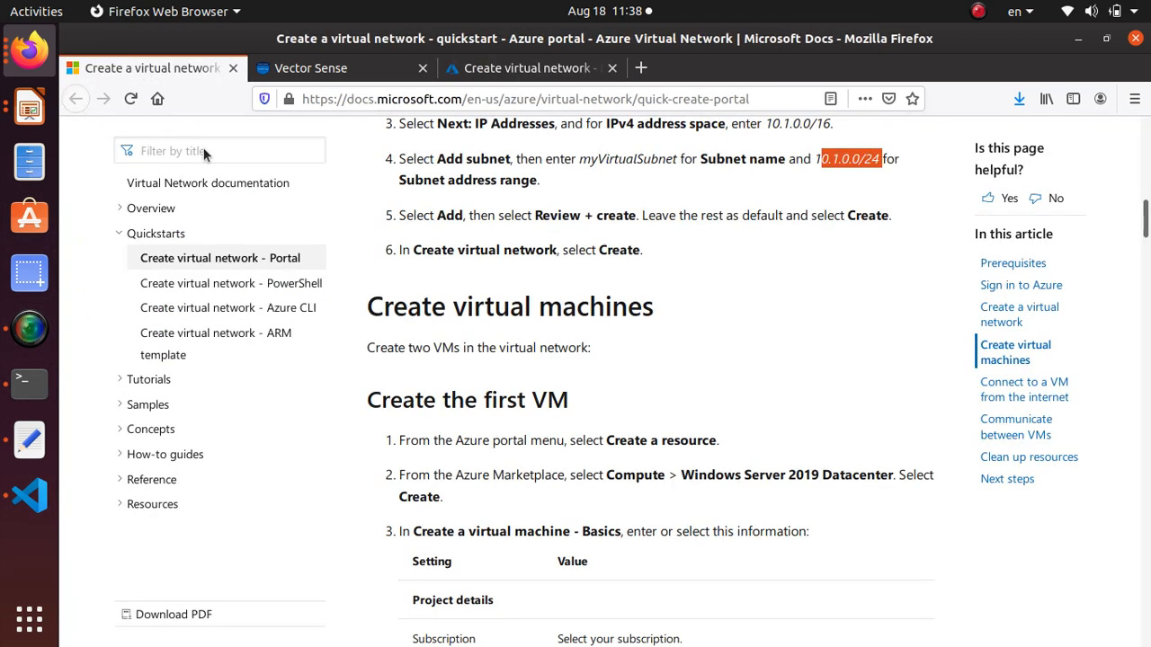
left_click(533, 76)
left_click(125, 617)
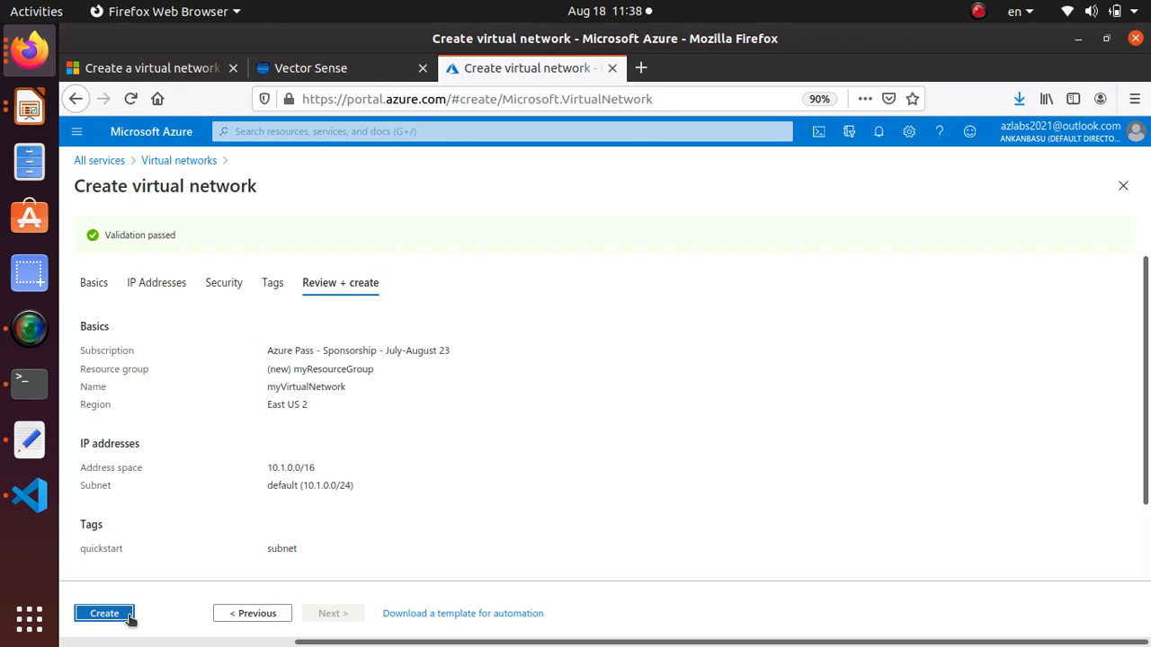
double_click(117, 233)
left_click(102, 613)
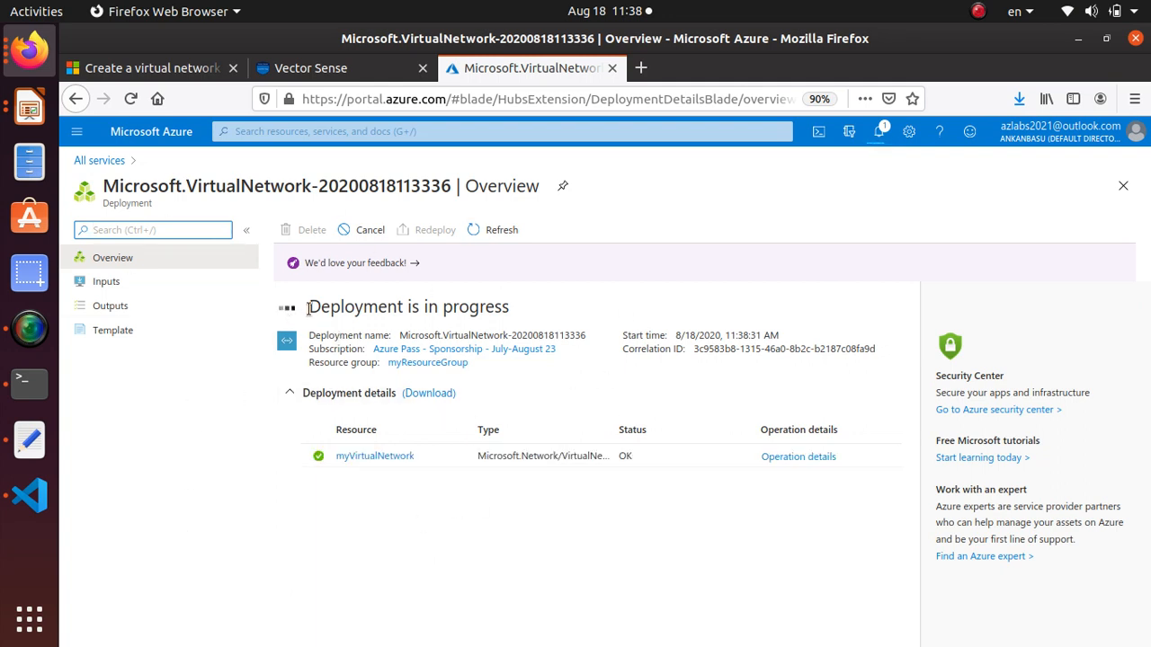
Check the deployment status in the notifications and open the deployed virtual network resource.
left_click(880, 133)
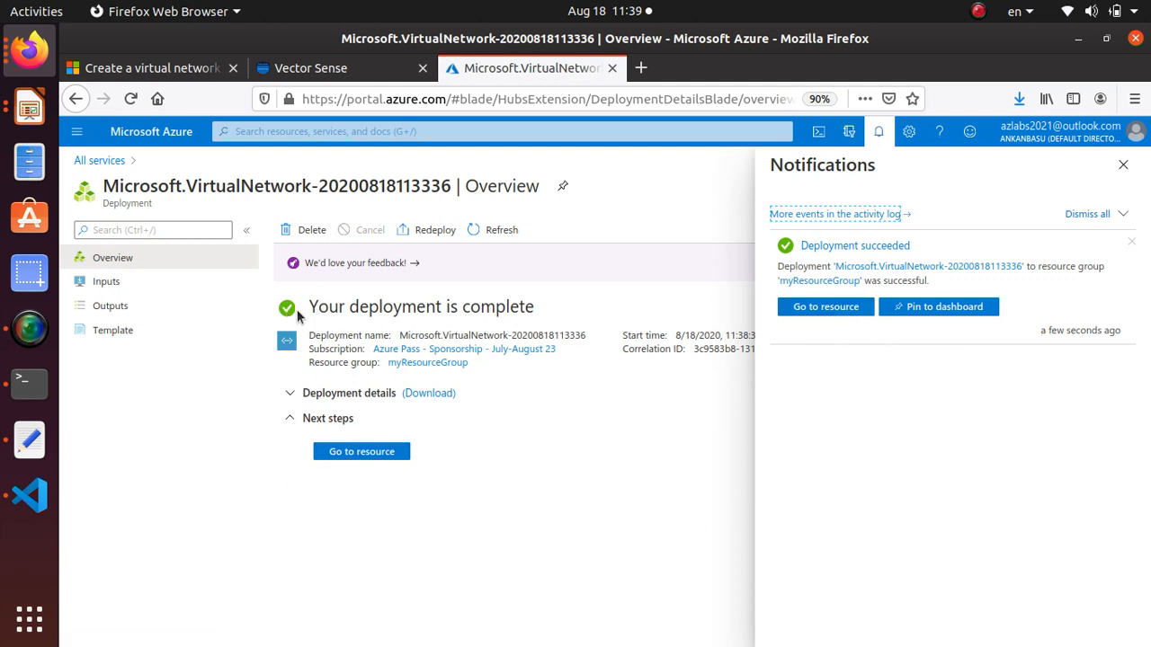
left_click_drag(311, 306, 570, 311)
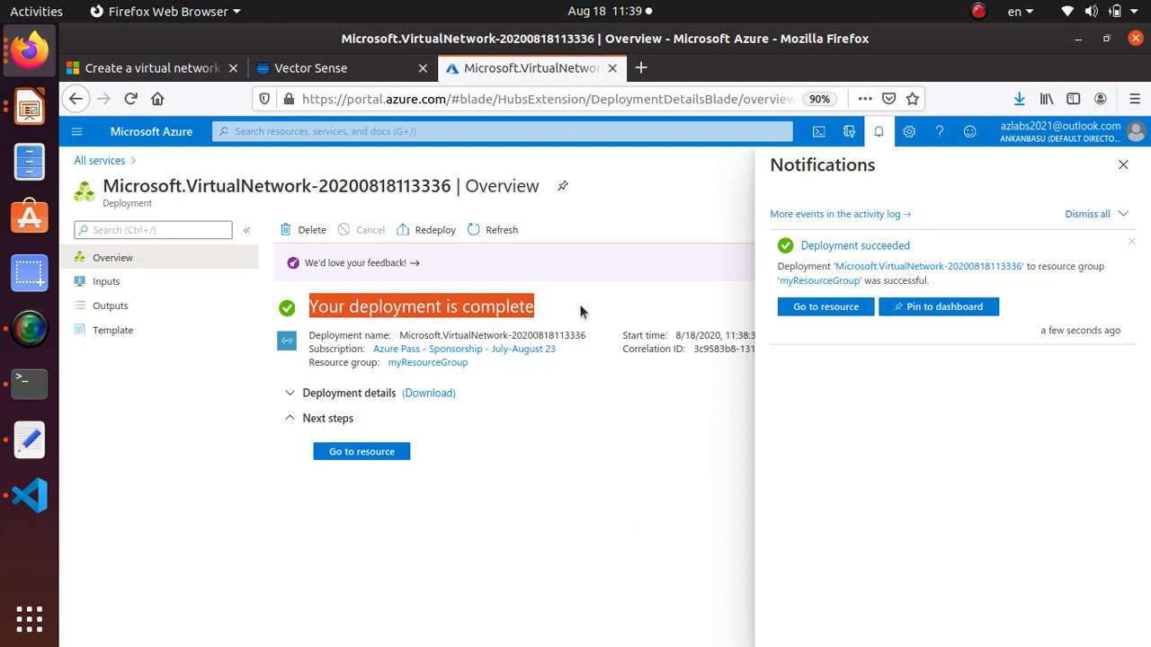
left_click_drag(906, 248, 822, 251)
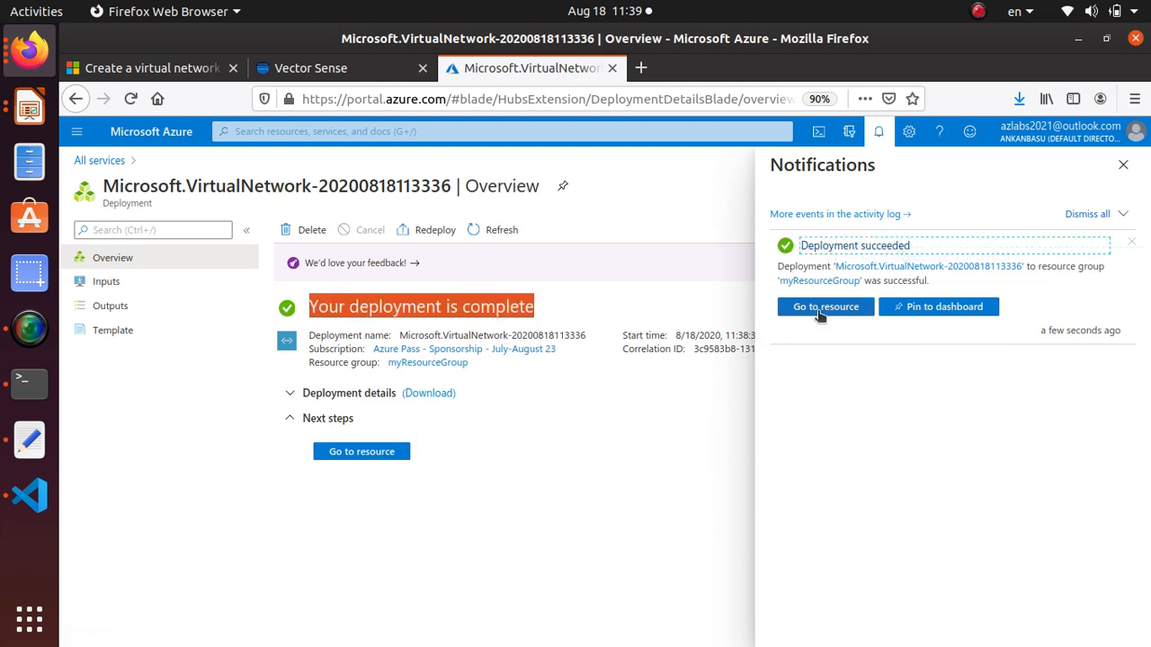
left_click(370, 452)
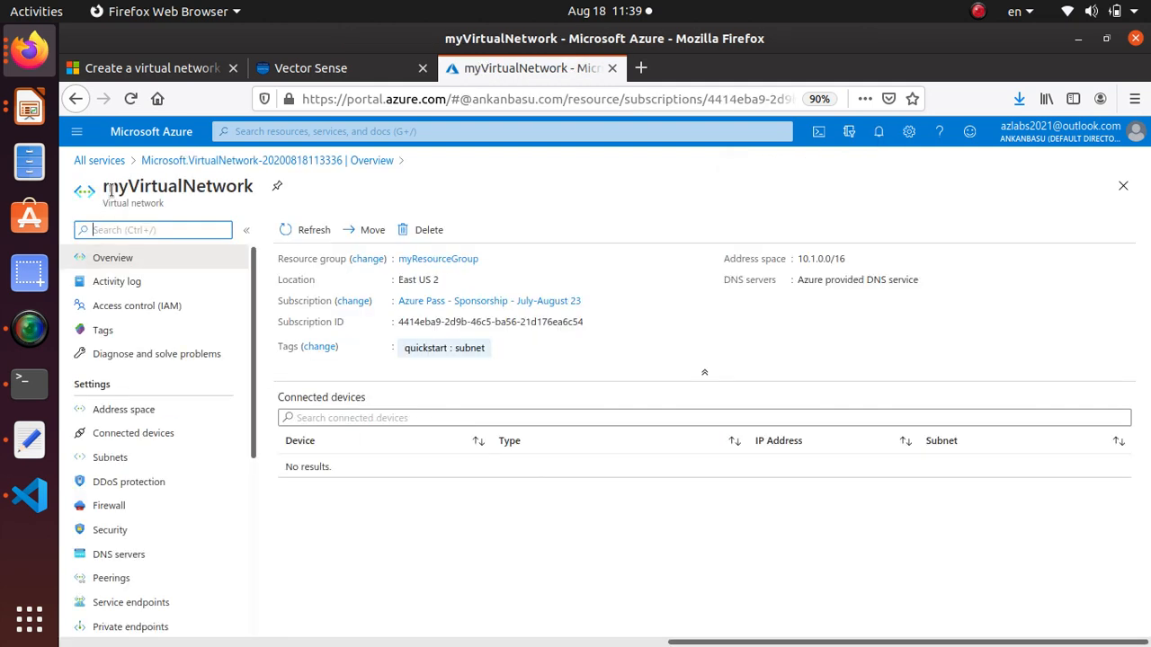
Review the overview of myVirtualNetwork, including its available settings, address space and DNS servers.
left_click_drag(103, 188, 256, 189)
scroll(202, 407, "down", 3)
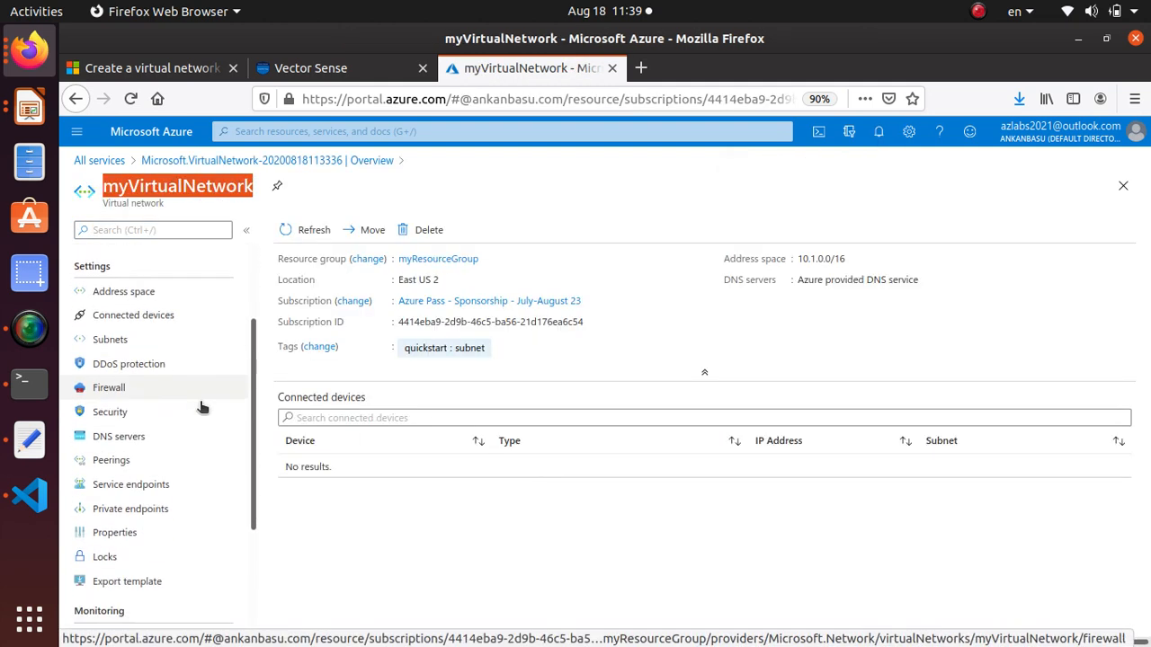
scroll(202, 407, "down", 4)
scroll(197, 398, "up", 4)
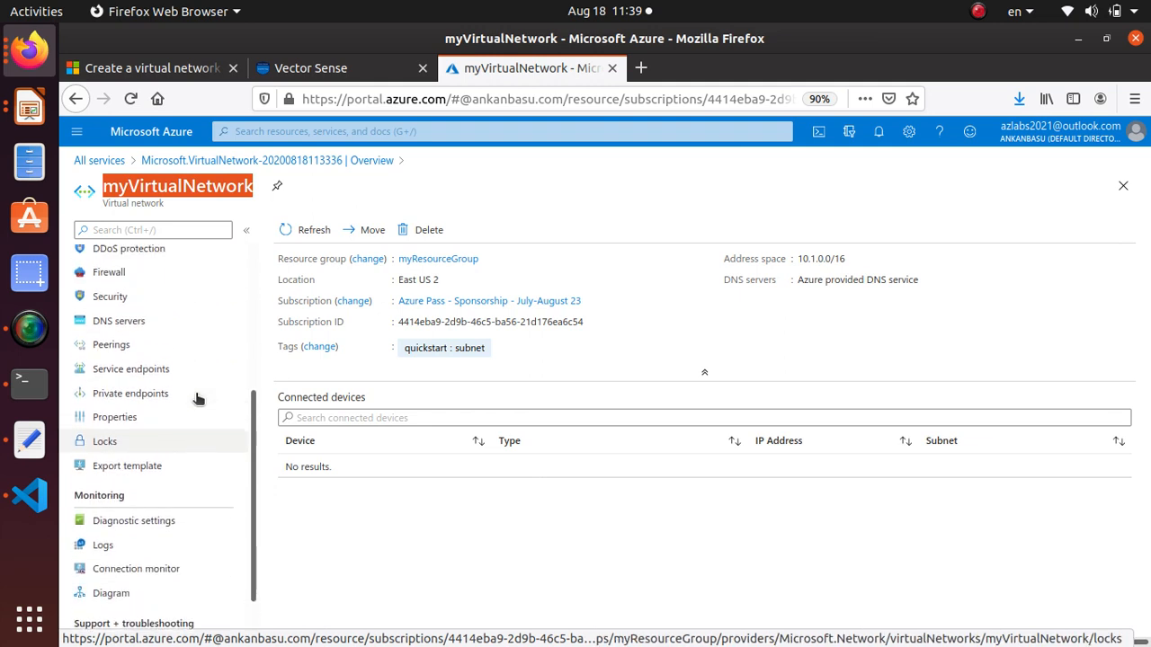
scroll(207, 297, "up", 3)
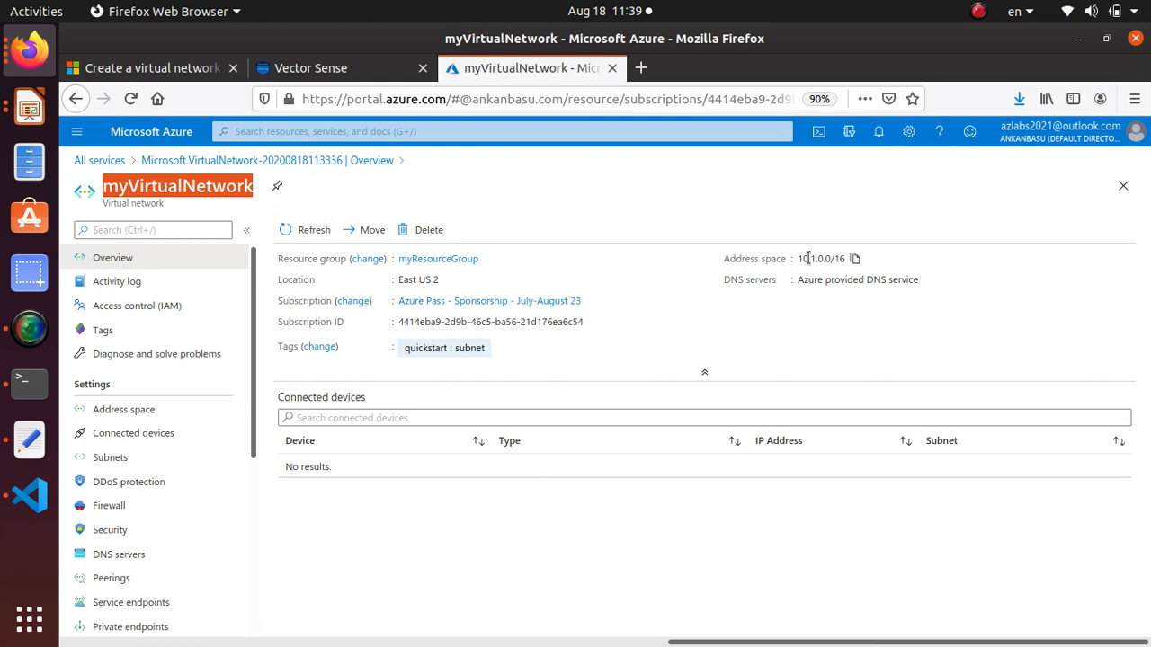
left_click_drag(807, 258, 843, 254)
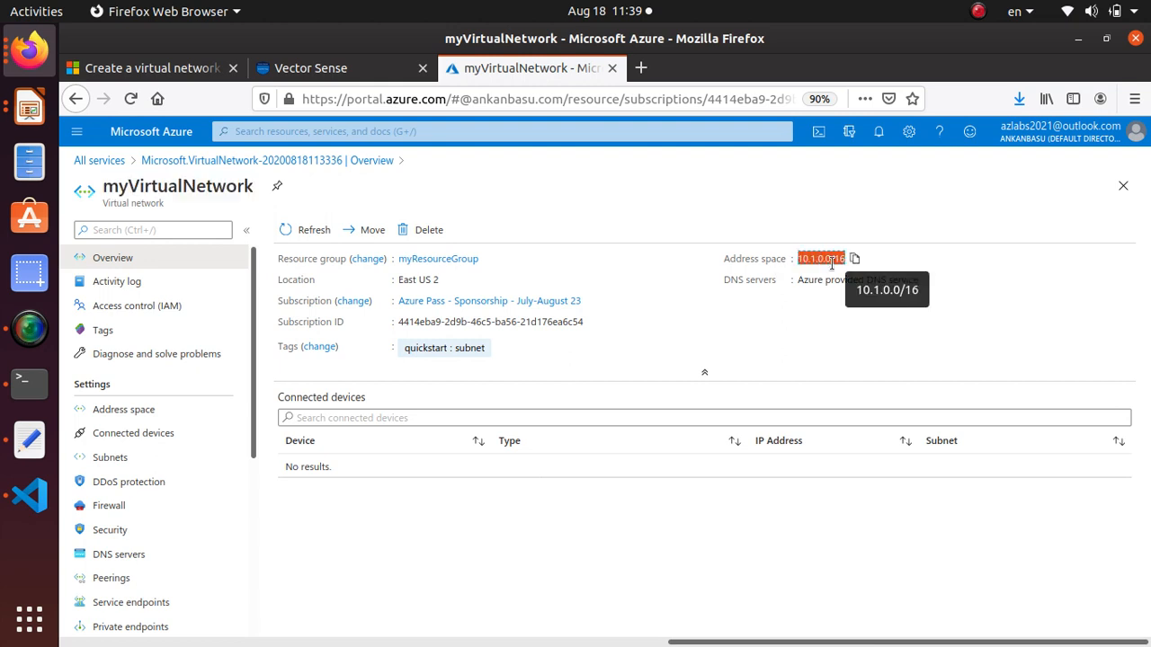
left_click_drag(799, 281, 920, 327)
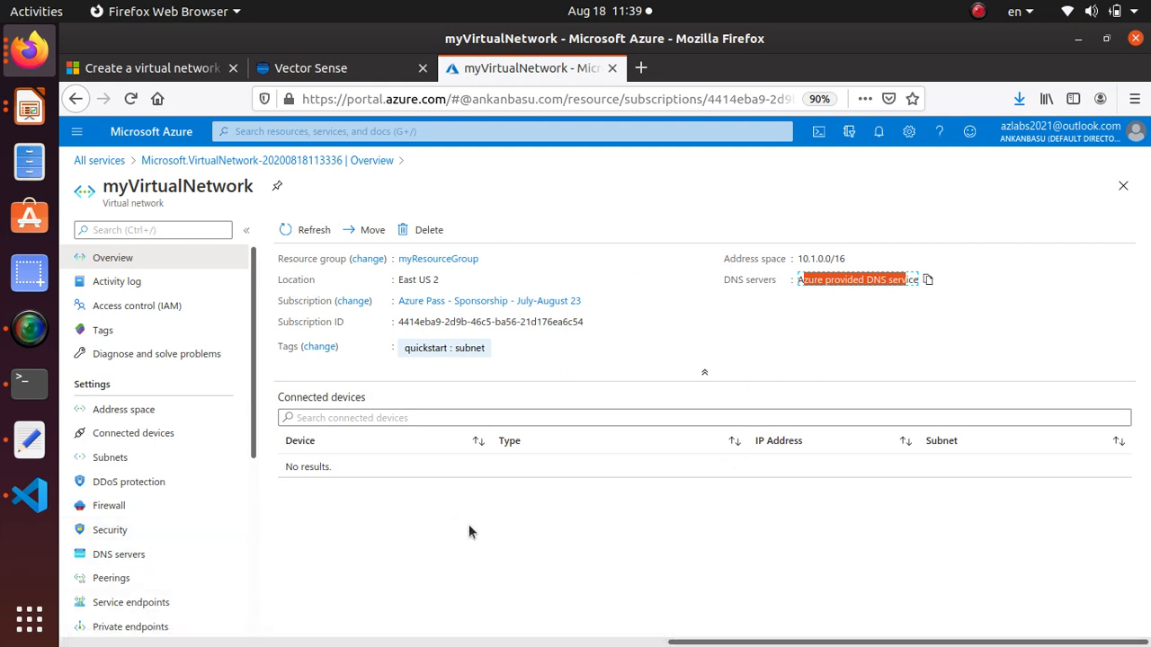
Inspect the virtual network's connected devices, address space and subnets, including the default subnet's details.
left_click(161, 436)
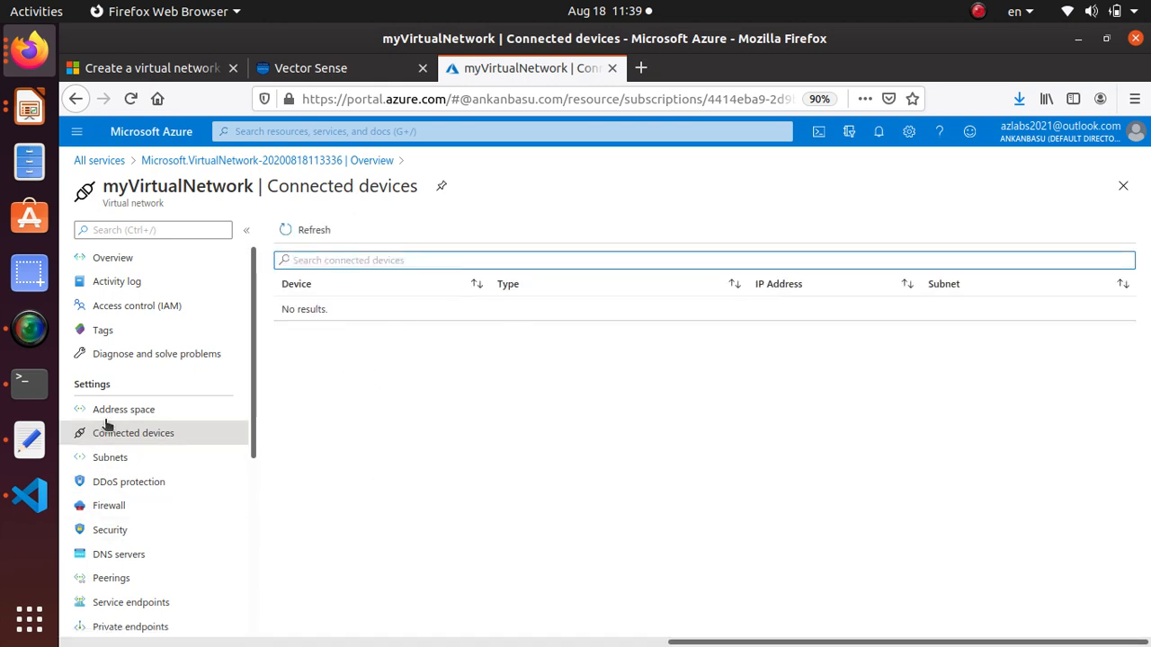
left_click(134, 410)
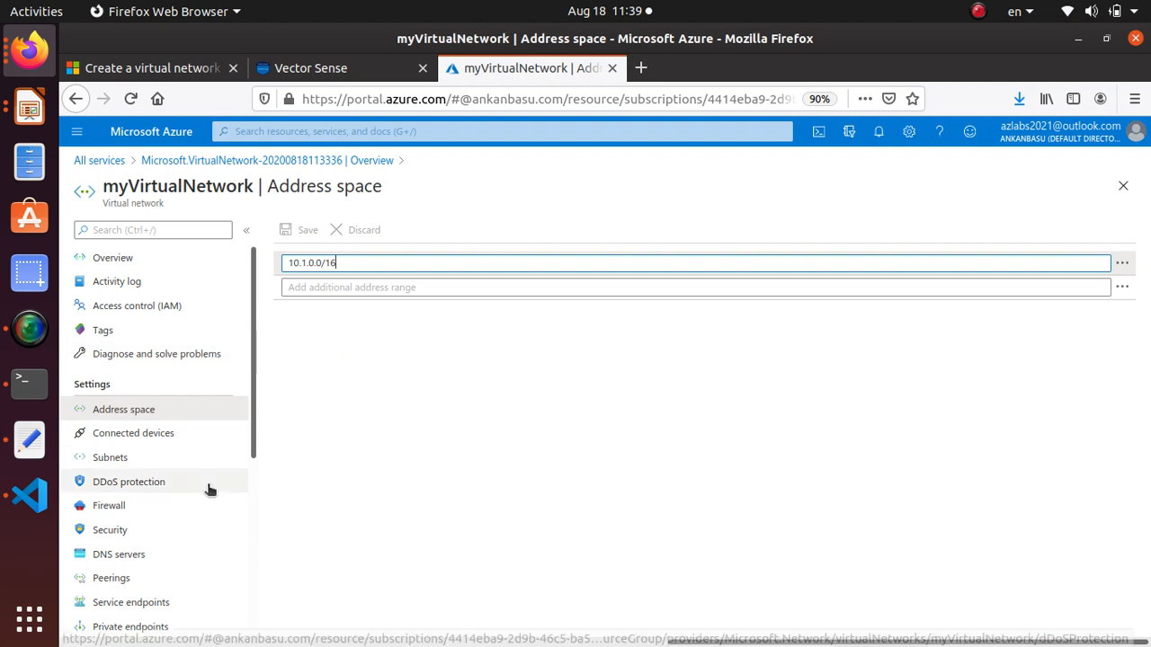
left_click(175, 466)
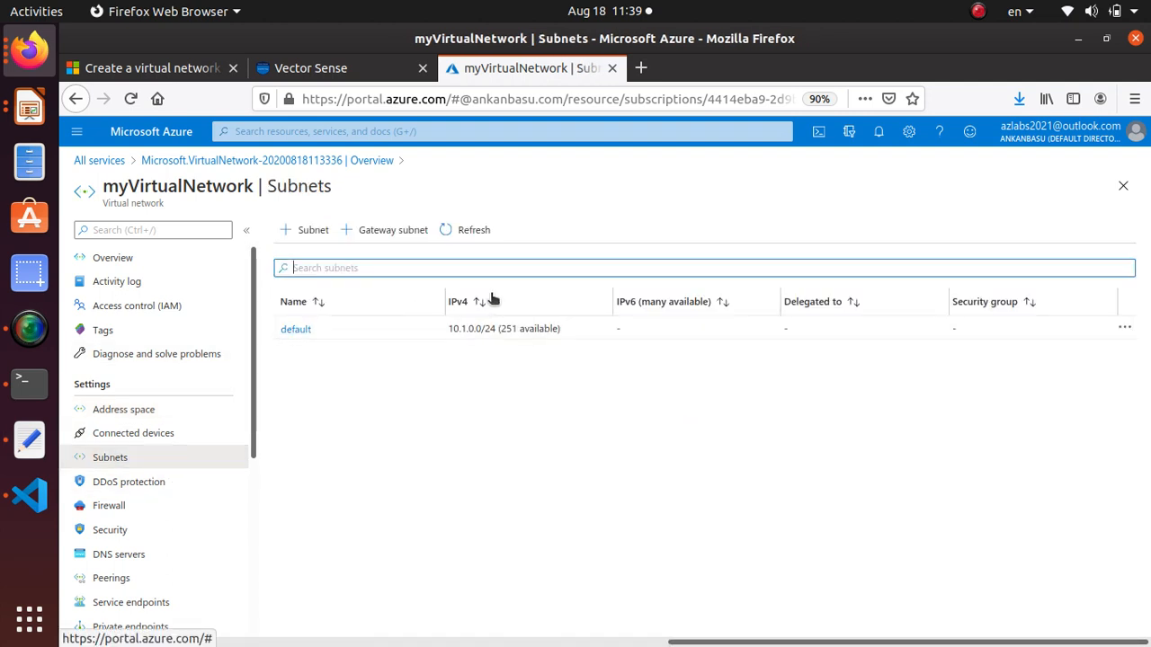
left_click(295, 330)
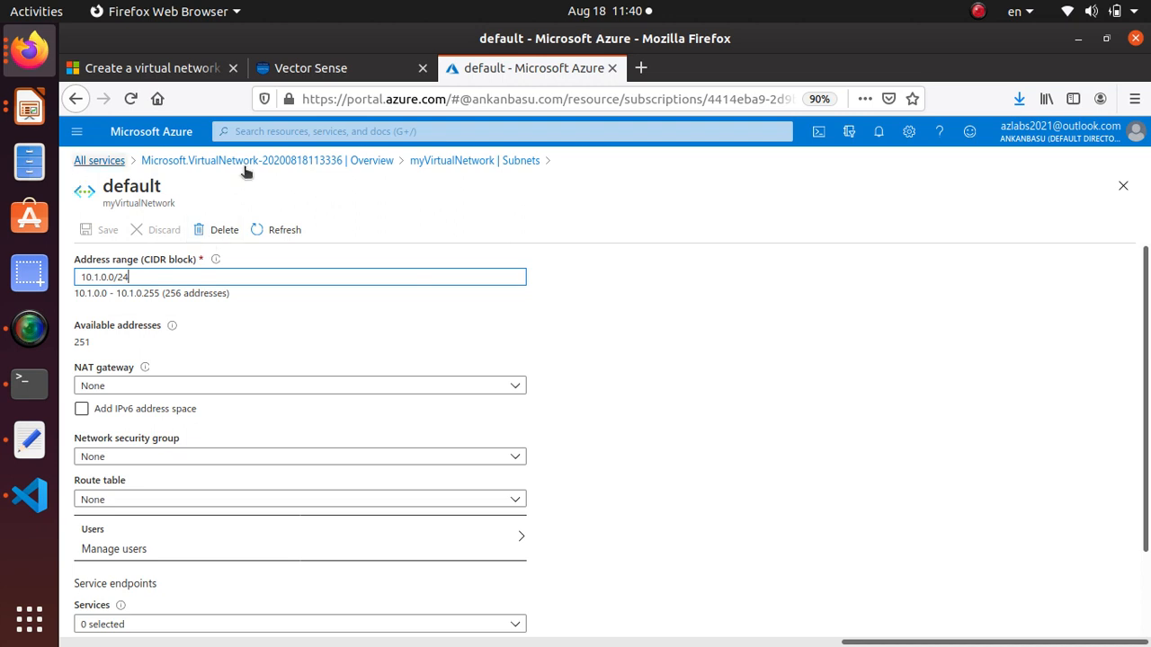
left_click(468, 160)
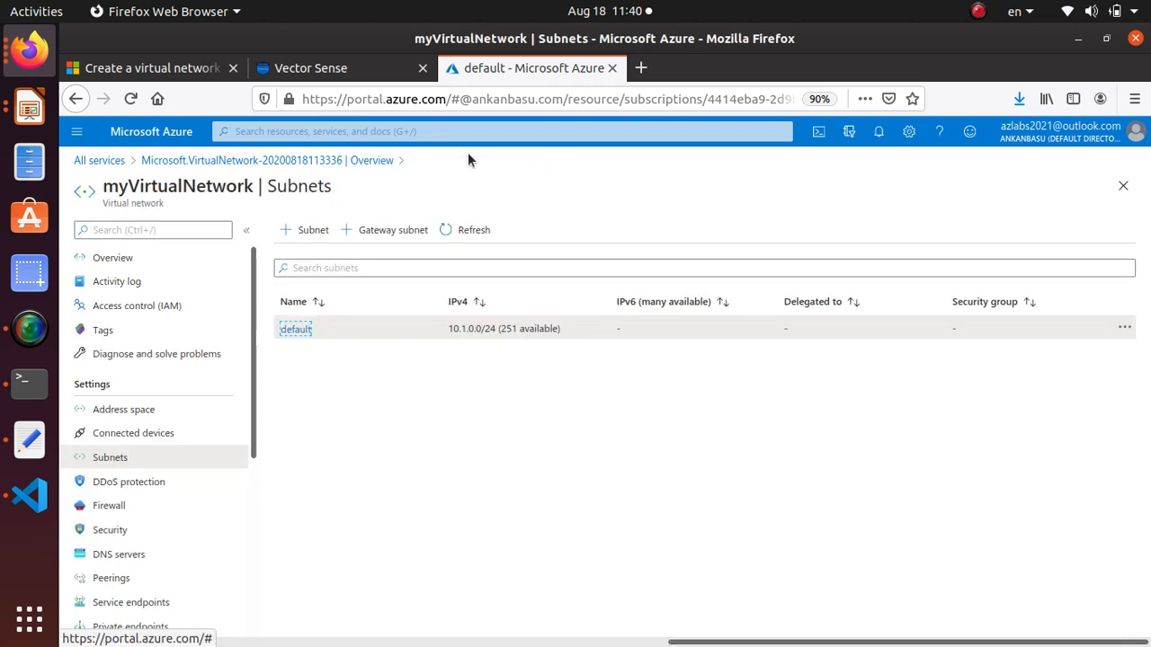
Start adding a subnet to the virtual network and copy the name myVirtualNetwork from the quickstart's settings table for it.
left_click(306, 231)
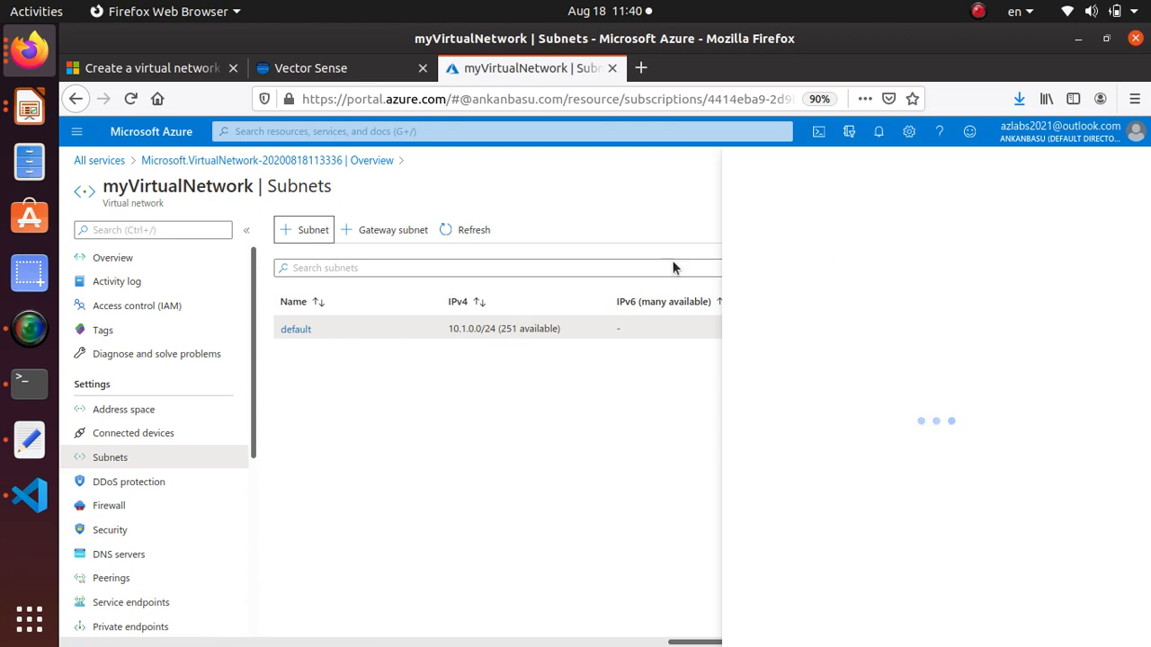
left_click(134, 69)
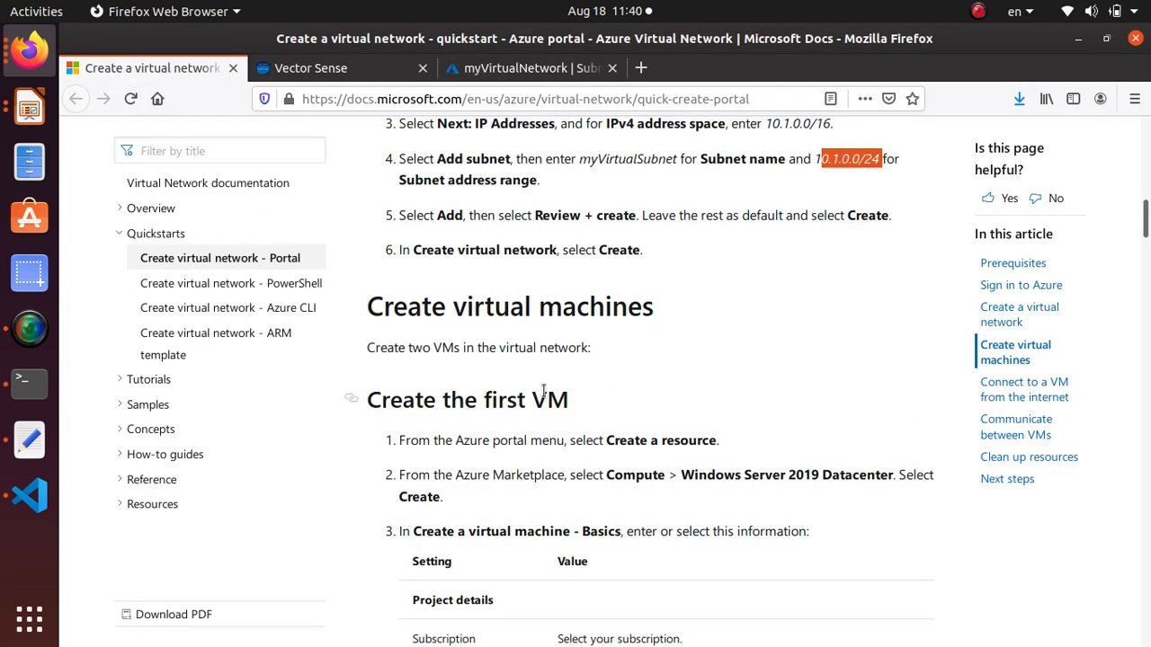
scroll(543, 390, "up", 5)
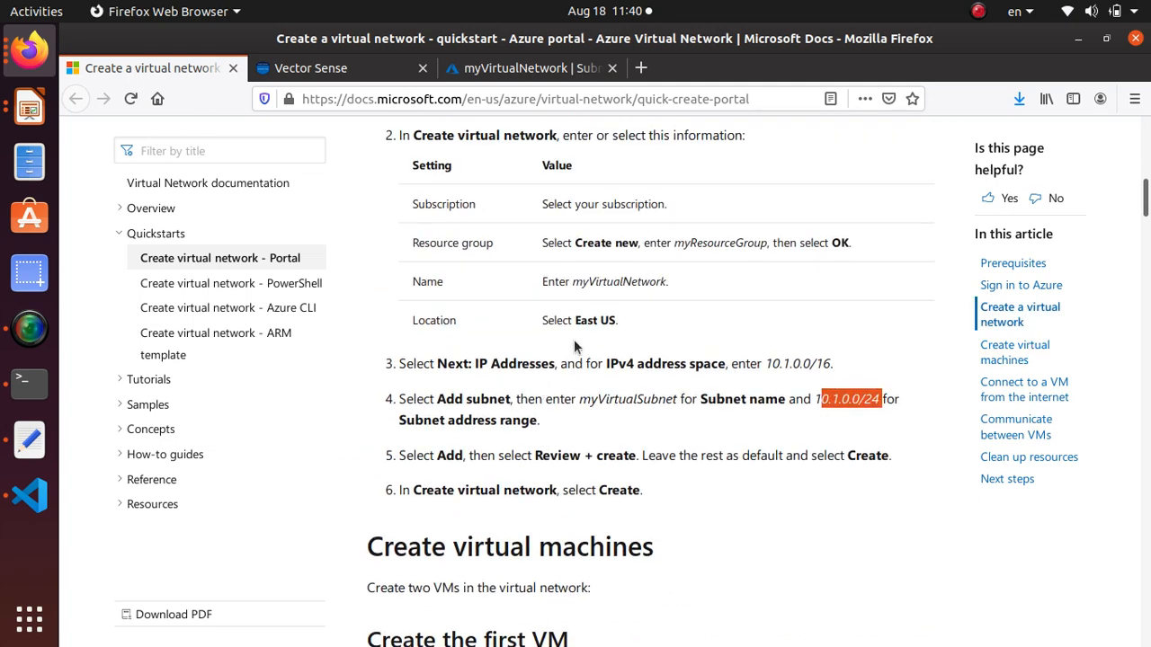
scroll(467, 389, "up", 2)
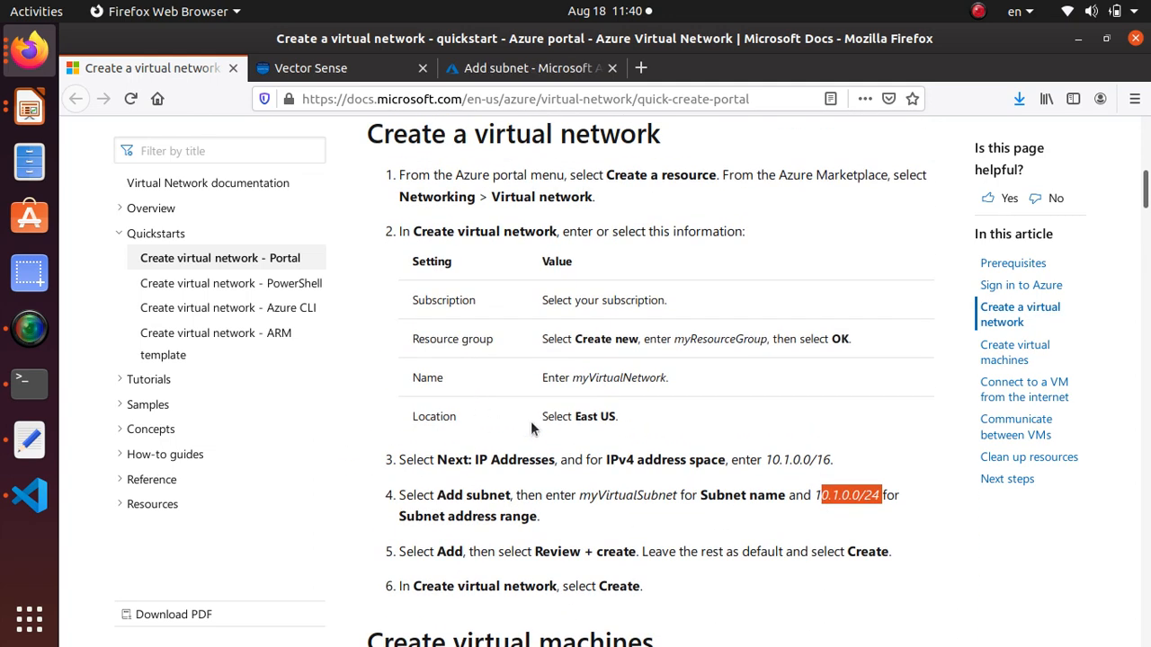
left_click_drag(665, 378, 574, 381)
right_click(598, 380)
left_click(611, 396)
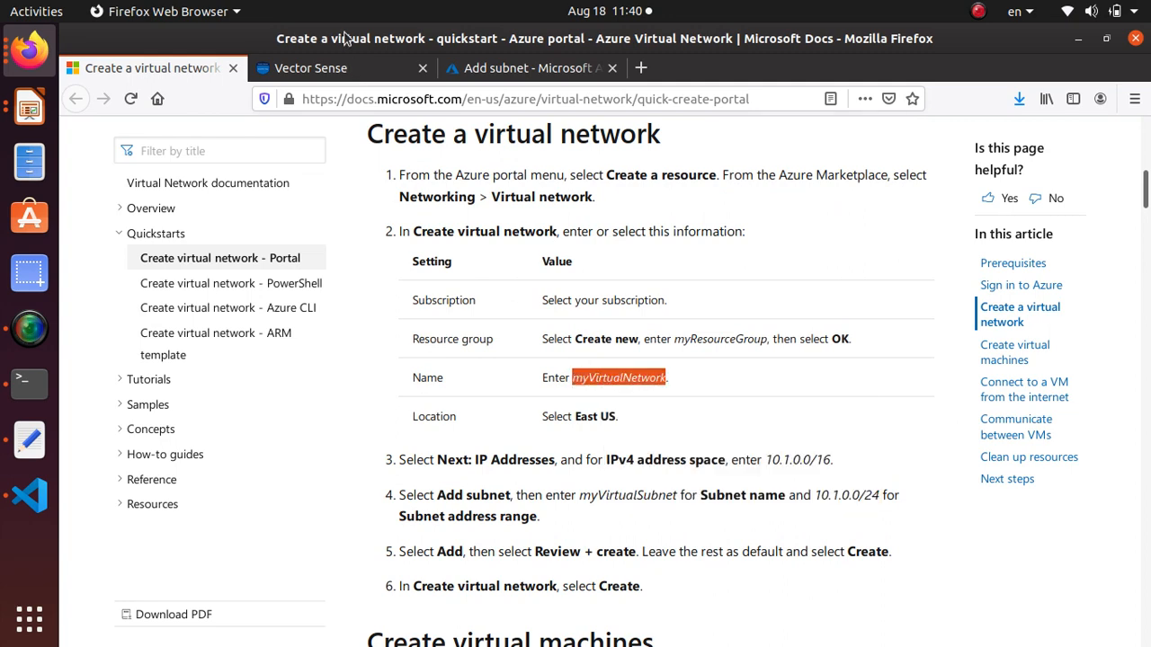
left_click(528, 68)
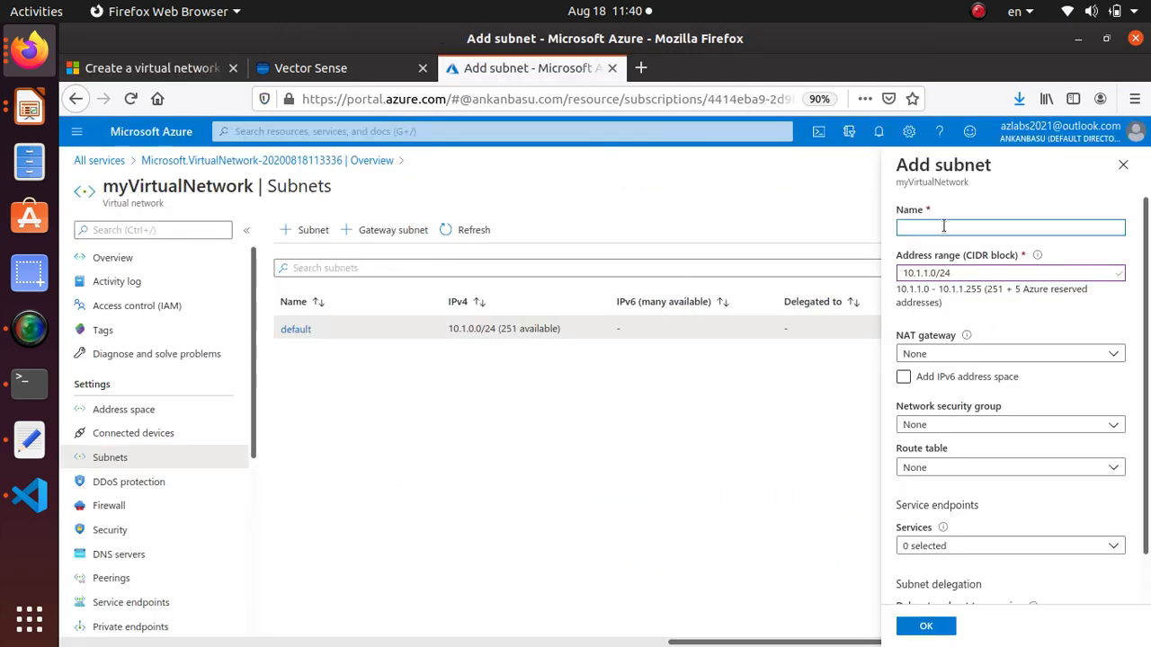
Name the new subnet myVirtualNetwork, keep the address range 10.1.1.0/24 and the other defaults, and add it.
key("ctrl+v")
key("BackSpace")
type("k")
left_click_drag(903, 273, 946, 273)
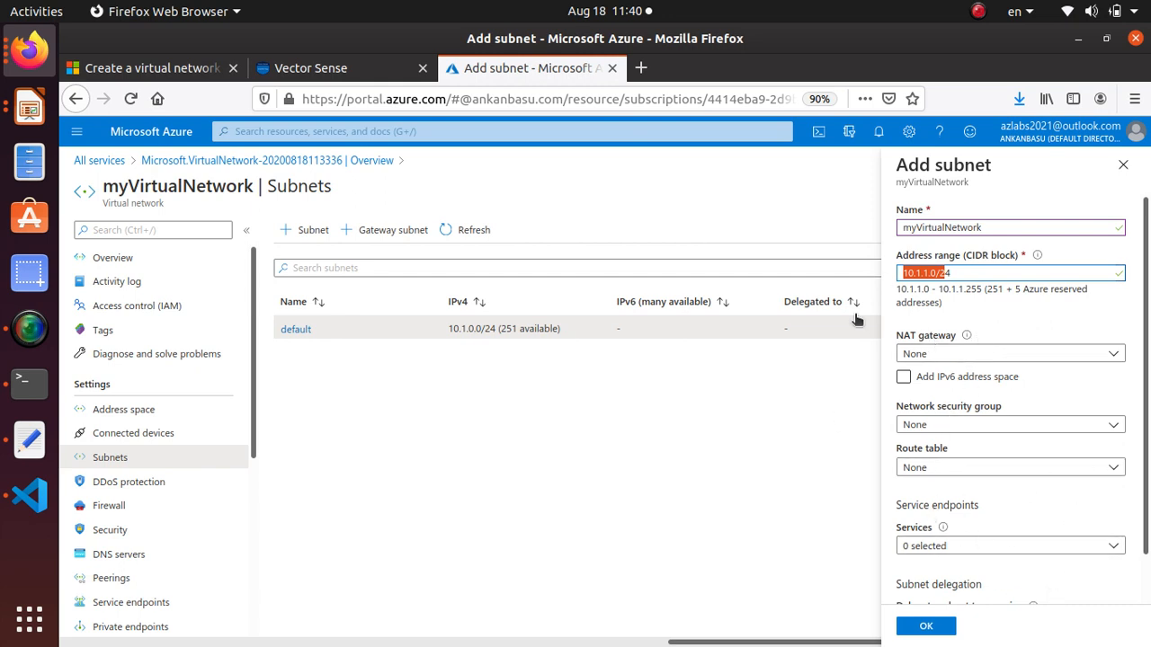
scroll(1050, 495, "down", 3)
left_click(926, 627)
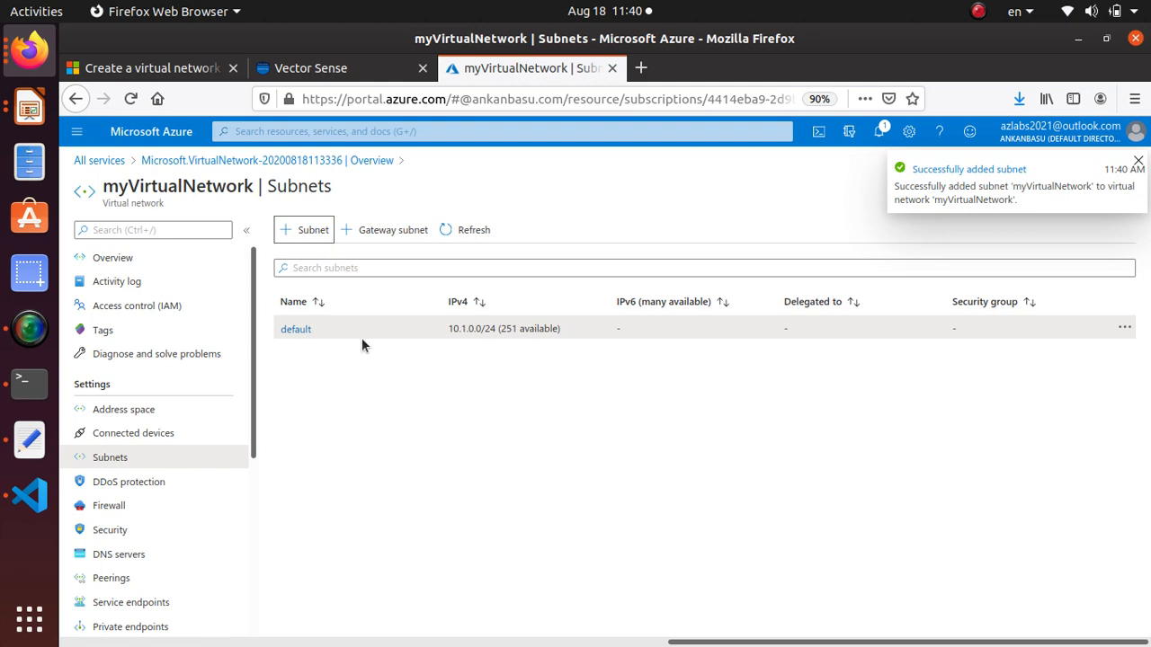
Refresh the subnet list and compare the subnets' address ranges with the quickstart's instructions.
left_click(469, 235)
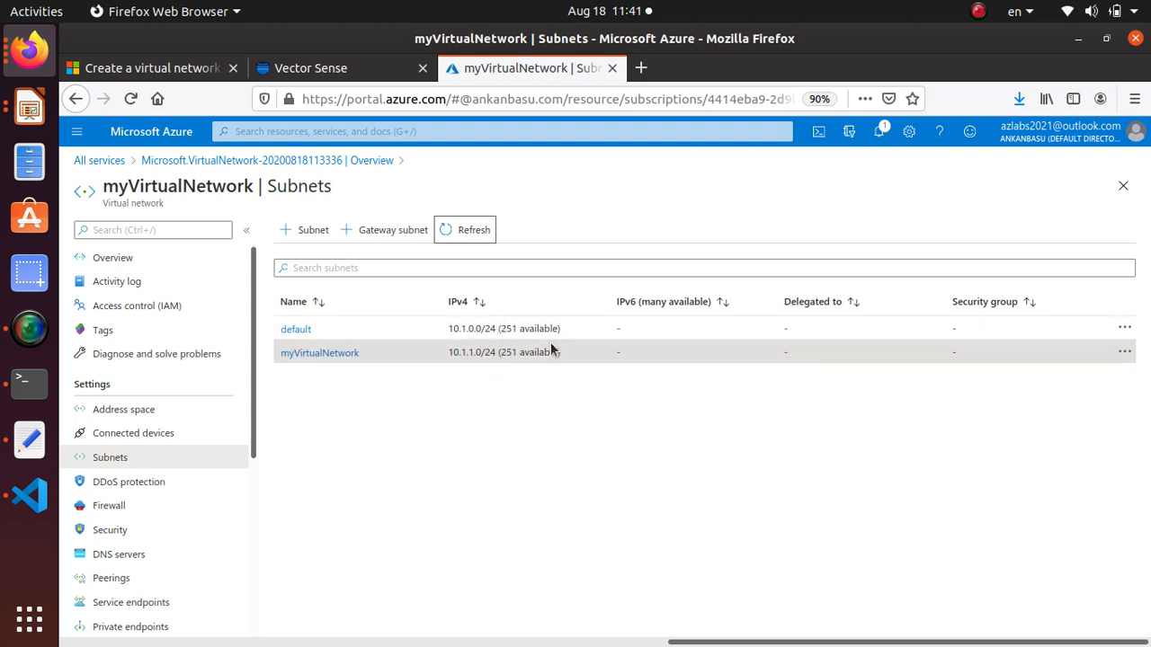
left_click_drag(447, 330, 496, 329)
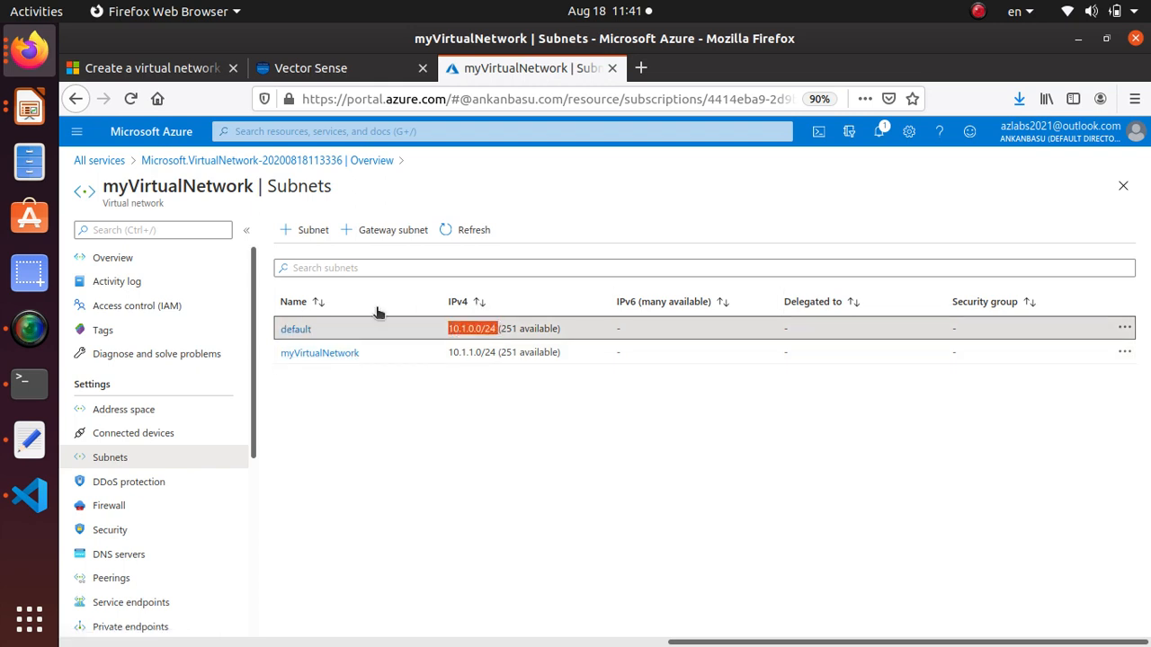
left_click(144, 67)
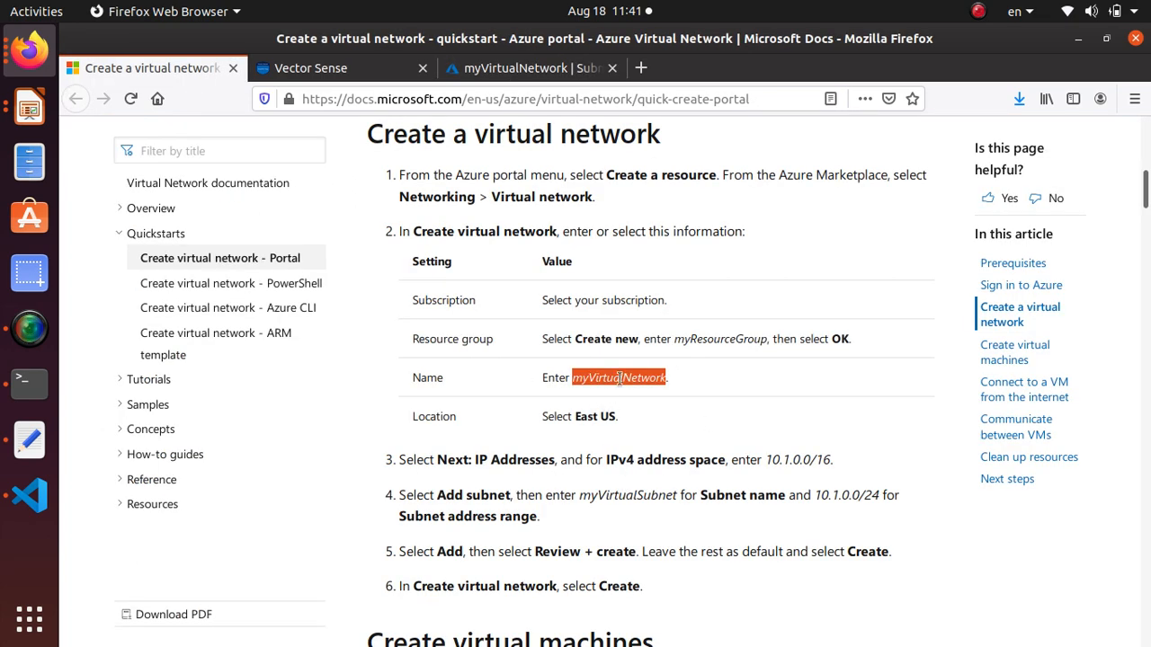
scroll(623, 380, "down", 2)
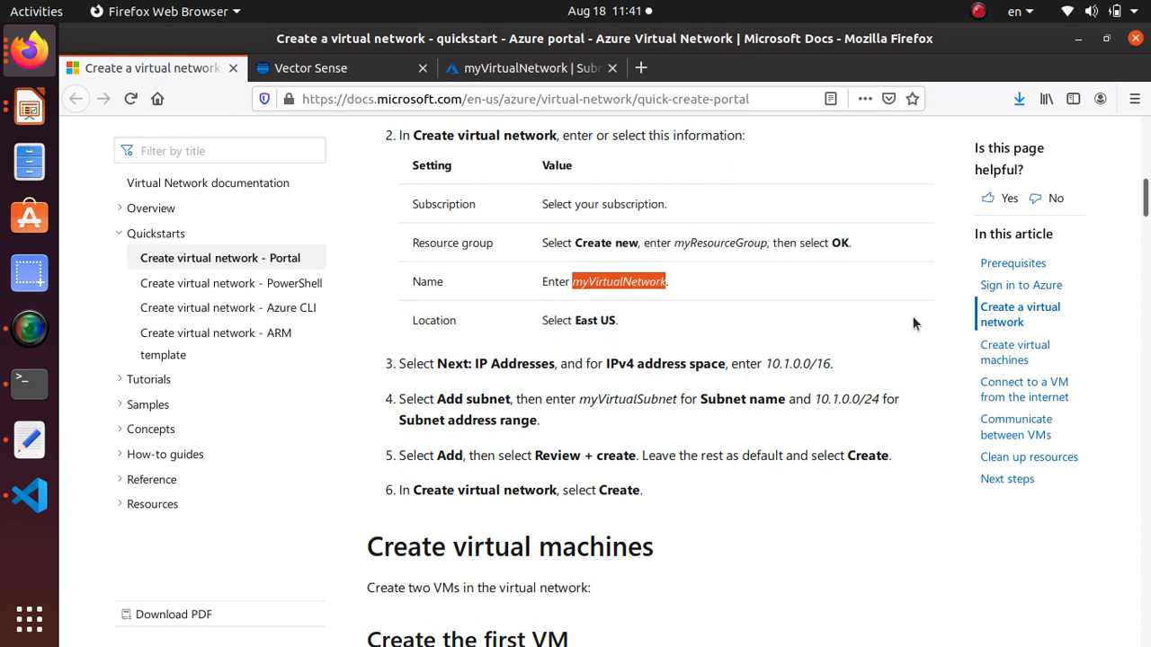
left_click(517, 67)
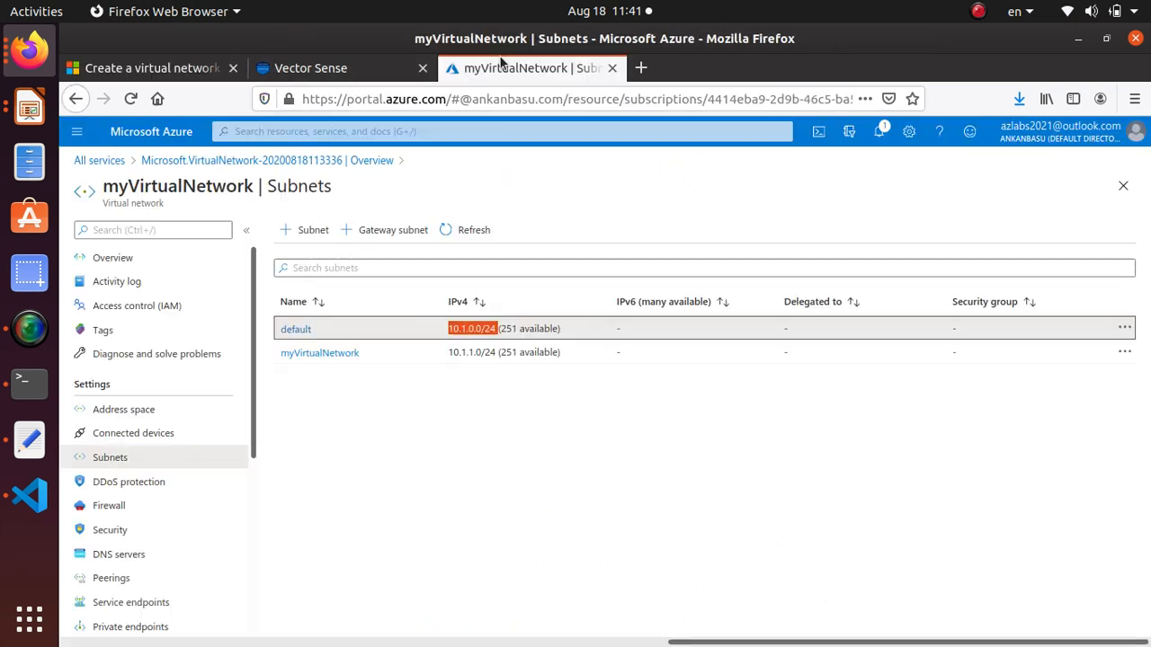
Change the default subnet's address range to 10.1.3.0/24, save it, and return to the subnet list.
left_click(1125, 329)
left_click(979, 371)
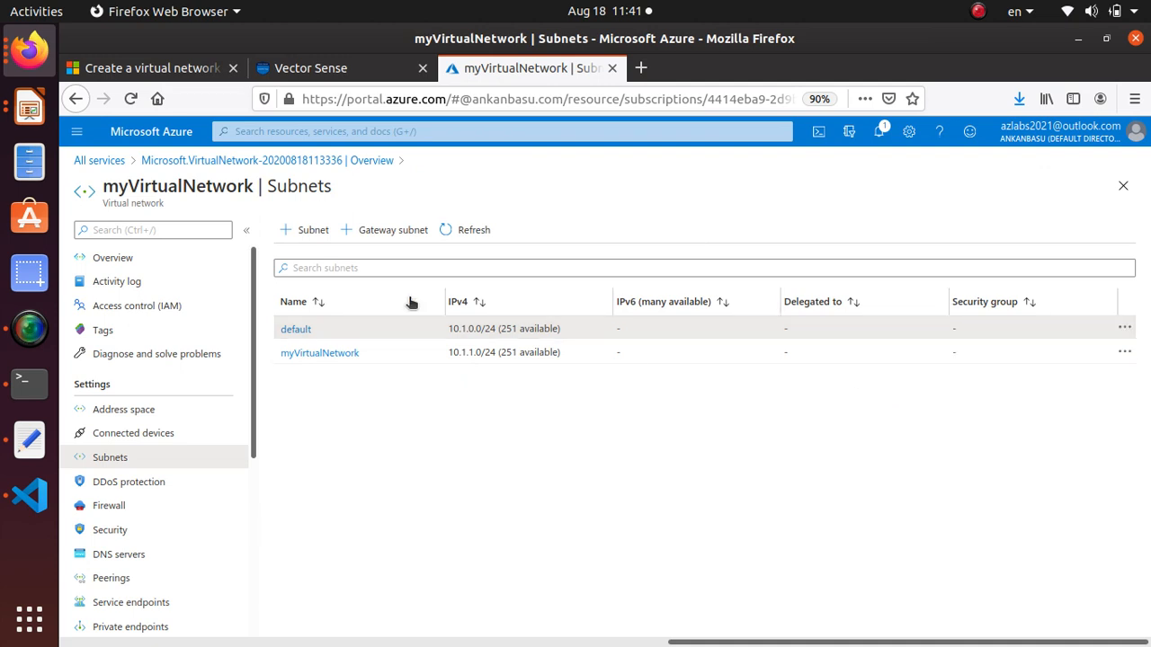
left_click(294, 329)
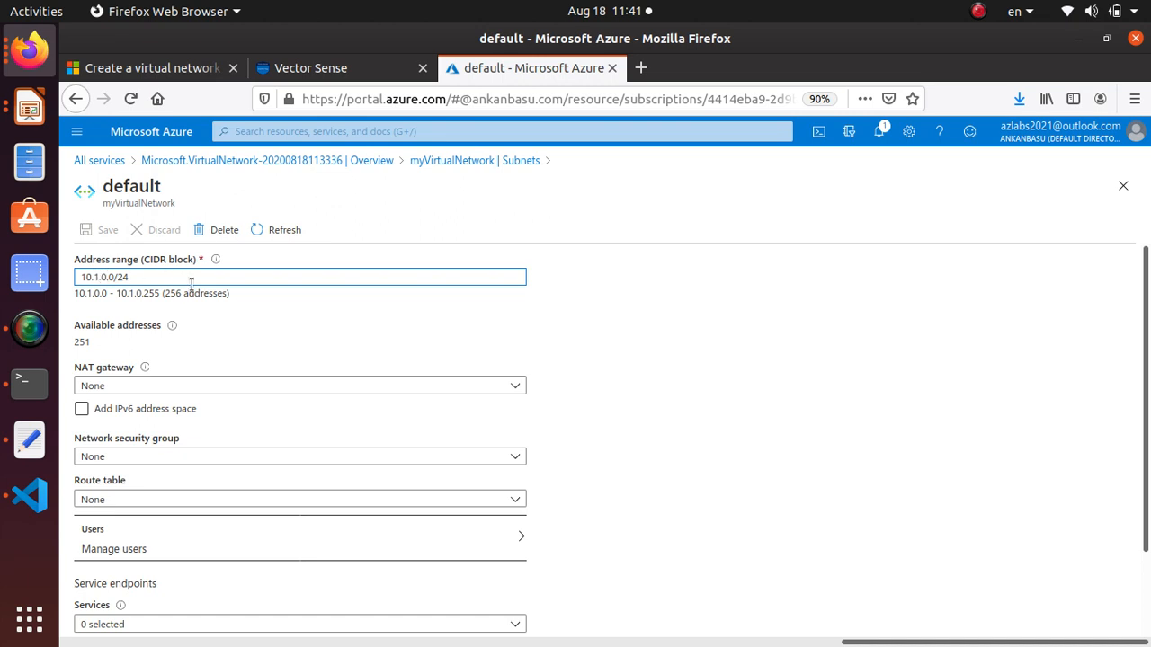
scroll(480, 309, "down", 2)
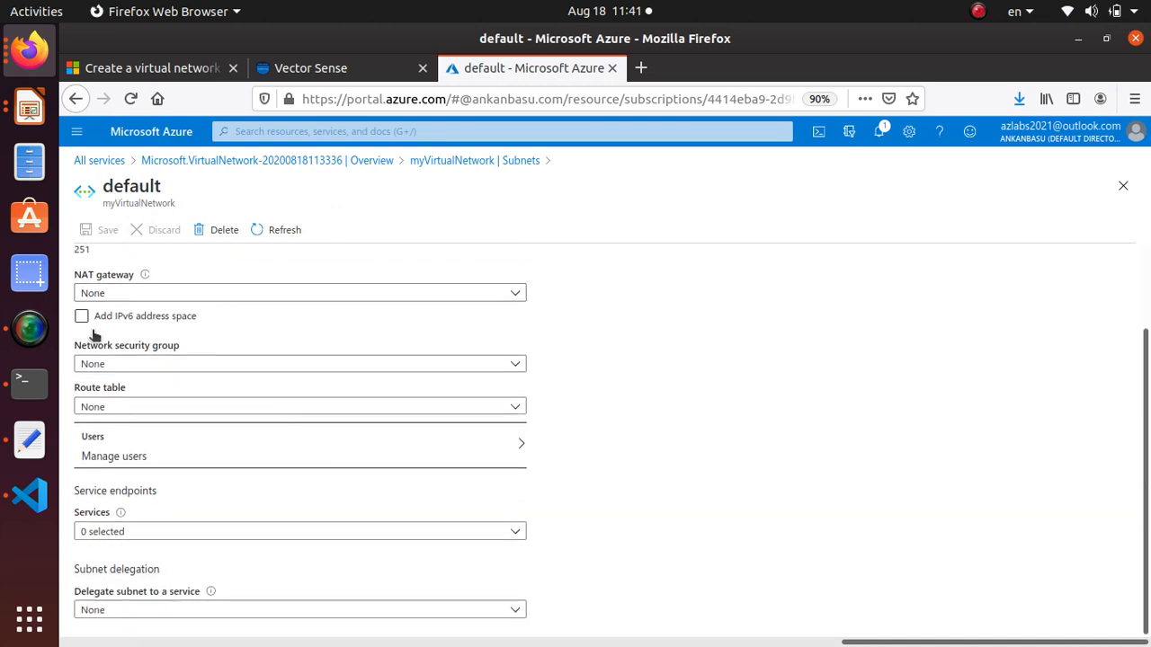
scroll(93, 334, "up", 2)
scroll(264, 411, "down", 1)
scroll(265, 410, "down", 1)
scroll(265, 411, "up", 2)
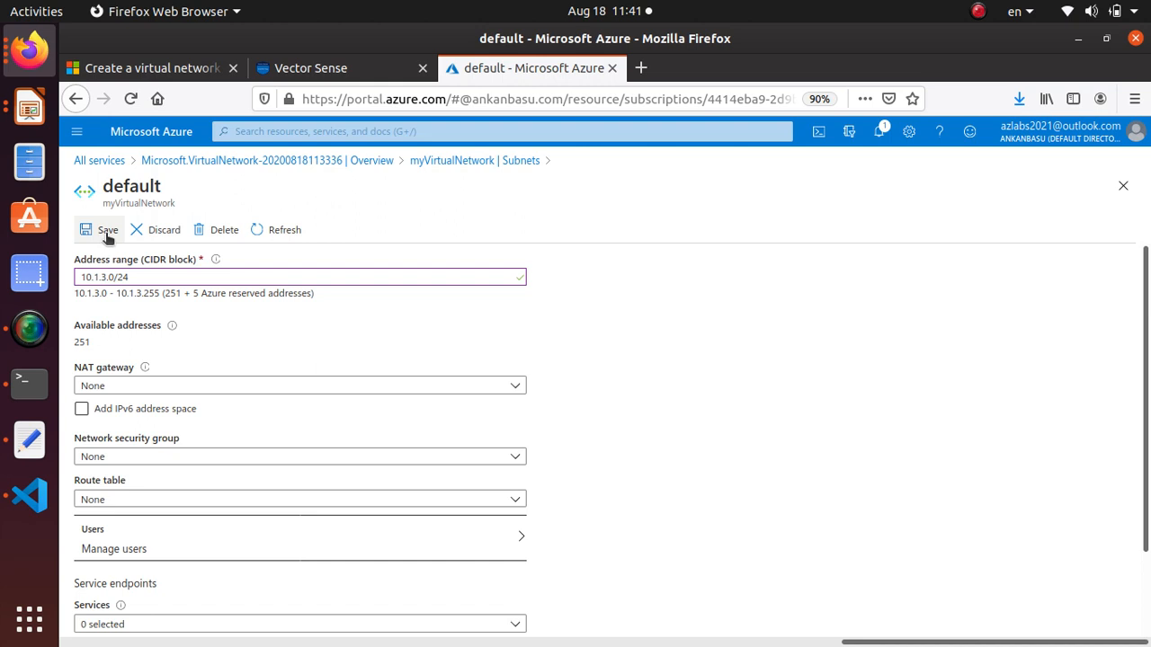
left_click(107, 231)
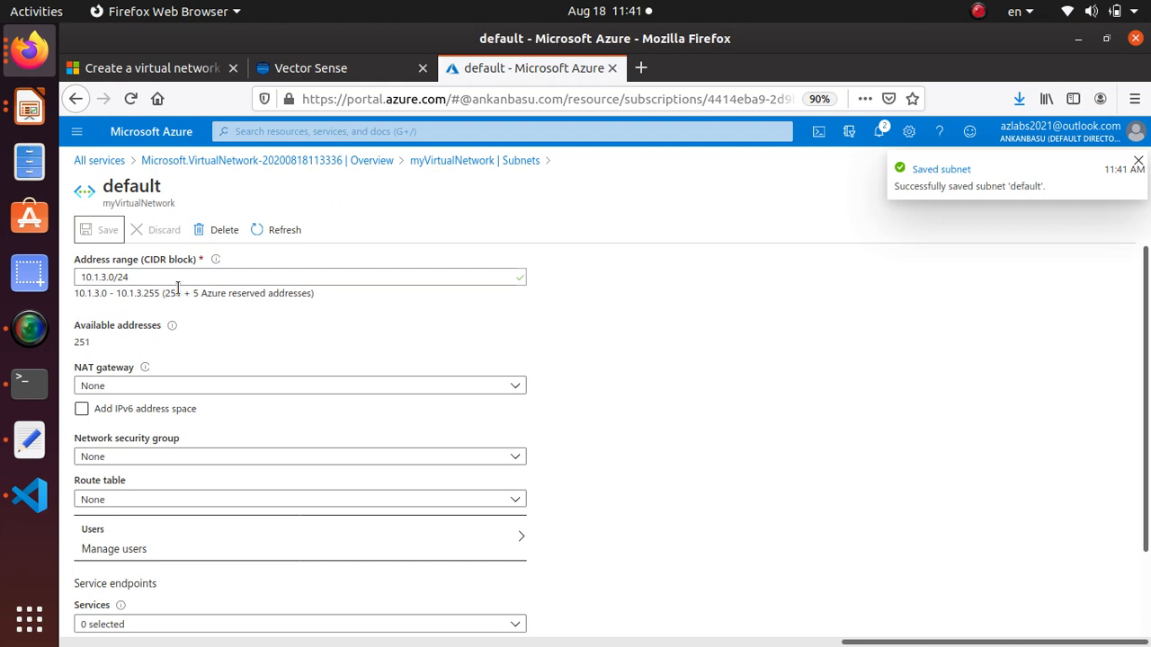
left_click(465, 160)
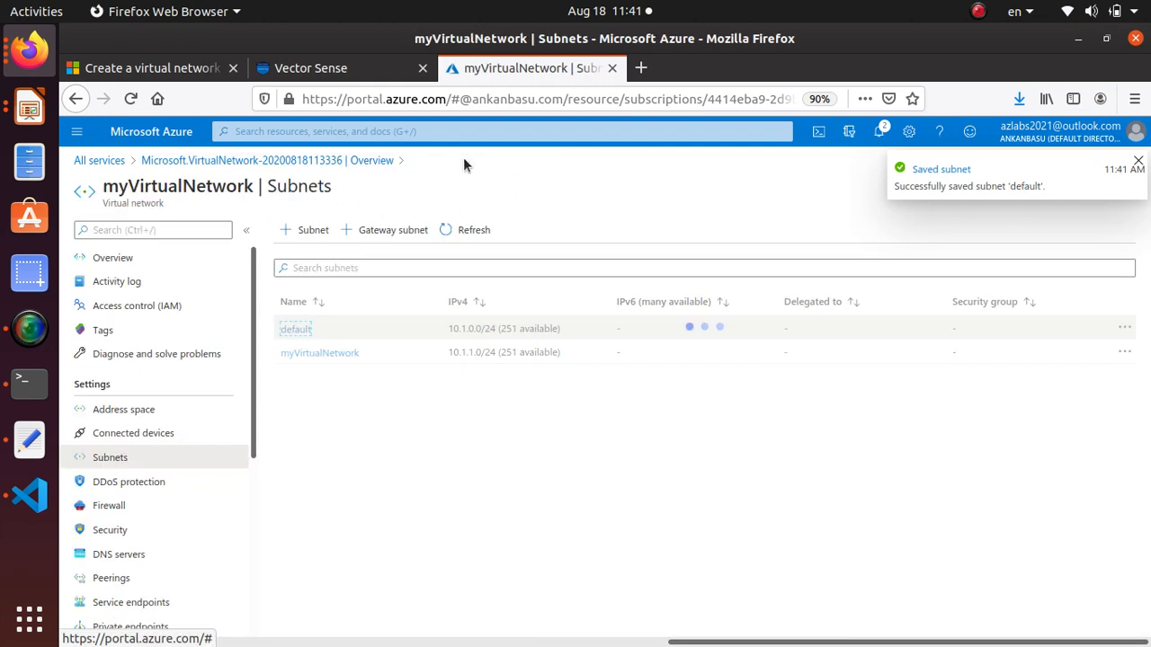
Check both subnets' address ranges, then set the myVirtualNetwork subnet's range to 10.1.0.0/24 and save it.
left_click_drag(448, 329, 500, 328)
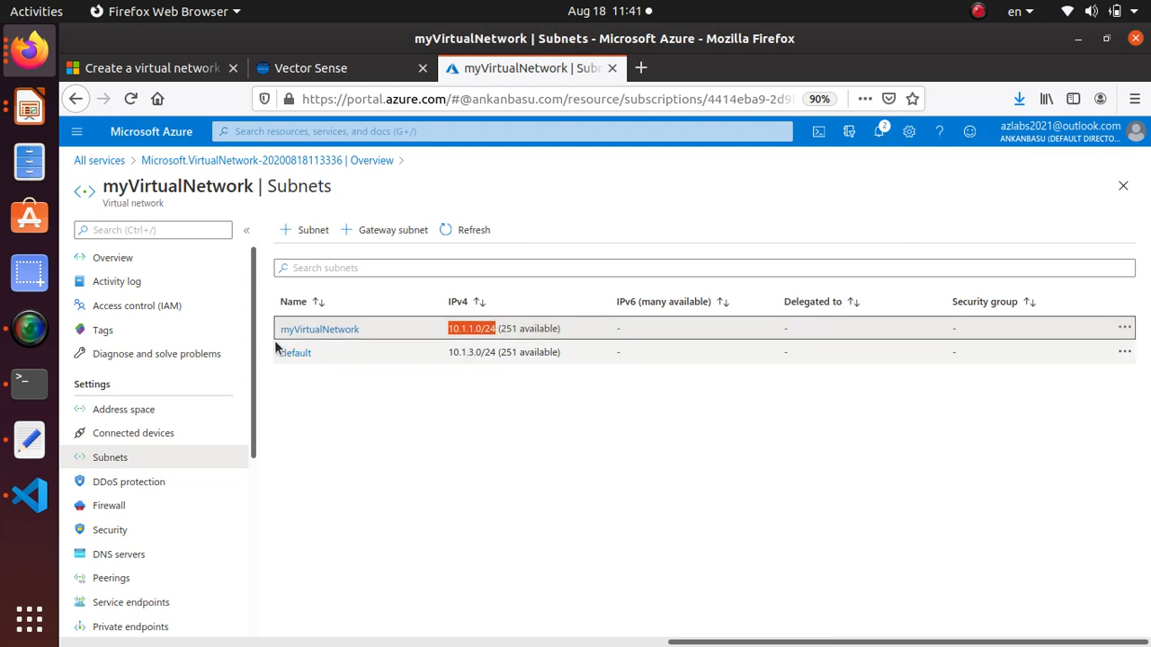
left_click_drag(464, 353, 468, 353)
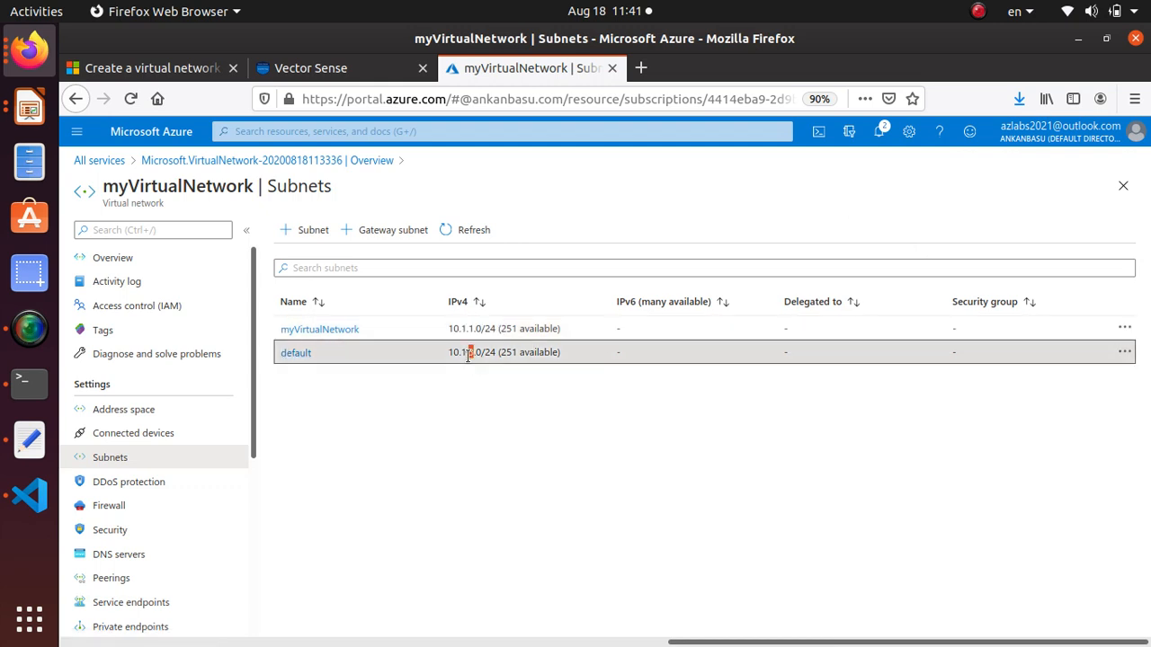
triple_click(468, 353)
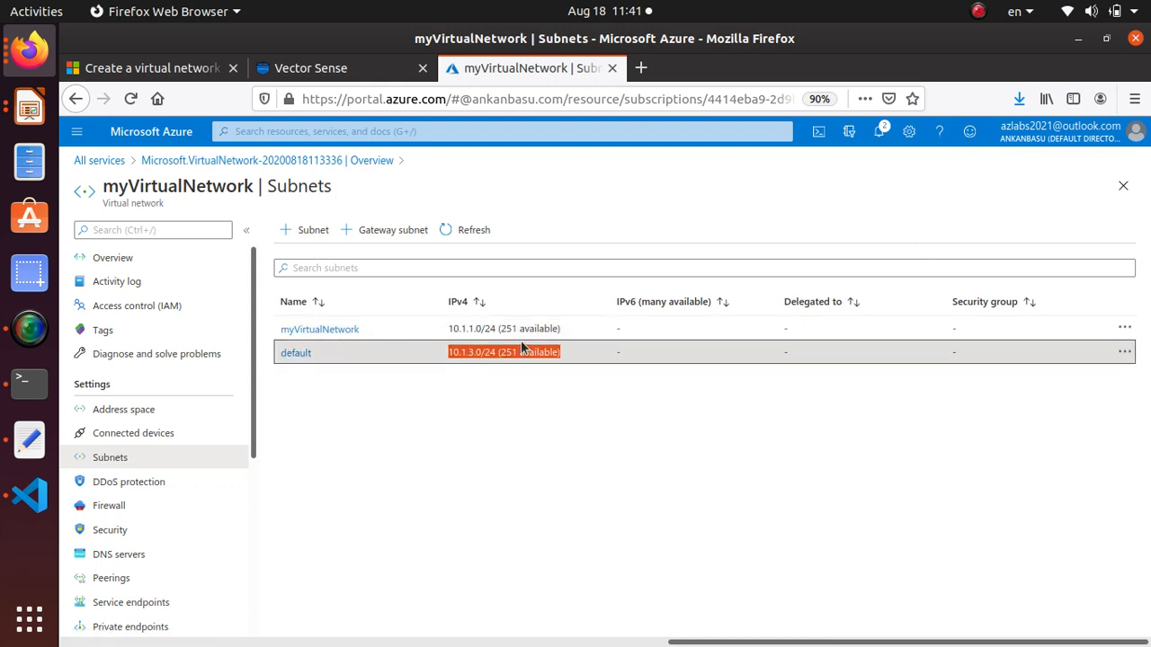
left_click(308, 333)
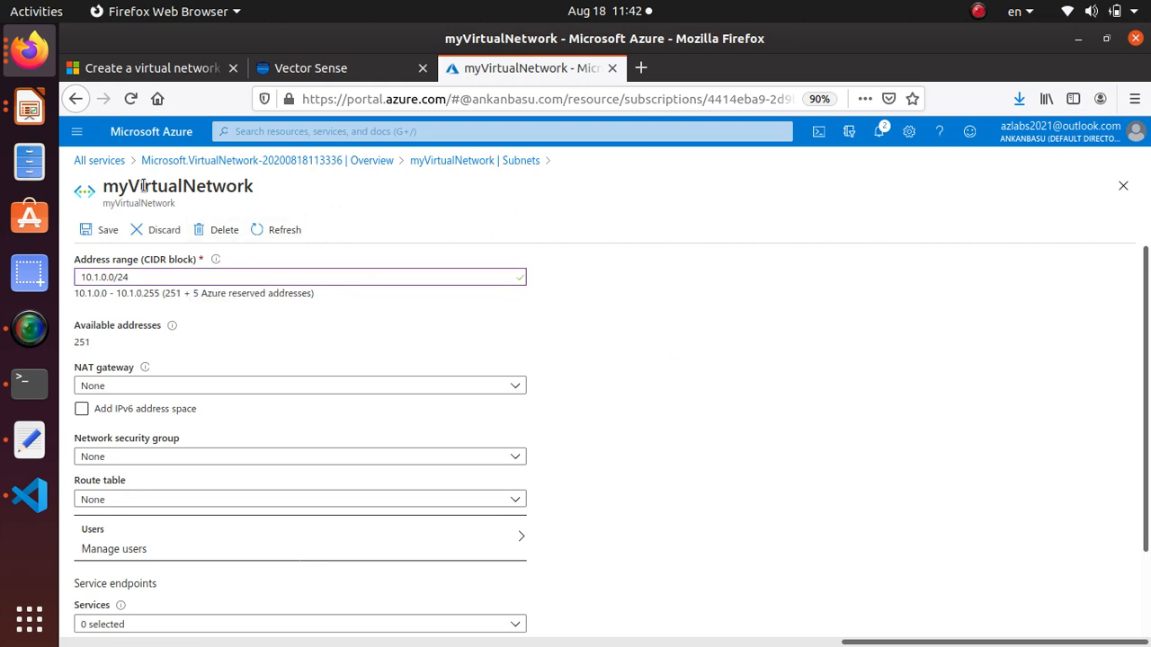
scroll(290, 385, "down", 2)
scroll(287, 378, "up", 3)
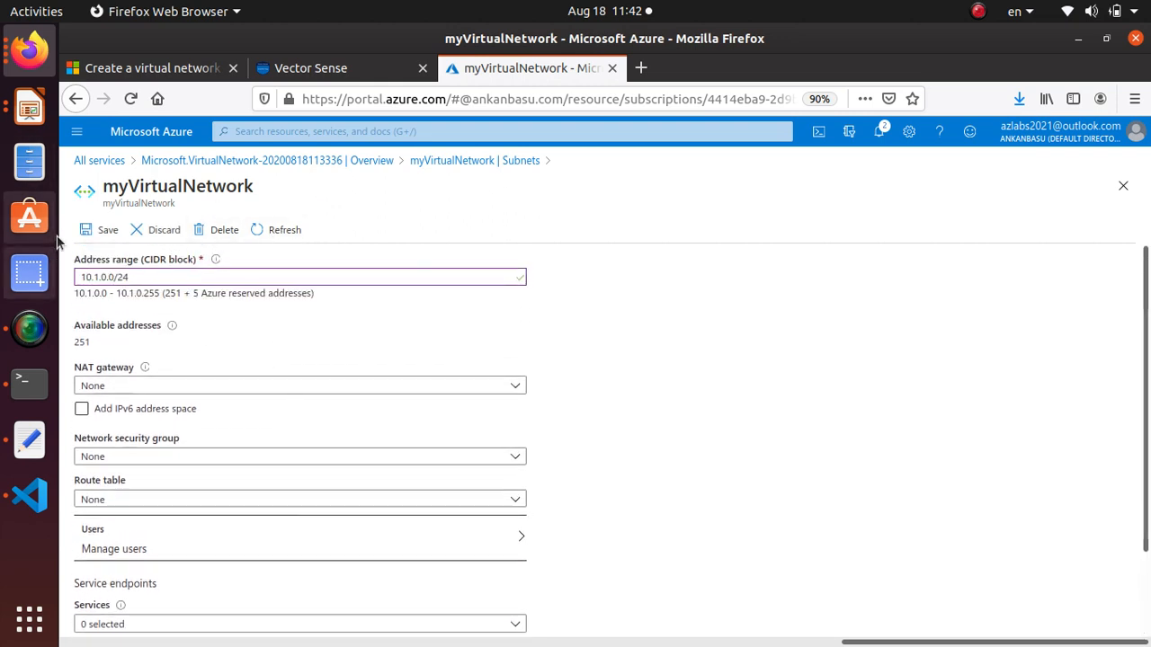
left_click(107, 231)
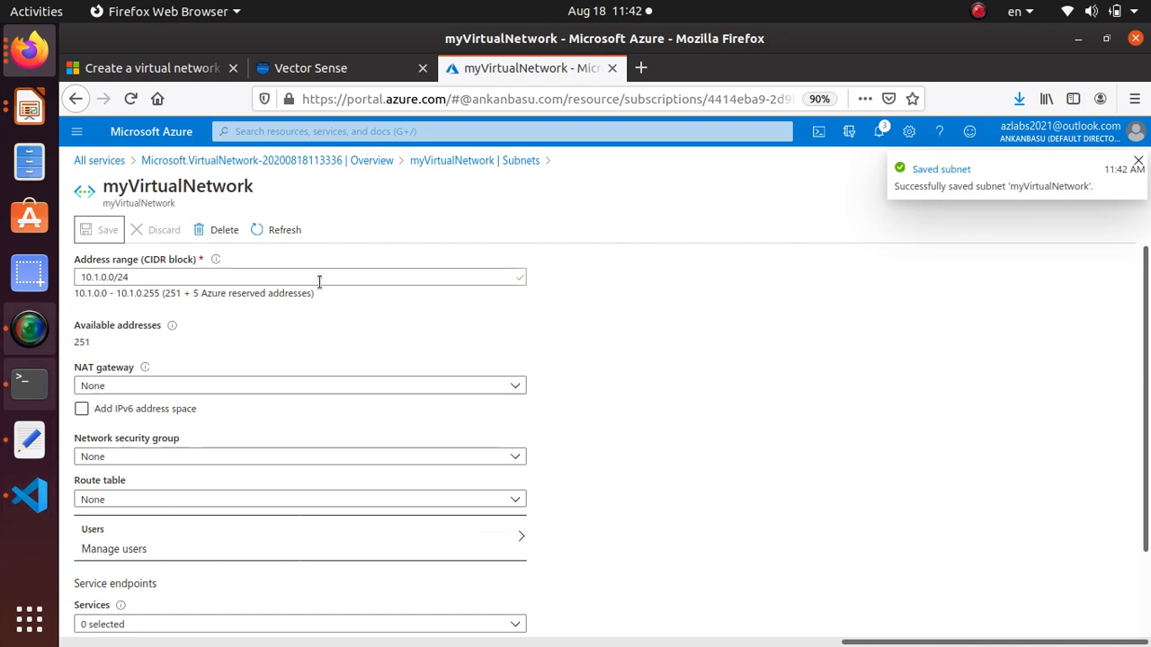
left_click(474, 160)
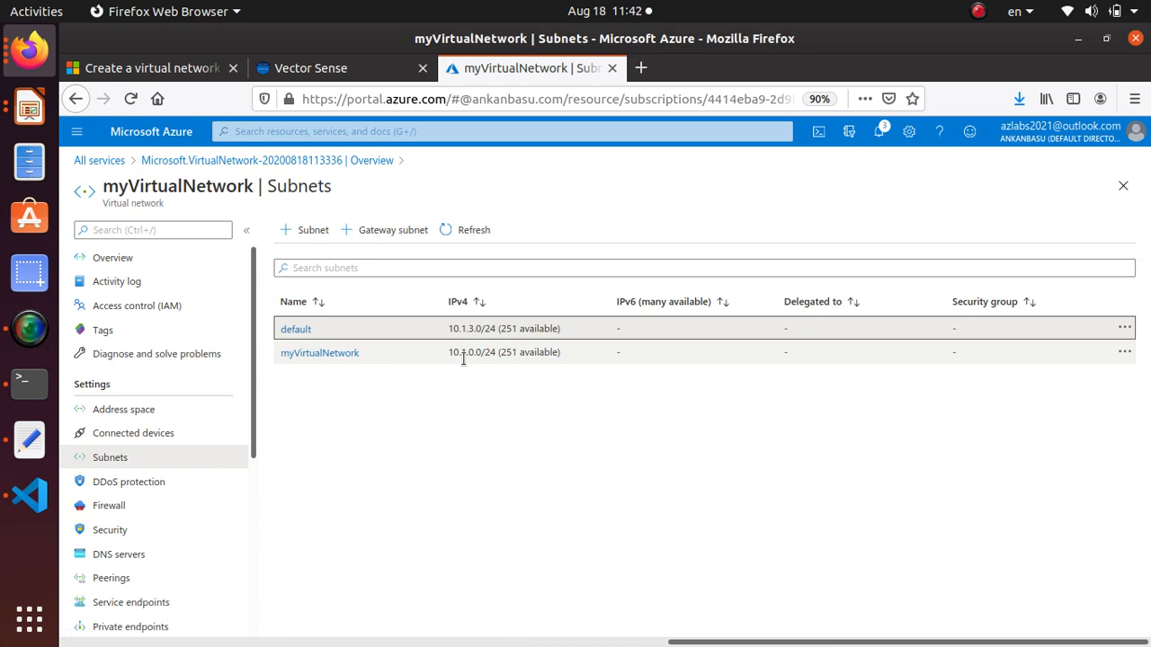
Check the subnet name and address range given in the quickstart, and delete the default subnet from the virtual network.
left_click(151, 68)
scroll(608, 270, "up", 2)
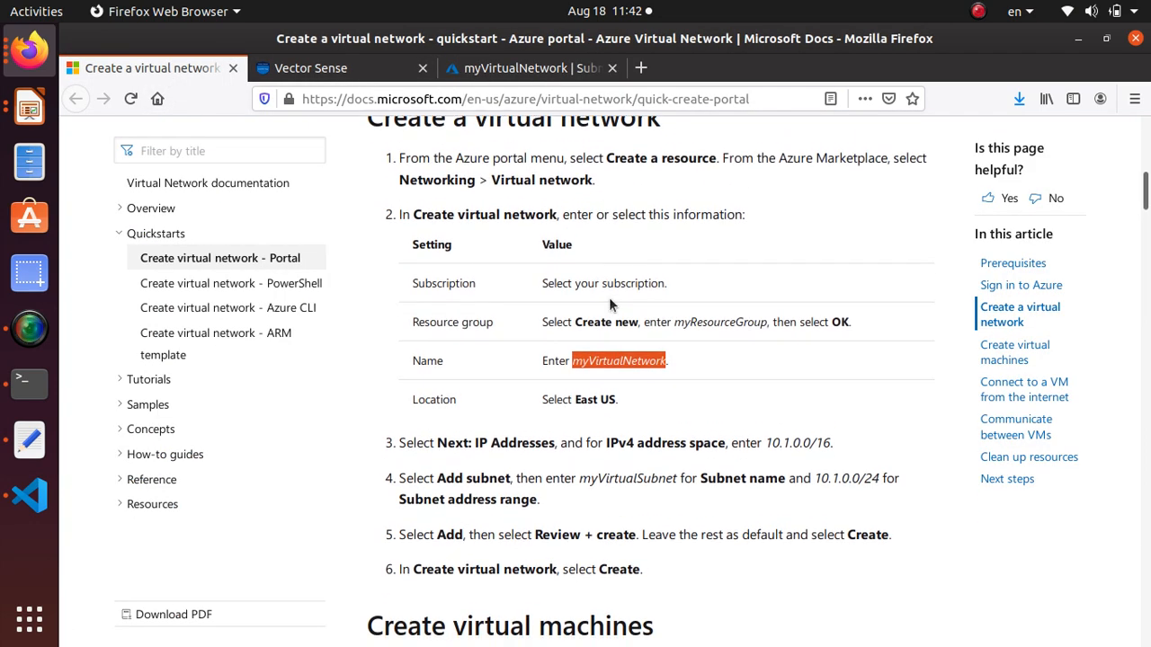
scroll(765, 416, "down", 1)
left_click(765, 414)
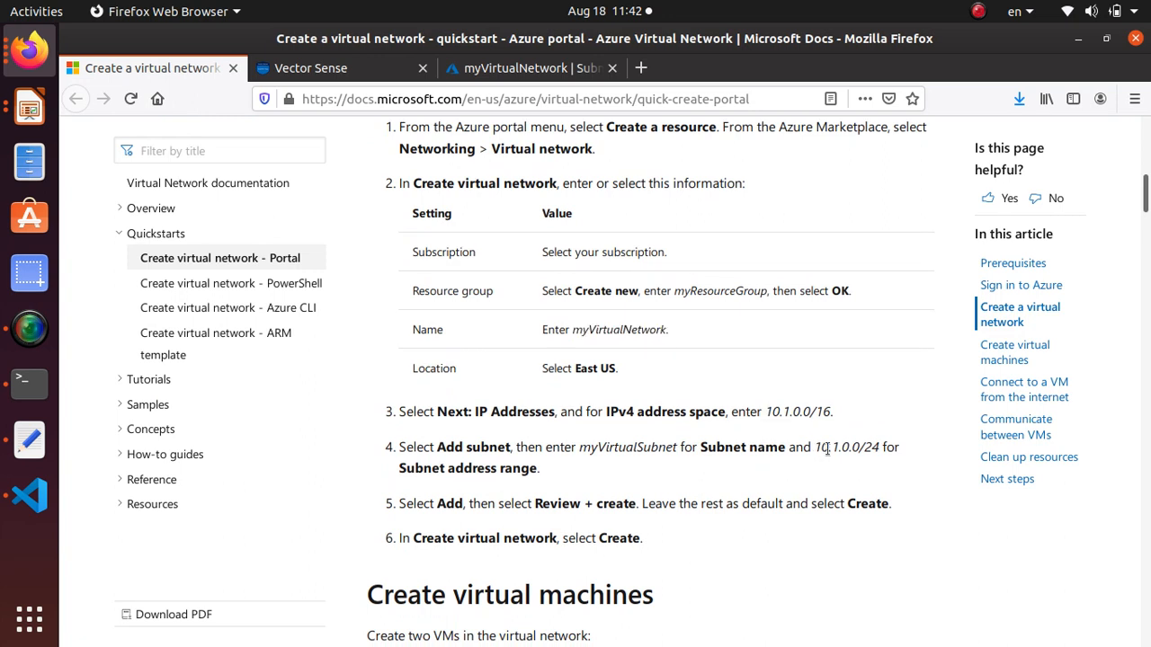
left_click_drag(827, 447, 581, 442)
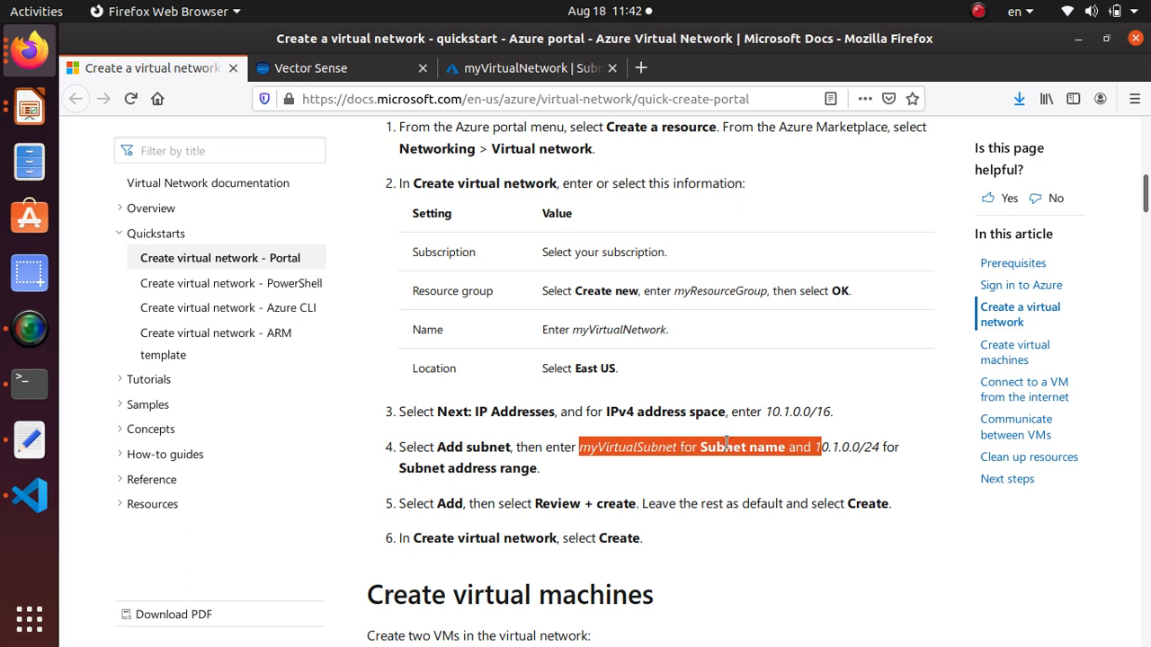
left_click(517, 72)
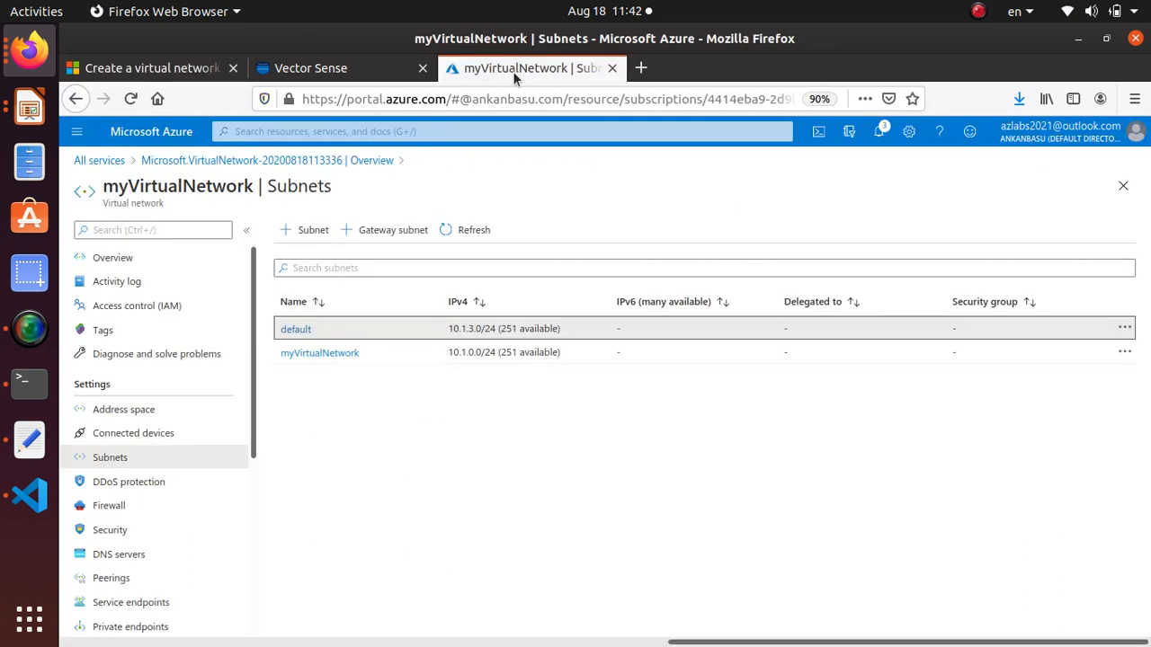
left_click(1124, 328)
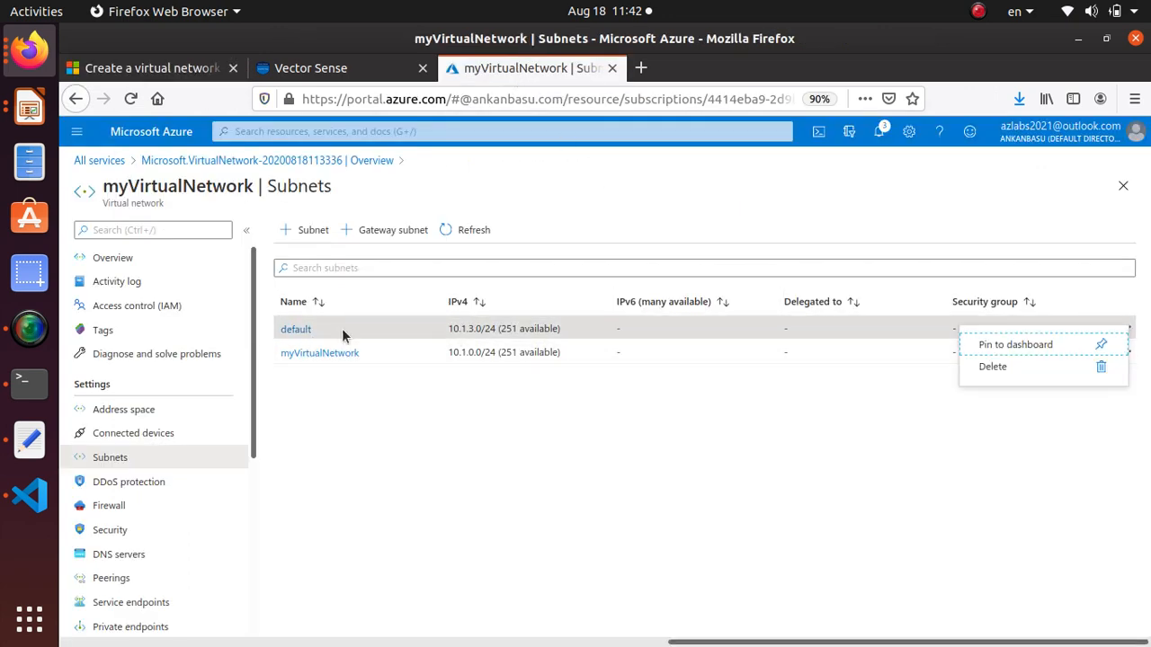
left_click(992, 366)
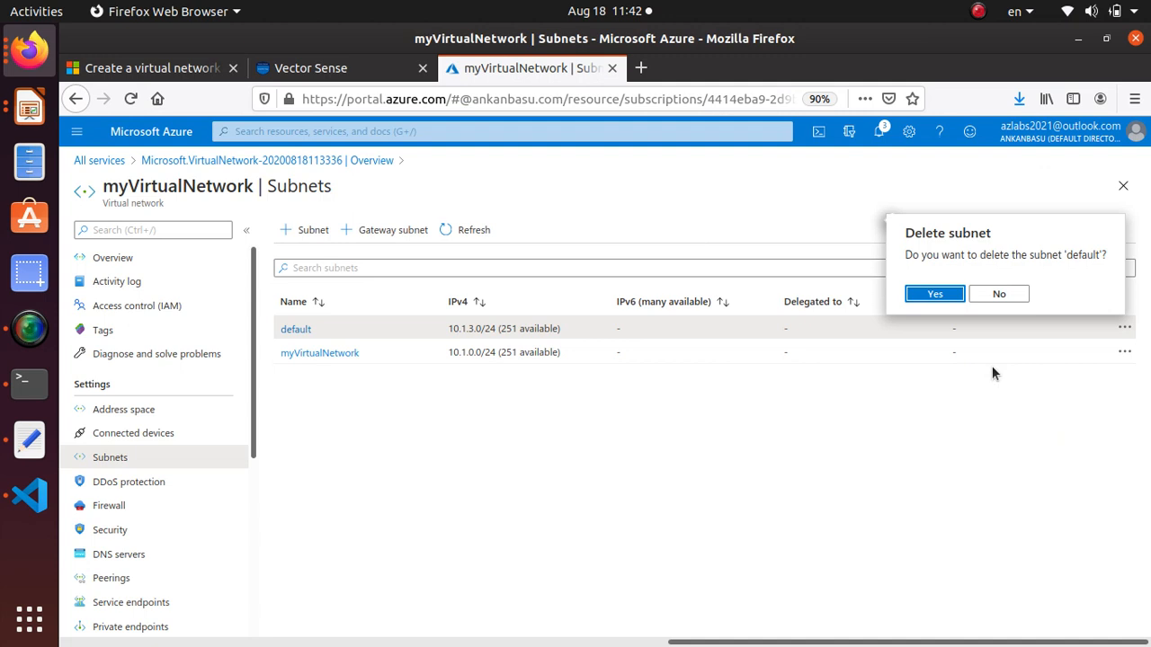
left_click(933, 294)
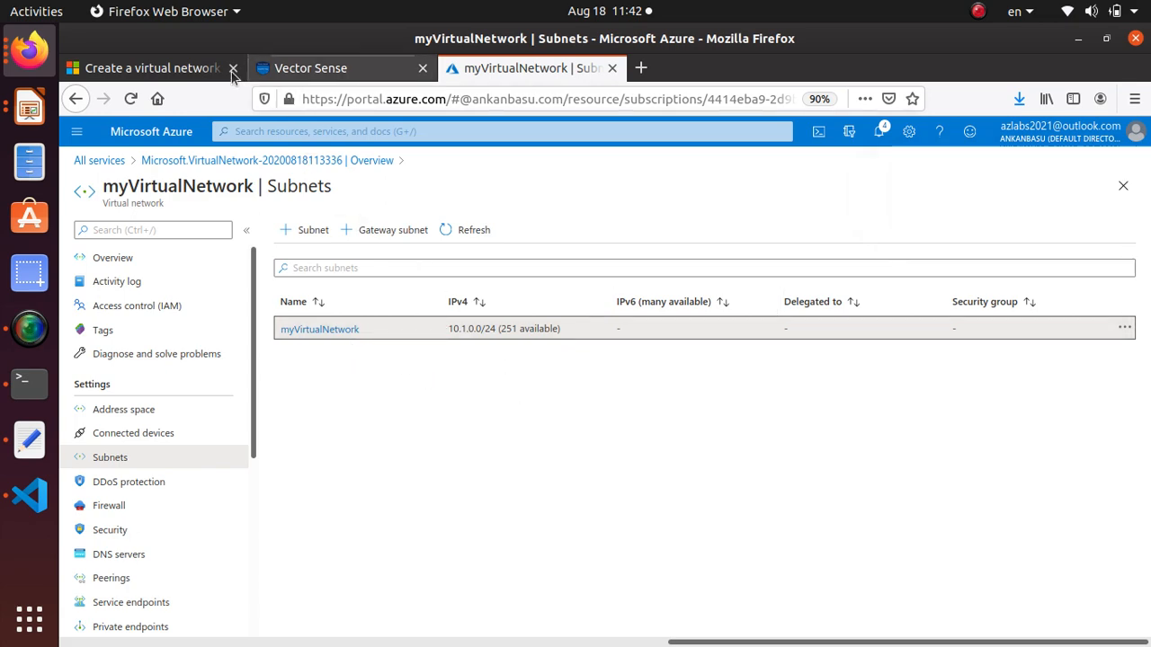
Read the quickstart's first VM instructions on the marketplace image, resource group, region and availability options.
left_click(195, 69)
scroll(514, 411, "down", 5)
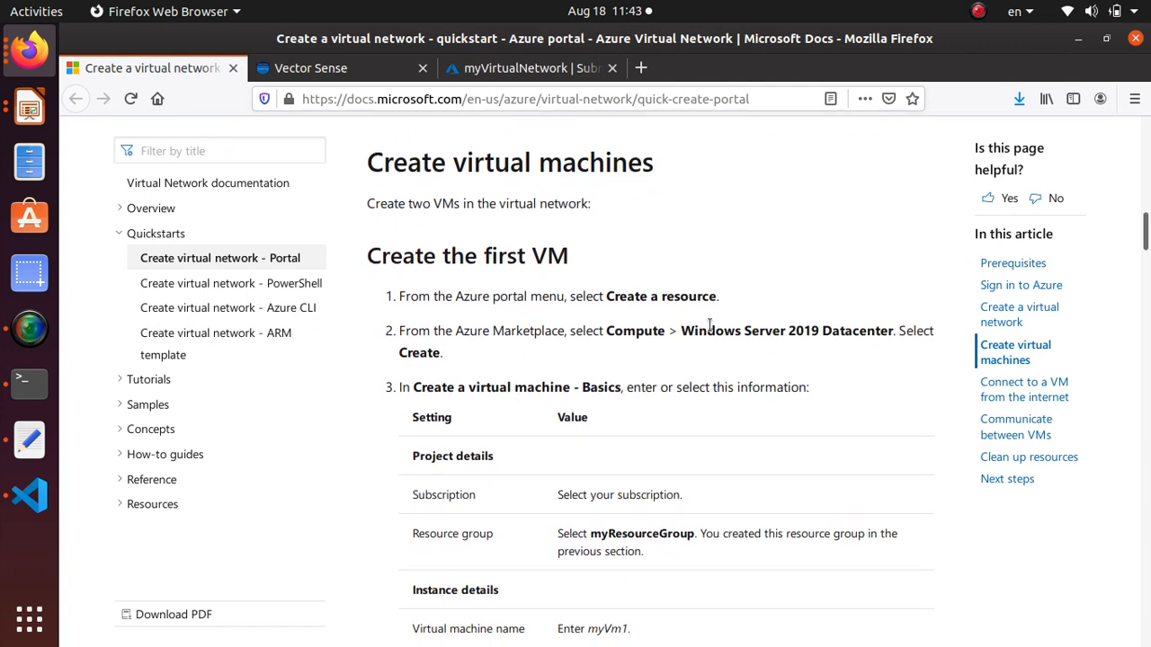
left_click_drag(679, 331, 894, 336)
scroll(834, 327, "down", 4)
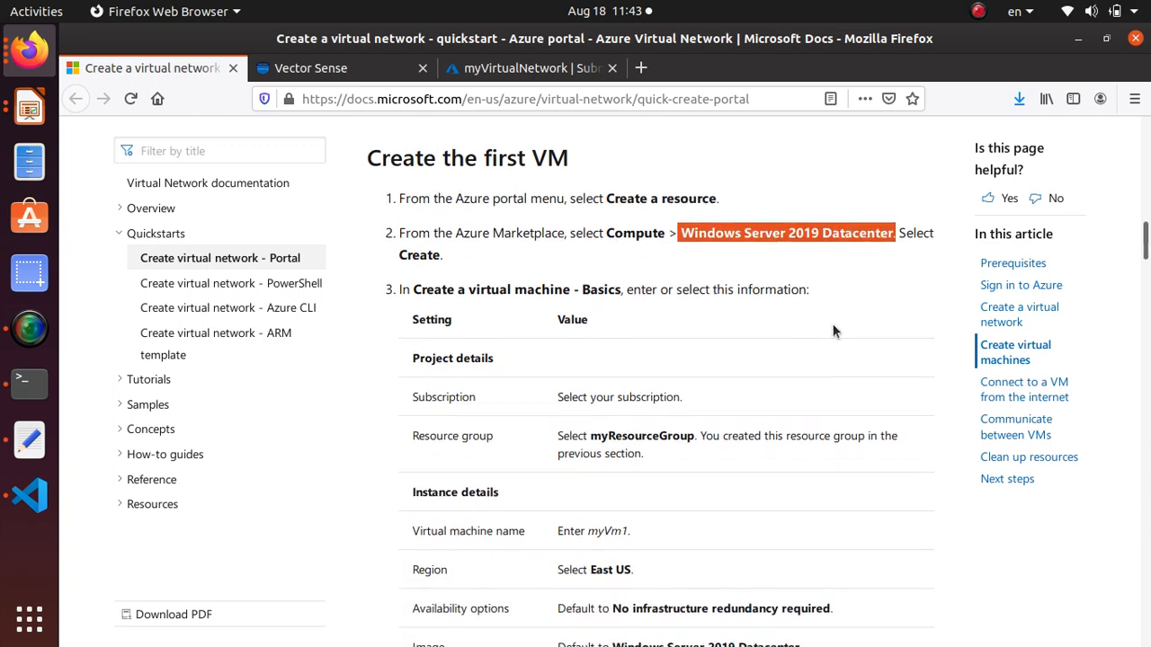
double_click(667, 340)
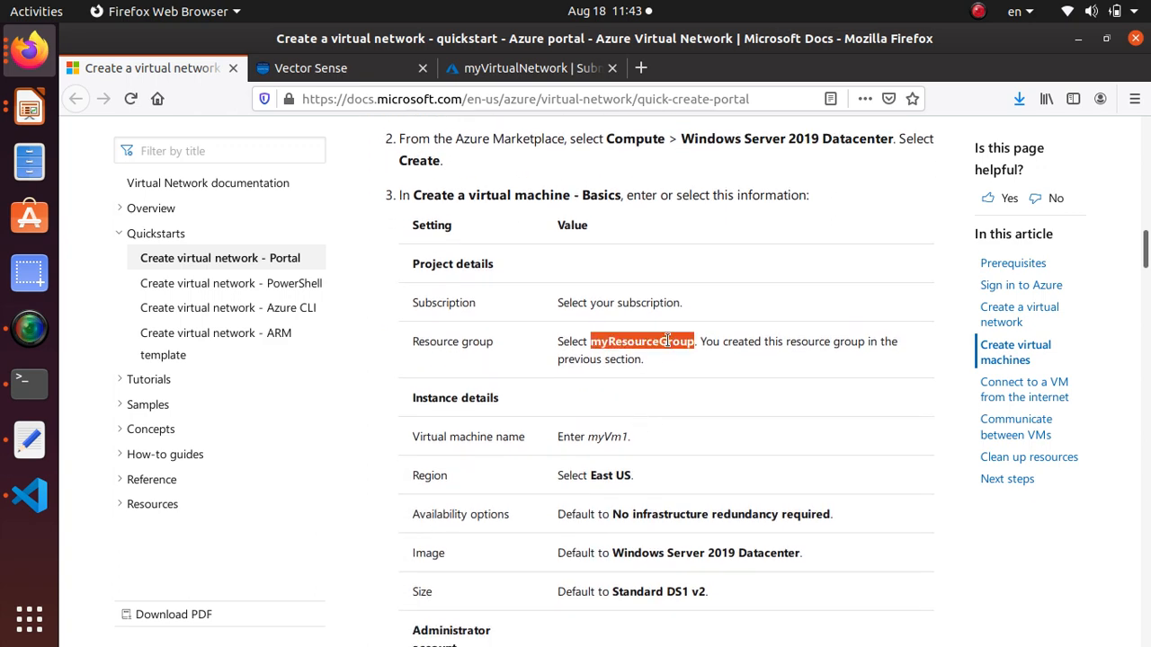
scroll(667, 342, "down", 4)
double_click(611, 283)
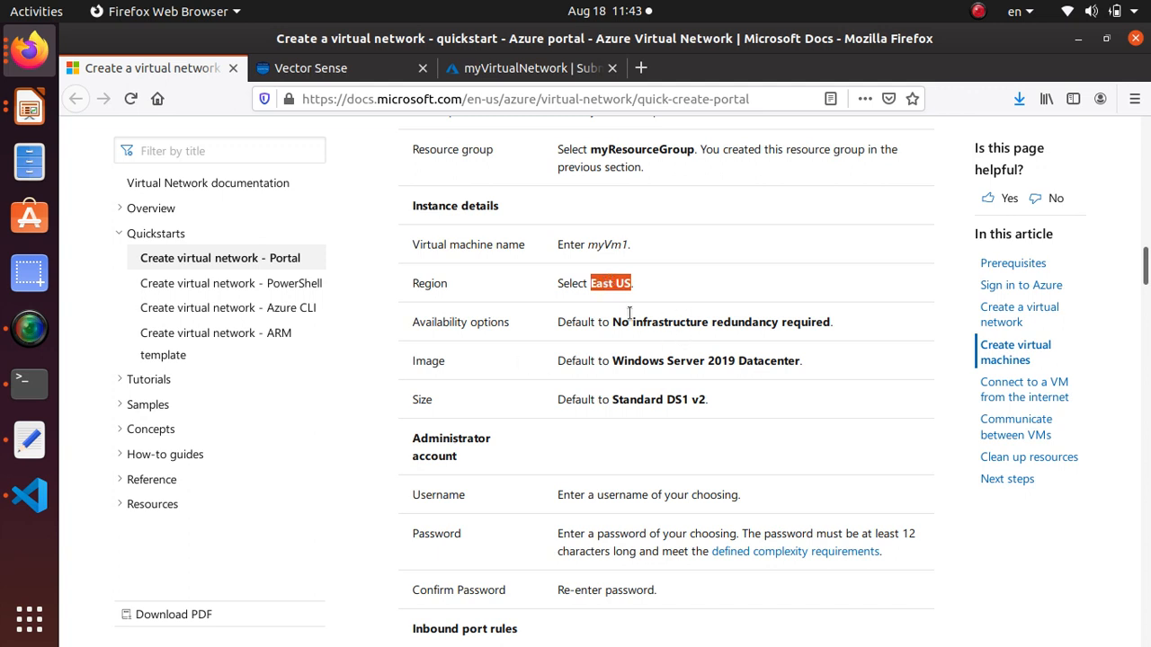
double_click(488, 322)
left_click(791, 320)
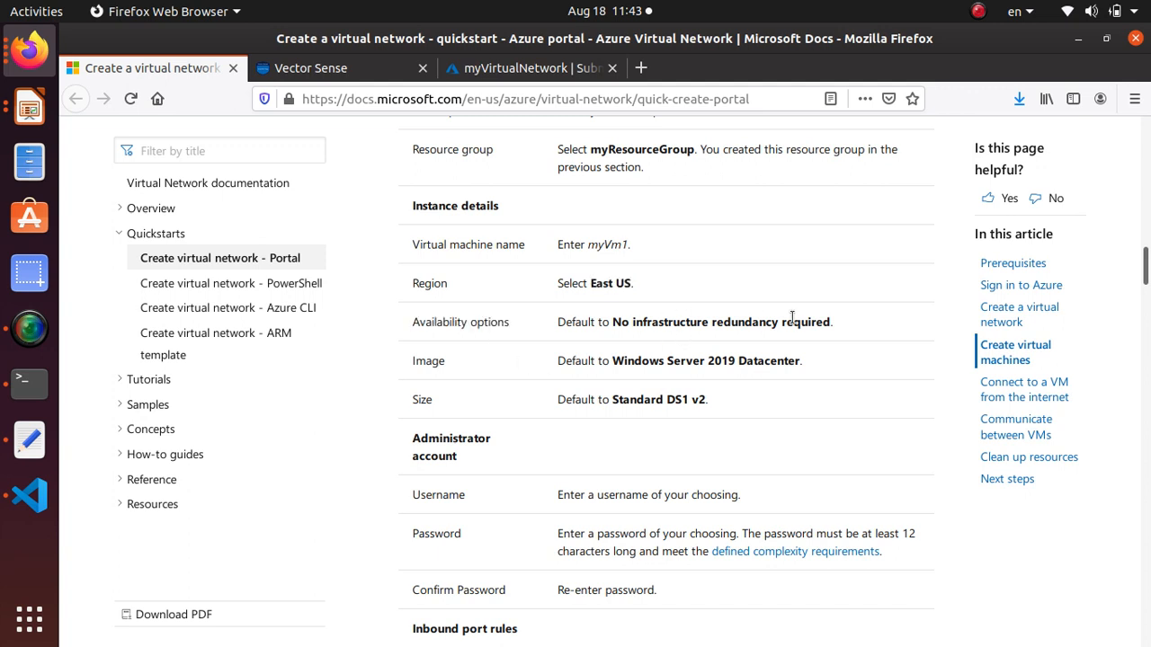
Review the quickstart's VM image, size, administrator account and inbound port rules.
triple_click(690, 360)
scroll(666, 368, "down", 2)
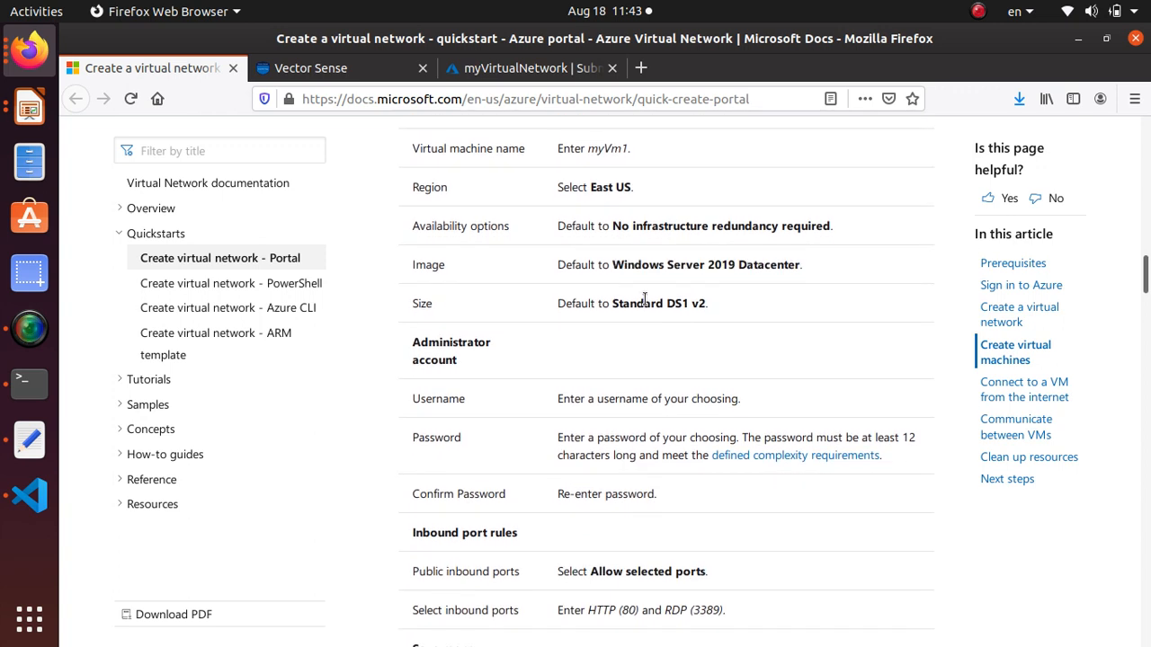
triple_click(646, 303)
scroll(645, 303, "down", 4)
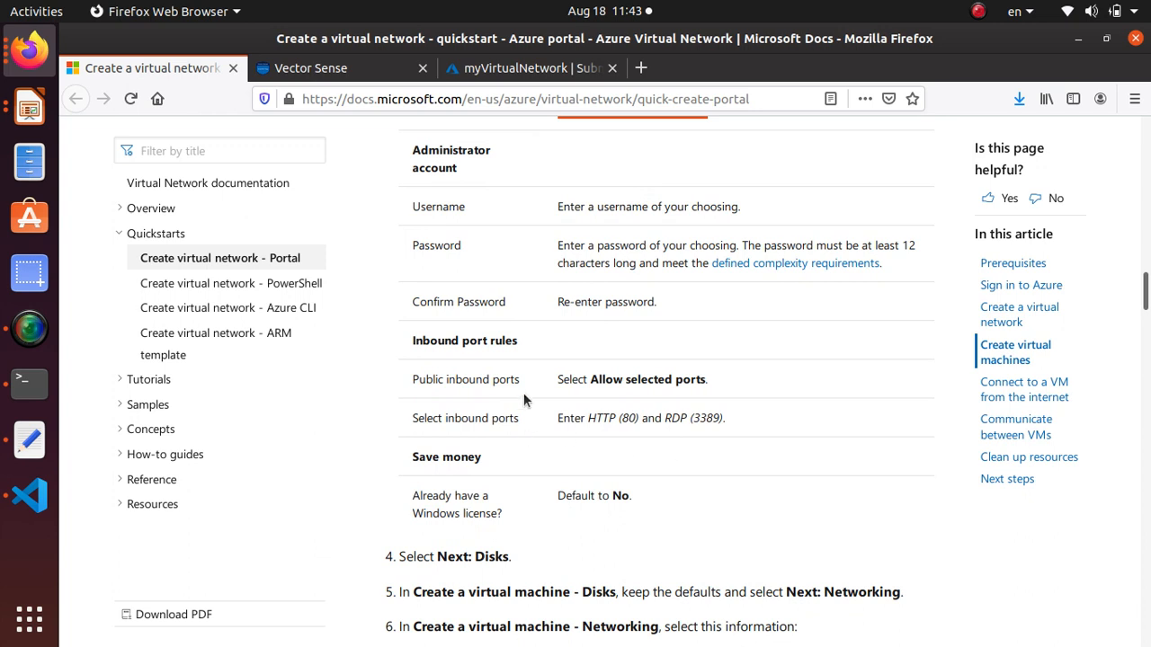
scroll(523, 393, "down", 1)
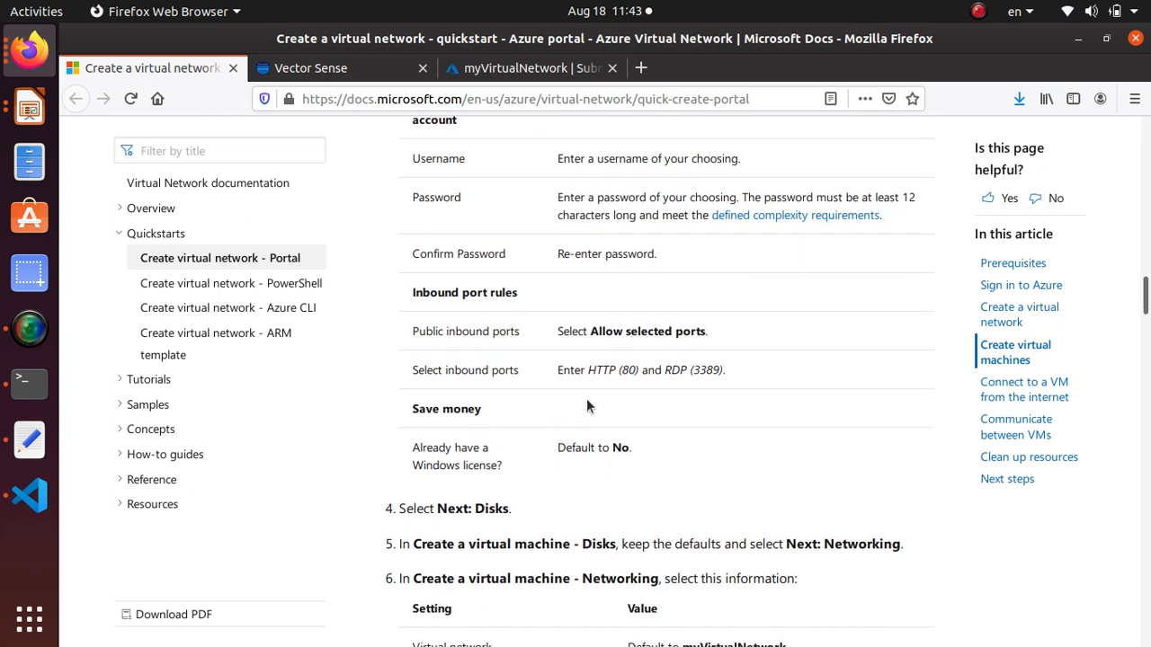
double_click(676, 331)
left_click(610, 370)
scroll(754, 370, "down", 3)
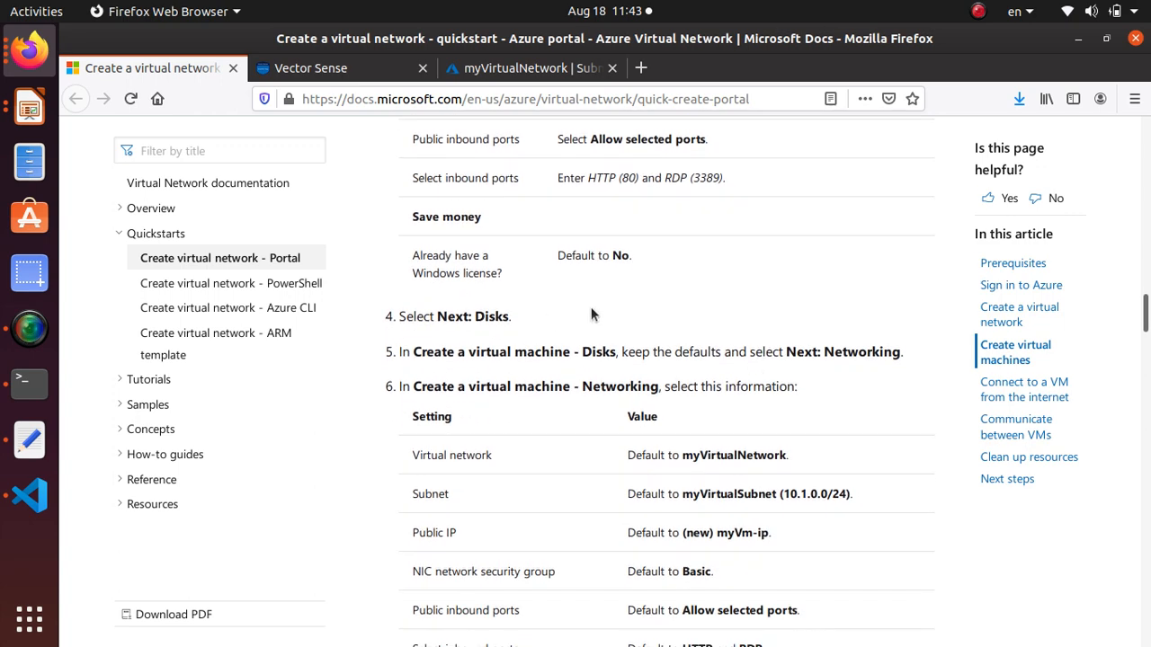
Review the quickstart's VM disk and networking instructions, including virtual network, subnet, public IP, NIC security group and inbound ports.
triple_click(864, 351)
scroll(864, 352, "down", 2)
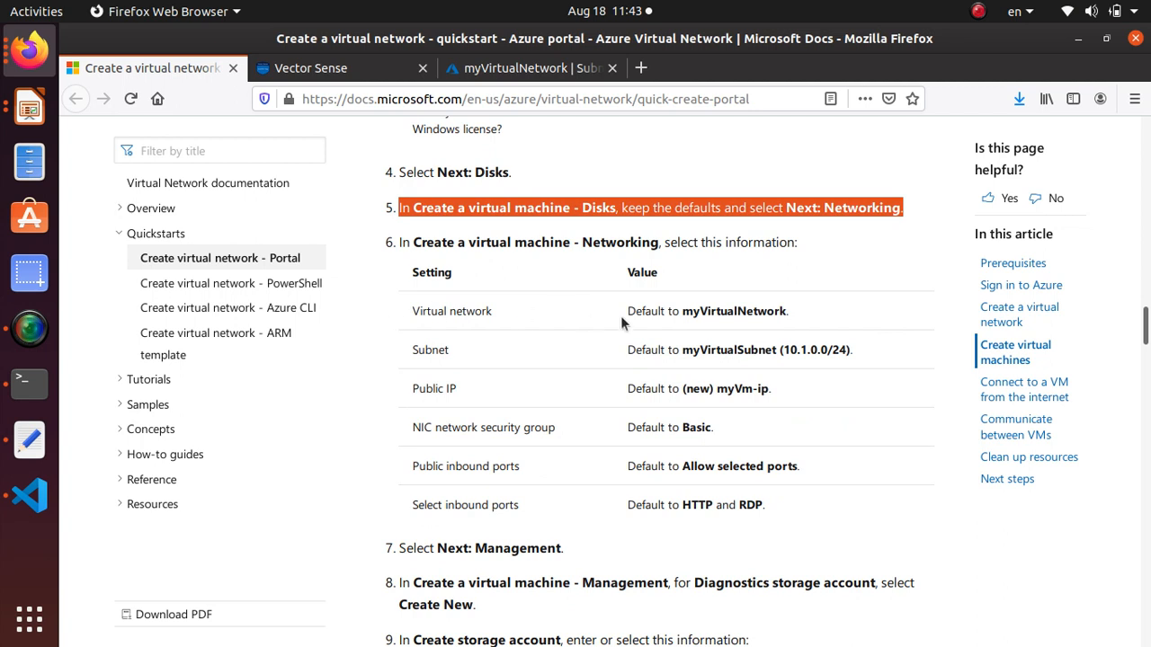
triple_click(716, 311)
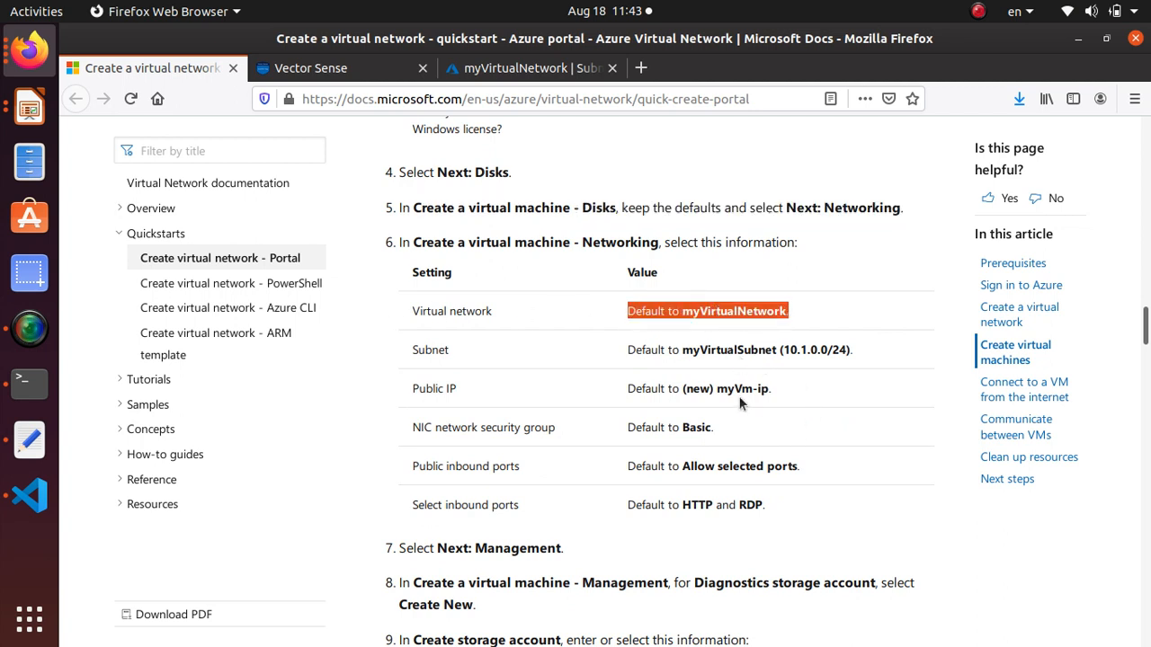
triple_click(758, 384)
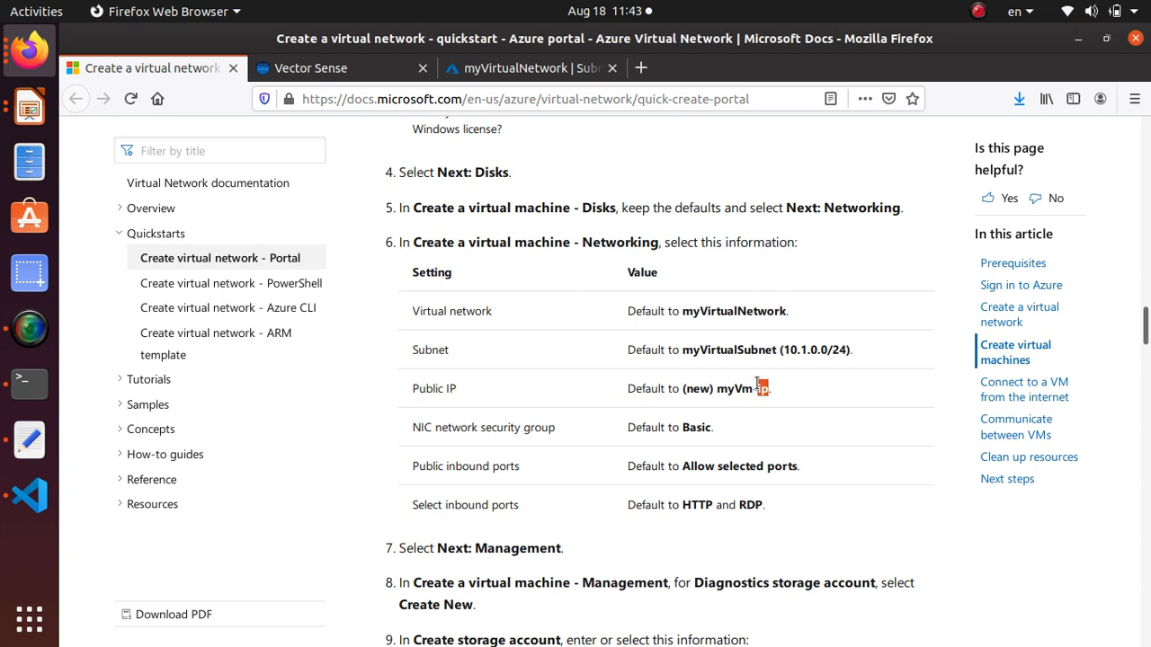
triple_click(710, 428)
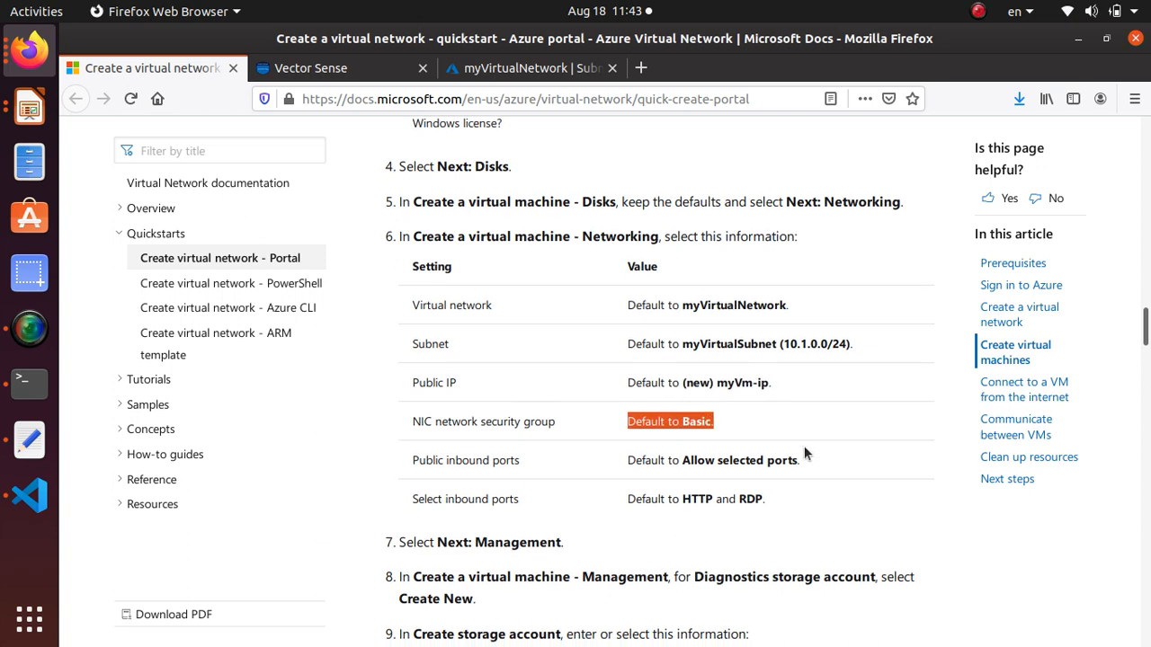
scroll(843, 457, "down", 2)
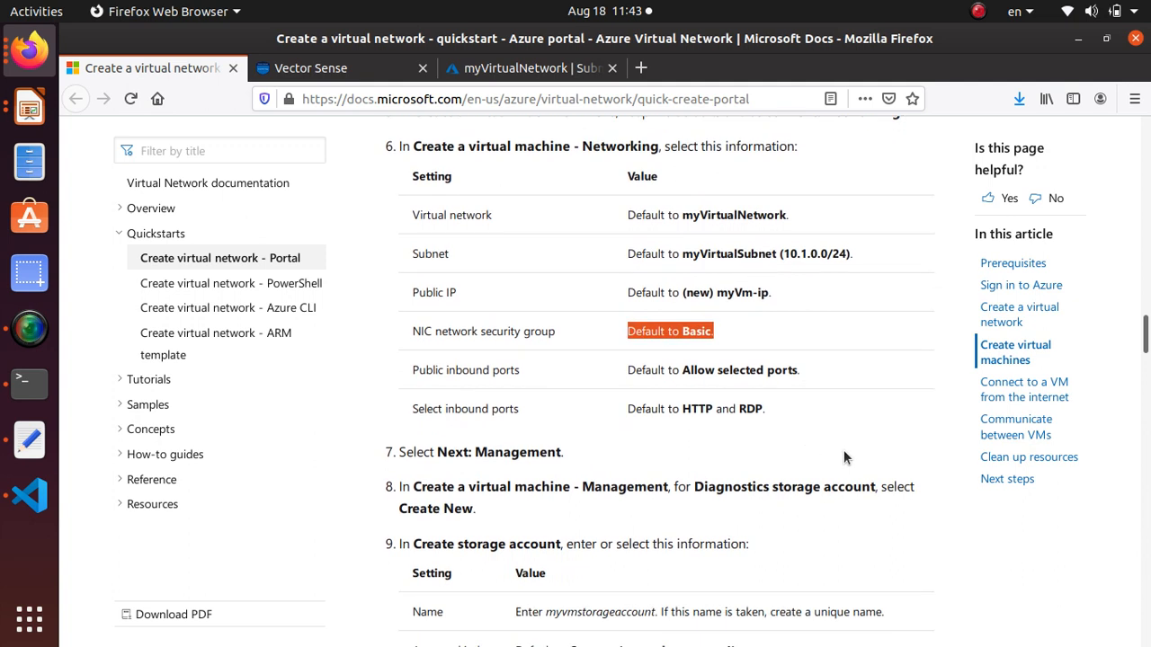
triple_click(775, 370)
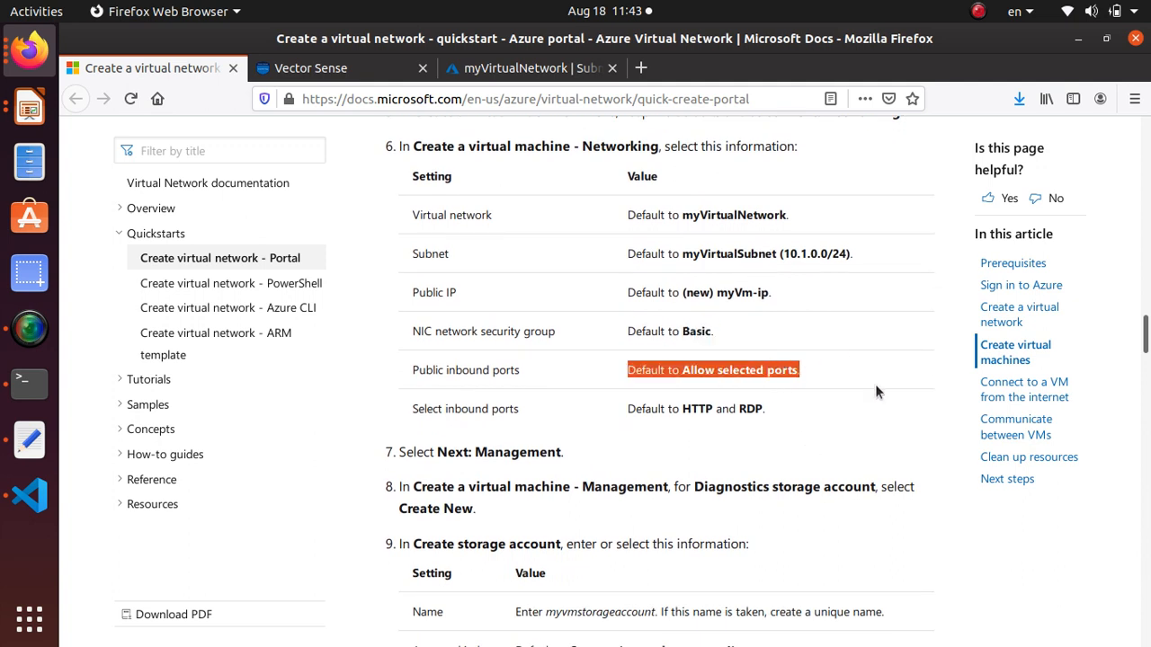
triple_click(708, 407)
scroll(708, 390, "down", 3)
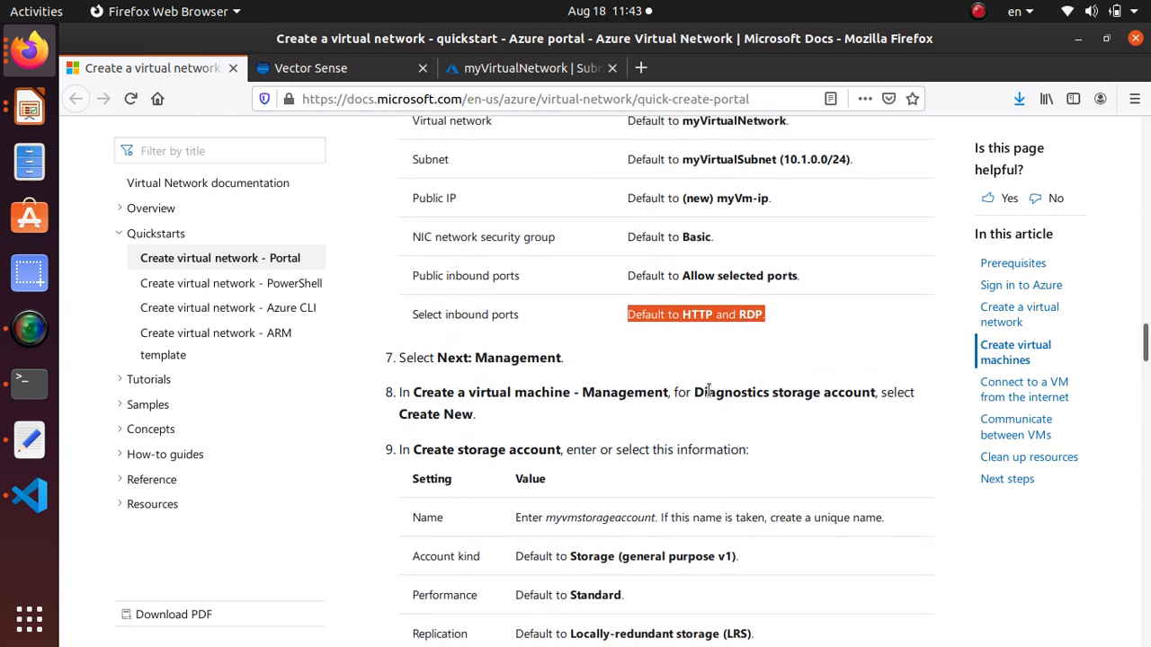
Review the quickstart's diagnostics storage account settings, validation steps and the section on creating the second VM.
scroll(454, 301, "down", 2)
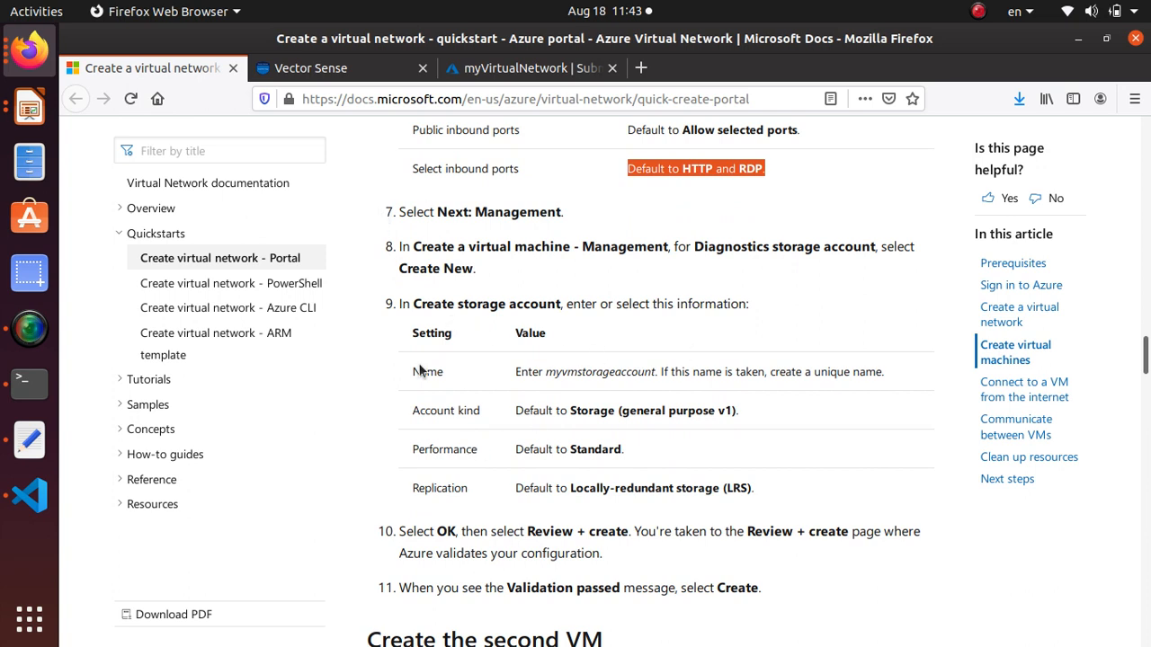
left_click_drag(473, 267, 356, 224)
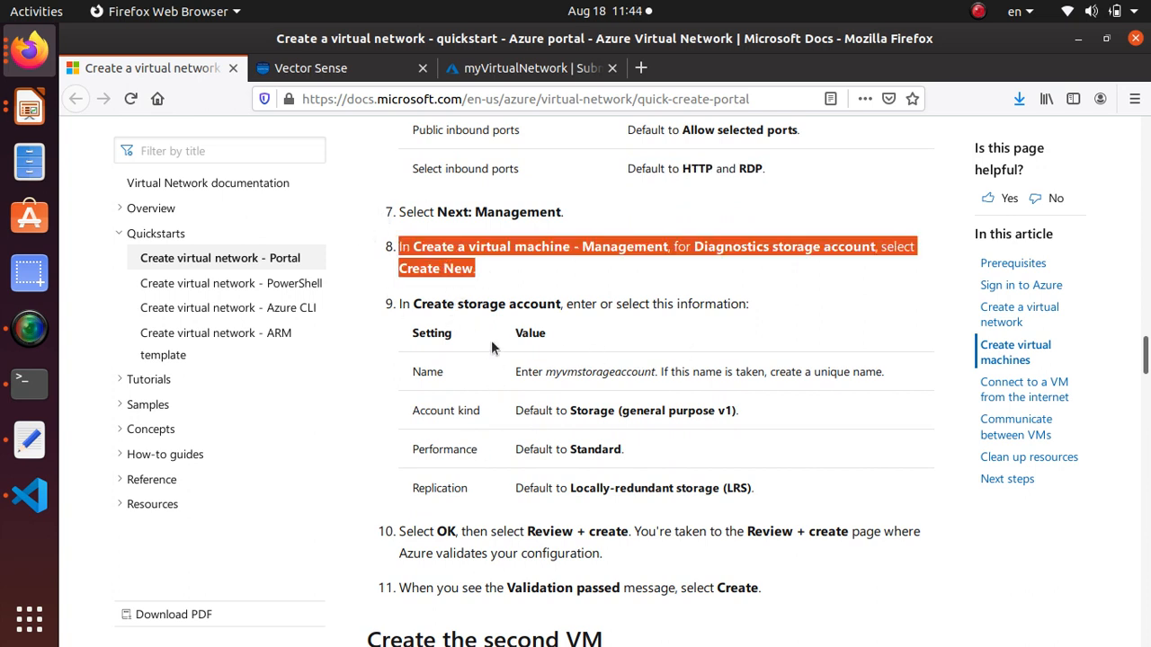
triple_click(618, 375)
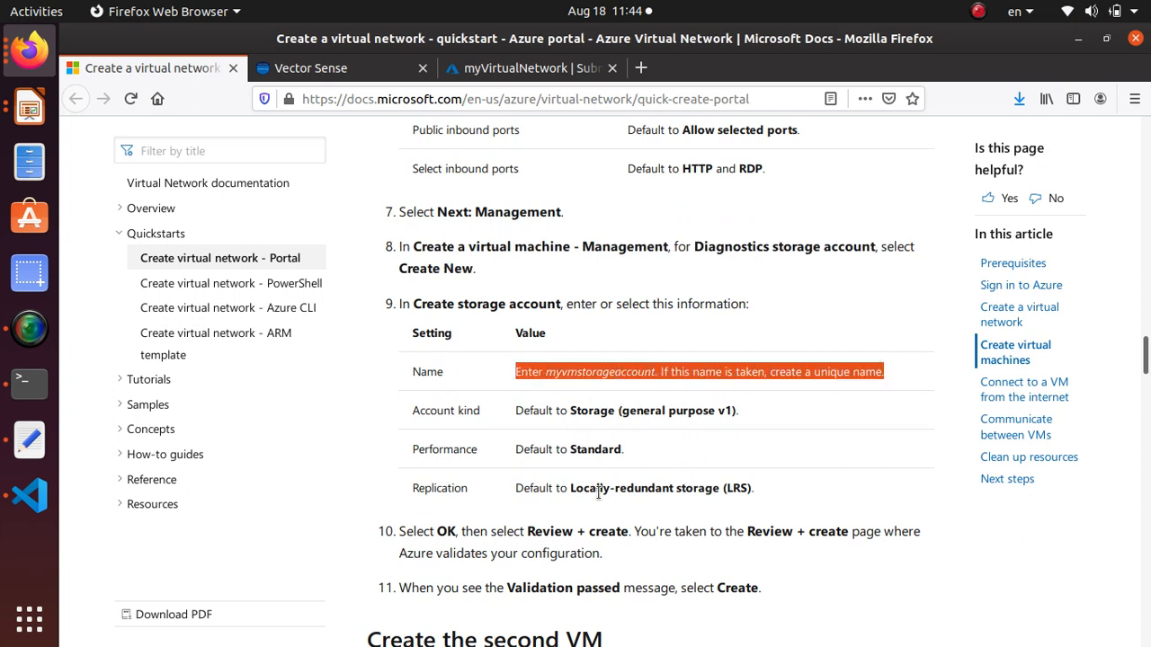
scroll(598, 493, "down", 2)
left_click(572, 358)
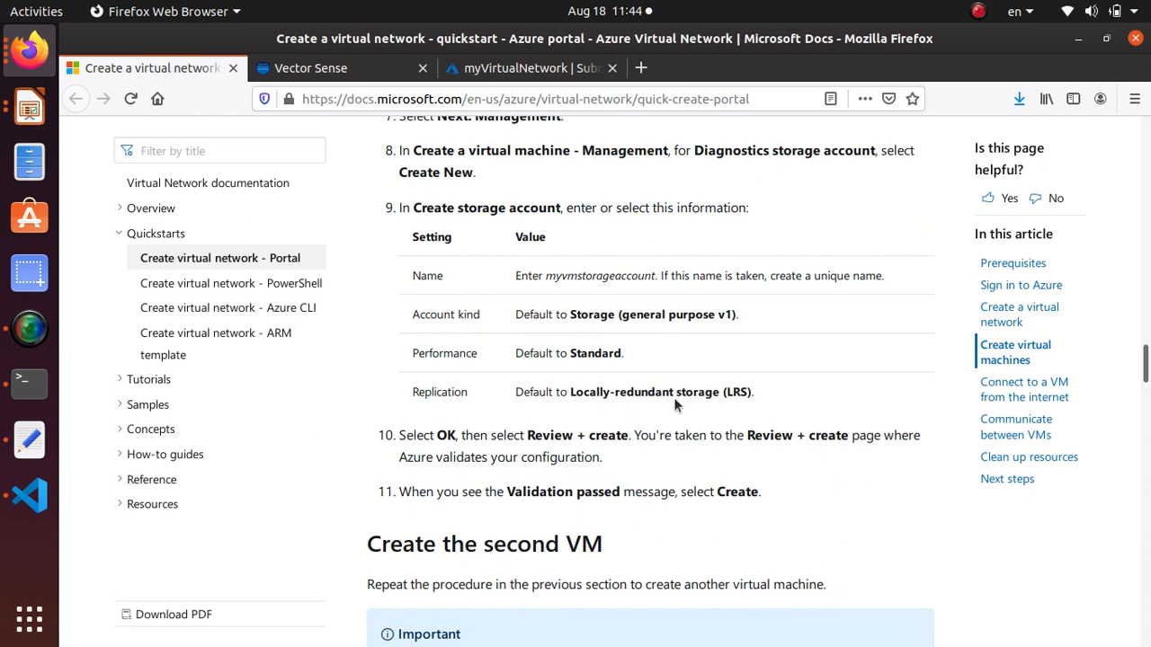
double_click(675, 393)
left_click(675, 393)
scroll(636, 305, "down", 3)
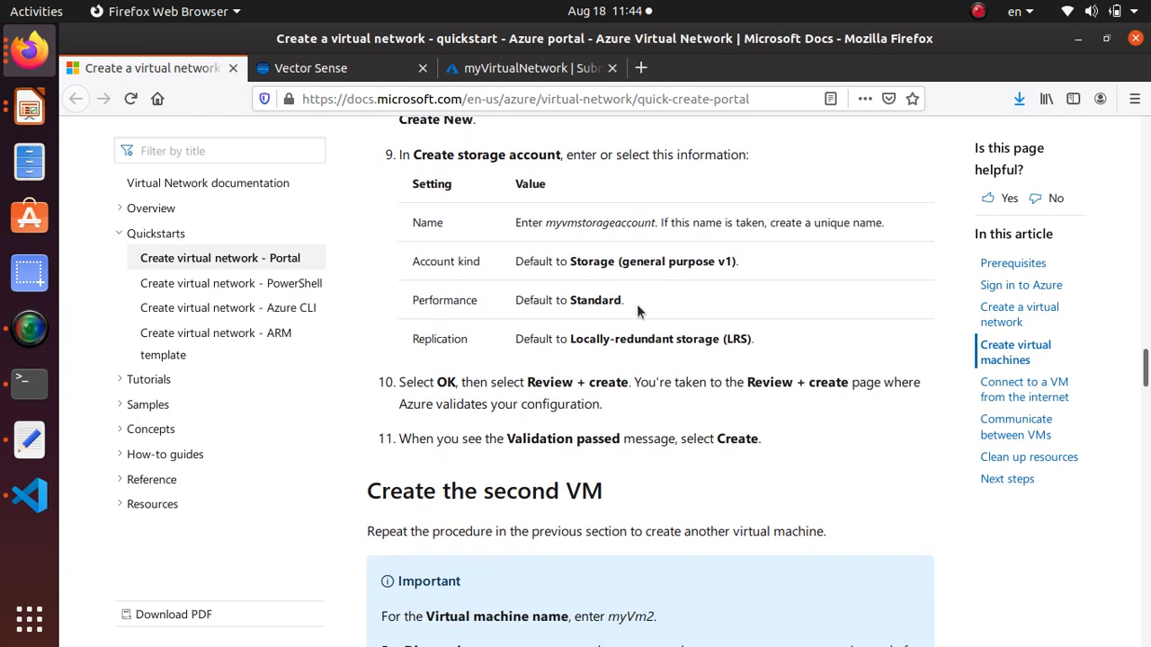
triple_click(580, 396)
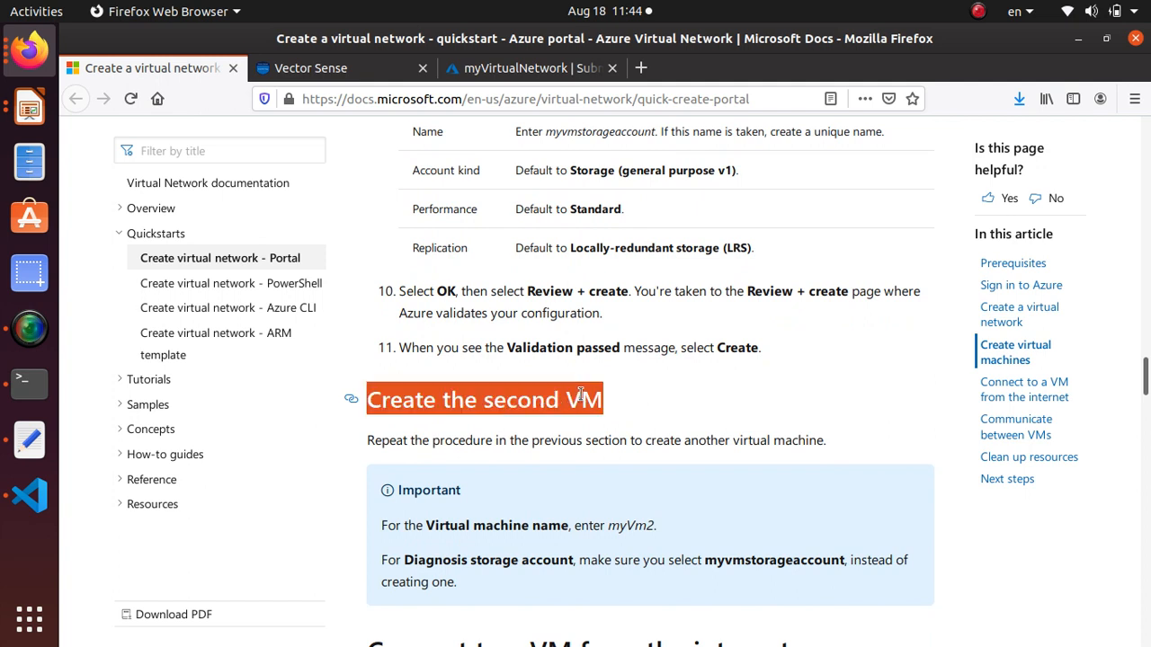
Return to the Azure portal, find the Virtual machines service and start creating a new virtual machine.
left_click(528, 72)
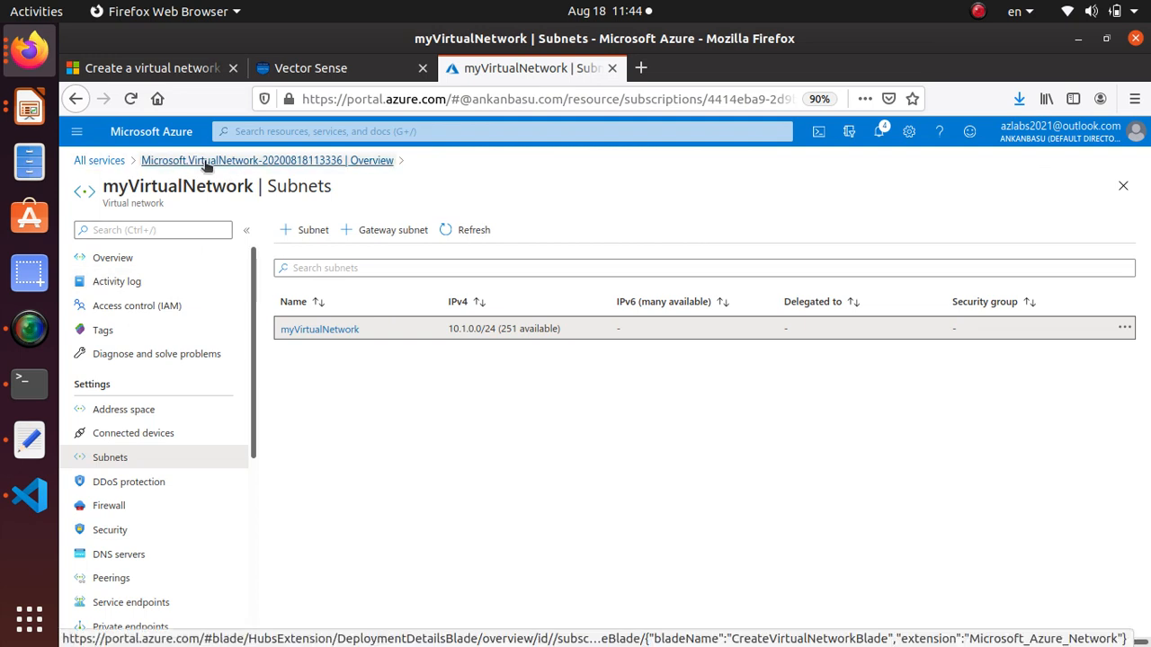
left_click(302, 131)
type("v")
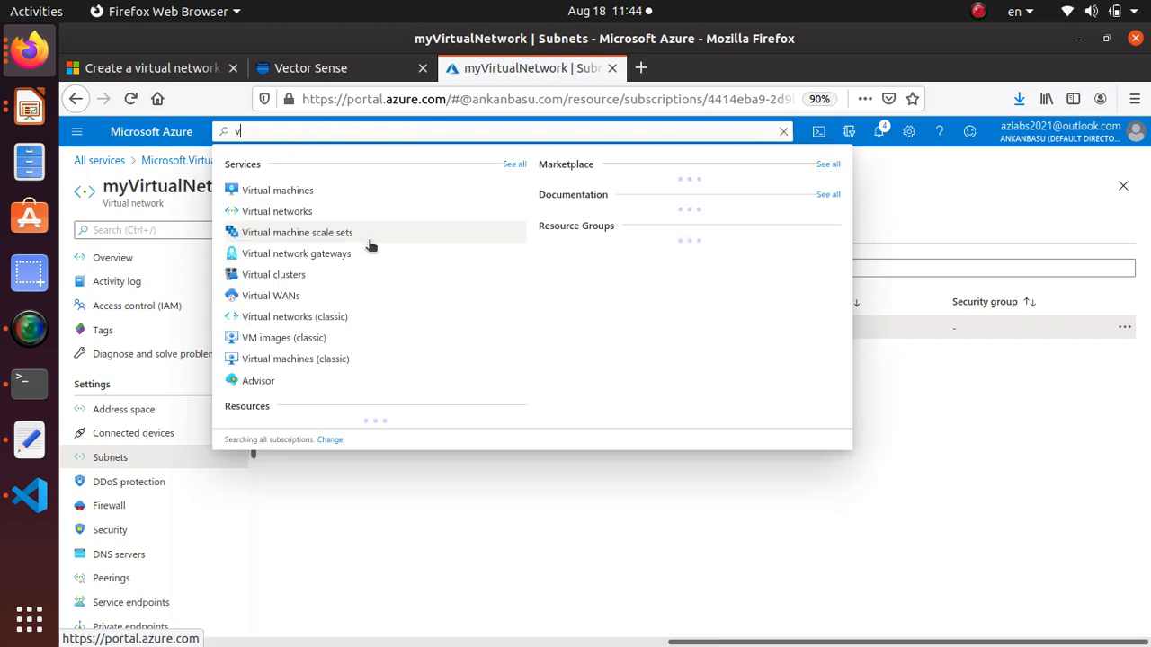
type("irtual")
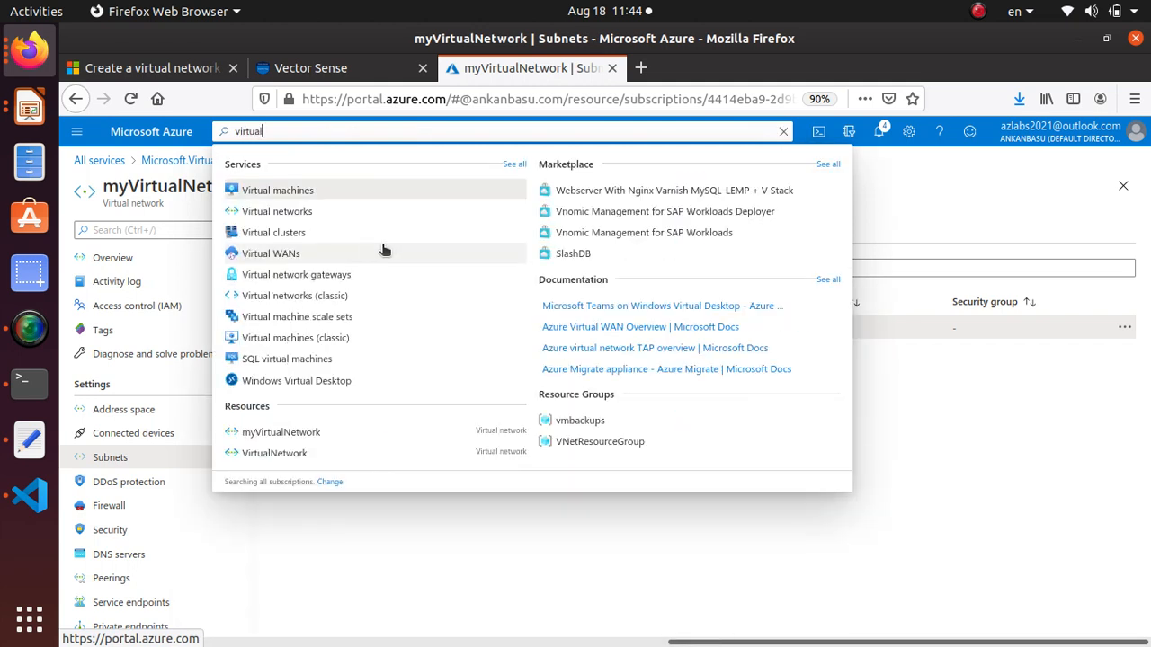
left_click(367, 189)
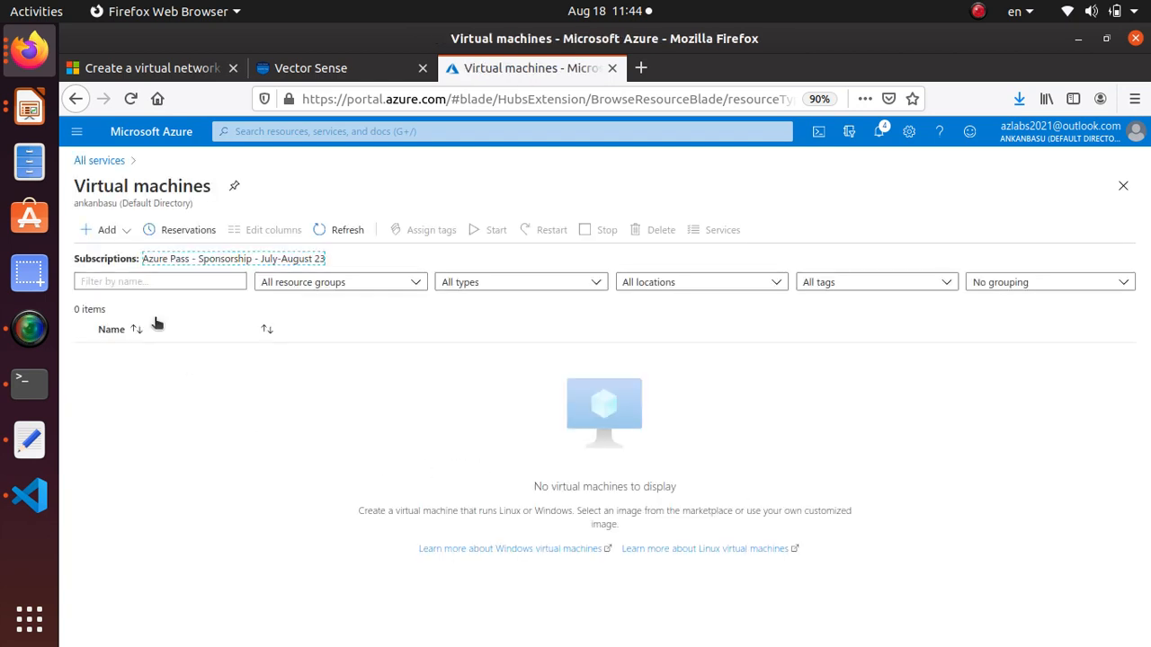
left_click(106, 231)
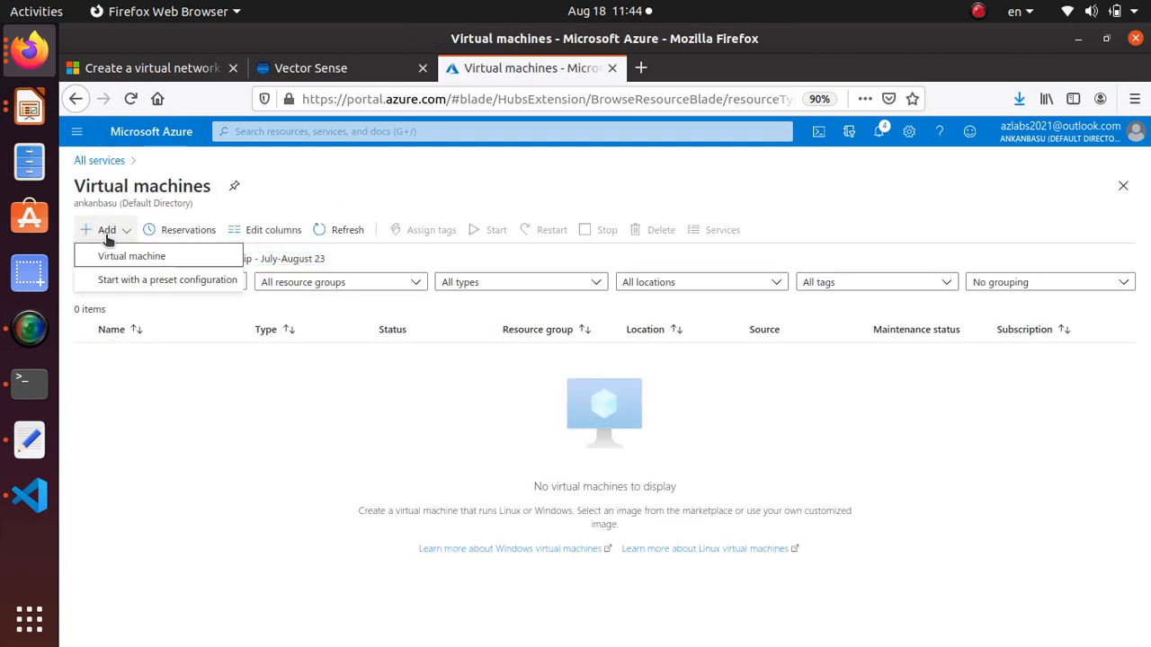
left_click(117, 257)
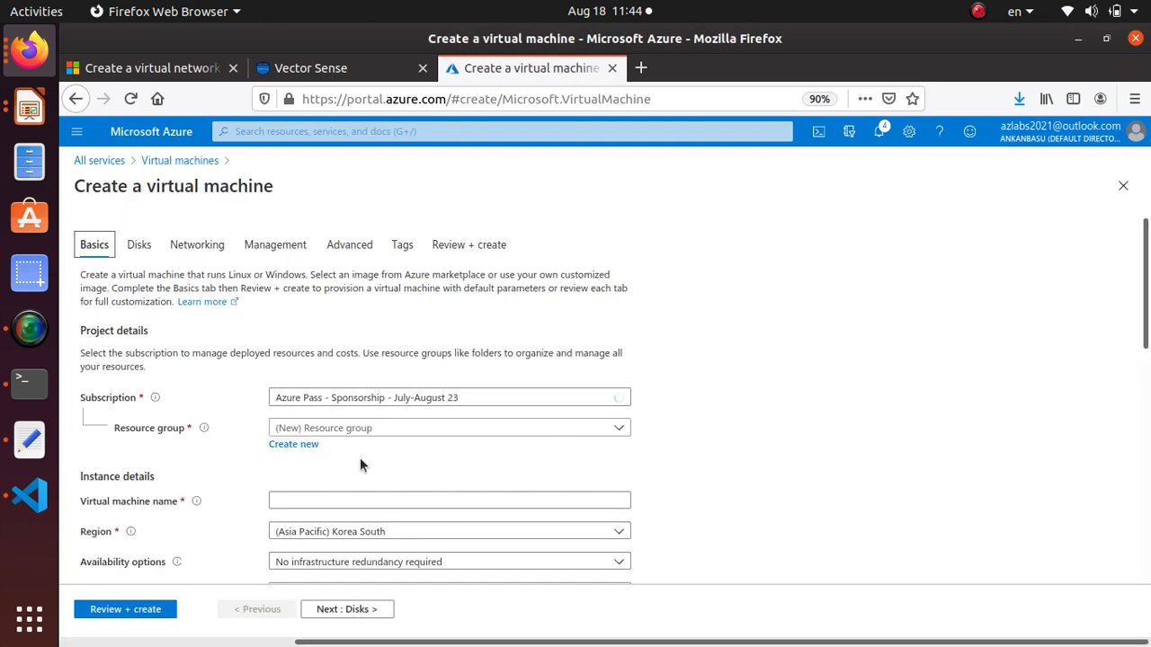
Assign the new virtual machine to myResourceGroup and check the region choices, keeping (US) East US 2.
left_click(354, 429)
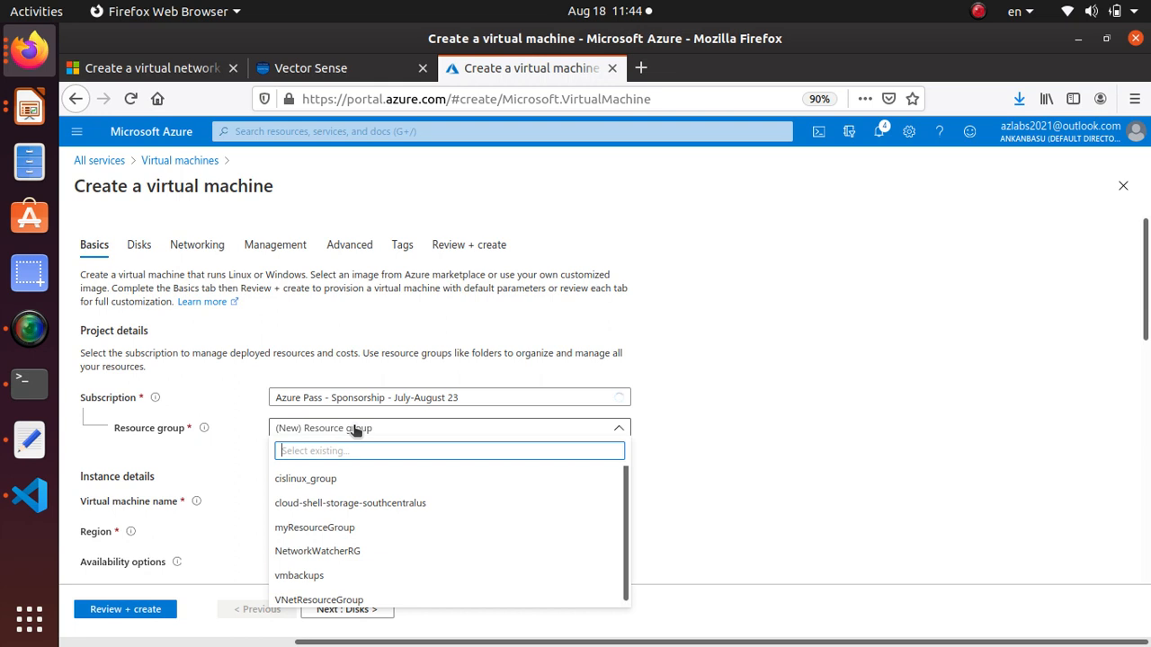
left_click(334, 528)
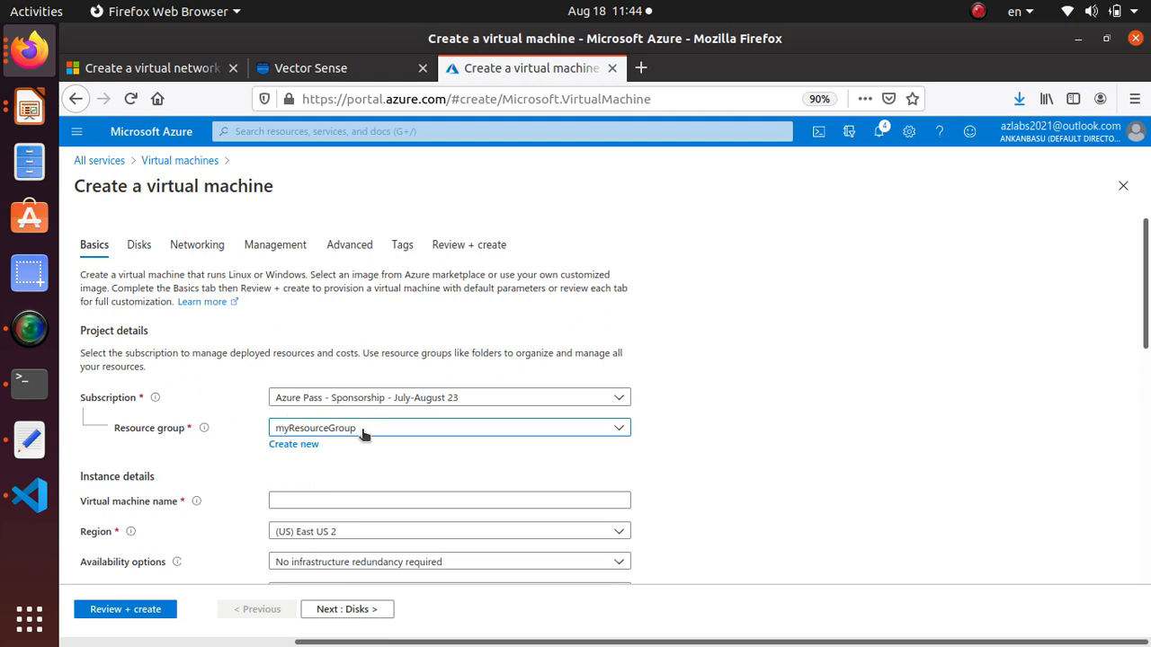
left_click(351, 534)
left_click(351, 534)
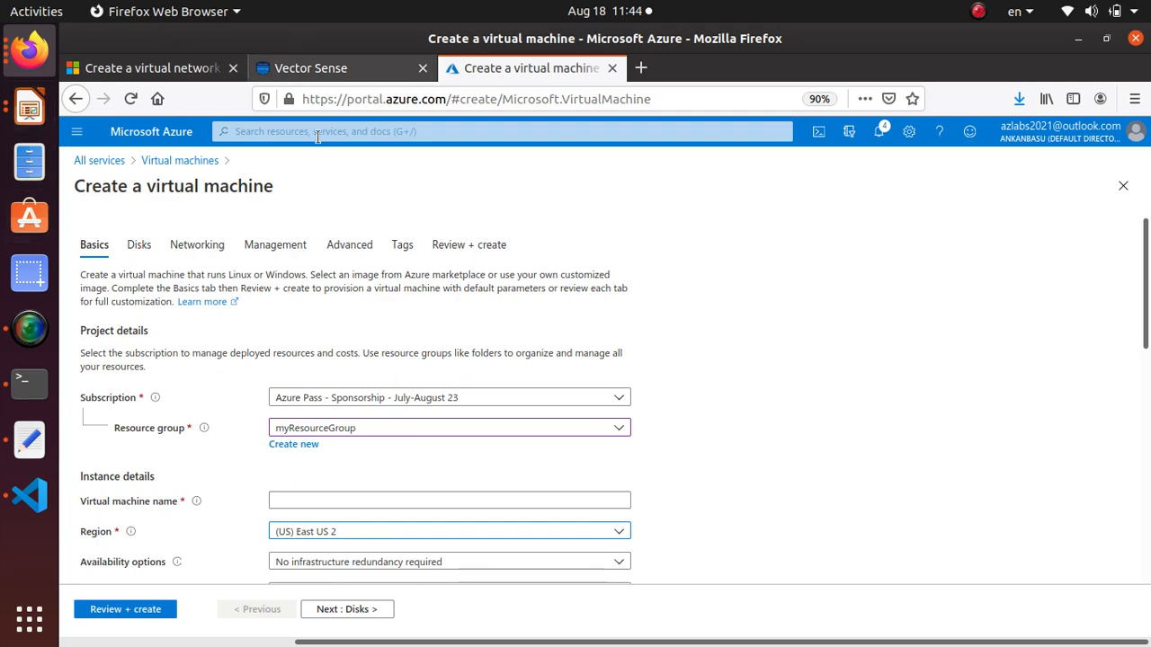
Copy the first VM's name from the quickstart's Basics settings and name the new virtual machine myVm1.
left_click(135, 70)
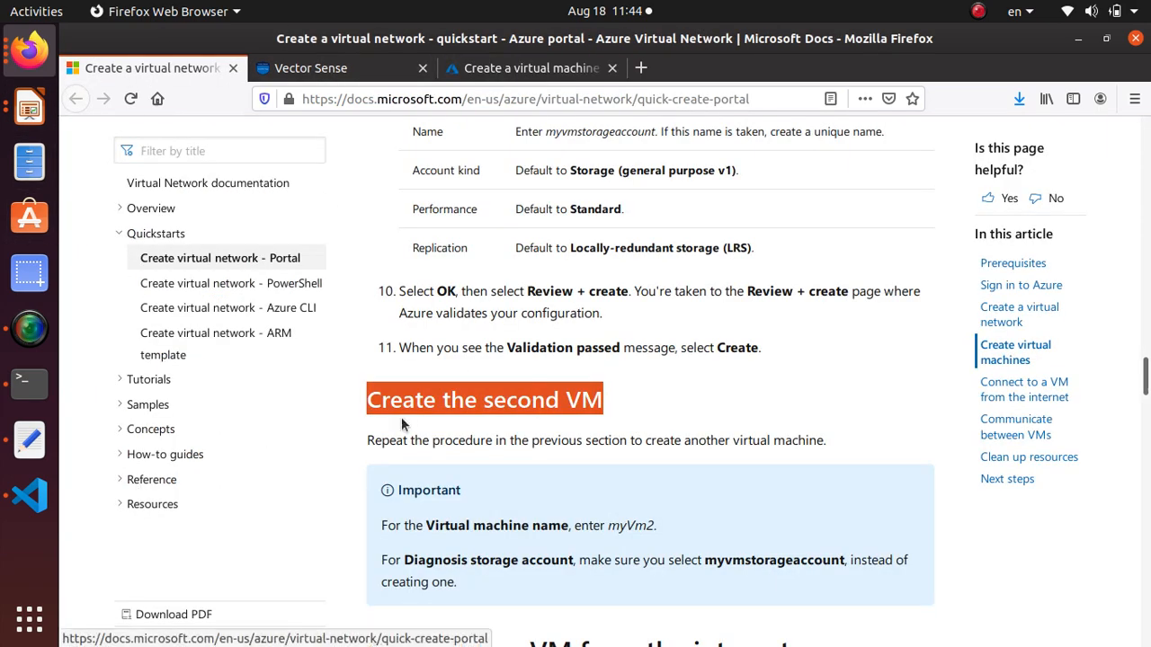
scroll(402, 424, "up", 4)
scroll(400, 424, "up", 10)
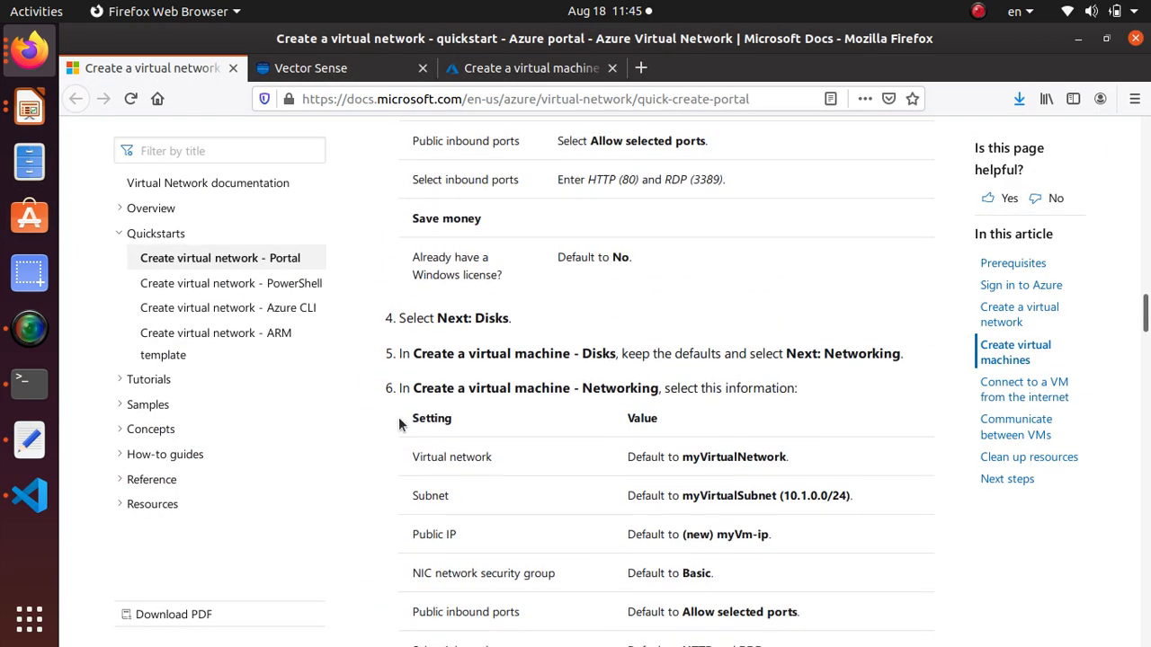
scroll(400, 424, "up", 6)
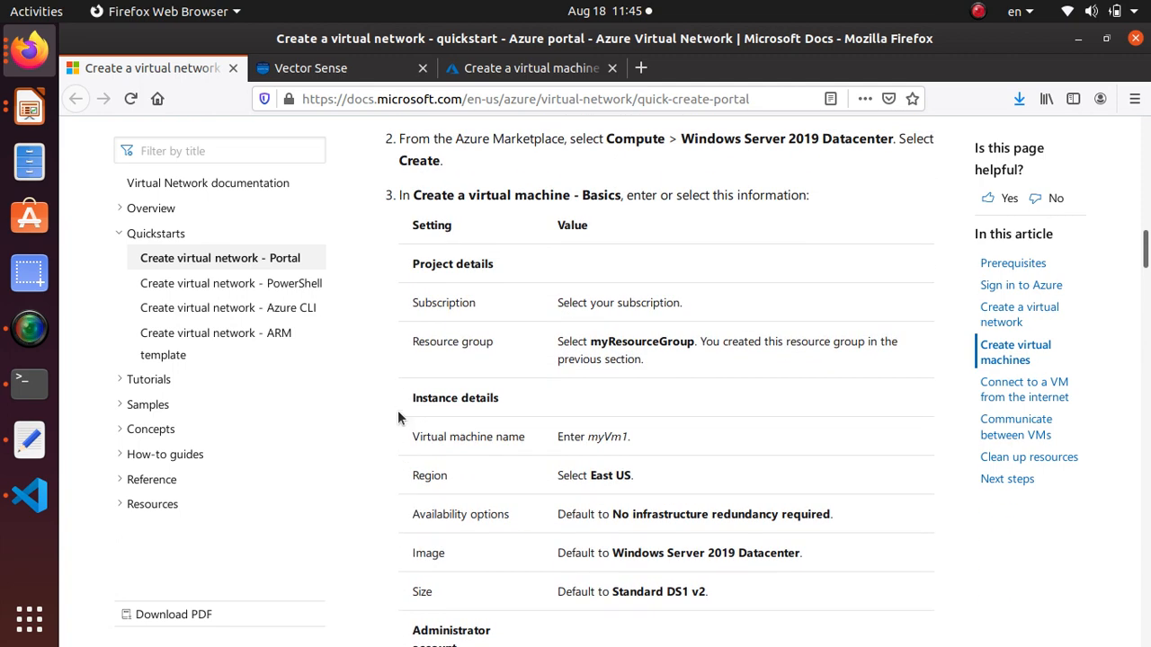
scroll(398, 418, "up", 3)
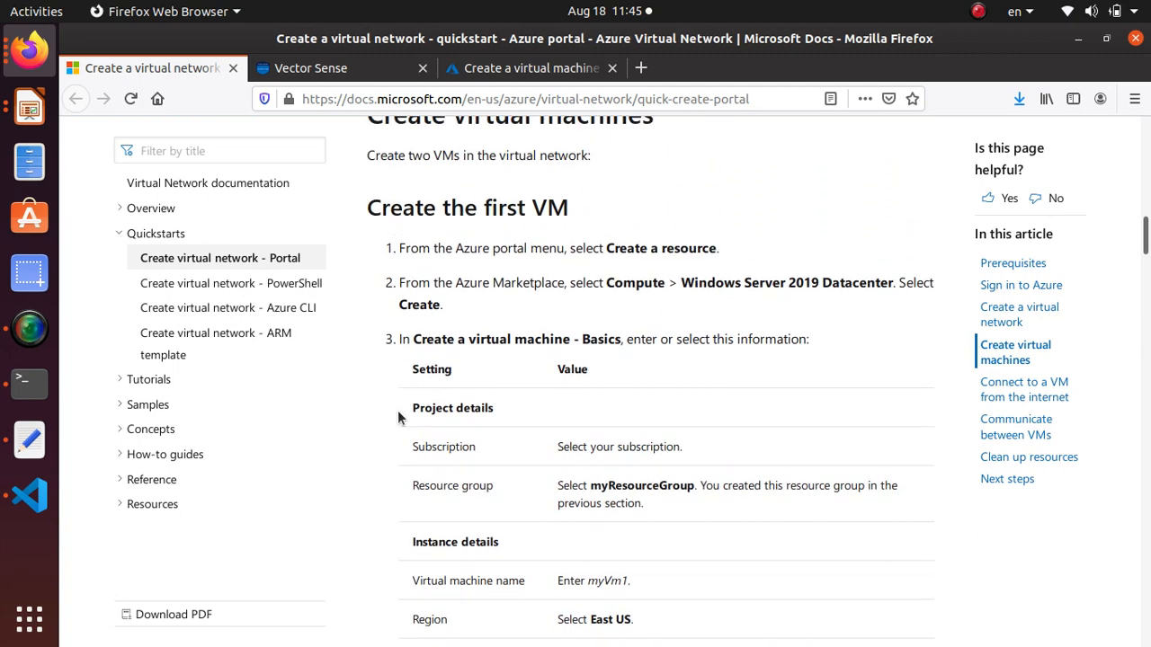
scroll(398, 418, "down", 1)
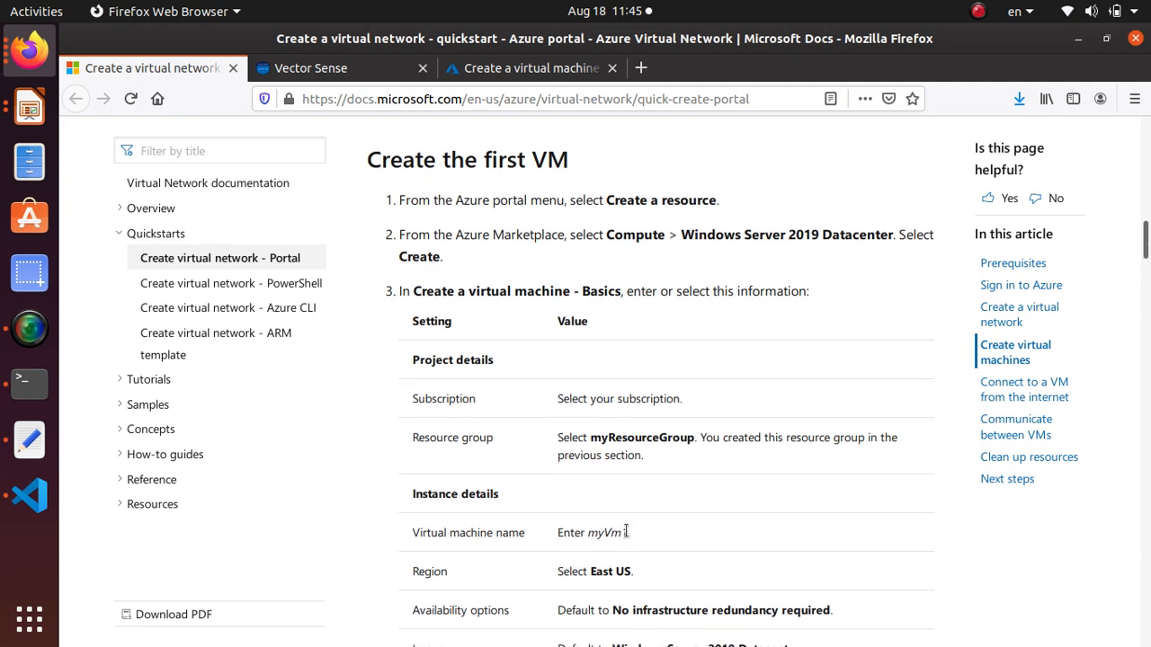
left_click_drag(626, 532, 587, 533)
key("ctrl+c")
right_click(590, 532)
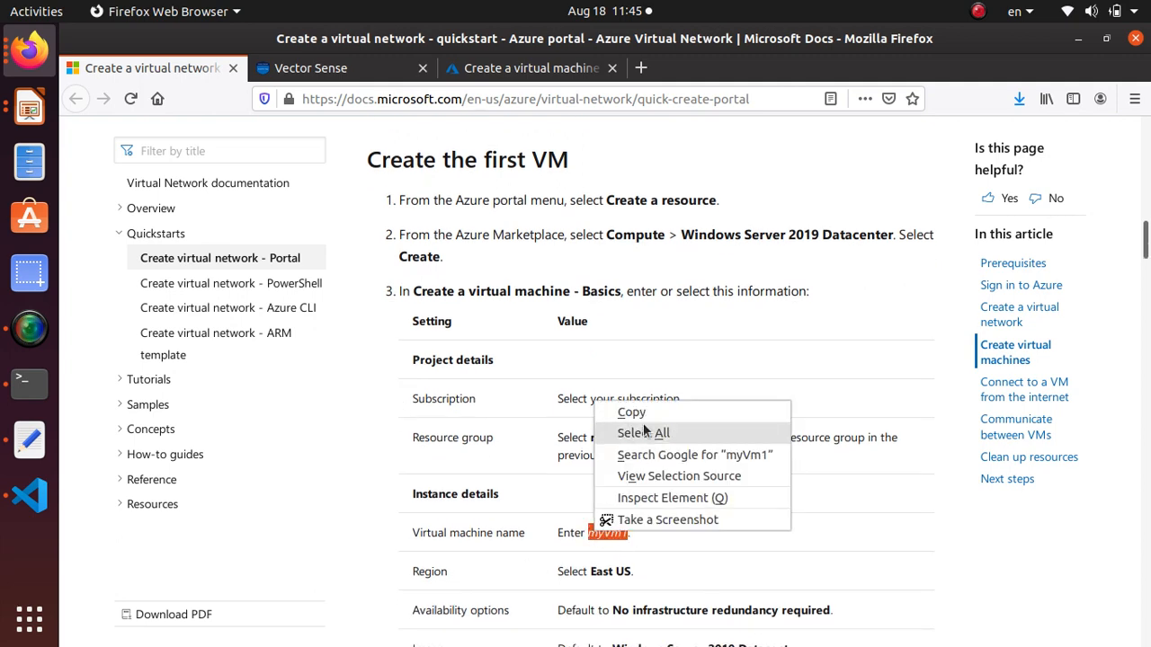
left_click(631, 412)
left_click(517, 67)
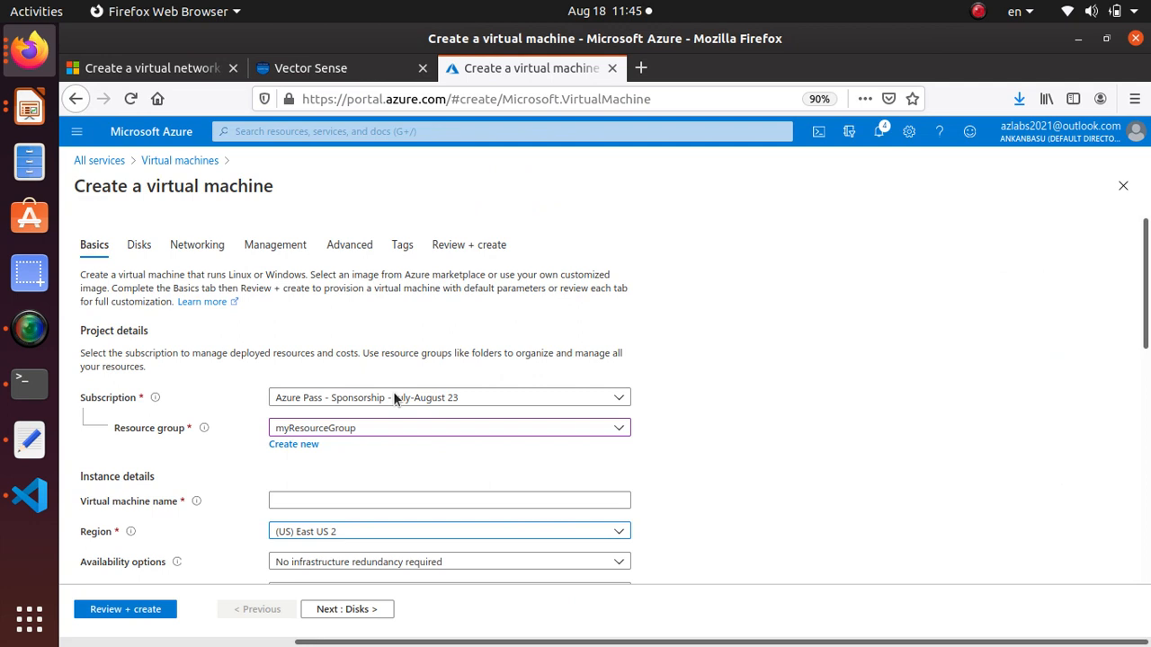
left_click(325, 500)
key("ctrl+v")
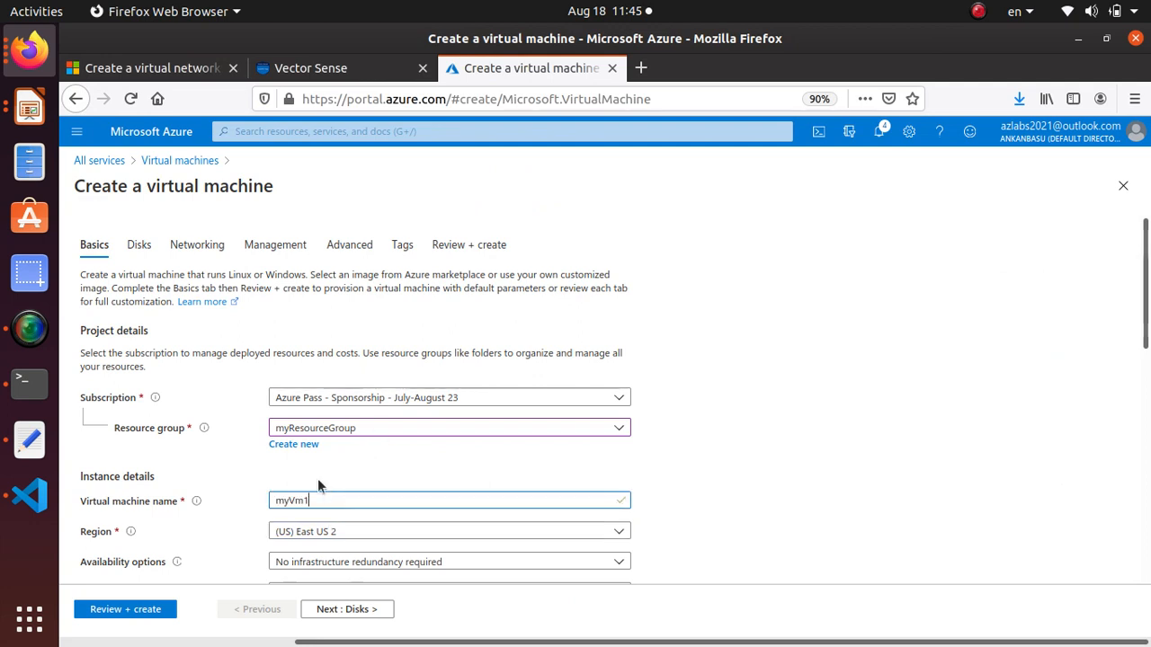
Set the virtual machine's image to Windows Server 2019 Datacenter - Gen1.
scroll(317, 479, "down", 2)
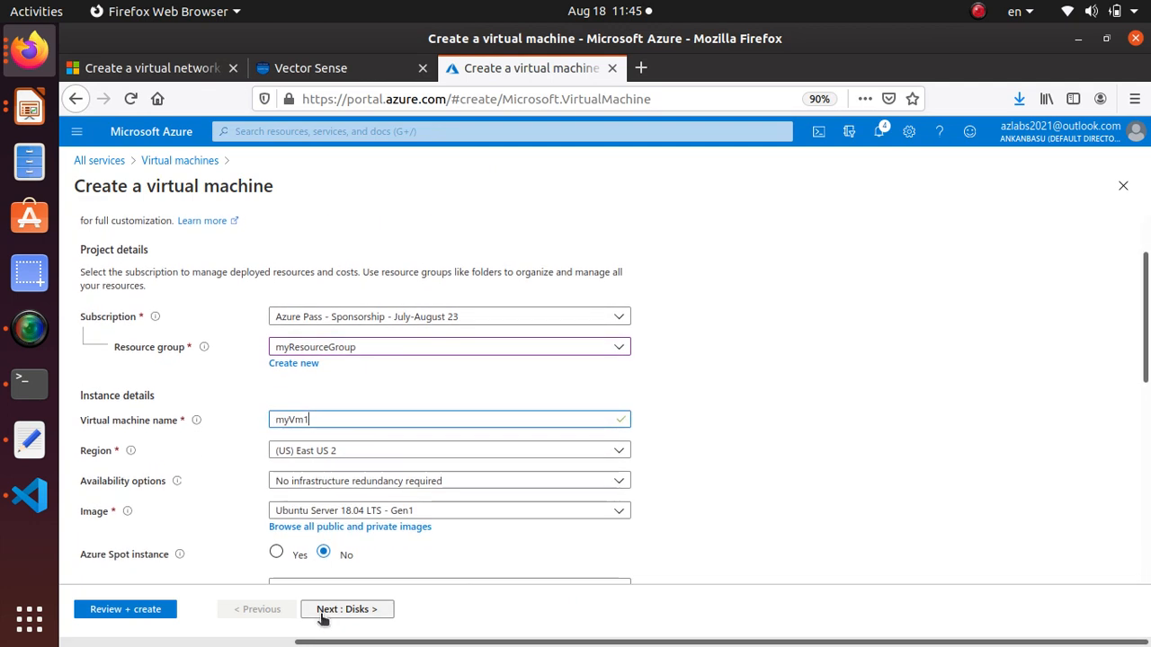
left_click(426, 510)
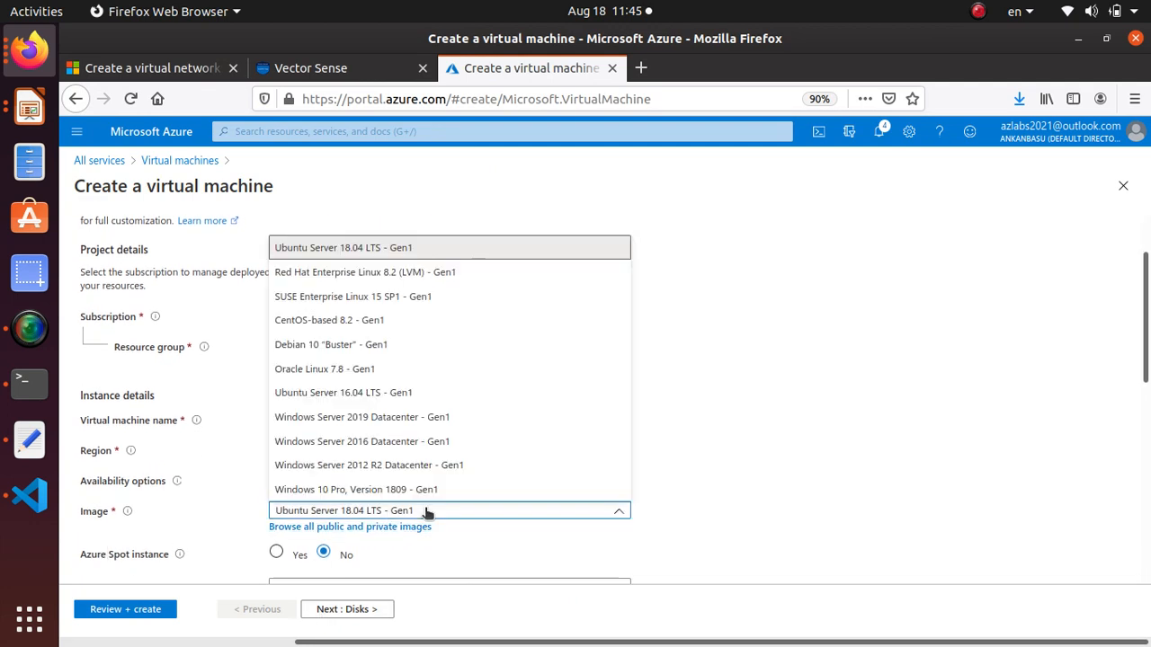
left_click(425, 417)
Set the administrator account's username to student, then enter and confirm the account password.
scroll(329, 540, "down", 3)
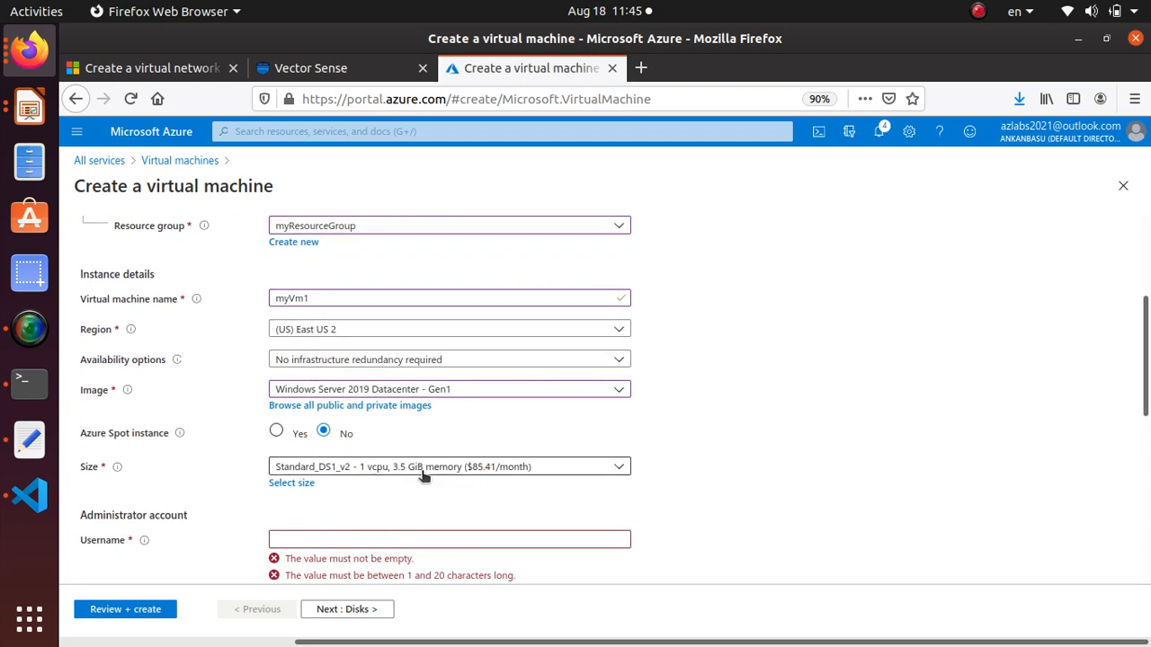
scroll(364, 475, "down", 2)
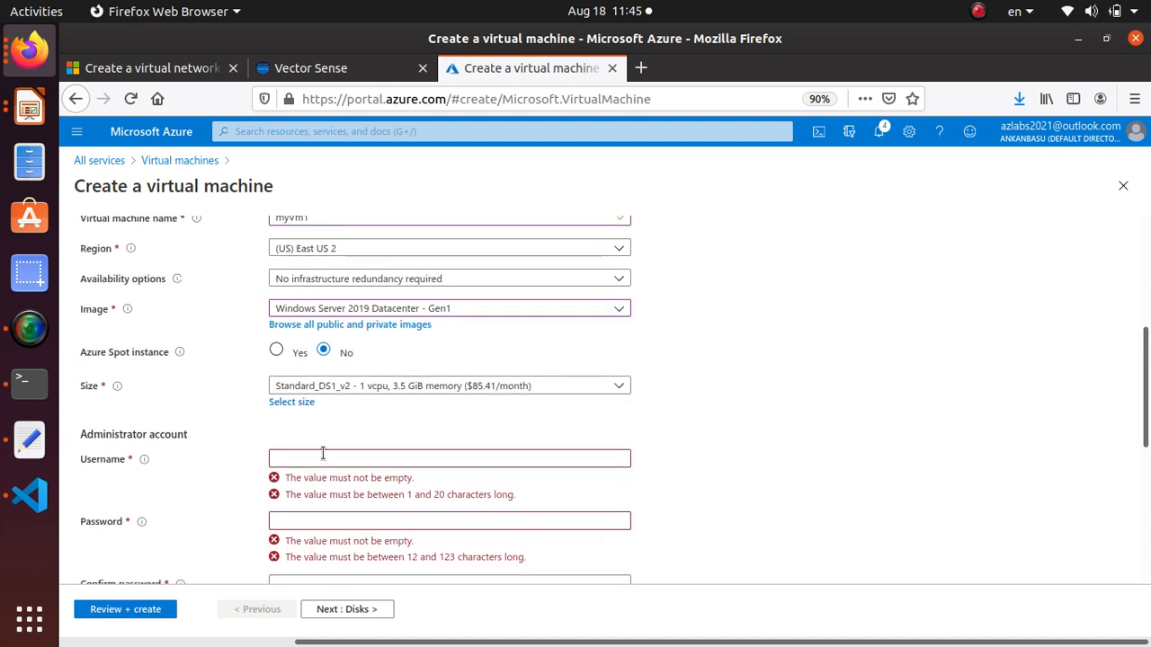
left_click(322, 457)
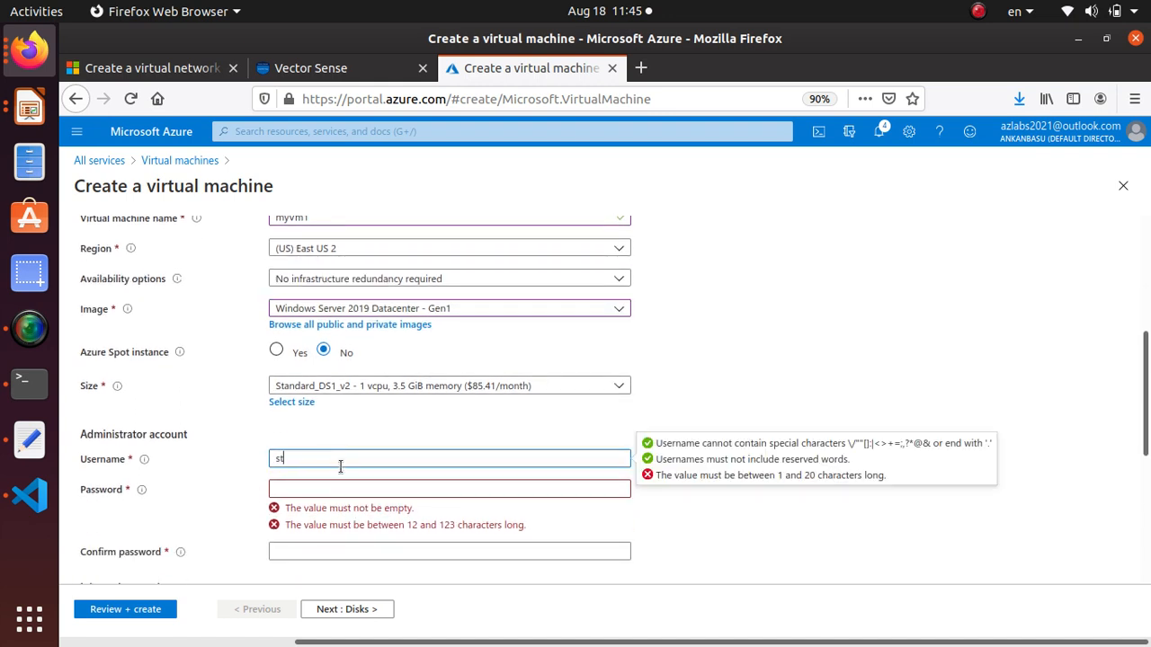
key("Tab")
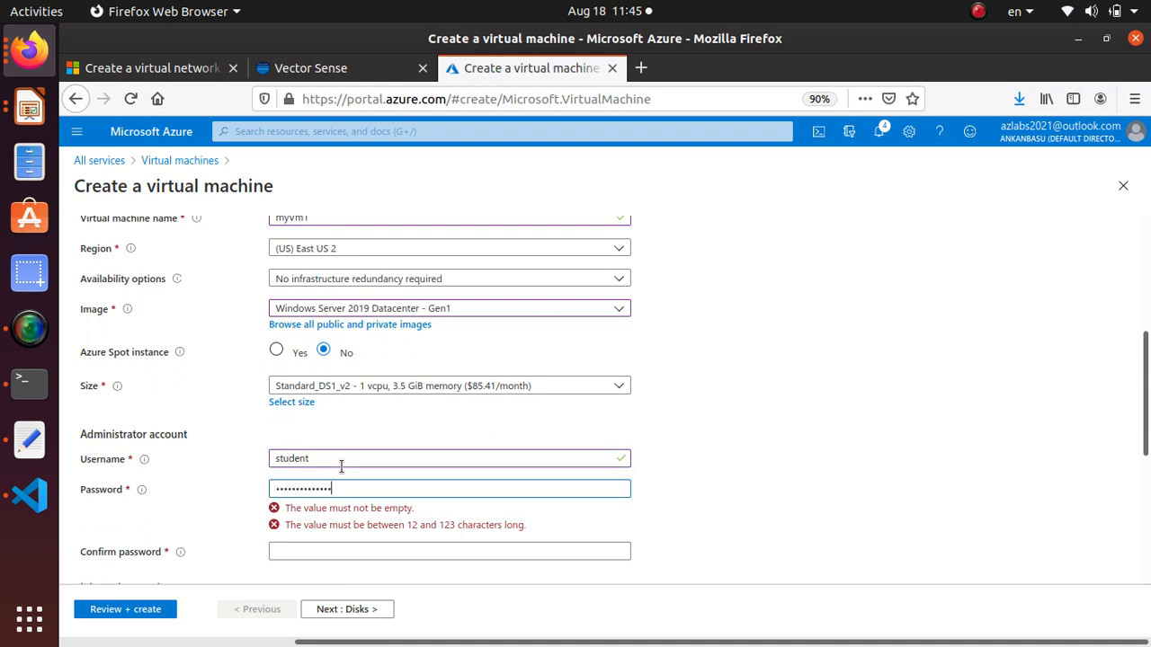
type("••••")
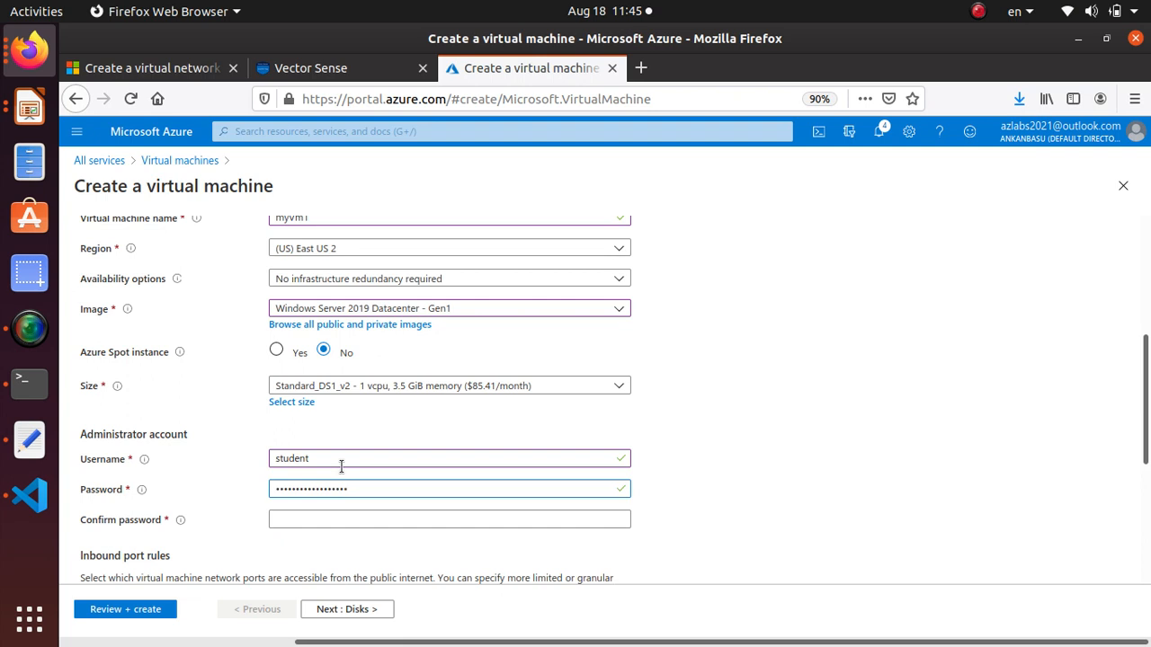
key("Tab")
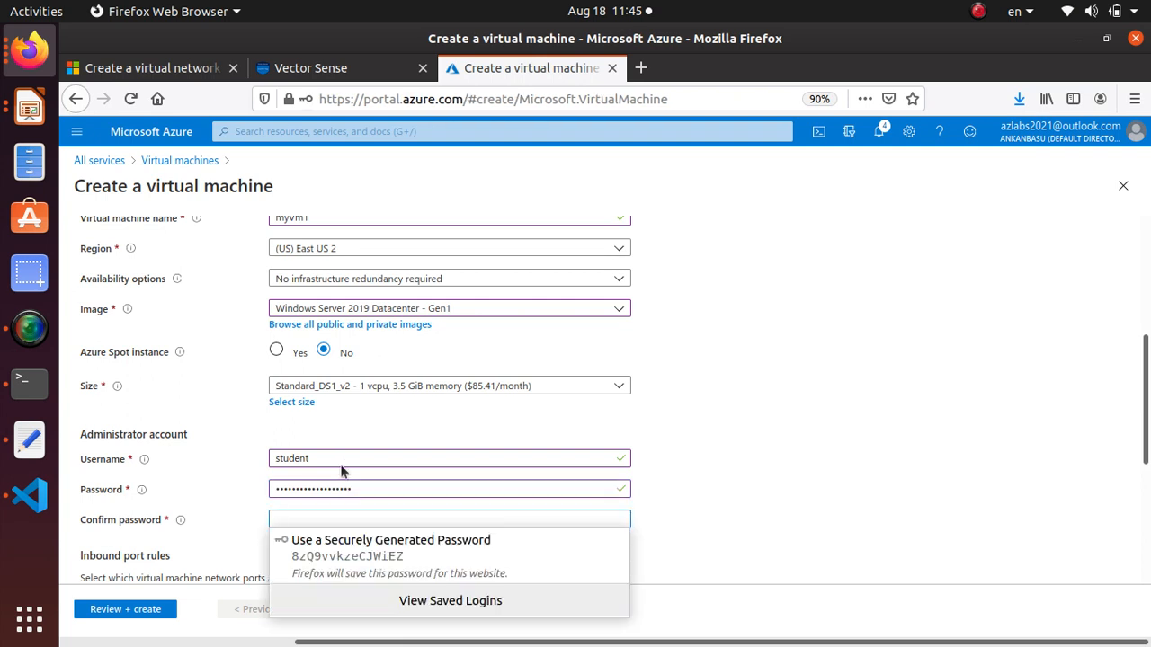
type("•••")
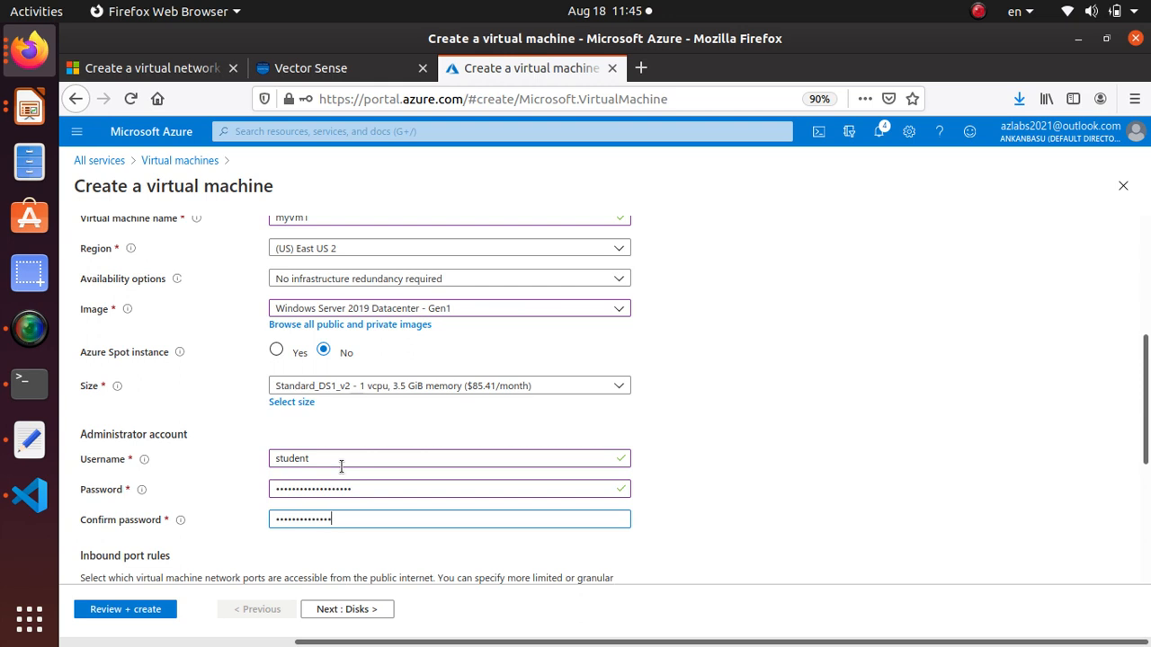
type("••")
Allow HTTP (80) as a public inbound port in addition to RDP (3389).
scroll(419, 437, "down", 5)
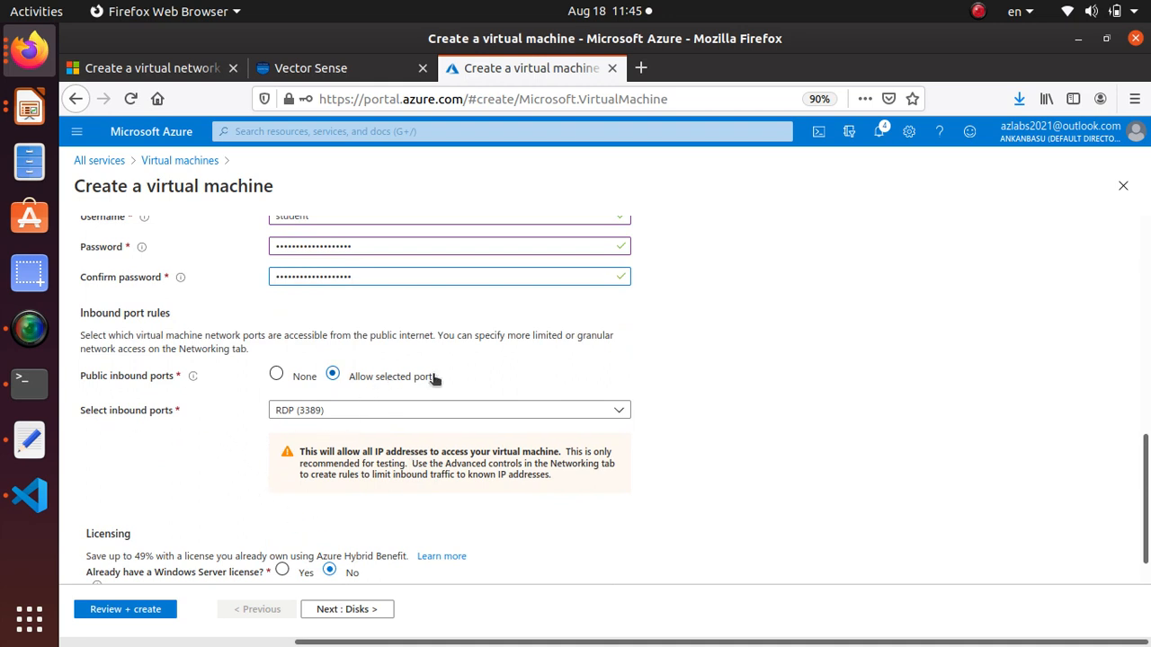
scroll(437, 377, "down", 1)
left_click(534, 371)
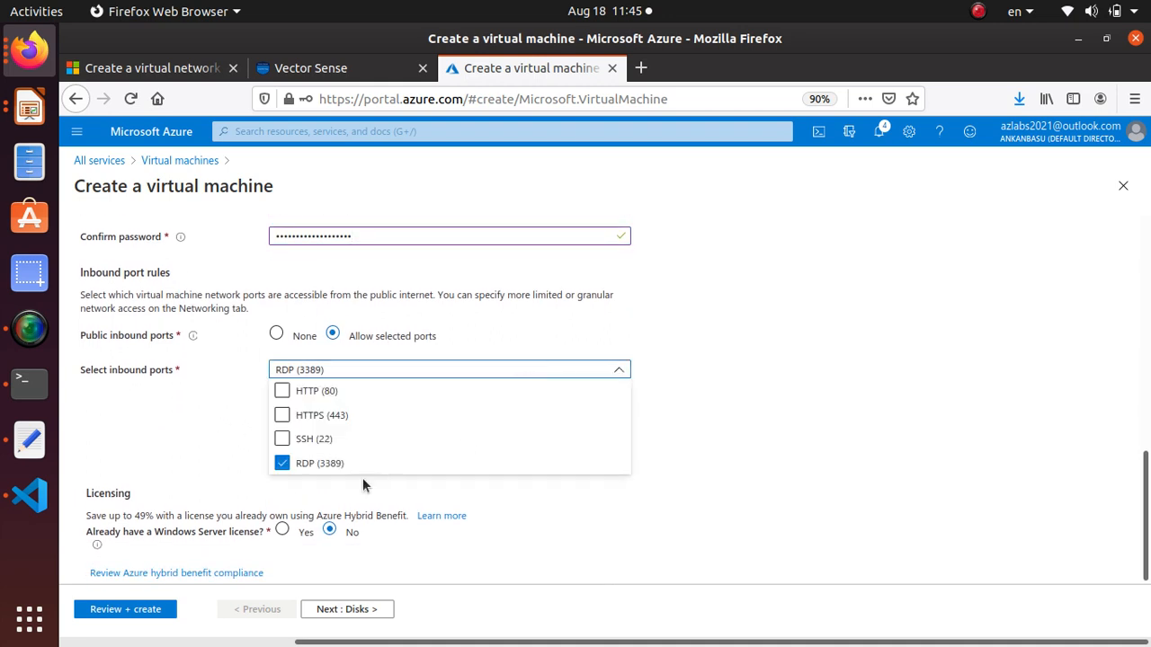
left_click(280, 393)
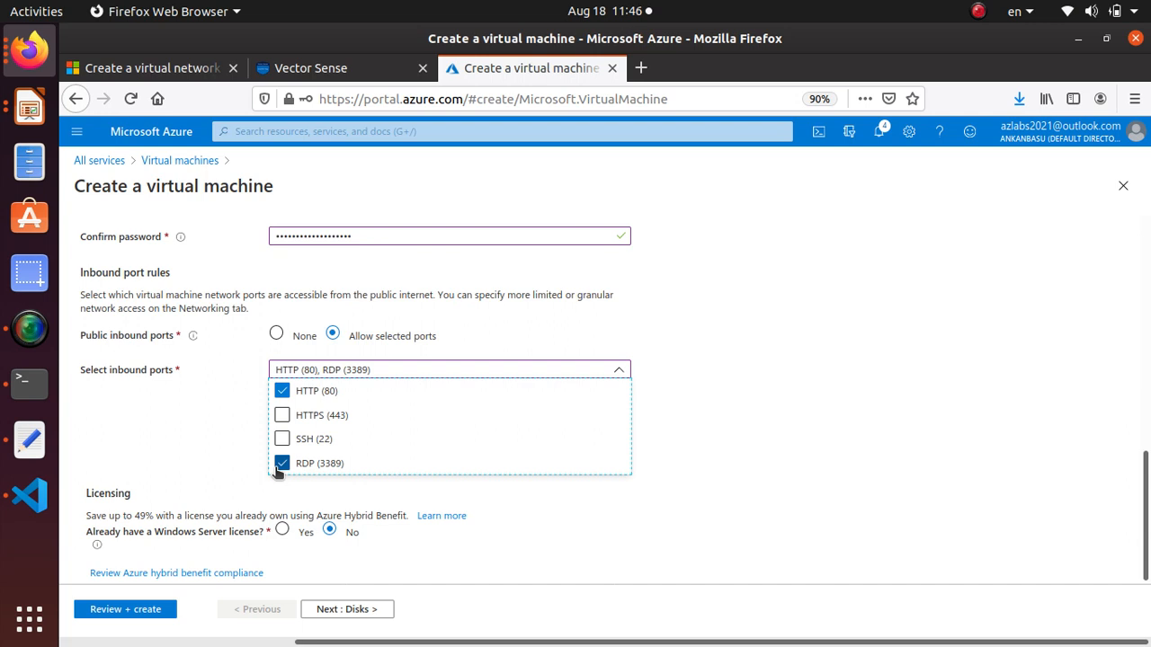
left_click(820, 451)
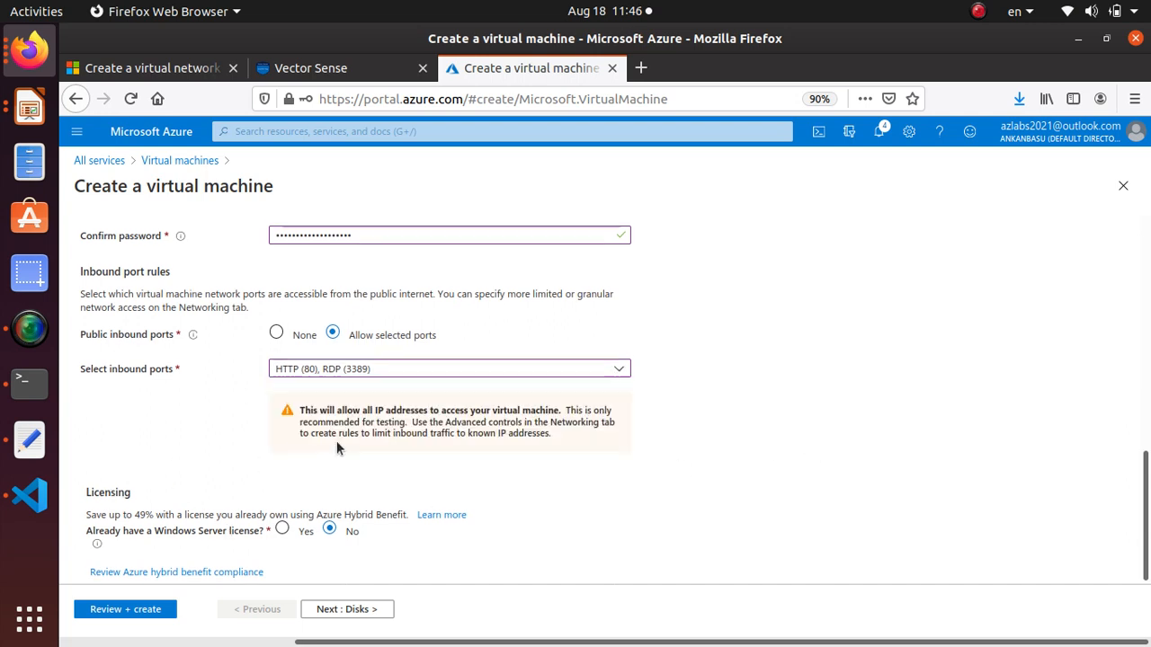
Keep the default disk options, continue to the networking settings and check the virtual network and subnet choices, keeping myVirtualNetwork for both.
left_click(356, 611)
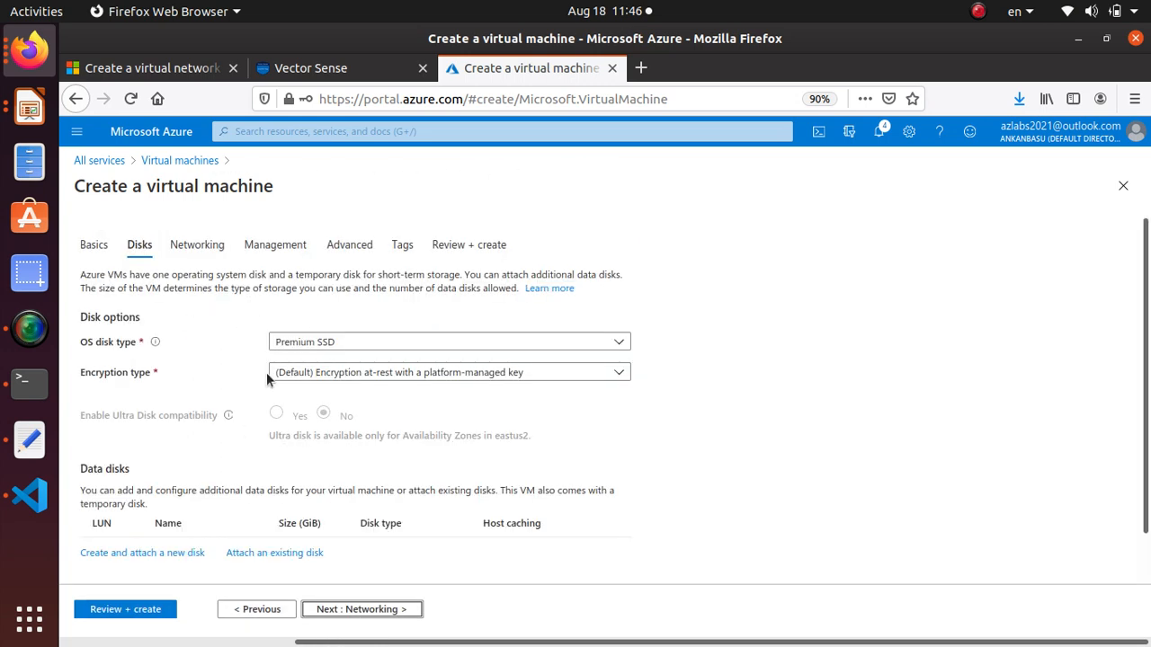
scroll(237, 417, "down", 1)
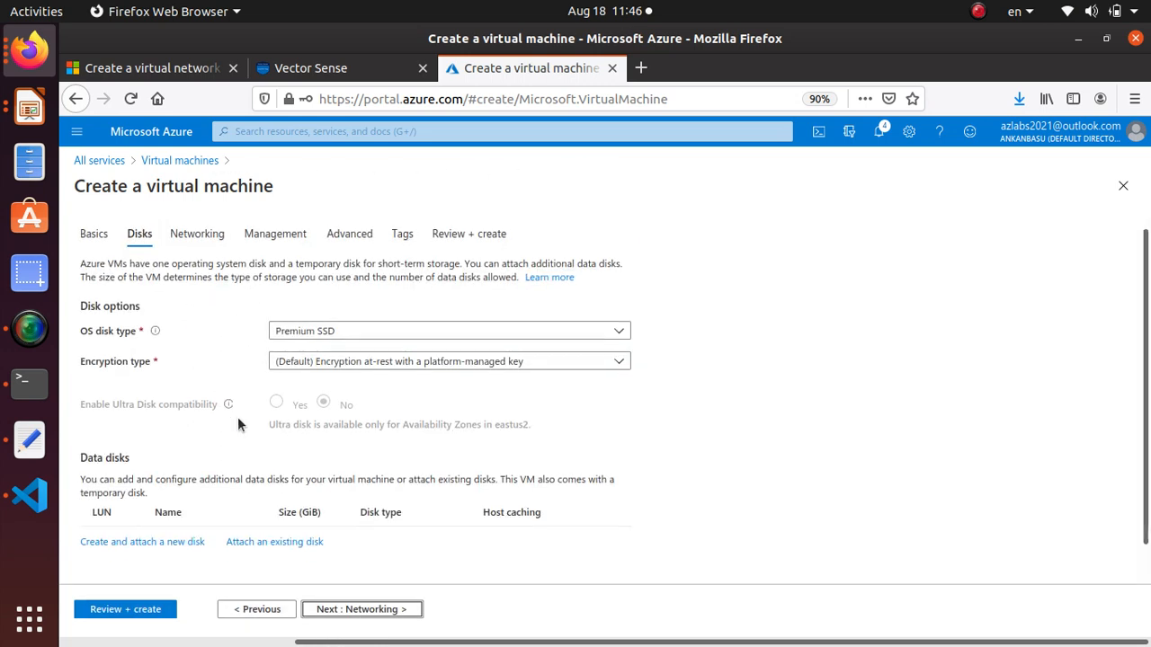
left_click(401, 611)
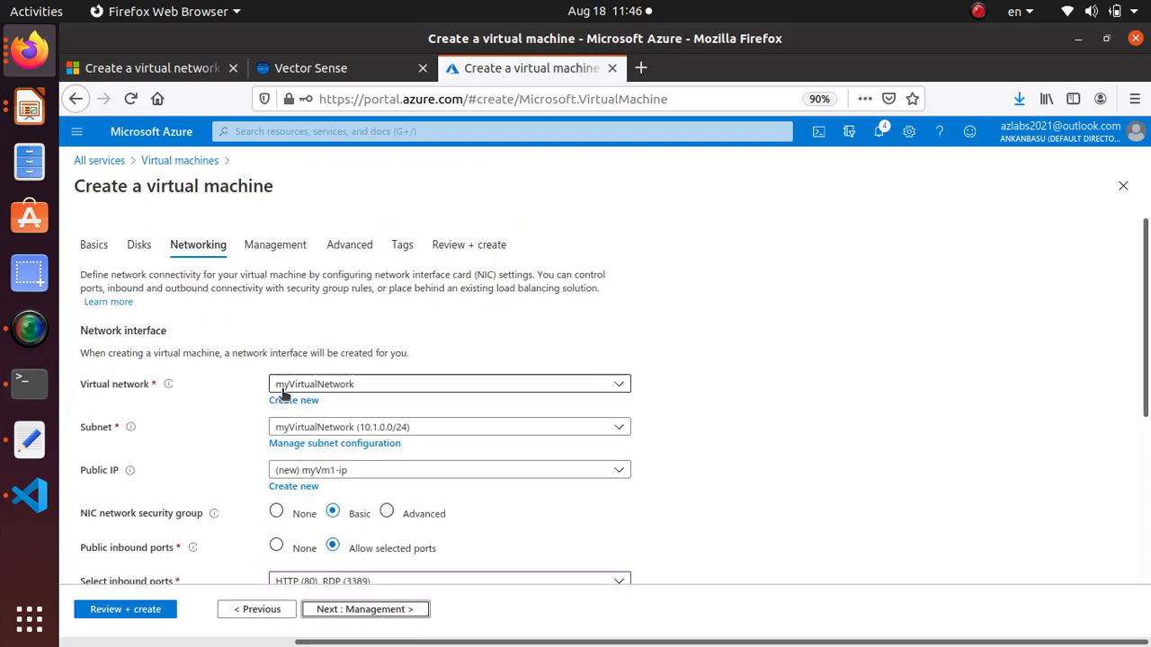
left_click(338, 391)
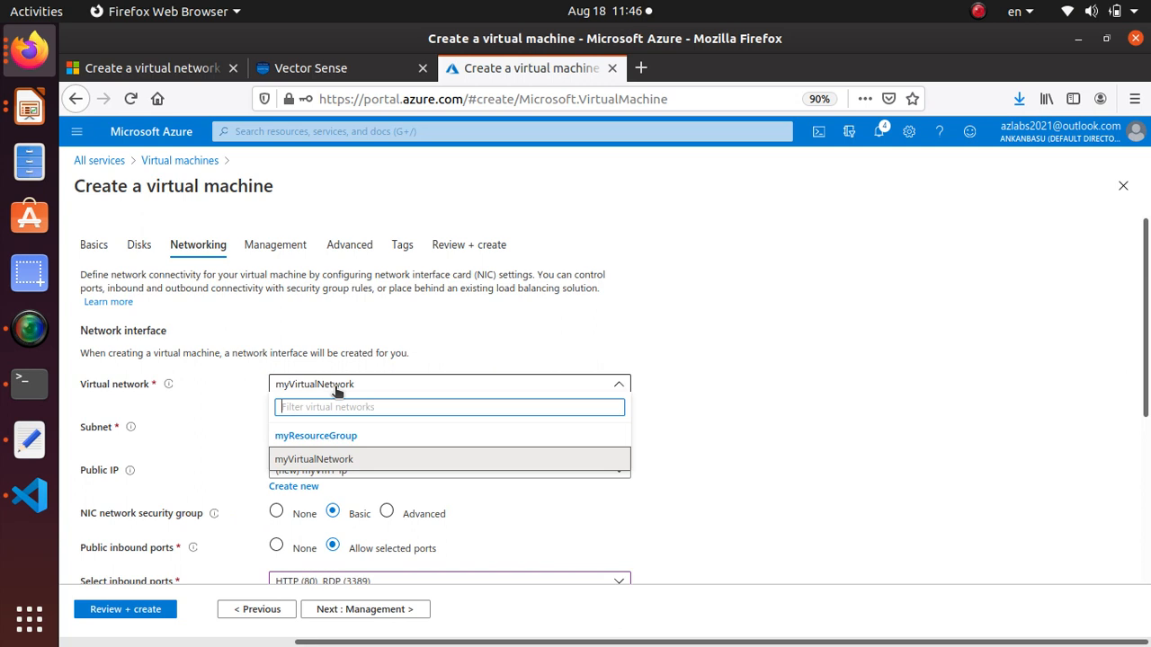
left_click(338, 390)
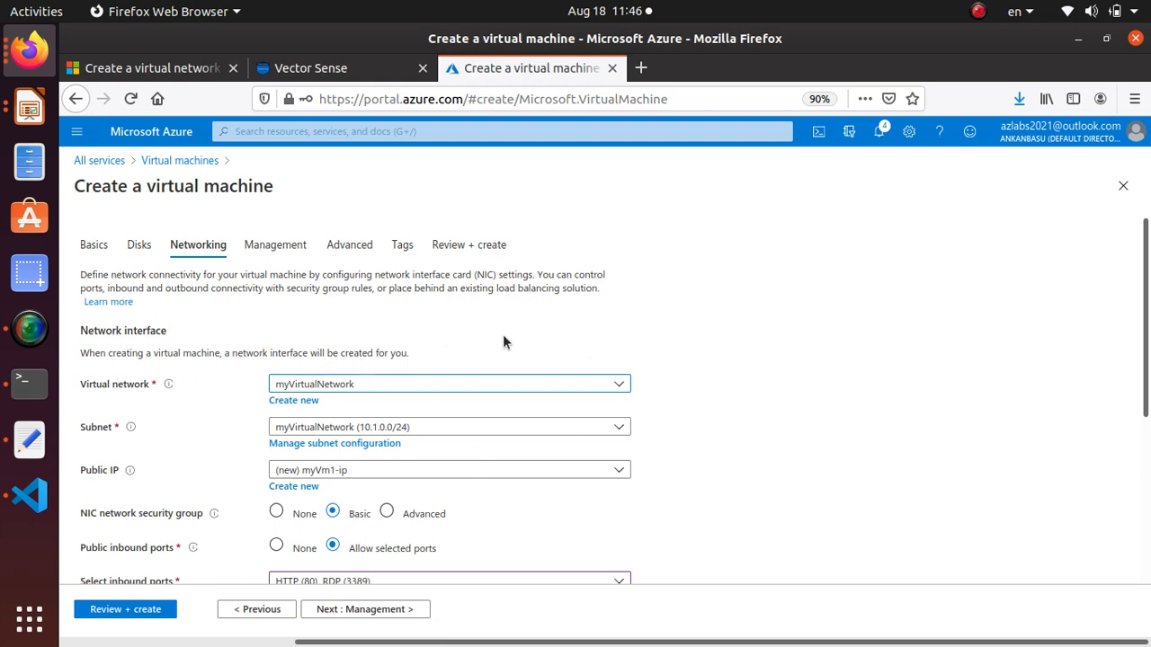
left_click(400, 429)
left_click(396, 431)
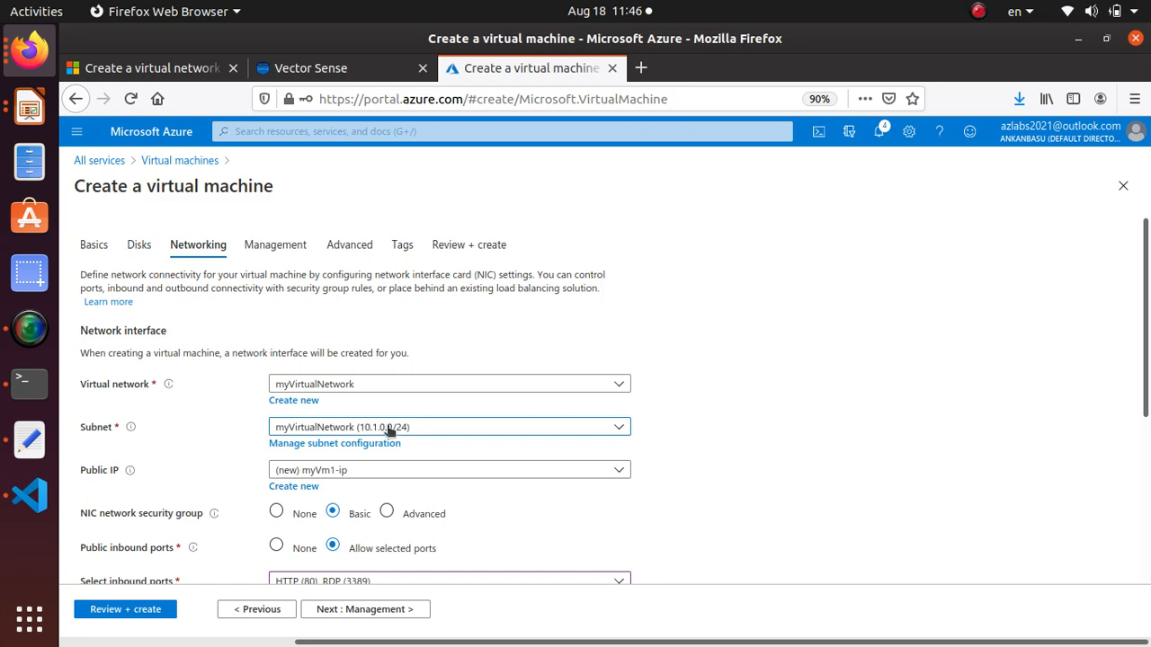
Compare the public IP, security group and inbound port settings with the networking values in the Microsoft Docs quickstart.
scroll(389, 431, "down", 2)
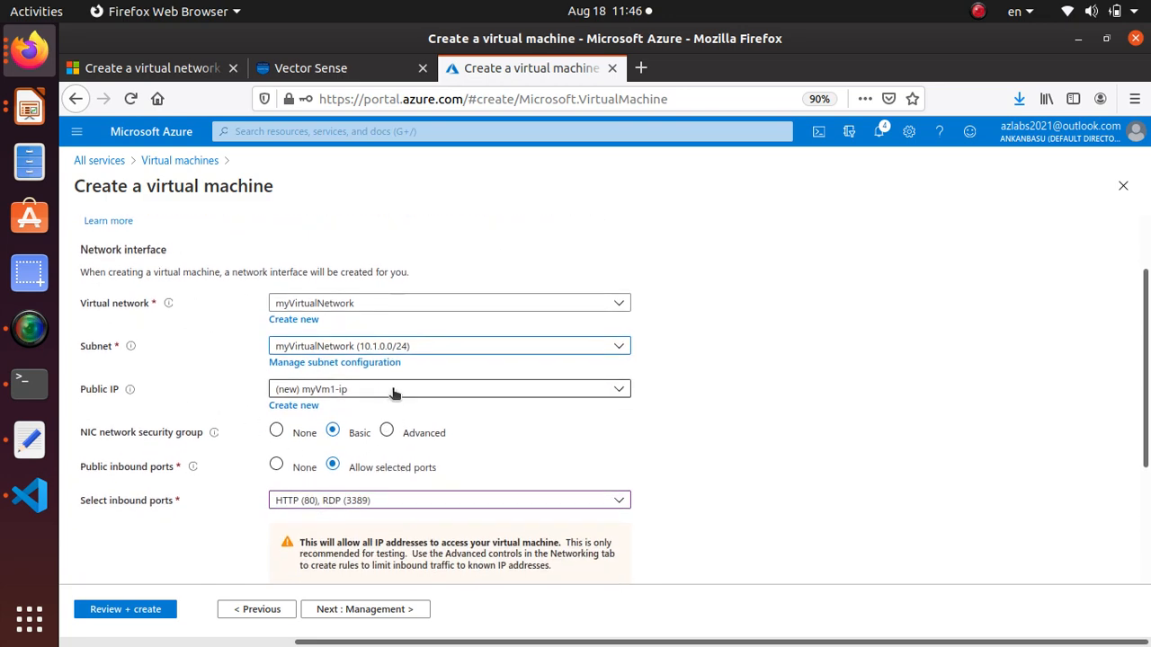
left_click(162, 72)
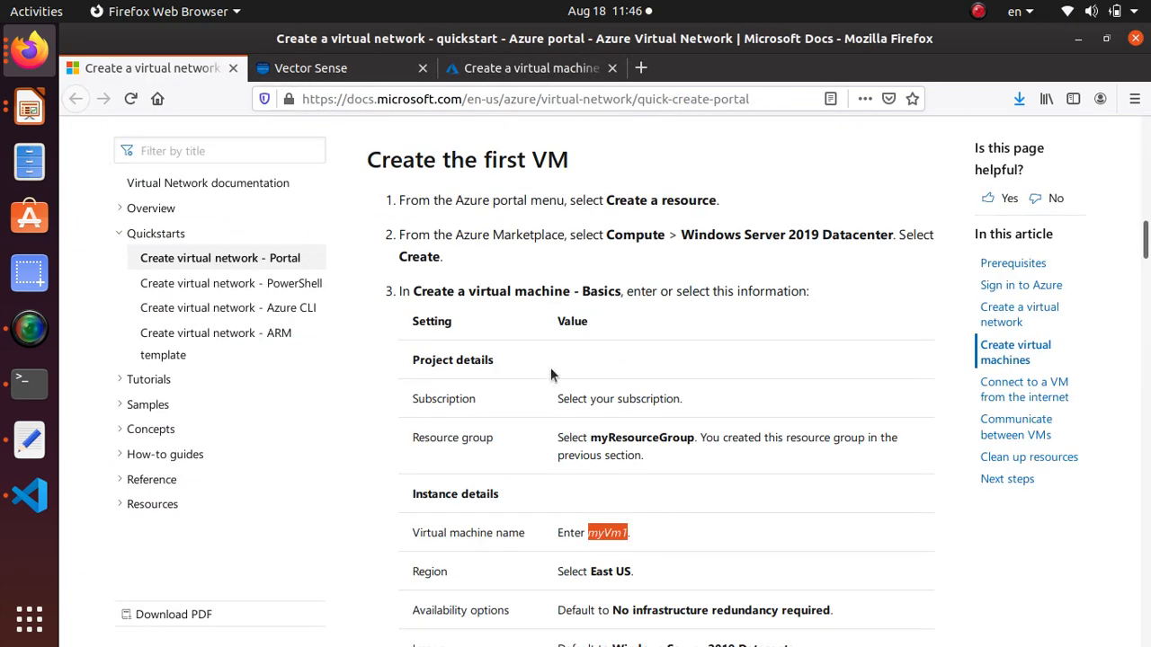
scroll(547, 369, "down", 8)
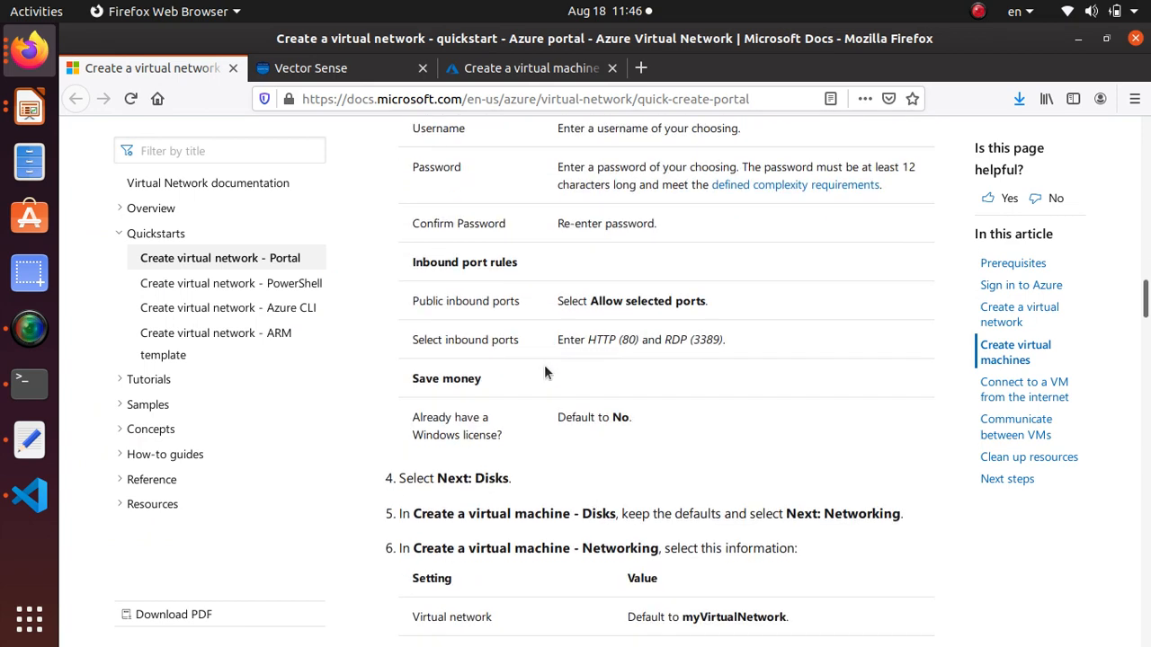
scroll(544, 371, "down", 2)
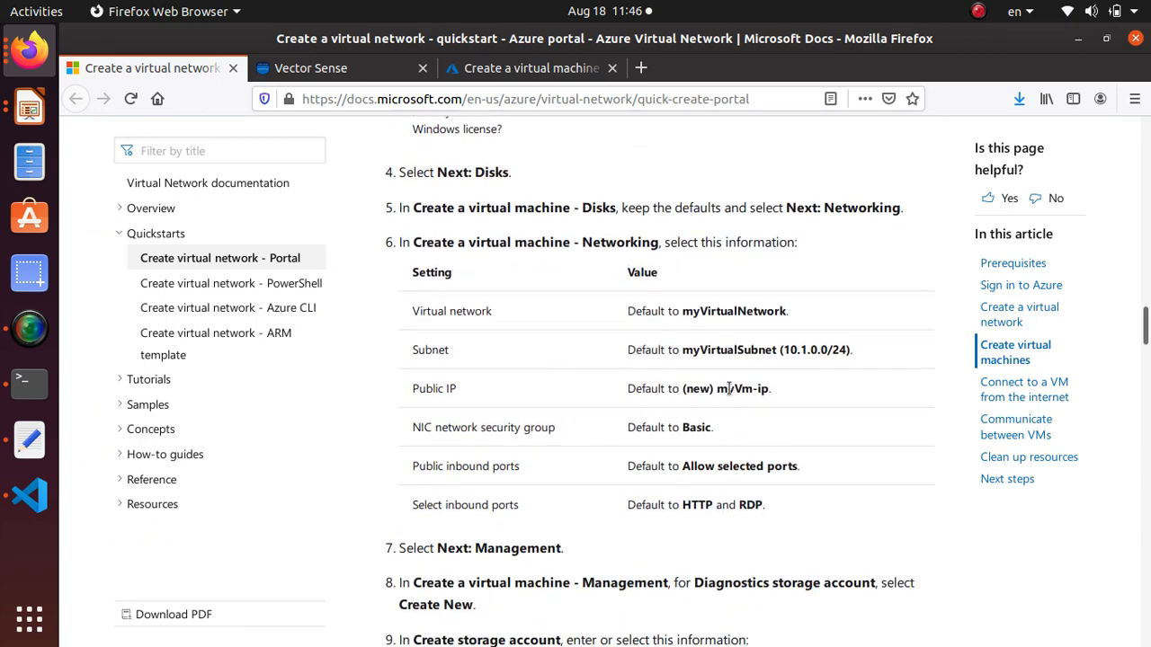
left_click_drag(711, 388, 782, 390)
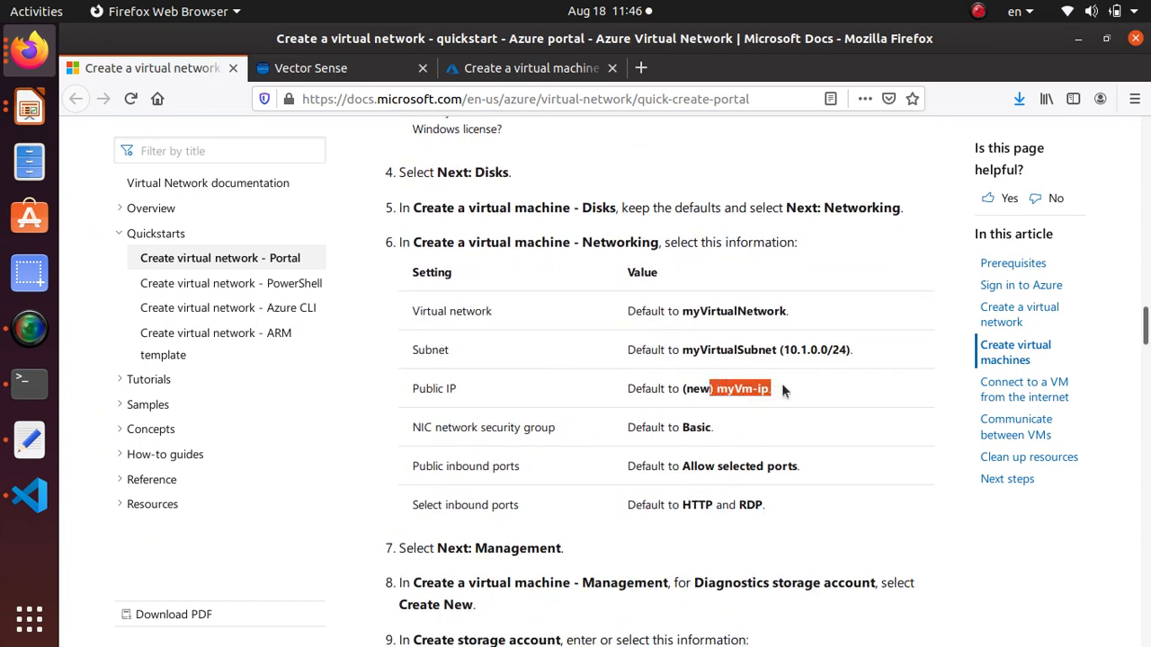
left_click(526, 68)
scroll(387, 440, "down", 1)
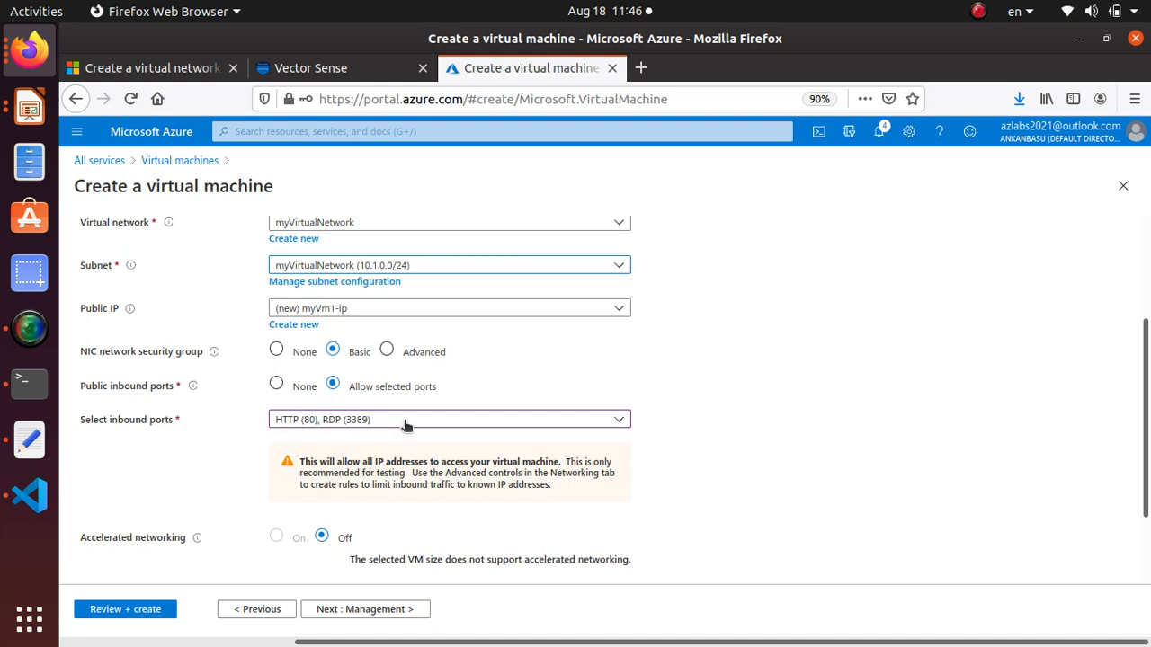
scroll(349, 417, "down", 2)
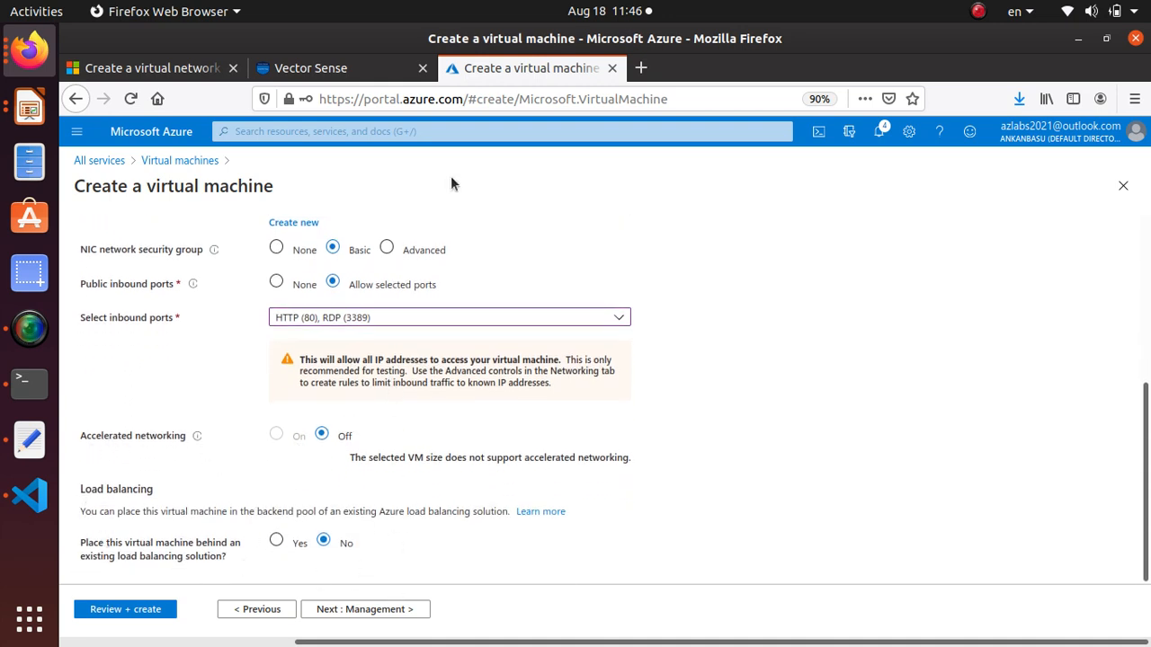
Read the quickstart's management and storage account instructions, then advance the virtual machine setup to Tags with default Management and Advanced settings.
left_click(137, 67)
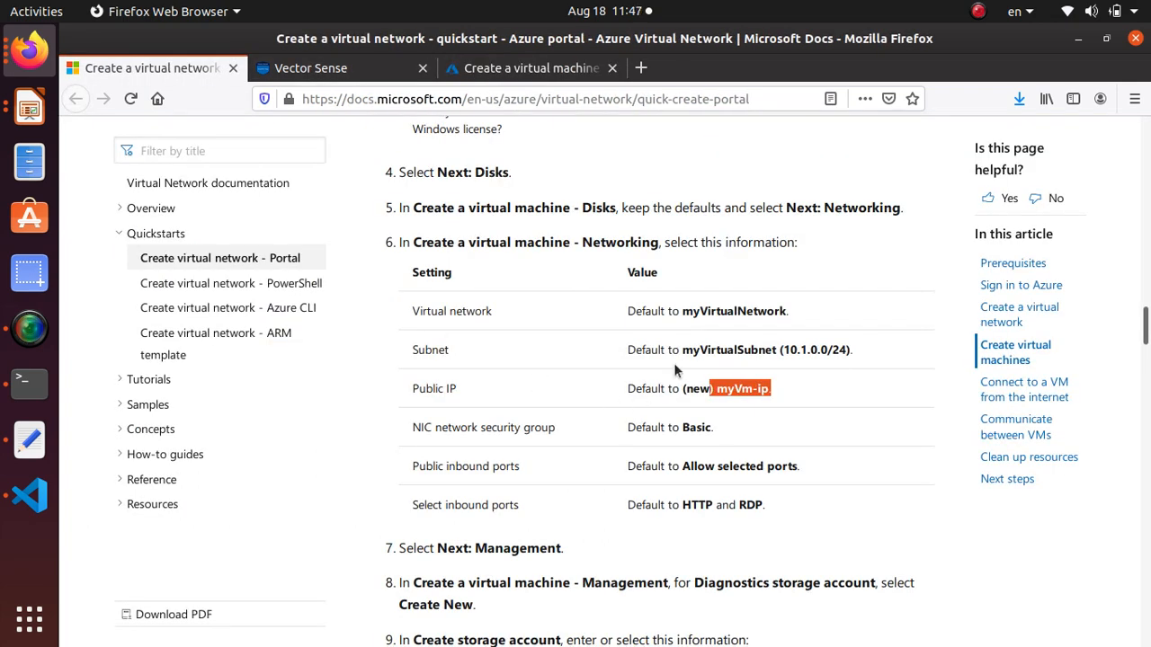
scroll(673, 362, "down", 6)
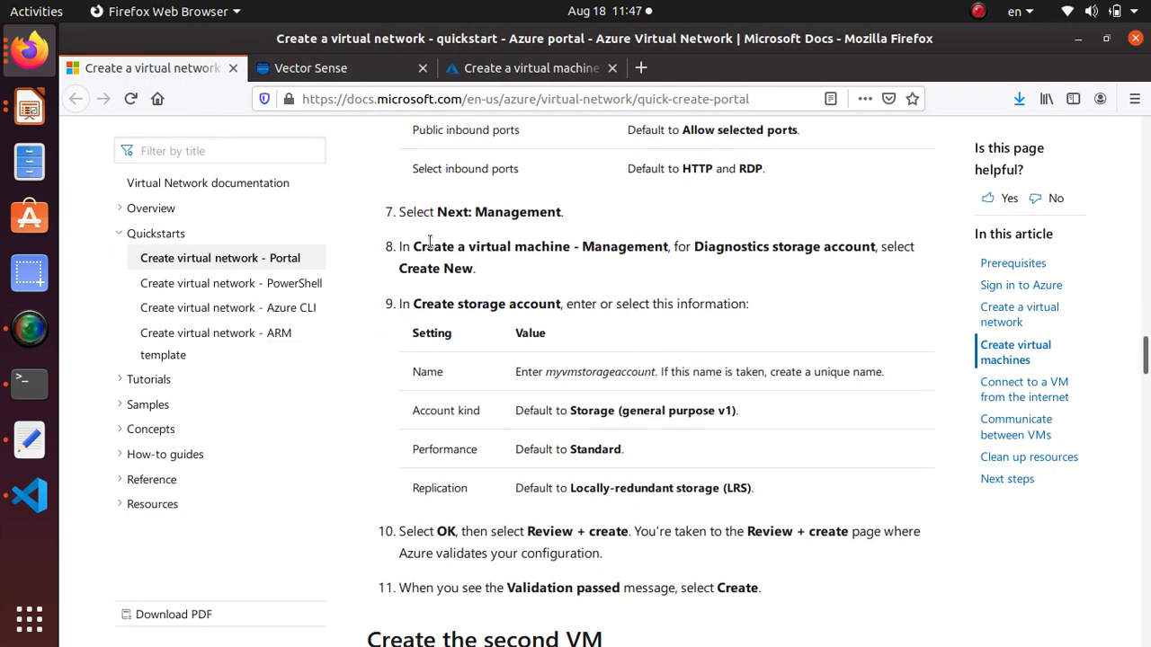
left_click(521, 68)
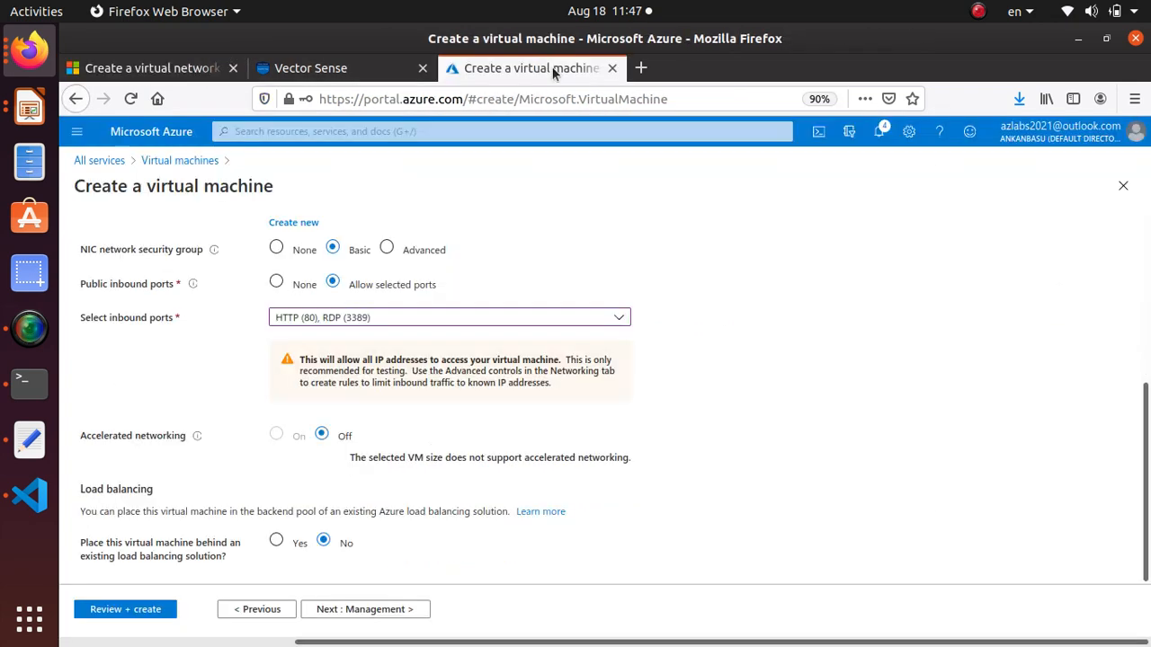
left_click(364, 610)
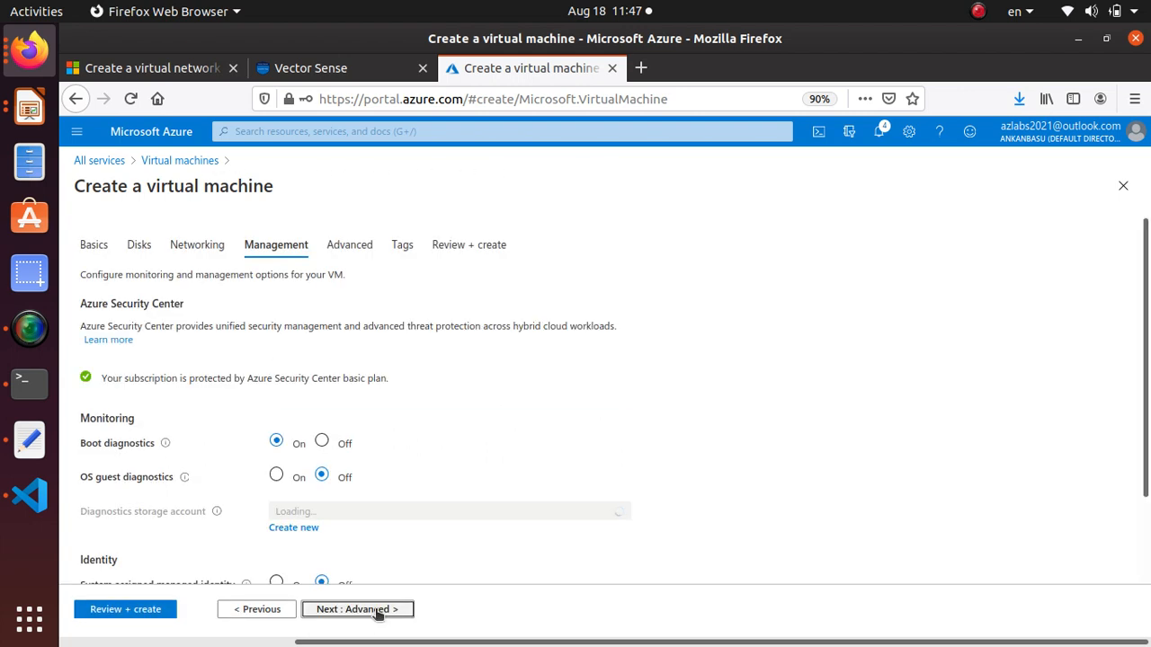
left_click(375, 612)
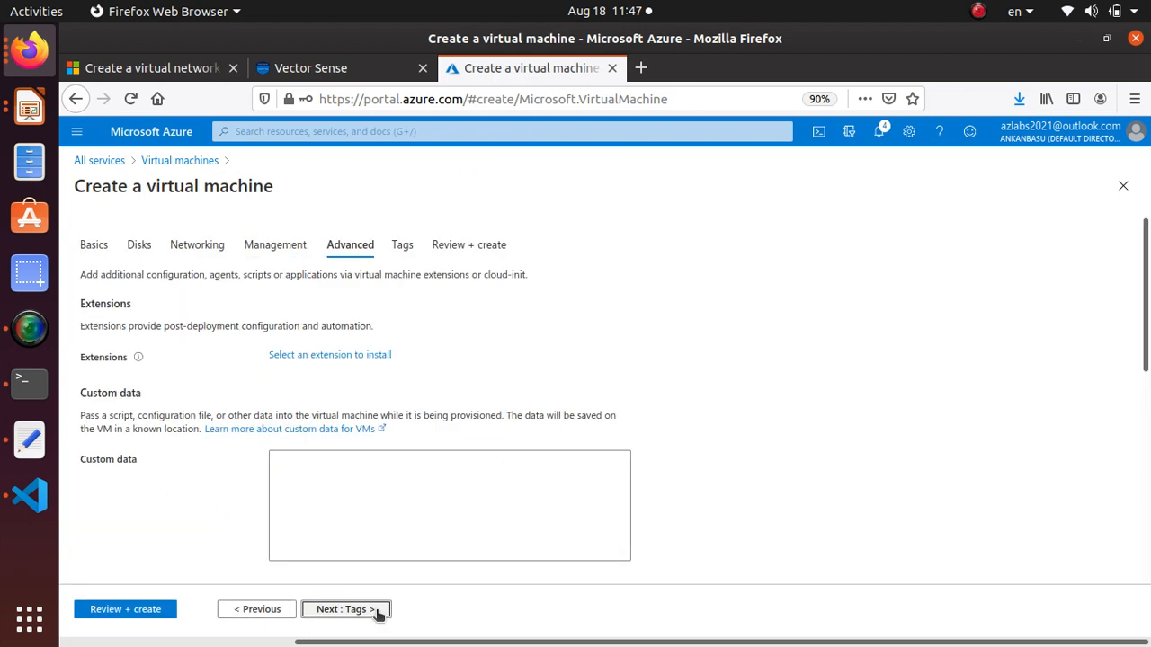
left_click(378, 612)
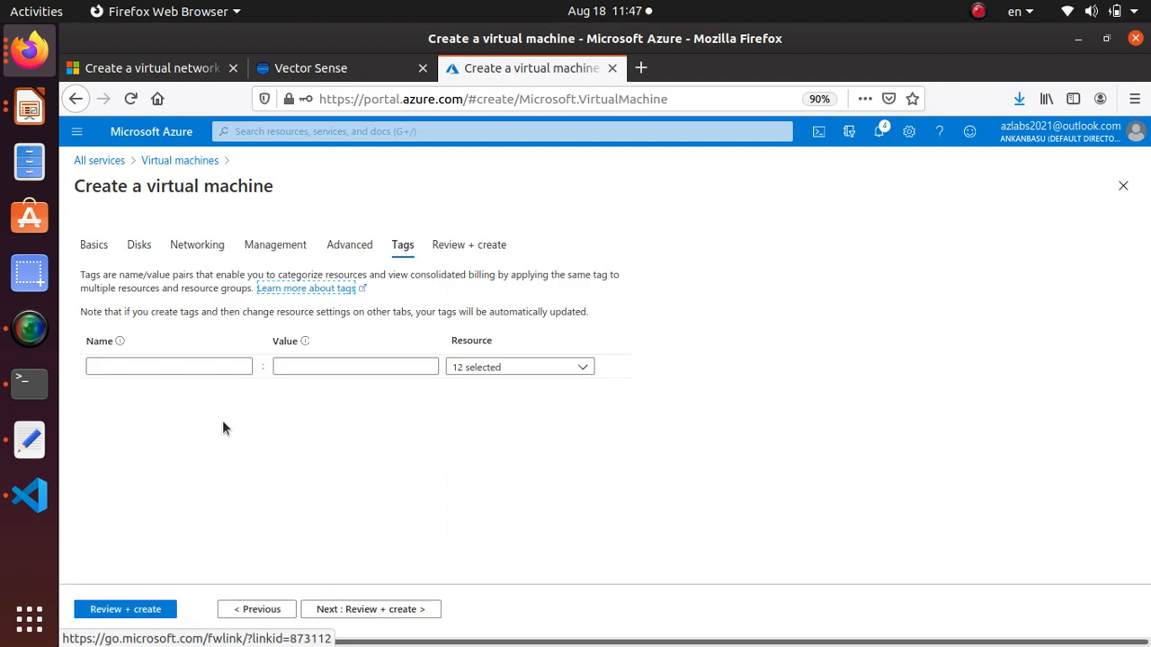
Tag the virtual machine's resources with the name quickstart and value vm, and continue to the final review.
left_click(198, 363)
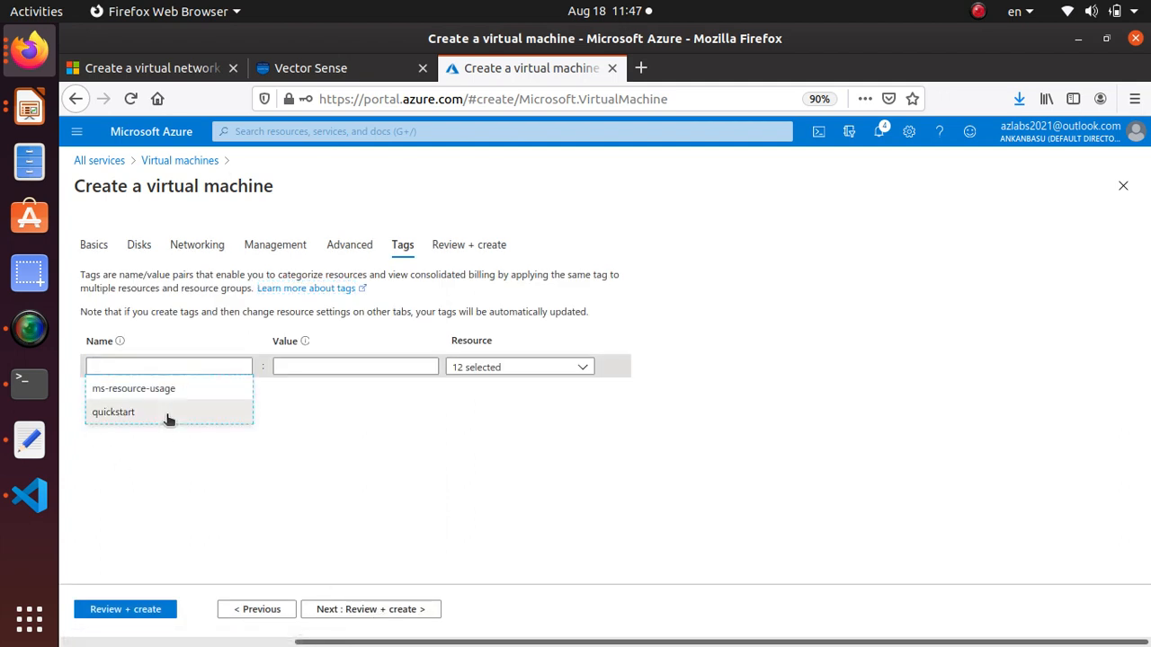
left_click(166, 412)
left_click(378, 363)
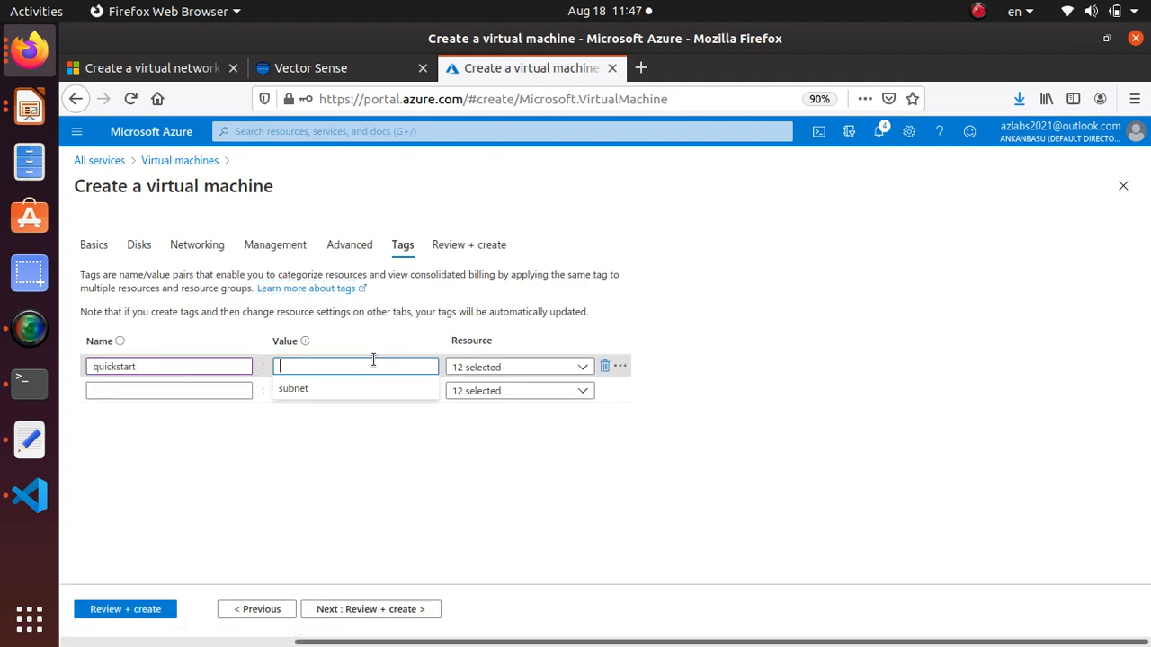
type("vm")
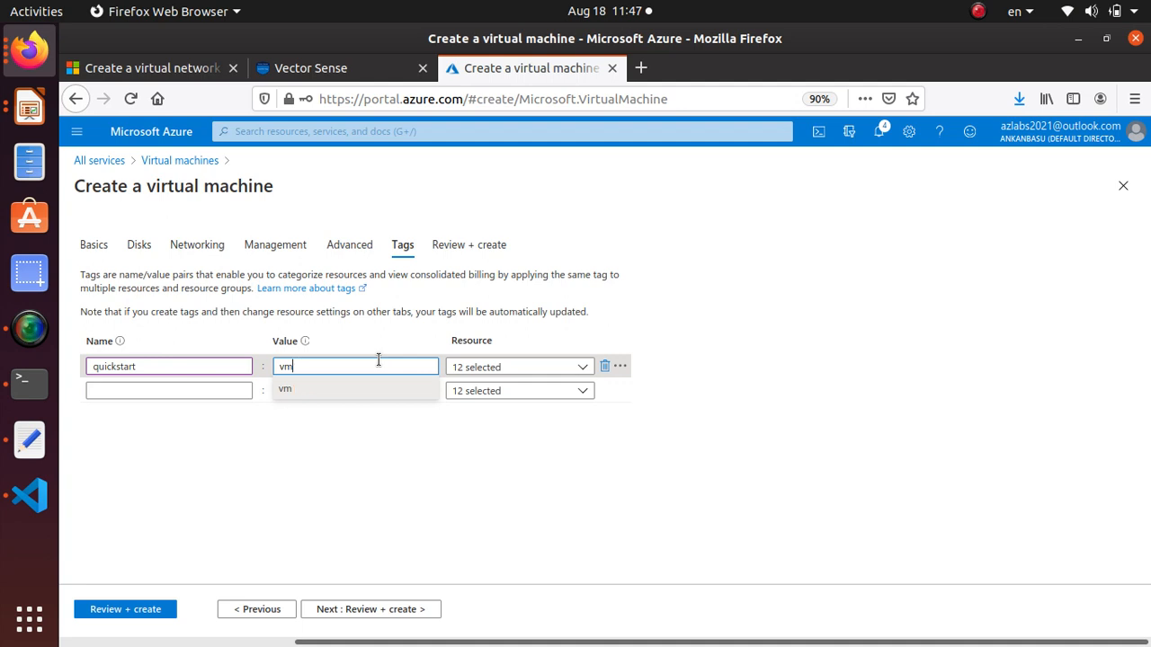
key("Tab")
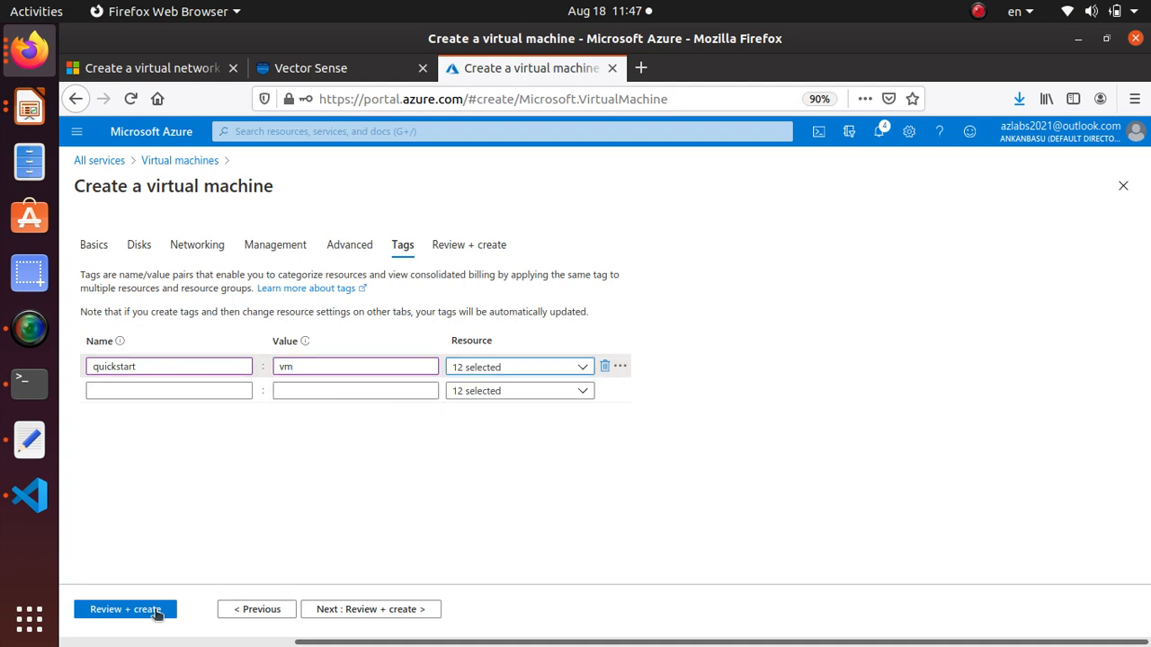
left_click(360, 617)
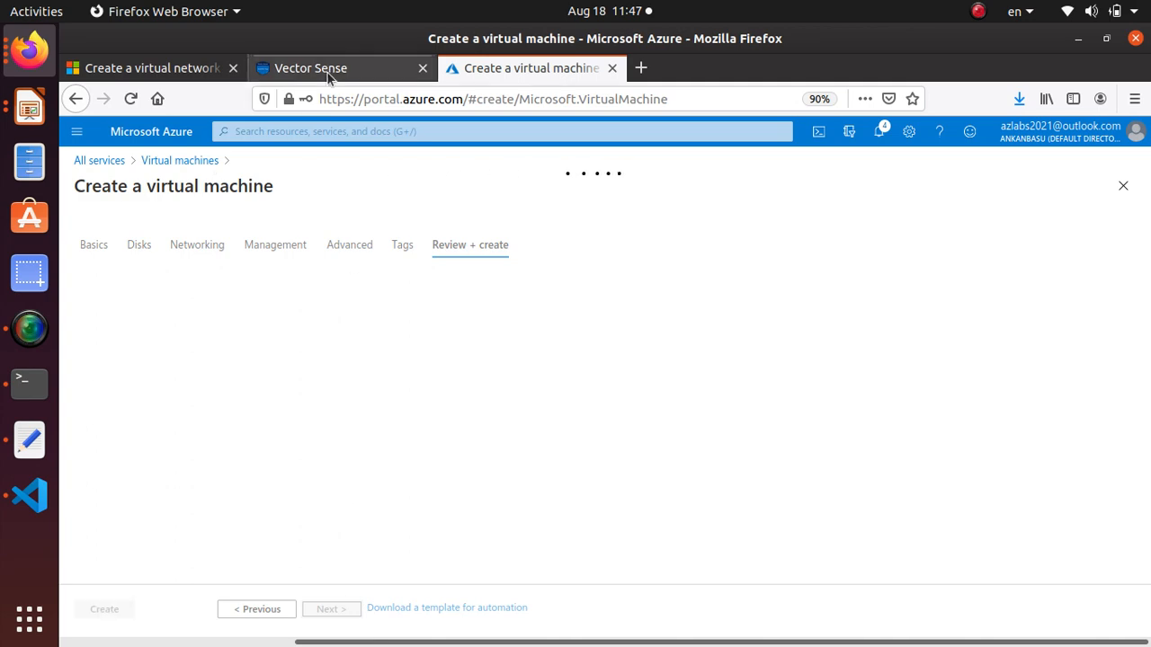
Read the quickstart's instruction on validating and creating the virtual machine, and return to the final review in the Azure portal.
left_click(150, 68)
scroll(395, 322, "down", 5)
scroll(395, 322, "down", 3)
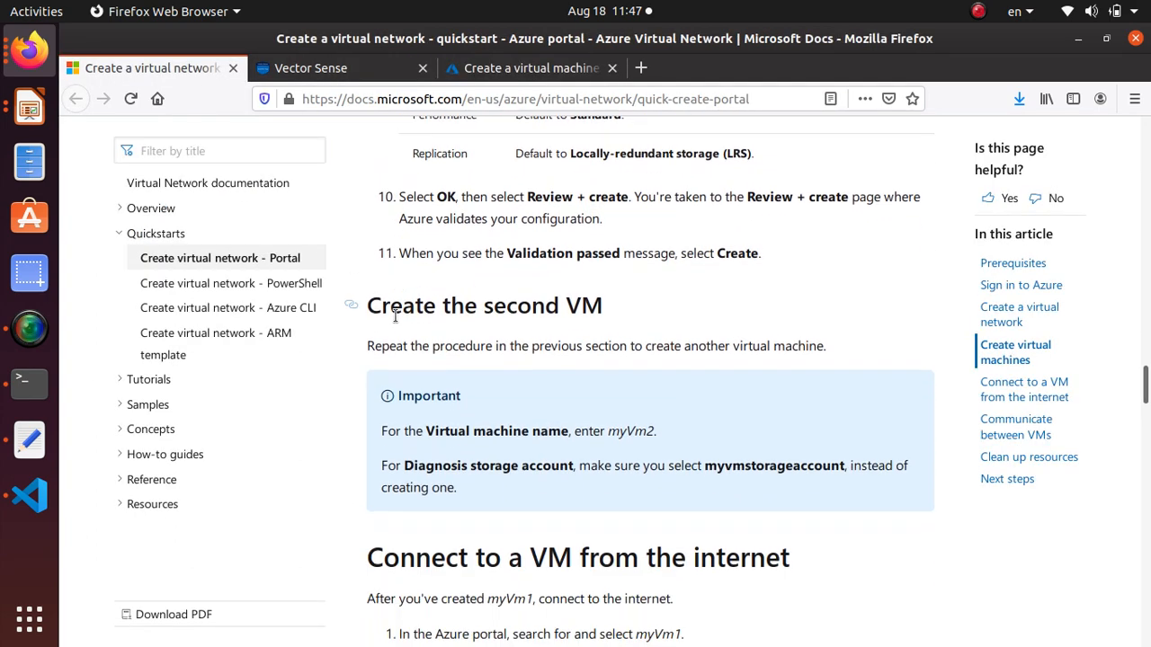
triple_click(570, 256)
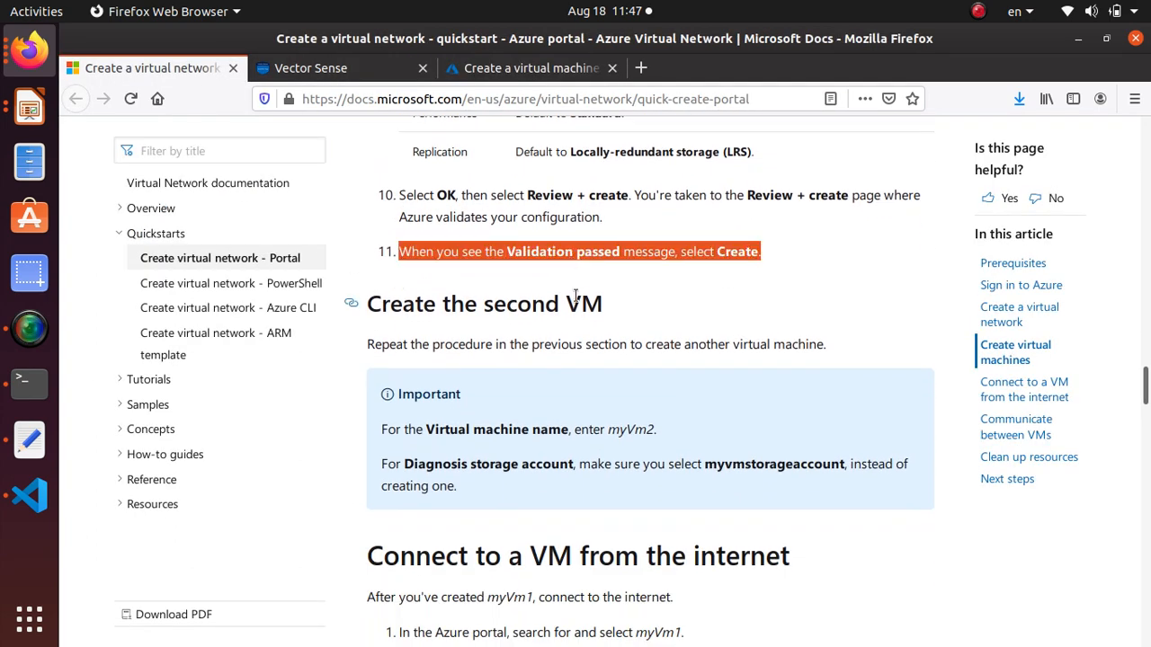
left_click(480, 72)
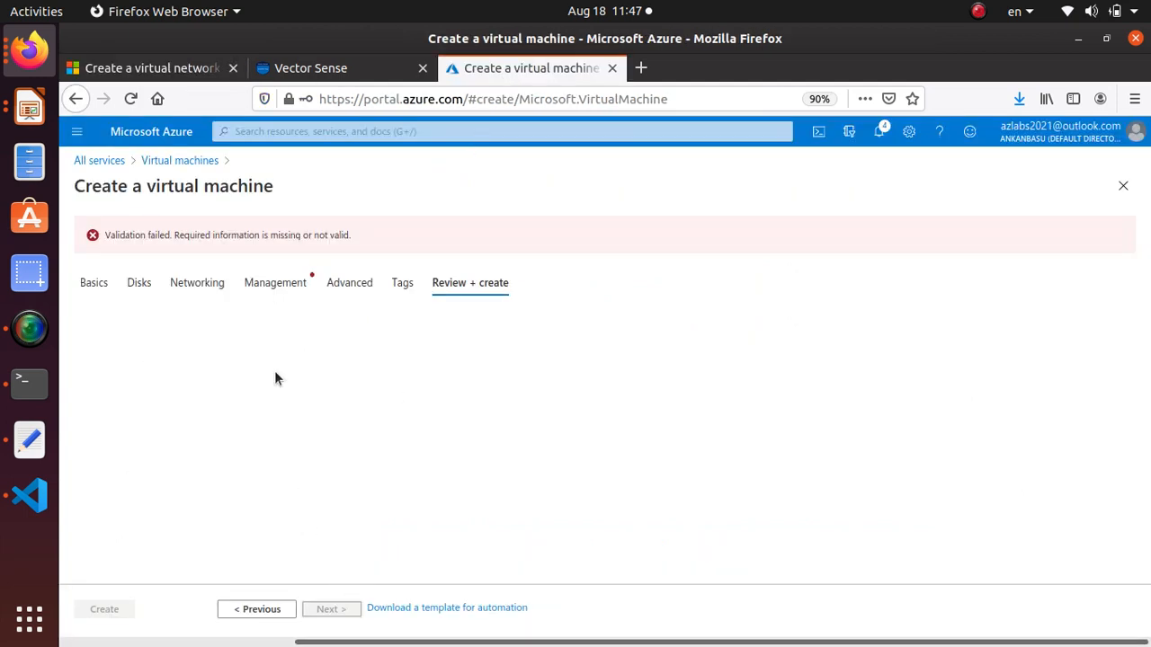
Go back to the virtual machine's Management settings and start creating a new diagnostics storage account.
left_click(288, 279)
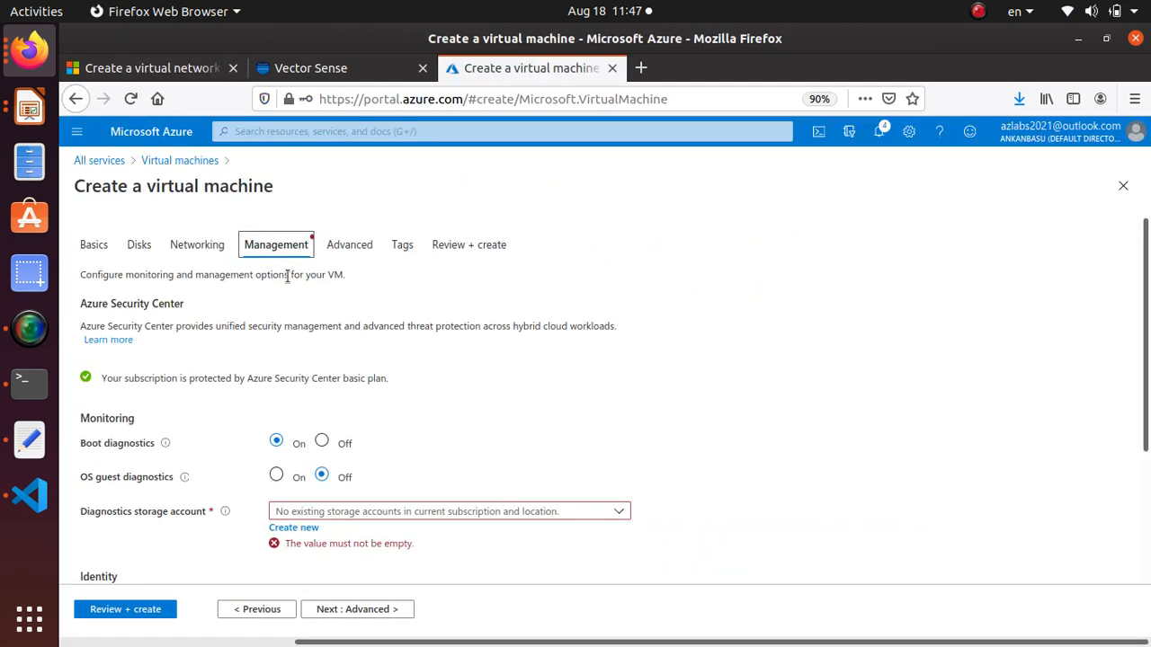
scroll(373, 516, "down", 1)
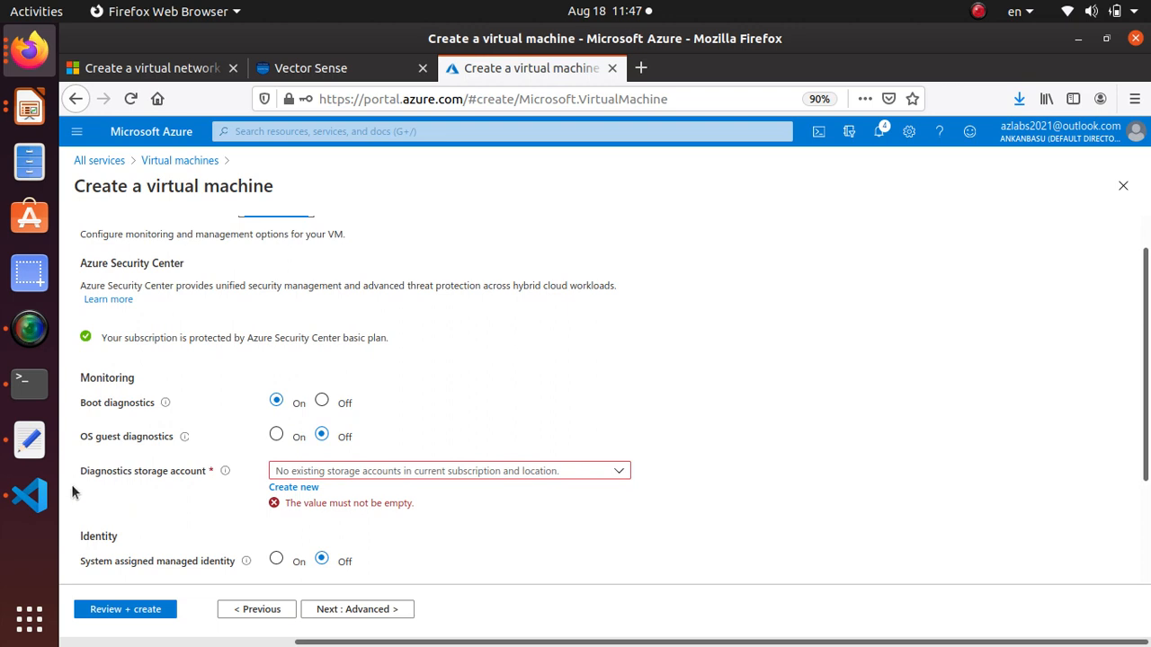
scroll(216, 463, "down", 2)
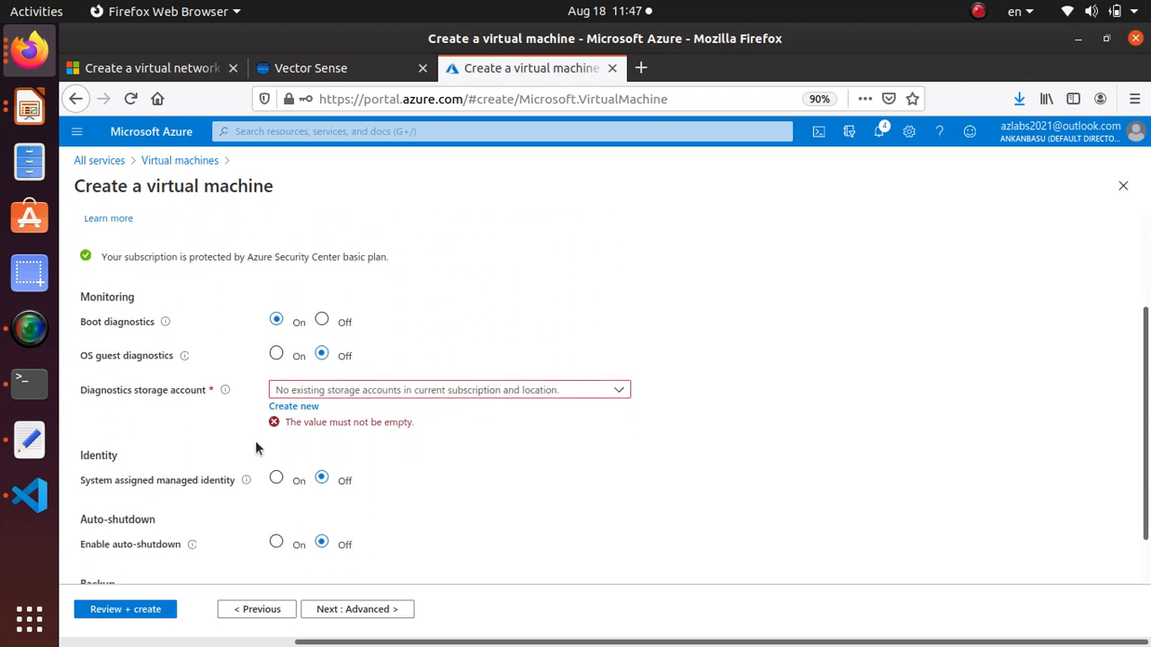
left_click(279, 397)
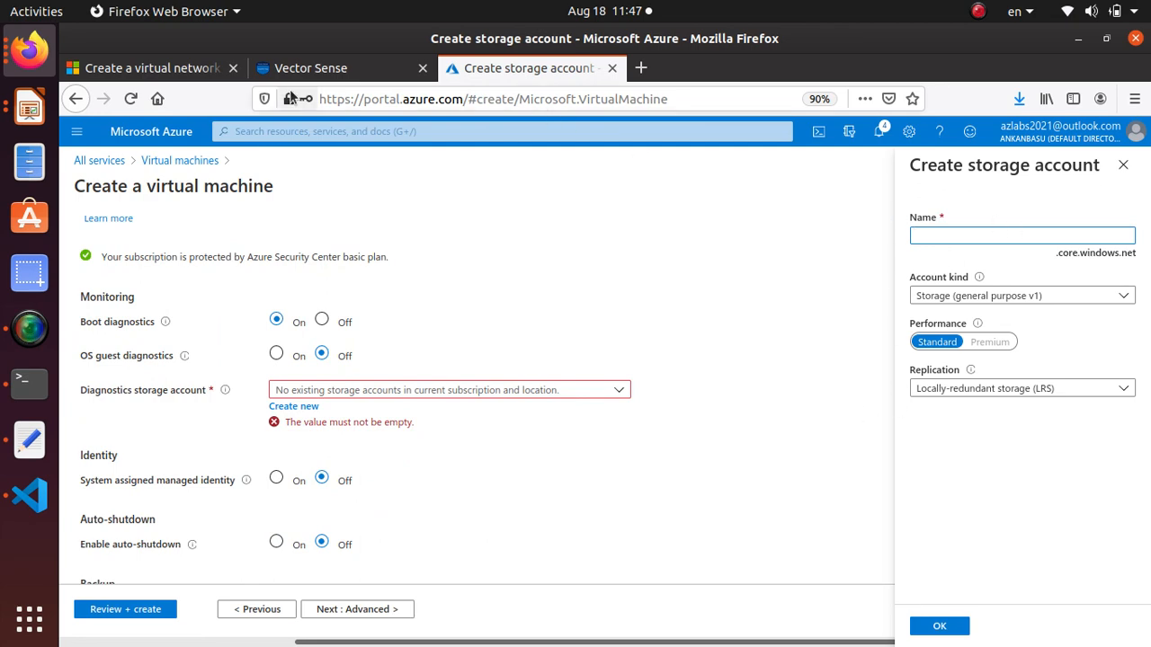
Copy the suggested storage account name from the quickstart and name the new account myvmstorageaccount432.
left_click(121, 69)
scroll(489, 376, "up", 5)
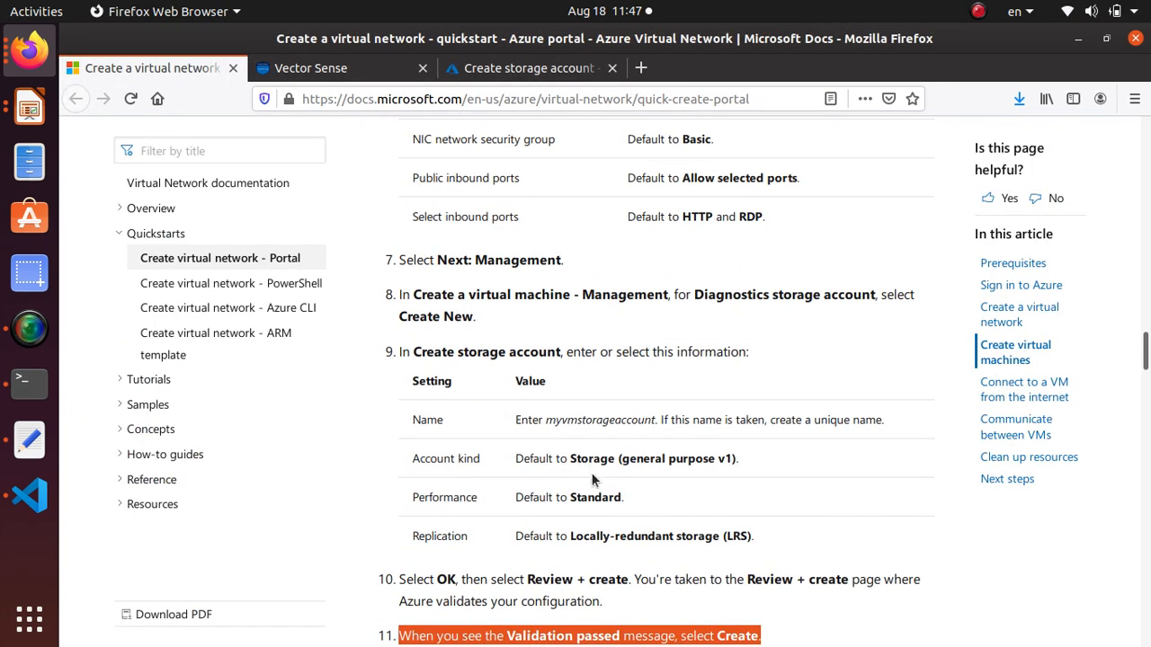
left_click_drag(656, 420, 545, 420)
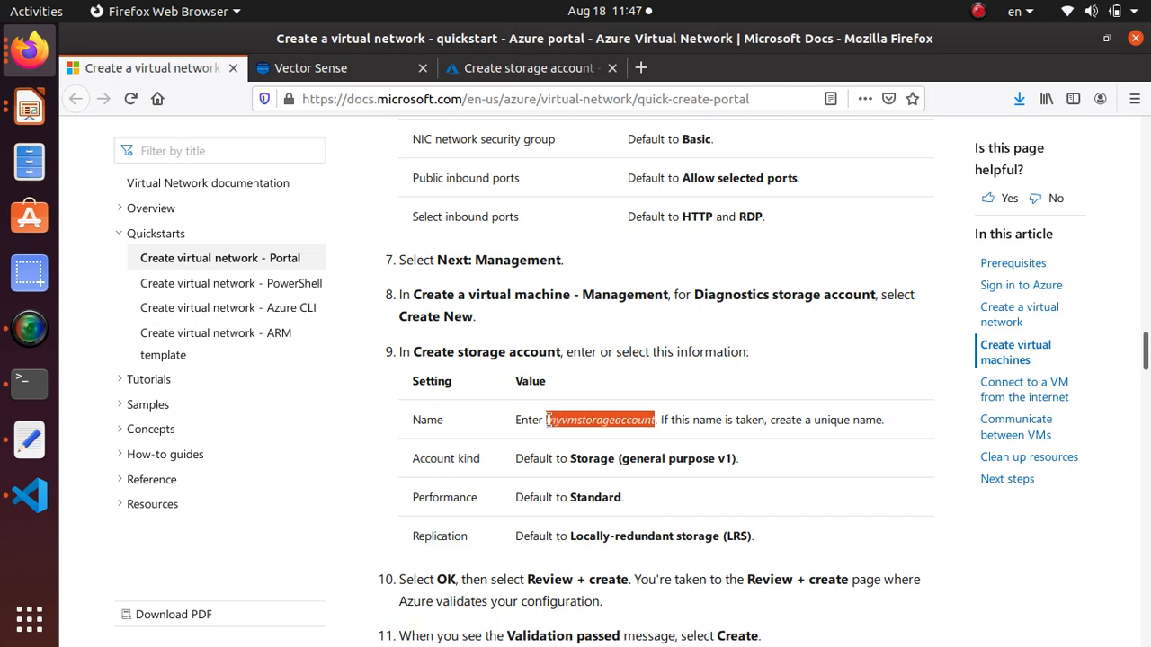
right_click(595, 428)
left_click(611, 439)
left_click(471, 70)
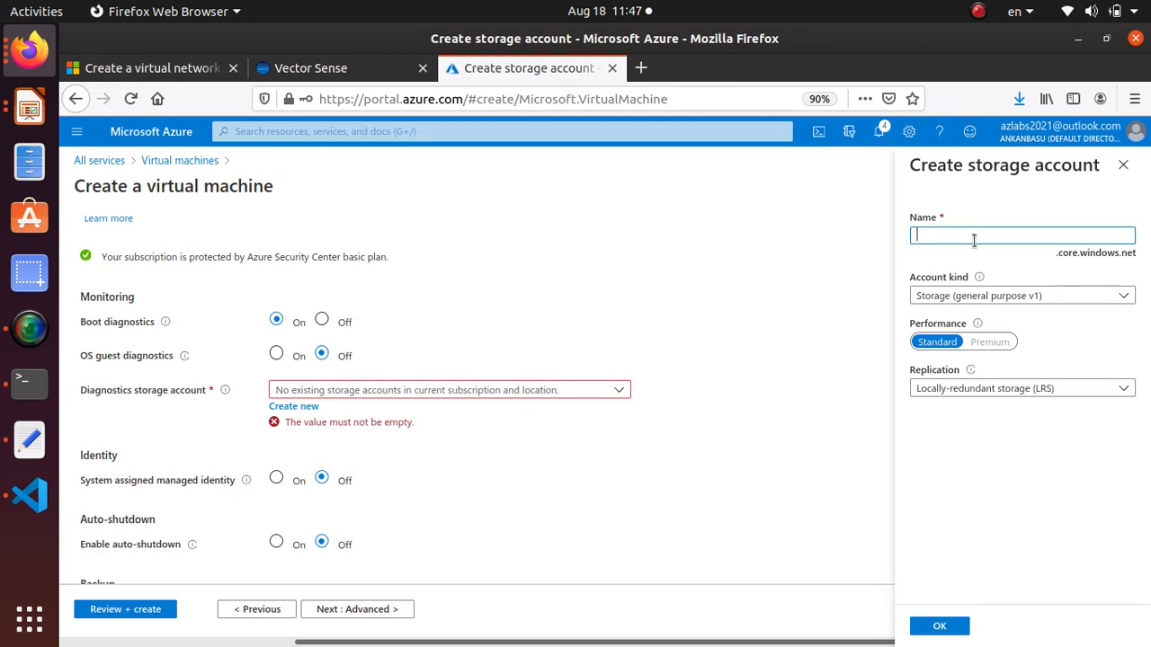
key("ctrl+v")
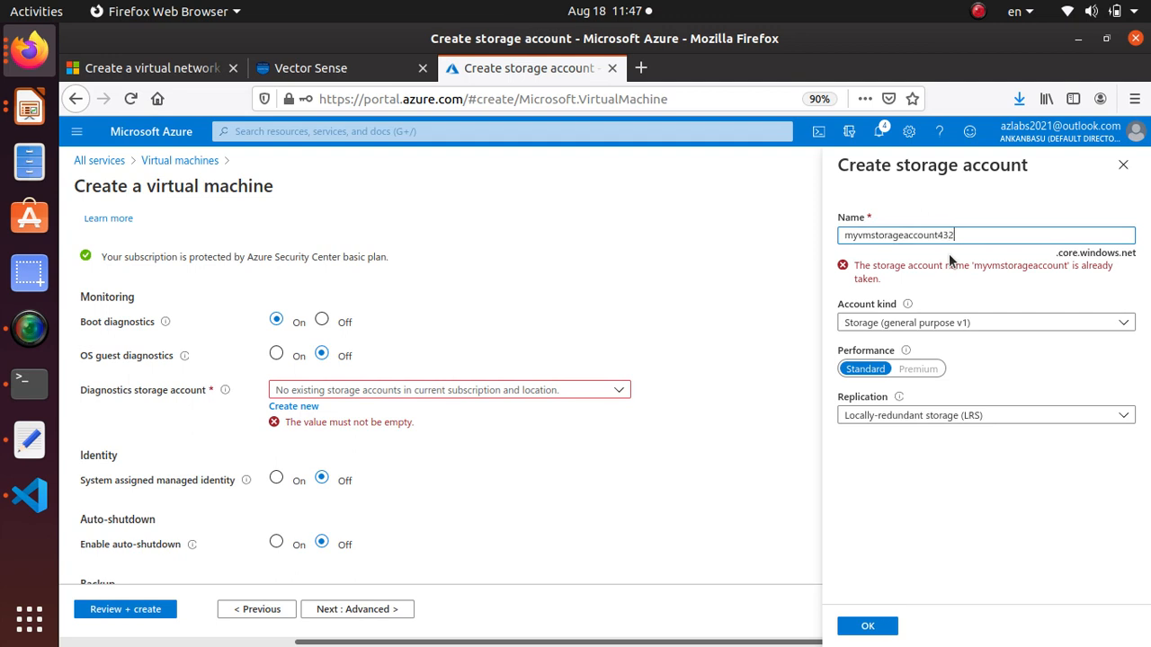
left_click_drag(1047, 238, 903, 238)
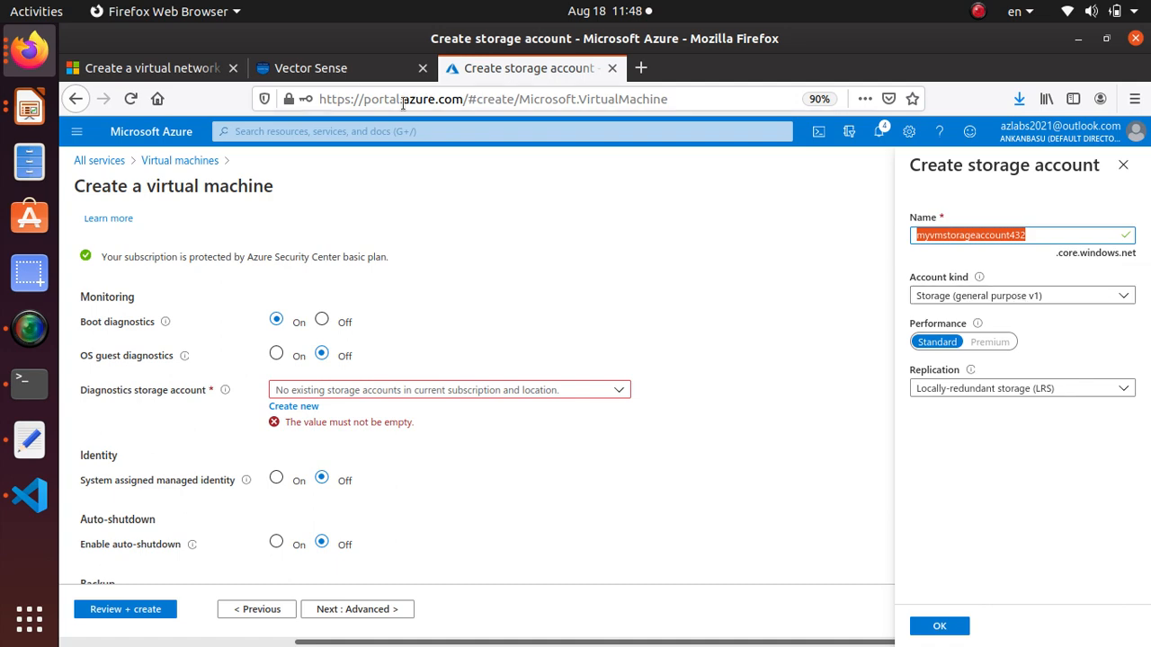
Check the storage settings against the quickstart and create the account with Storage (general purpose v1), Standard performance and Locally-redundant storage (LRS).
left_click(182, 70)
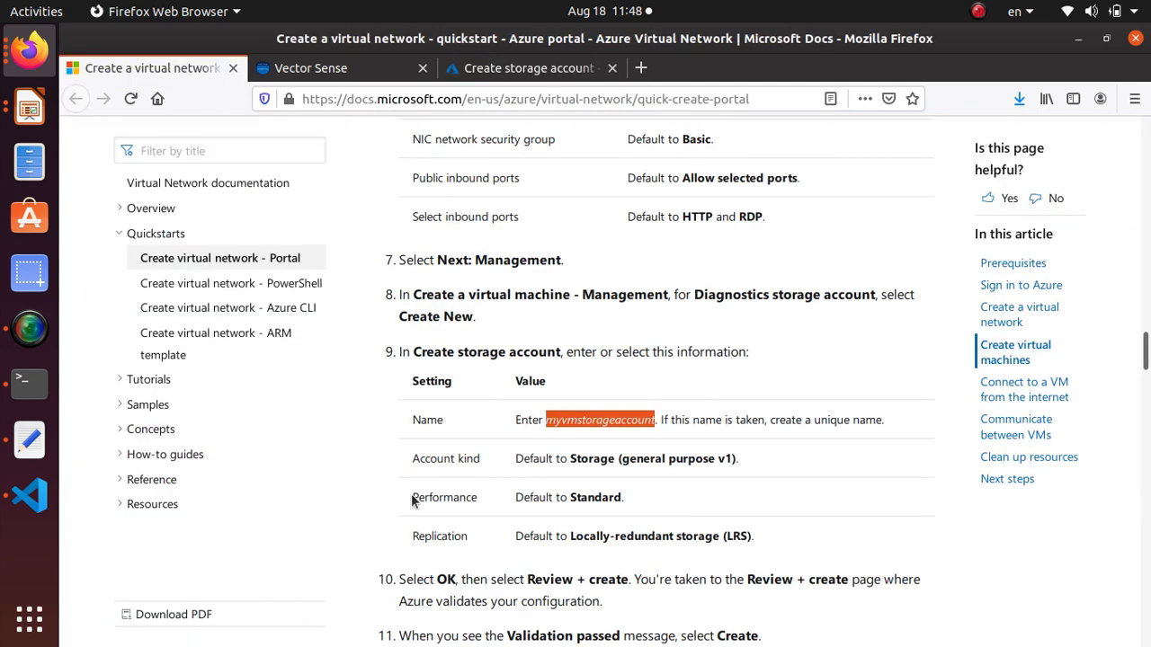
triple_click(717, 460)
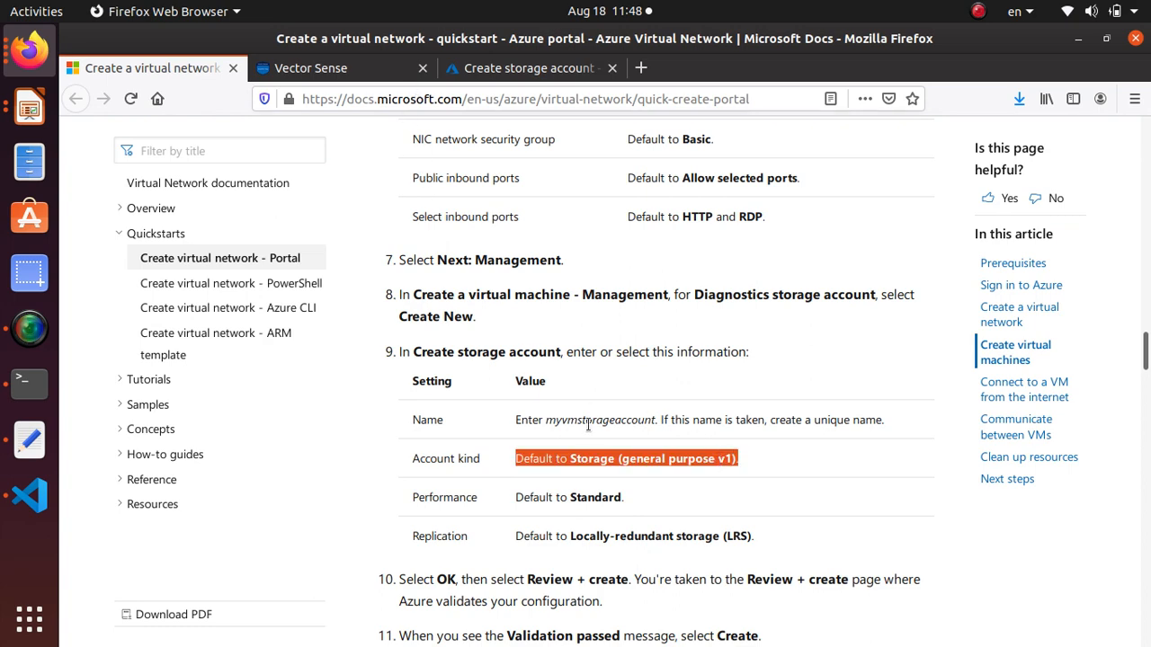
left_click(521, 68)
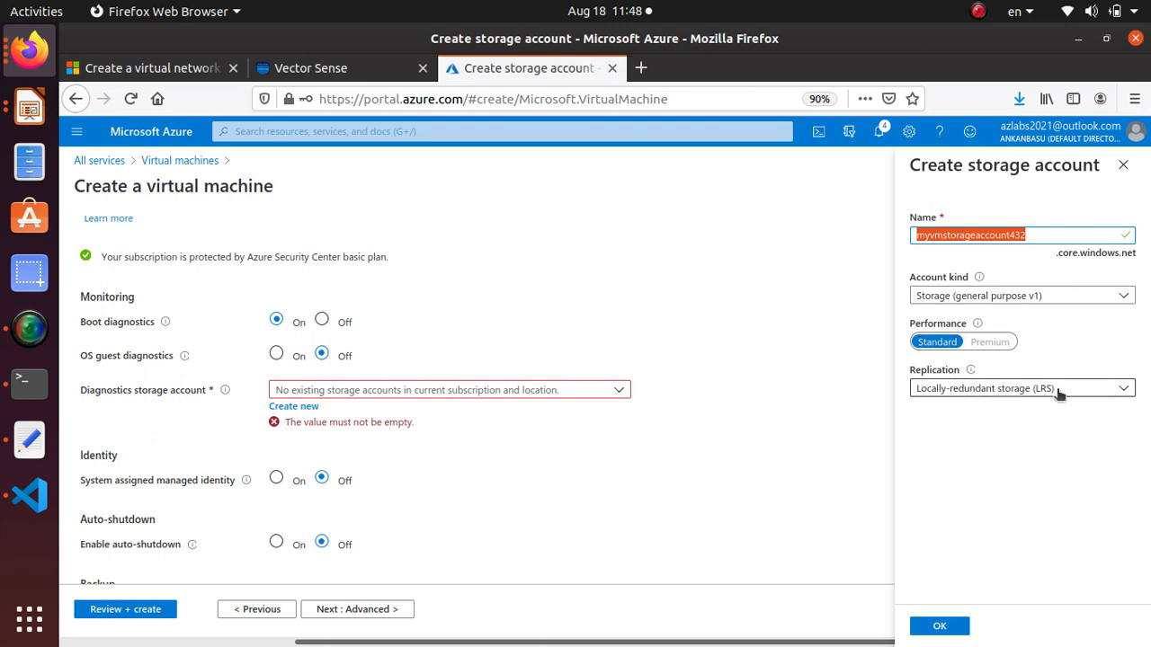
left_click(940, 627)
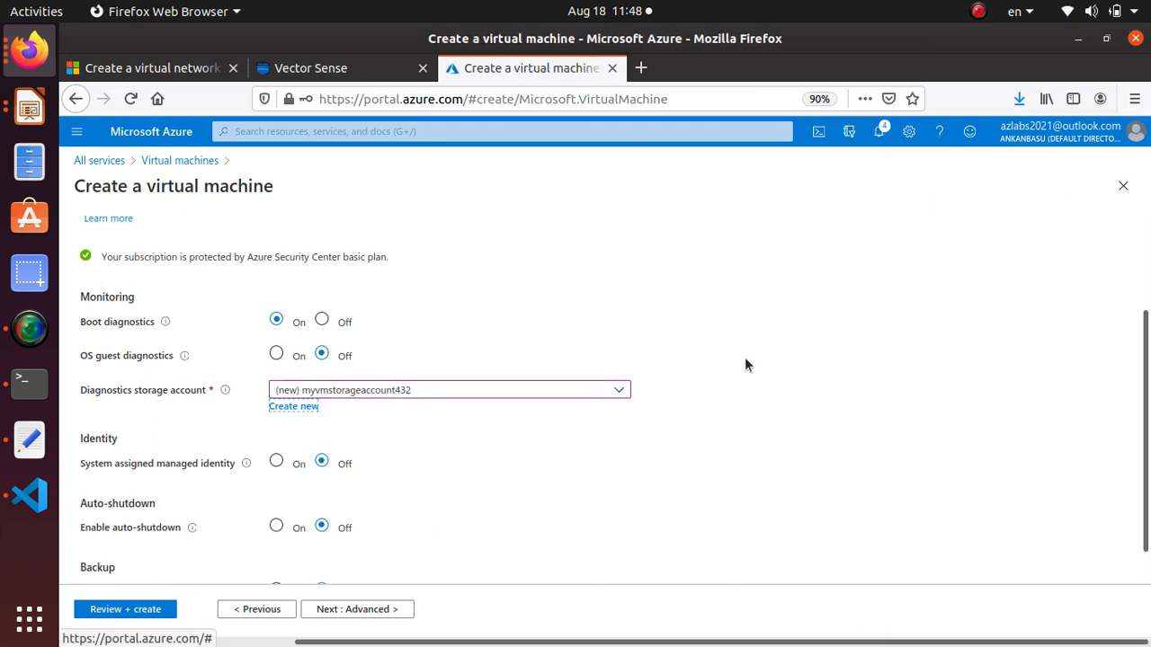
Check the remaining Management settings, run the final review again and create the virtual machine myVm1.
scroll(248, 519, "down", 1)
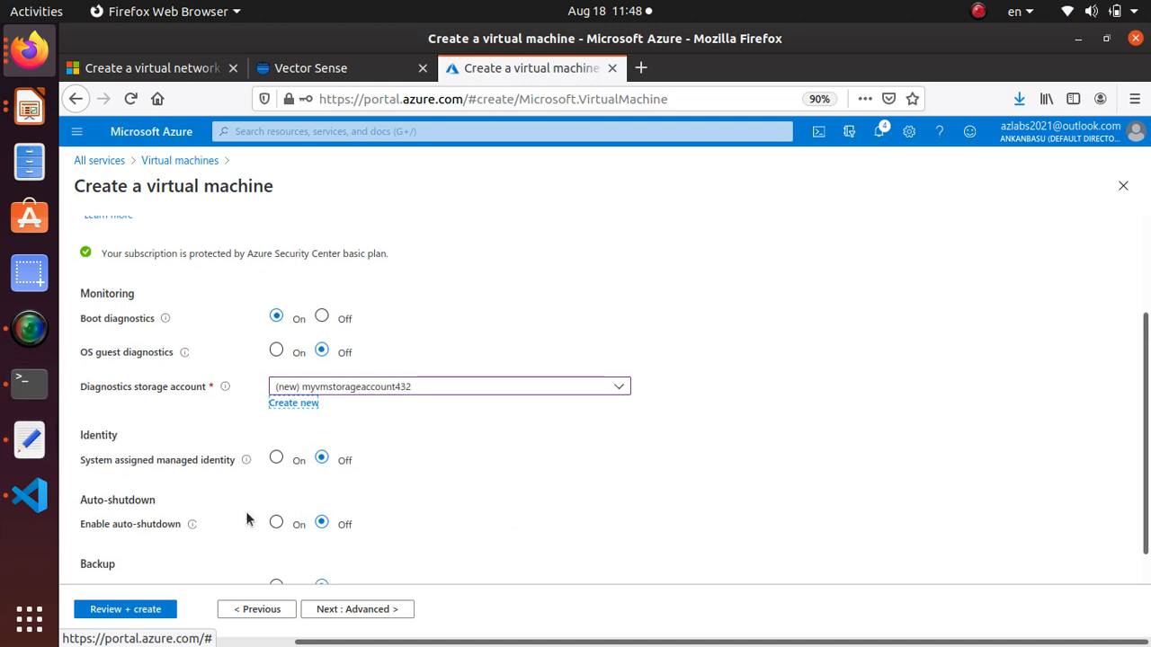
scroll(262, 509, "up", 2)
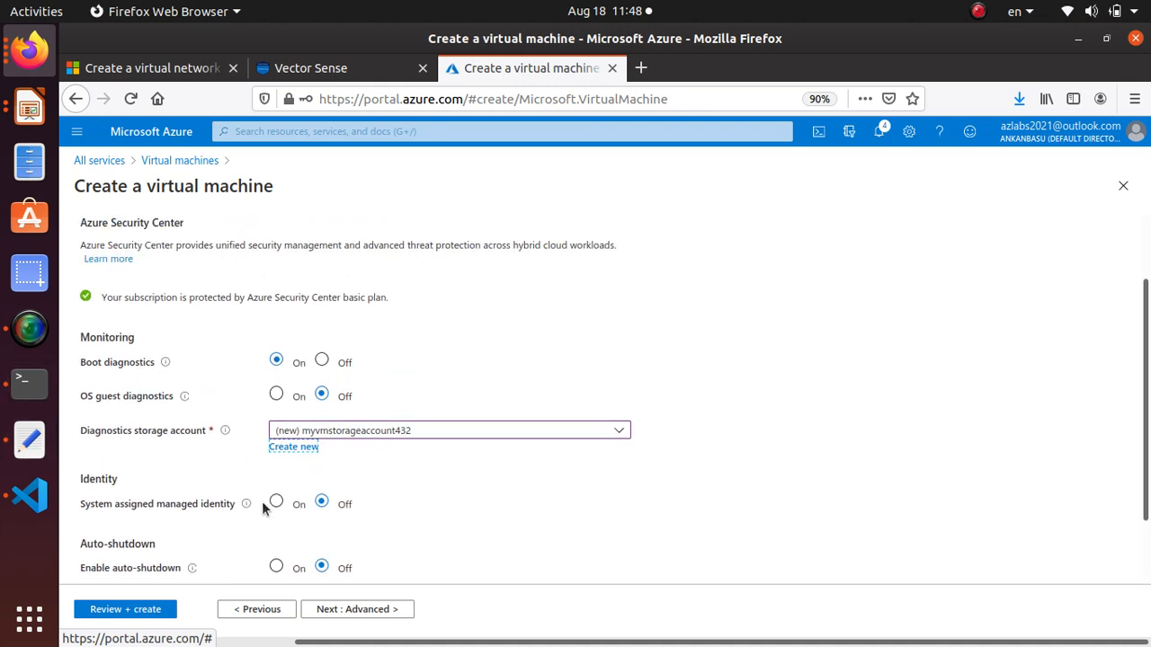
left_click(167, 612)
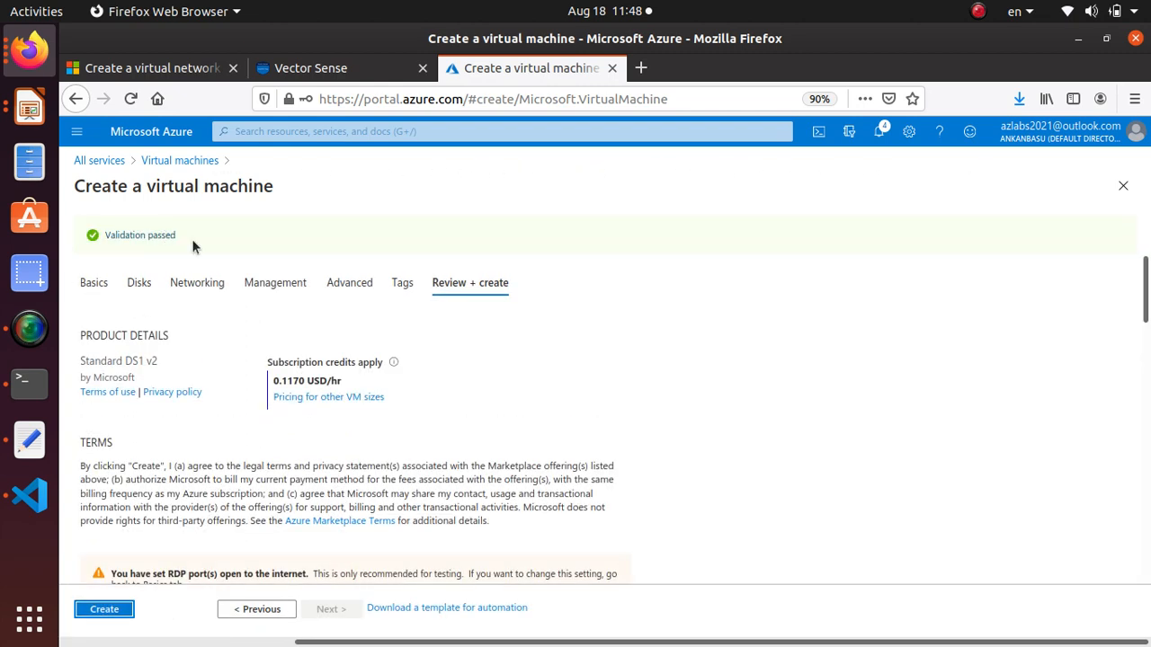
scroll(275, 261, "down", 4)
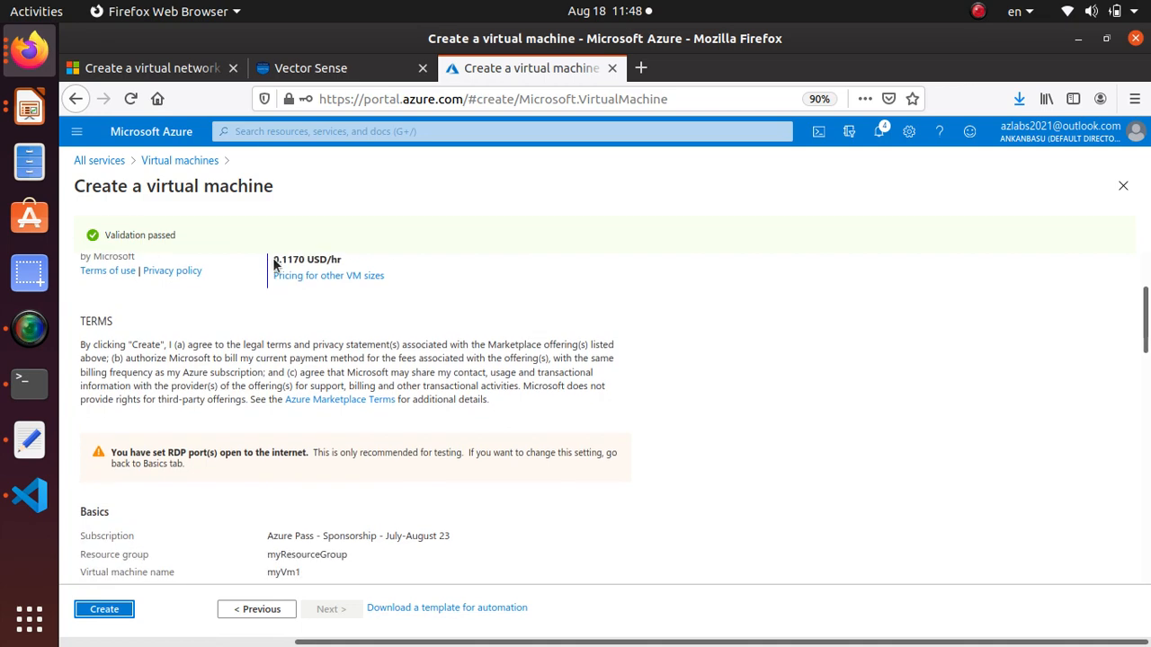
left_click(125, 615)
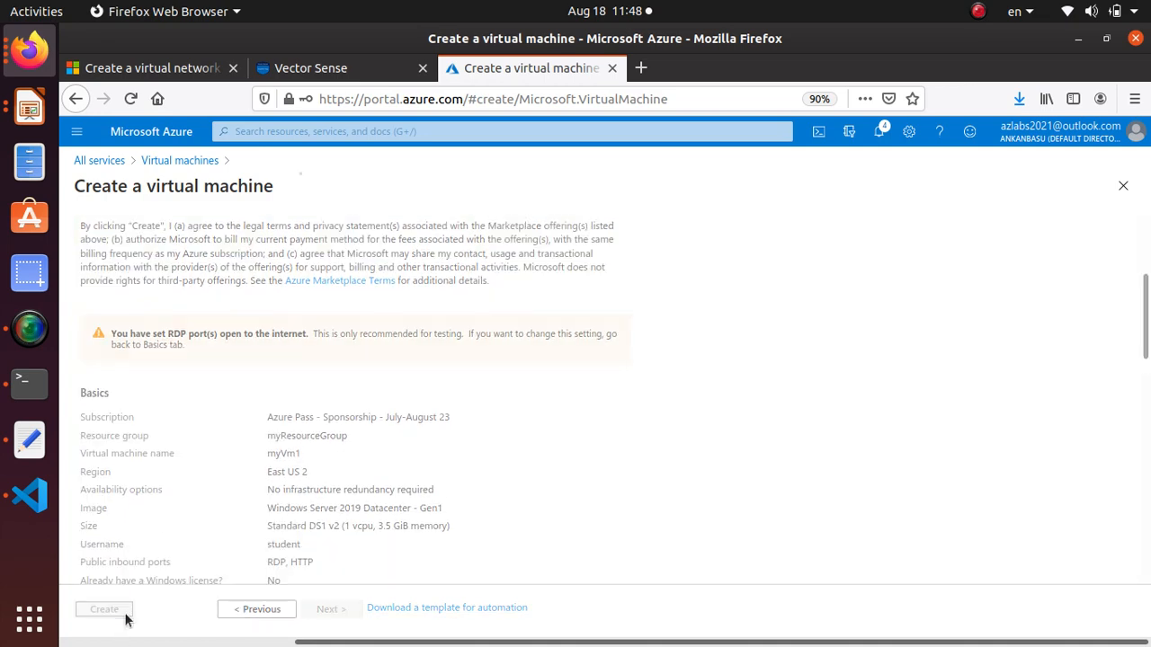
Read the quickstart guide's final steps for the first VM and its "Create the second VM" section.
left_click(148, 70)
scroll(585, 407, "down", 5)
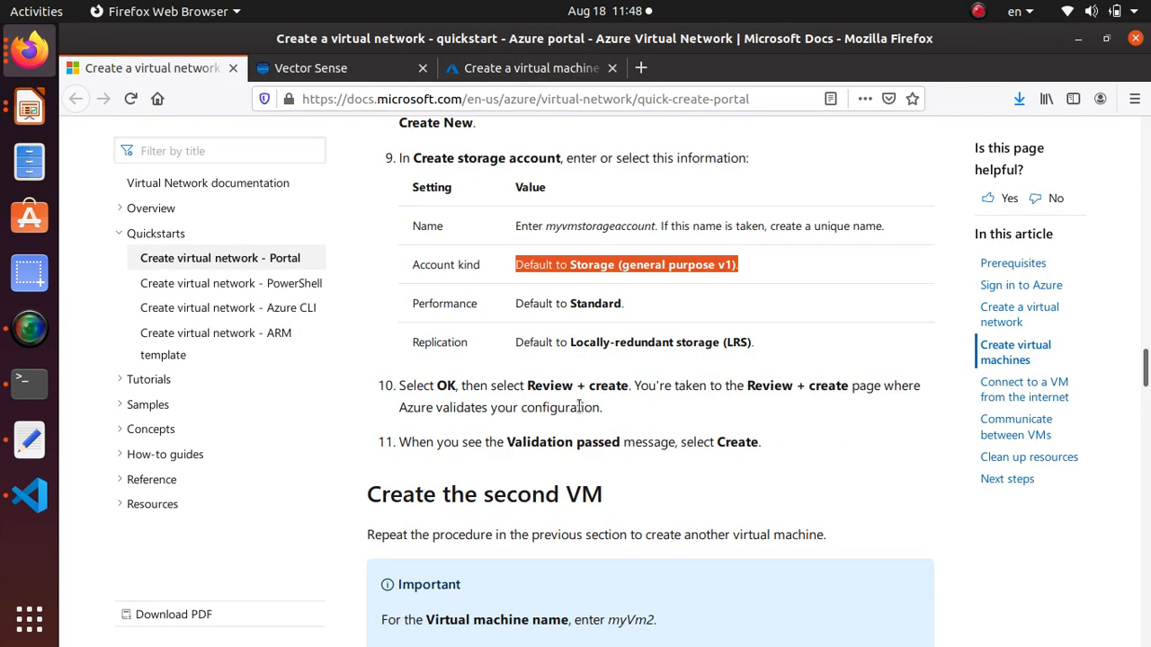
left_click_drag(761, 398, 394, 179)
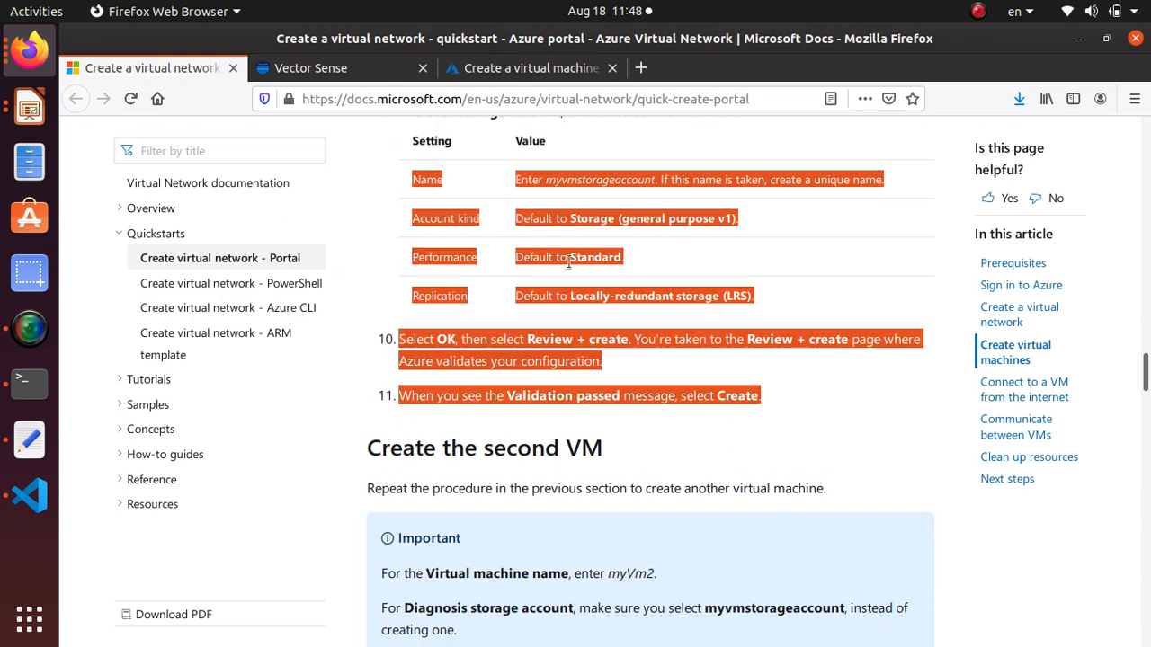
scroll(539, 270, "down", 3)
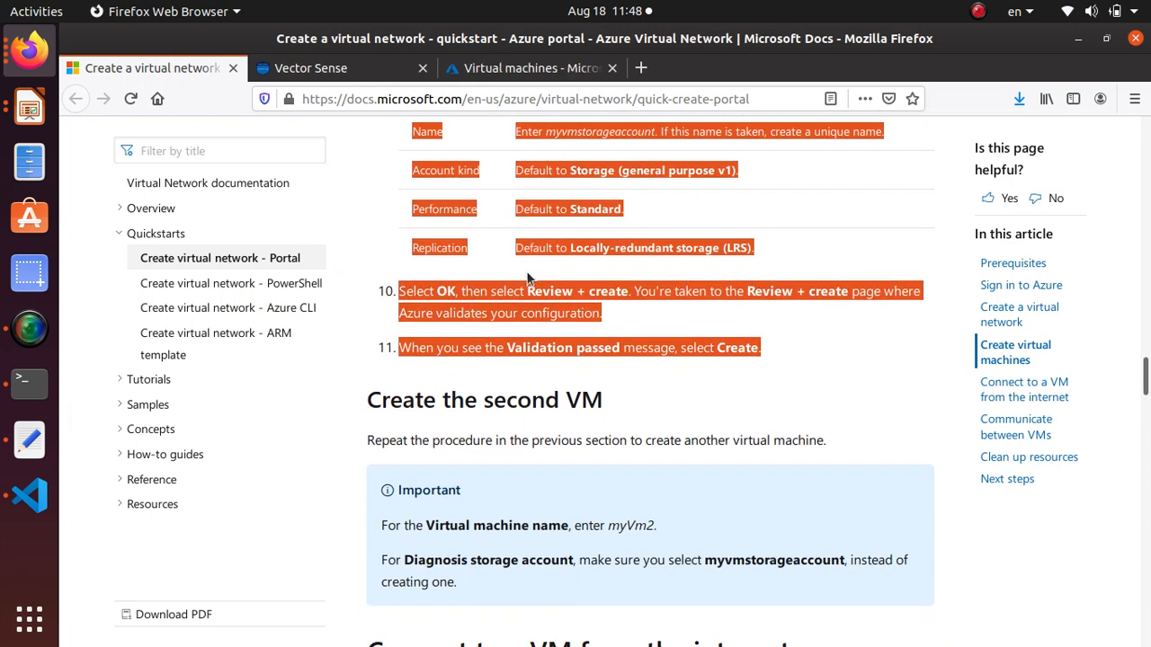
scroll(527, 291, "down", 1)
triple_click(576, 259)
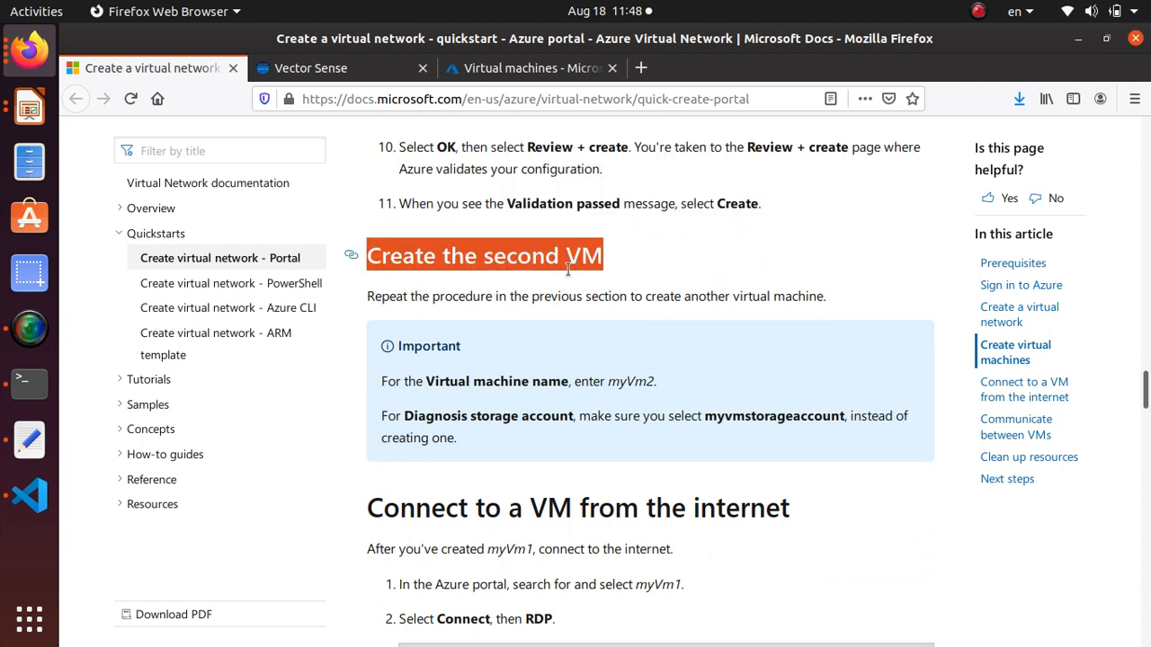
scroll(576, 259, "down", 2)
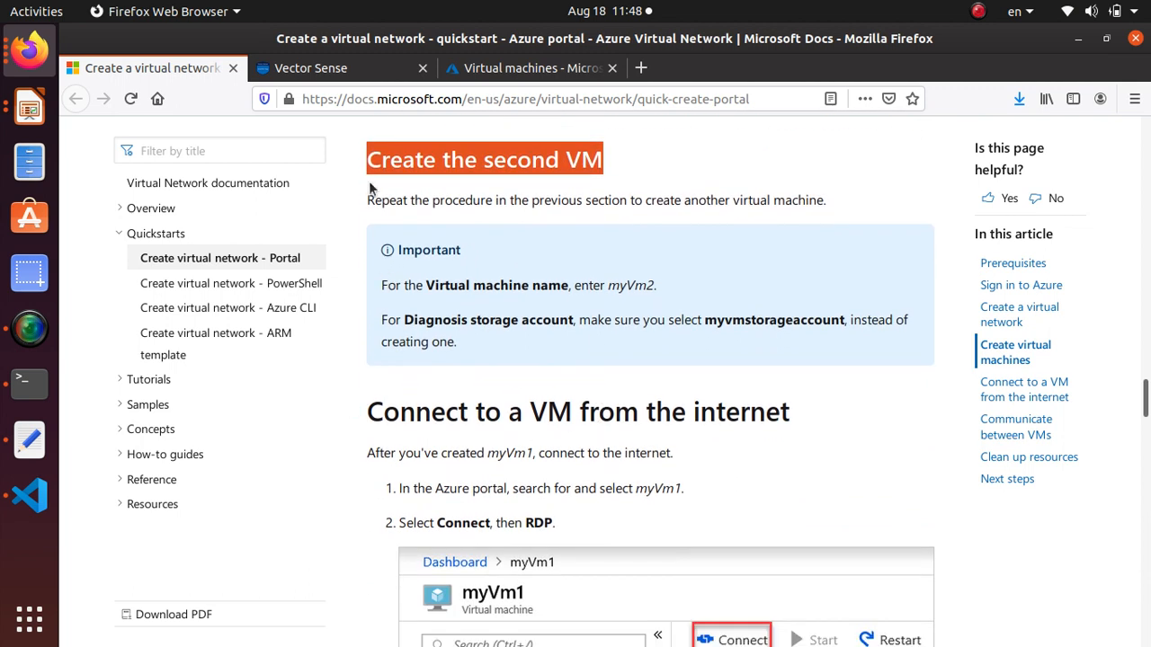
left_click_drag(374, 199, 863, 207)
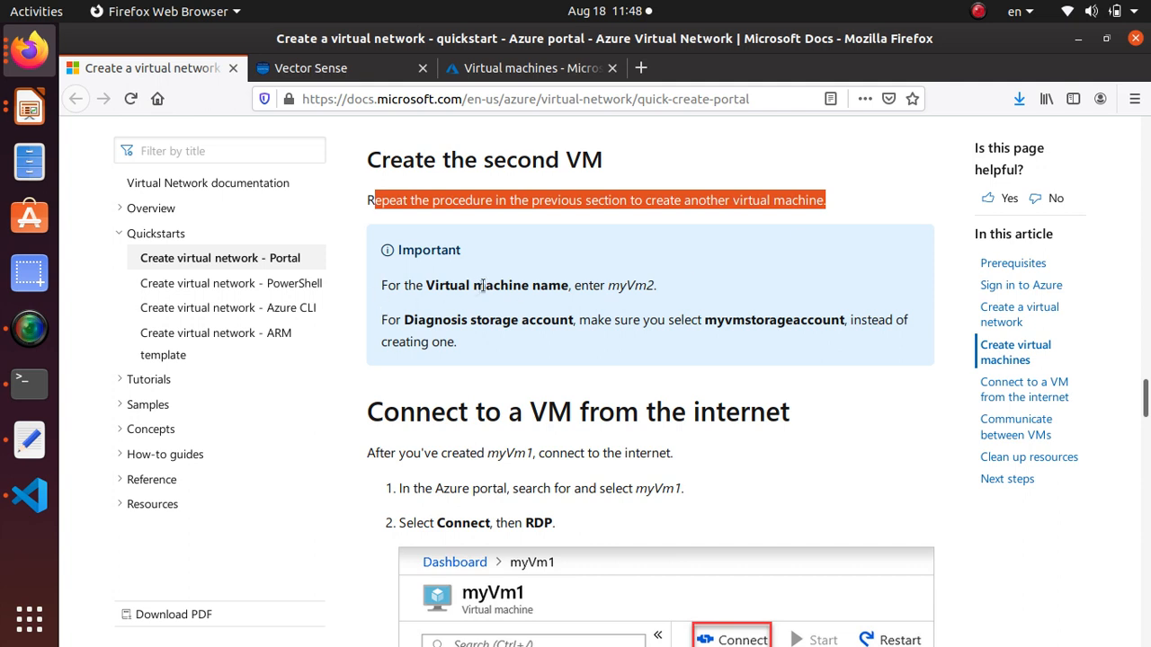
Copy the virtual machine name myVm2 from the guide and read the note on the diagnosis storage account.
left_click_drag(609, 285, 649, 284)
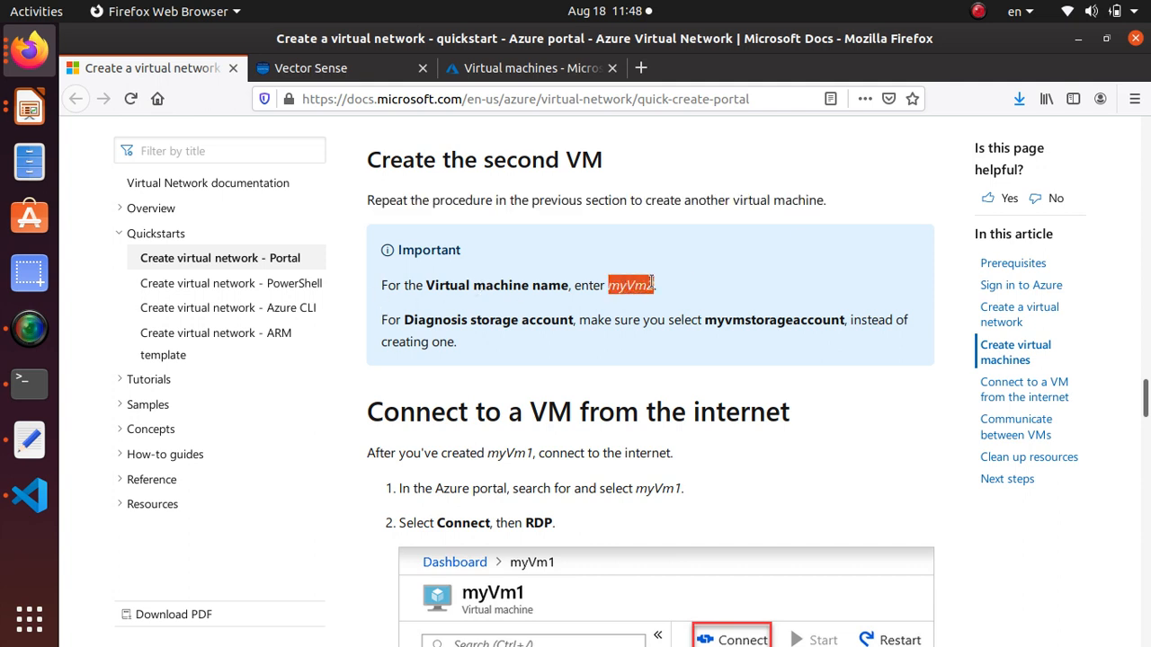
right_click(632, 284)
left_click(661, 293)
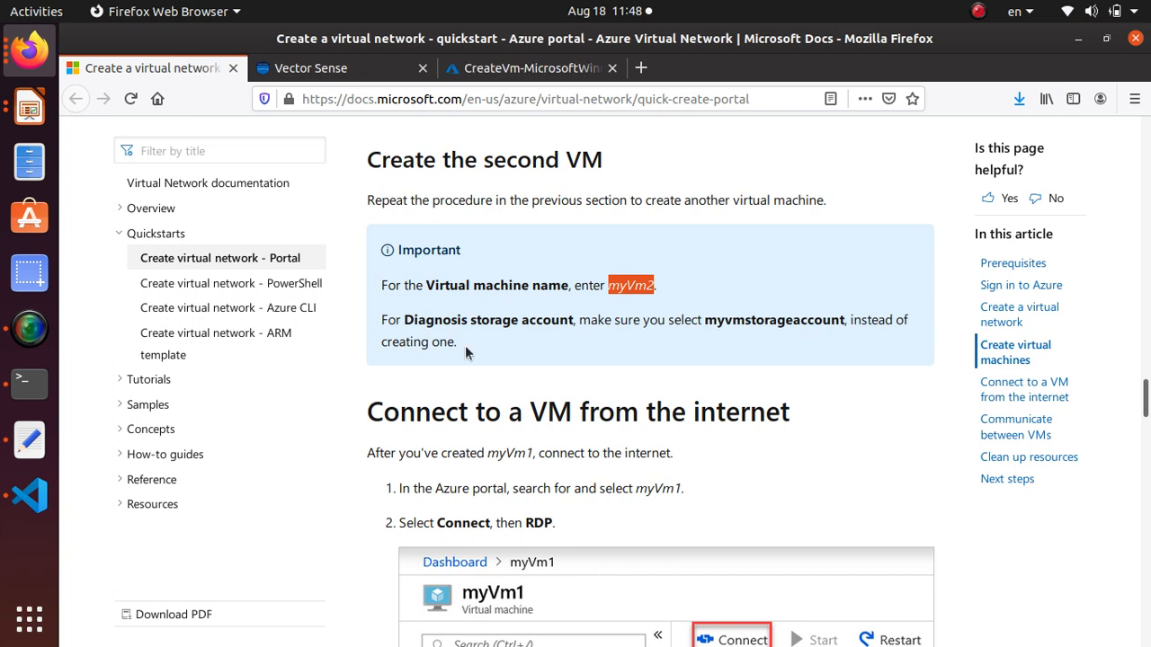
left_click_drag(465, 345, 380, 318)
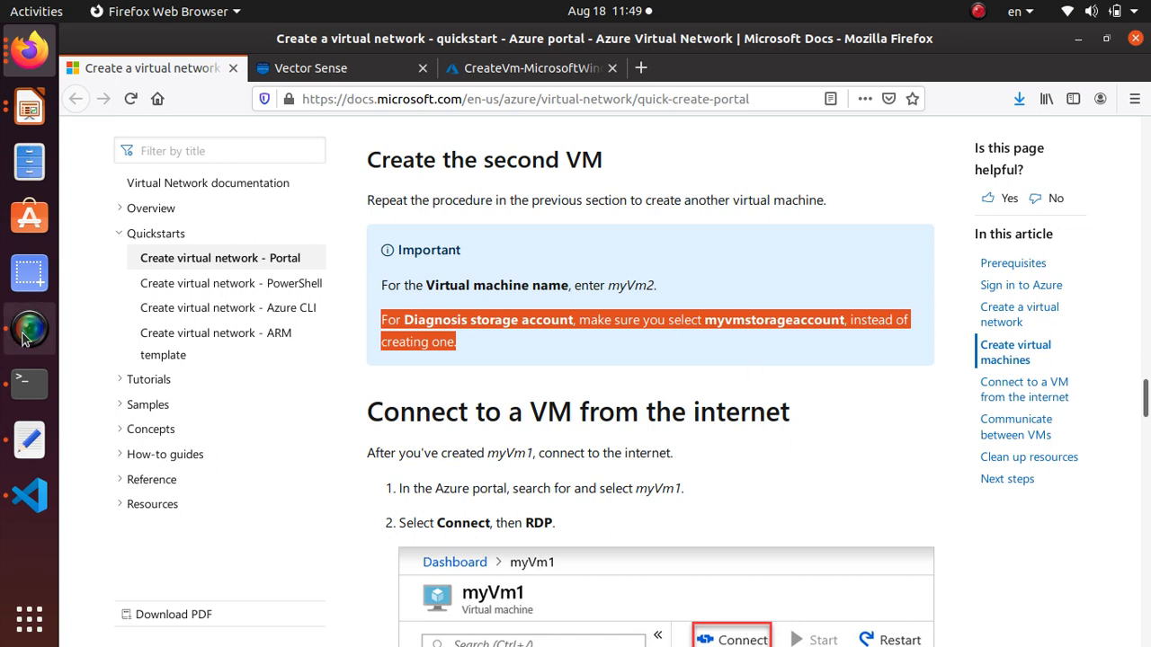
Switch back to the Azure portal and start creating a new virtual machine from the Virtual machines service.
left_click(504, 69)
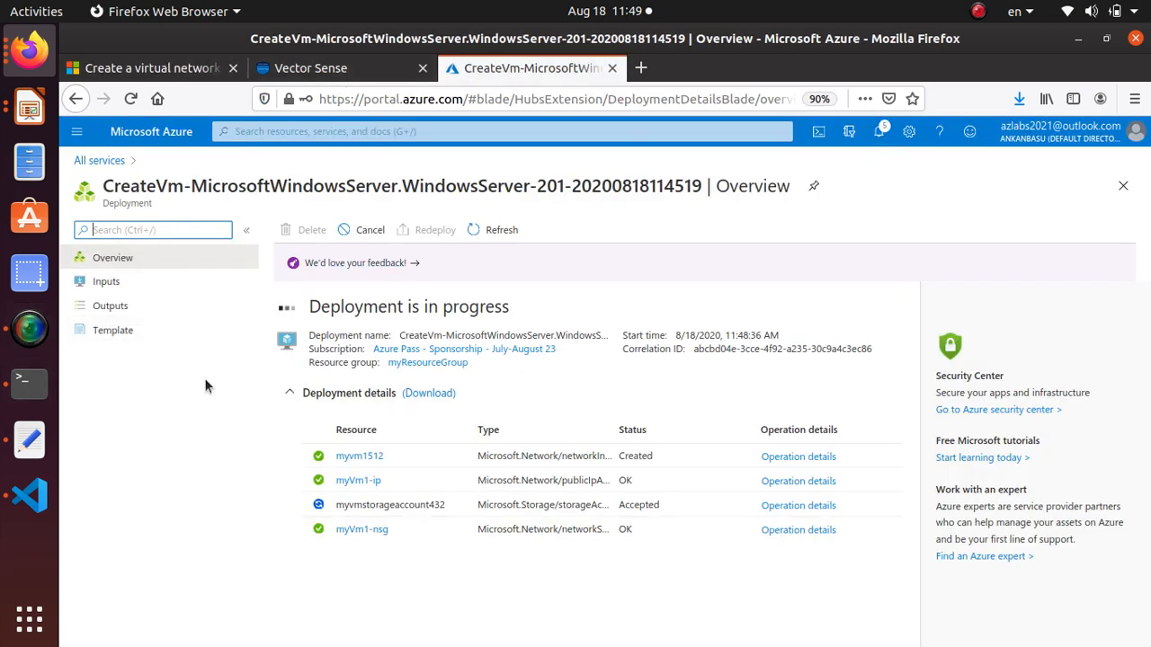
left_click(249, 130)
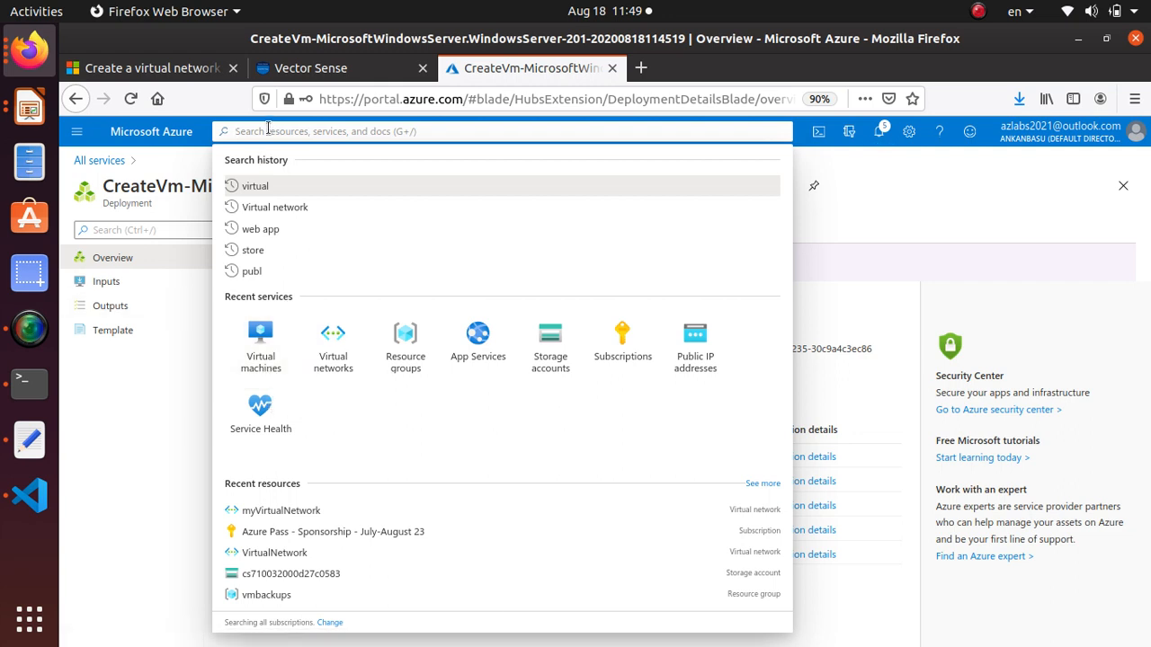
left_click(260, 360)
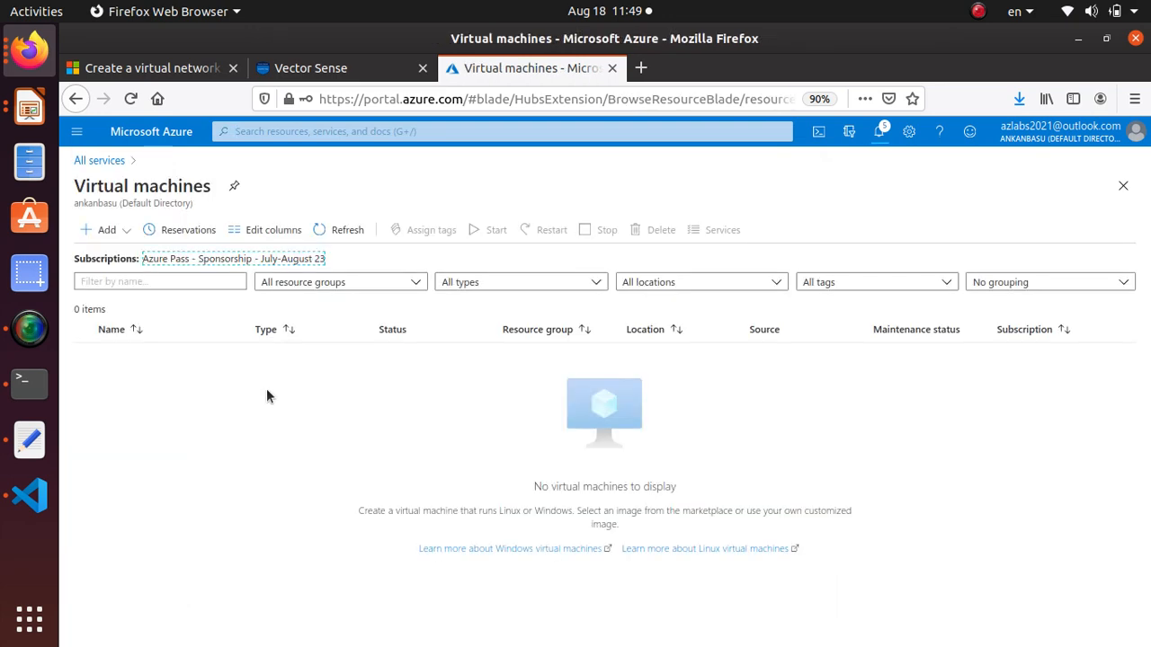
left_click(99, 230)
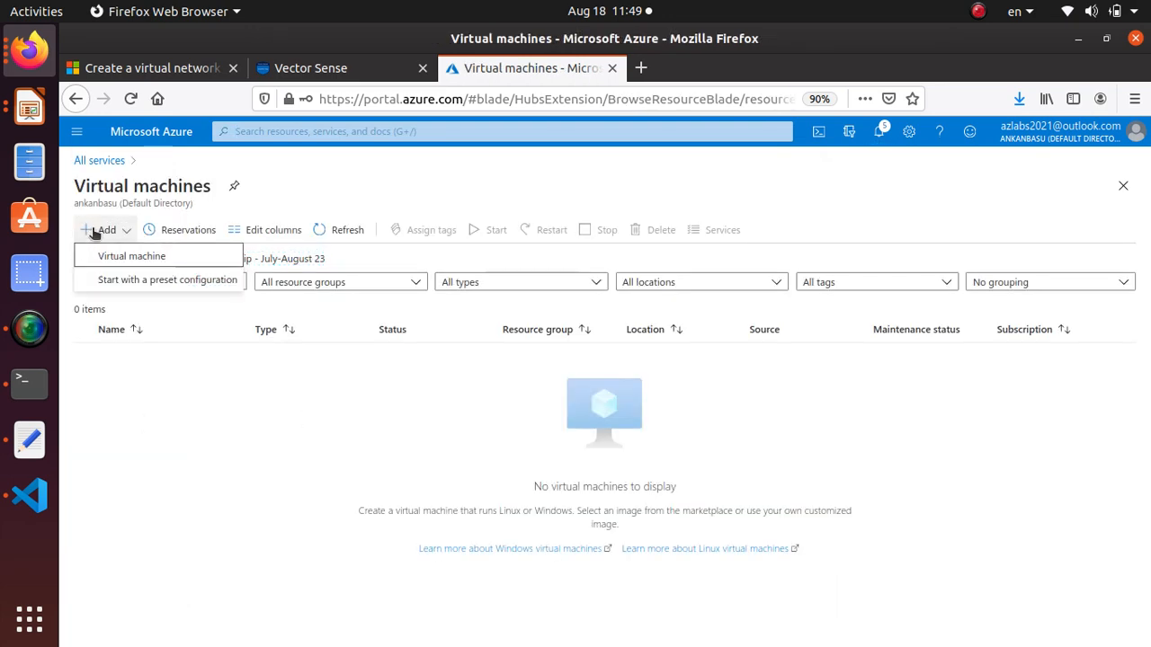
left_click(130, 258)
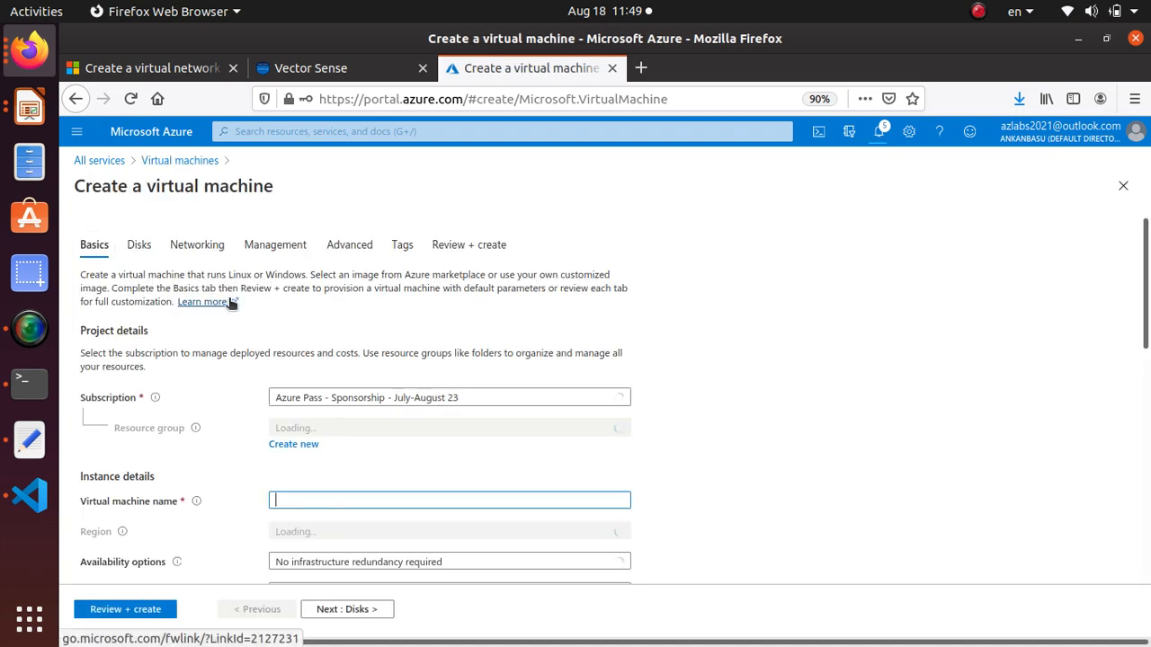
Assign the virtual machine to the resource group myResourceGroup and name it myVm2.
left_click(343, 432)
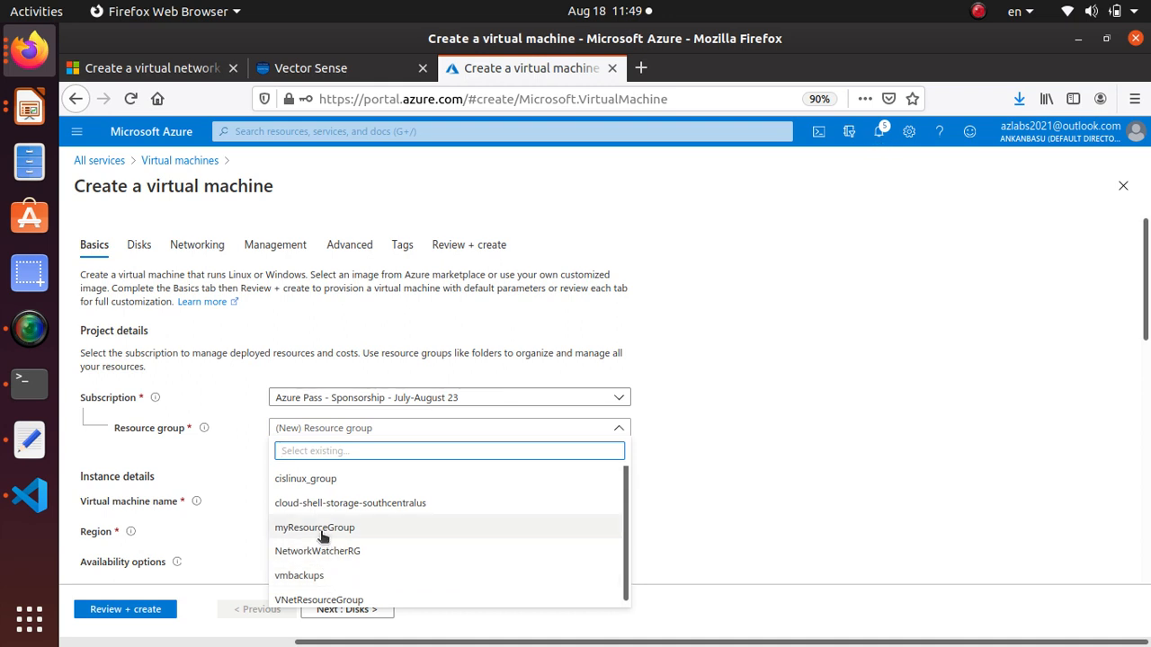
left_click(314, 528)
left_click(306, 499)
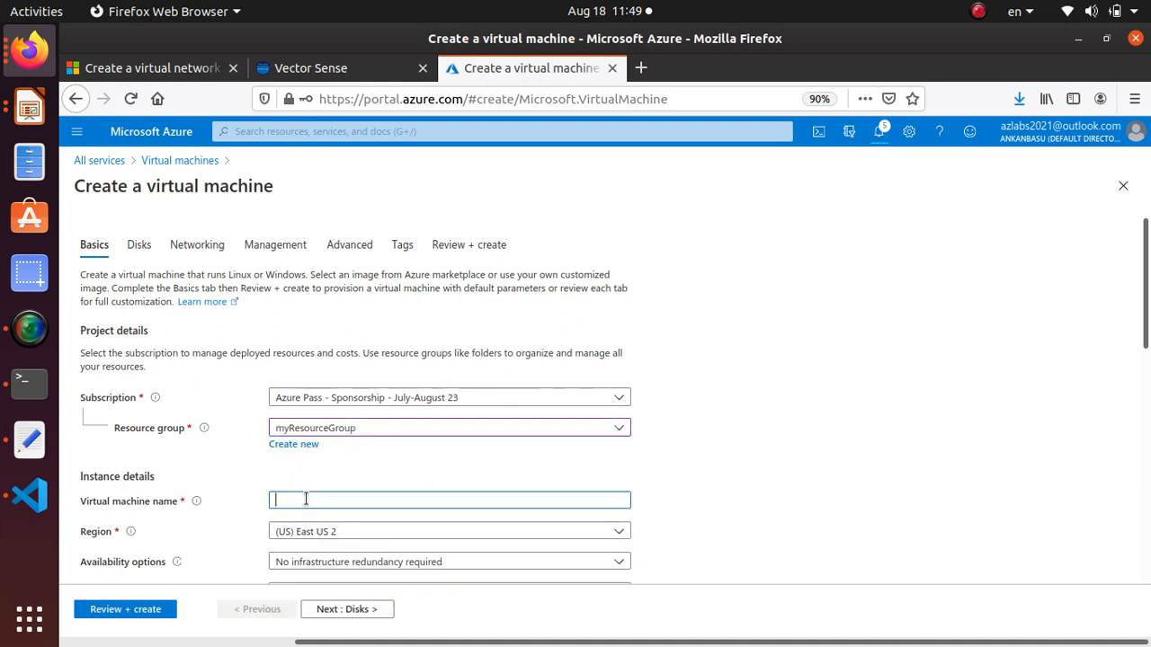
type("myVm2")
Set the virtual machine's image to Windows Server 2019 Datacenter - Gen1.
scroll(404, 406, "down", 2)
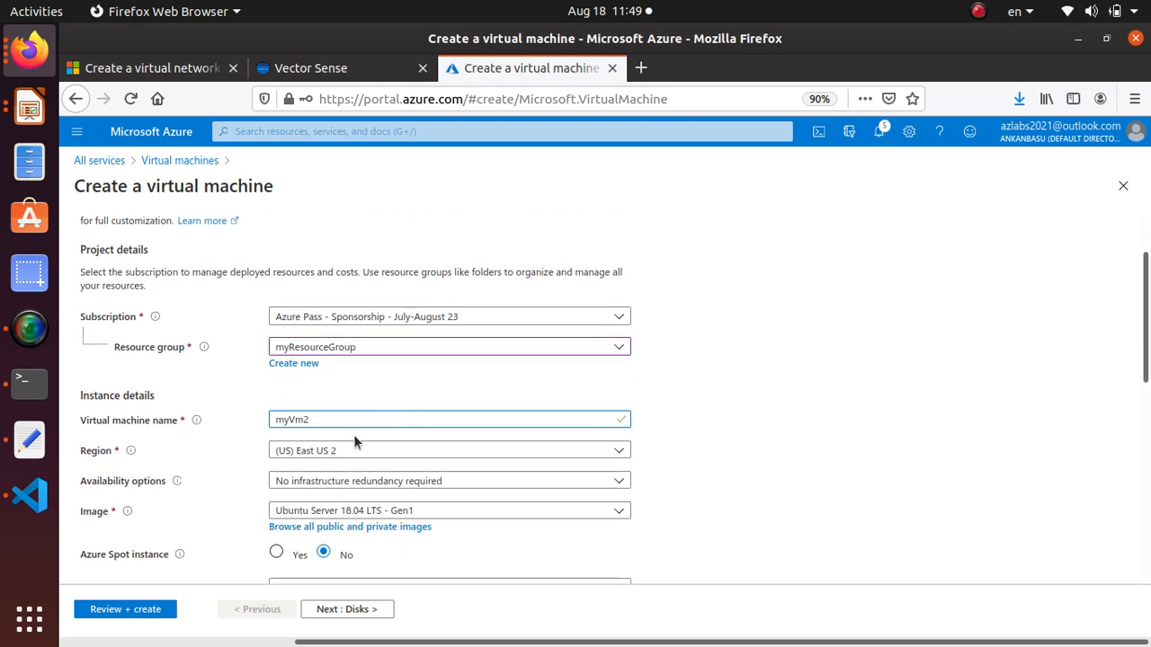
scroll(319, 418, "down", 2)
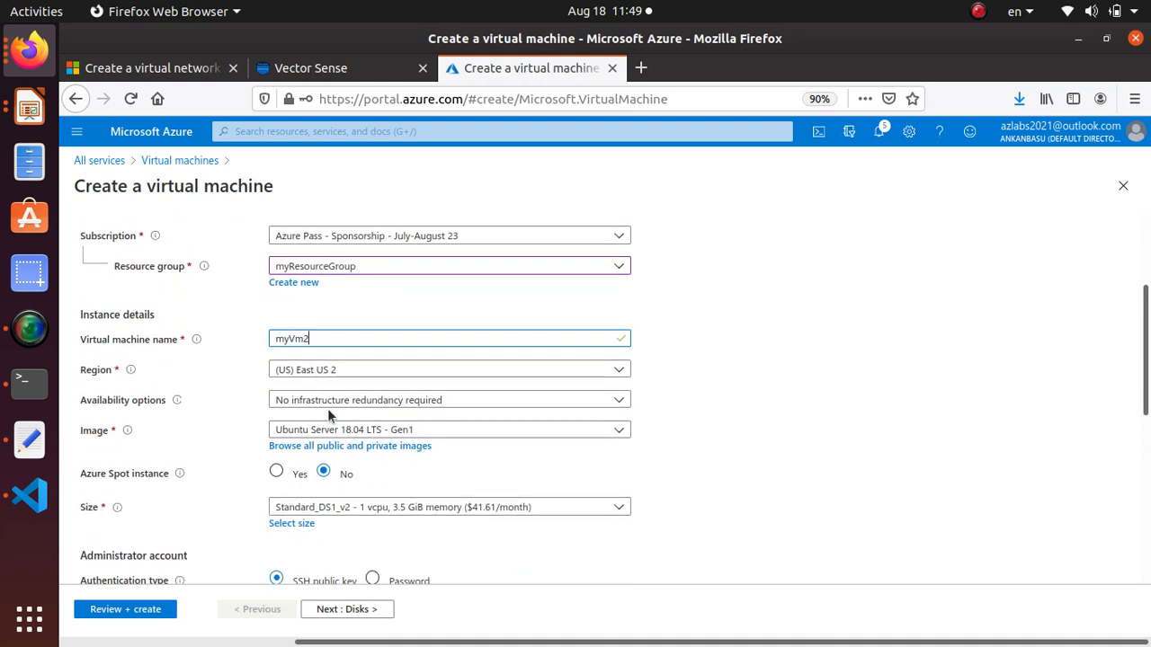
left_click(416, 430)
left_click(416, 350)
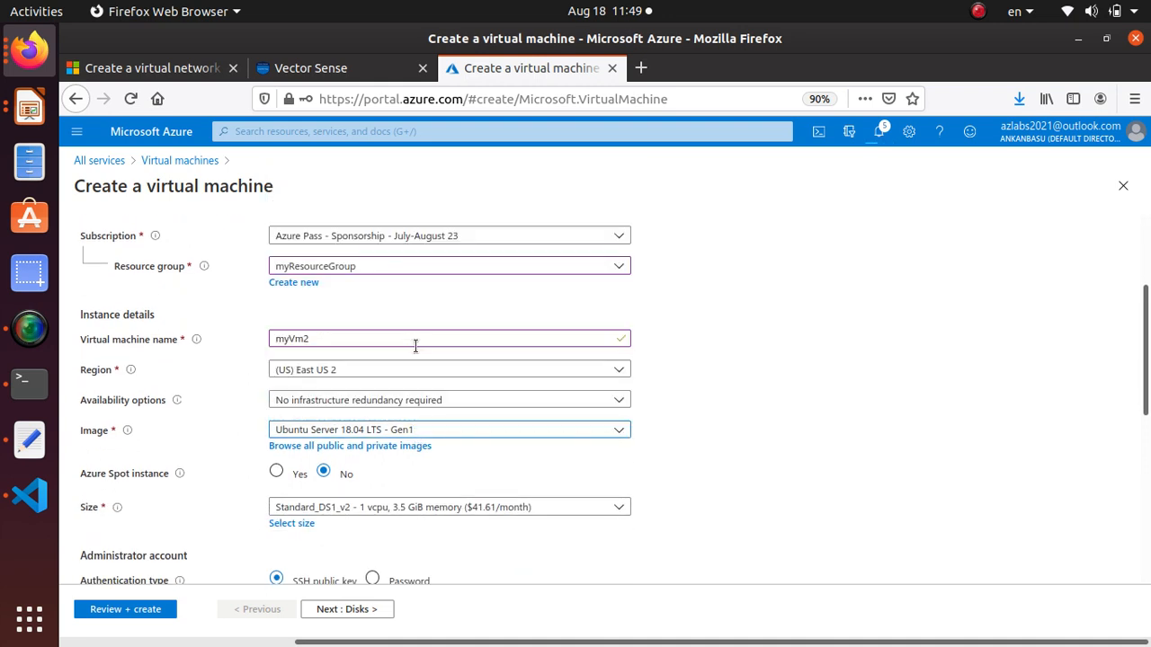
Set the administrator account's username to student.
scroll(337, 402, "down", 3)
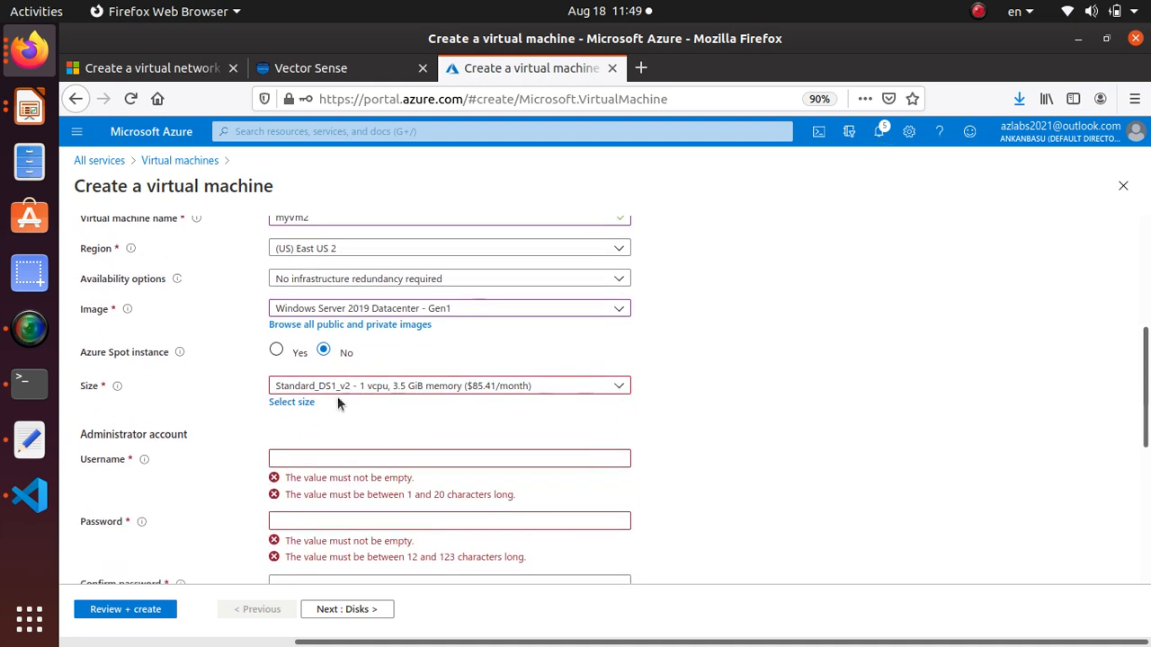
left_click(282, 458)
type("s")
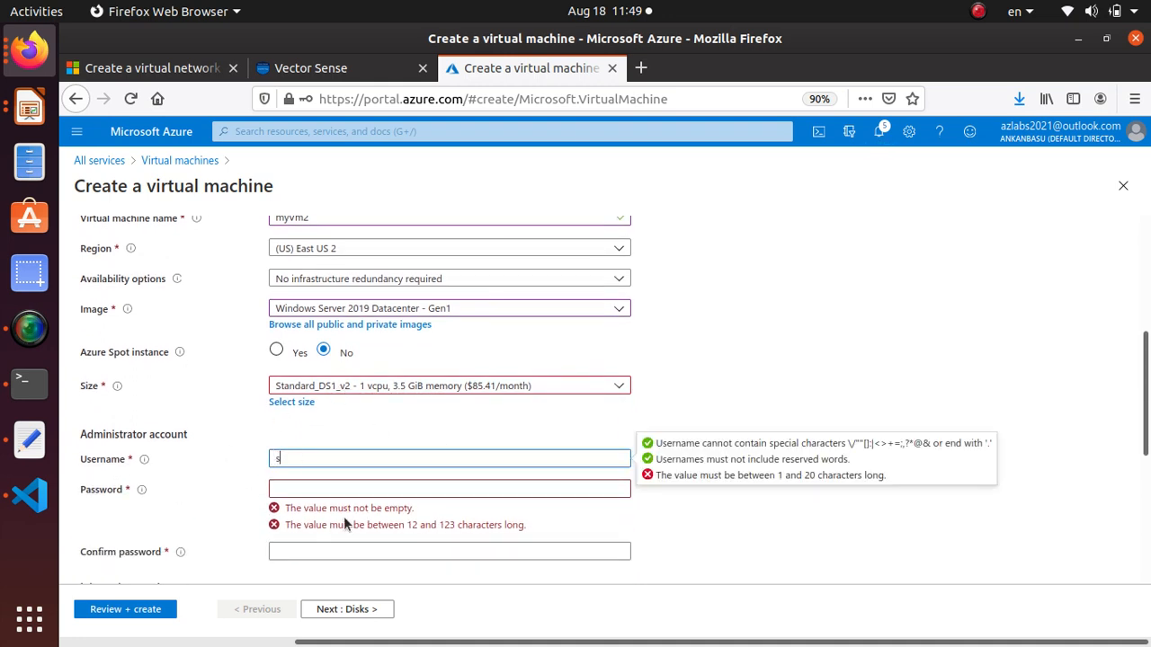
type("tudent")
key("Tab")
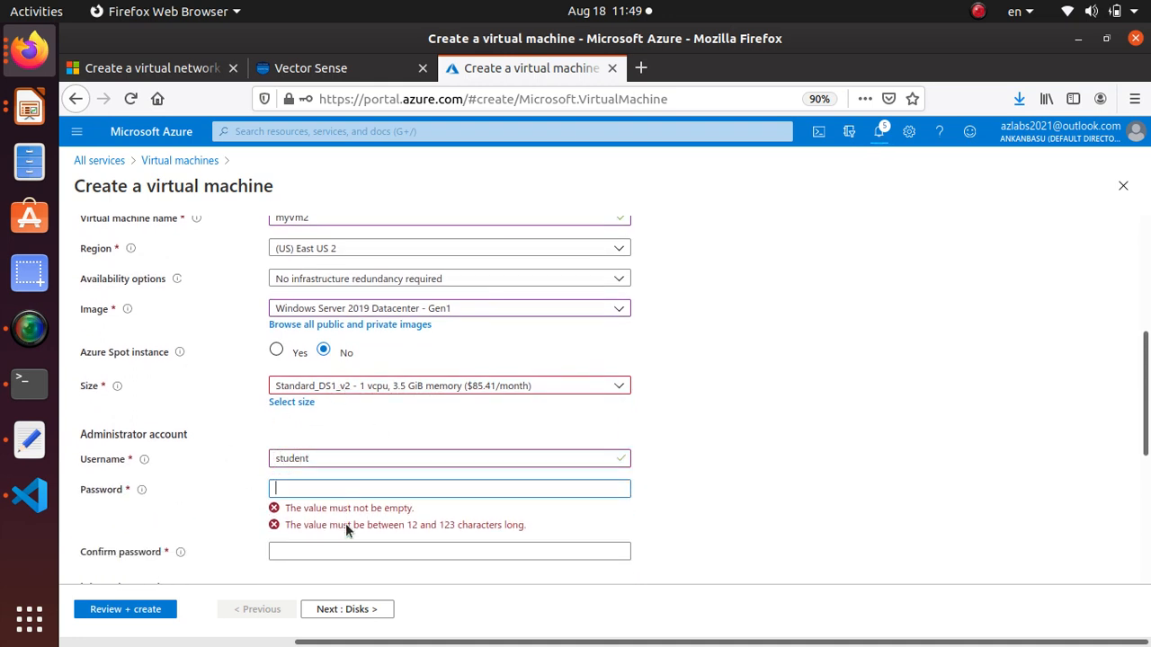
Enter the administrator account password and repeat it in the confirmation field.
type("•••")
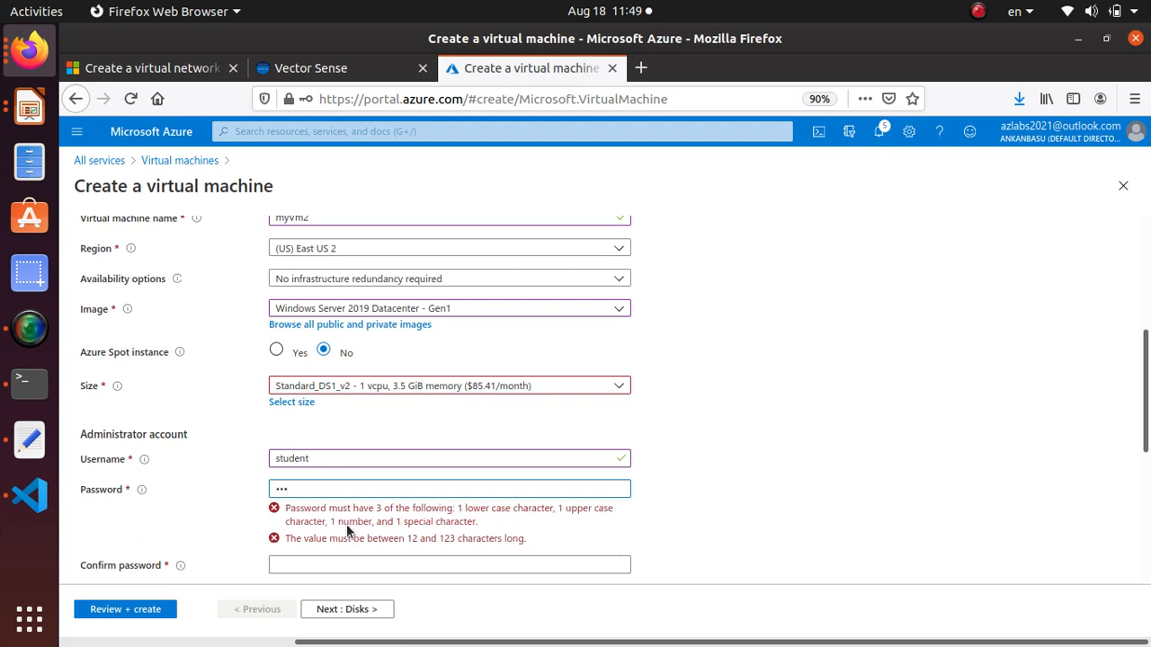
key("BackSpace")
key("BackSpace")
key("BackSpace")
type("••")
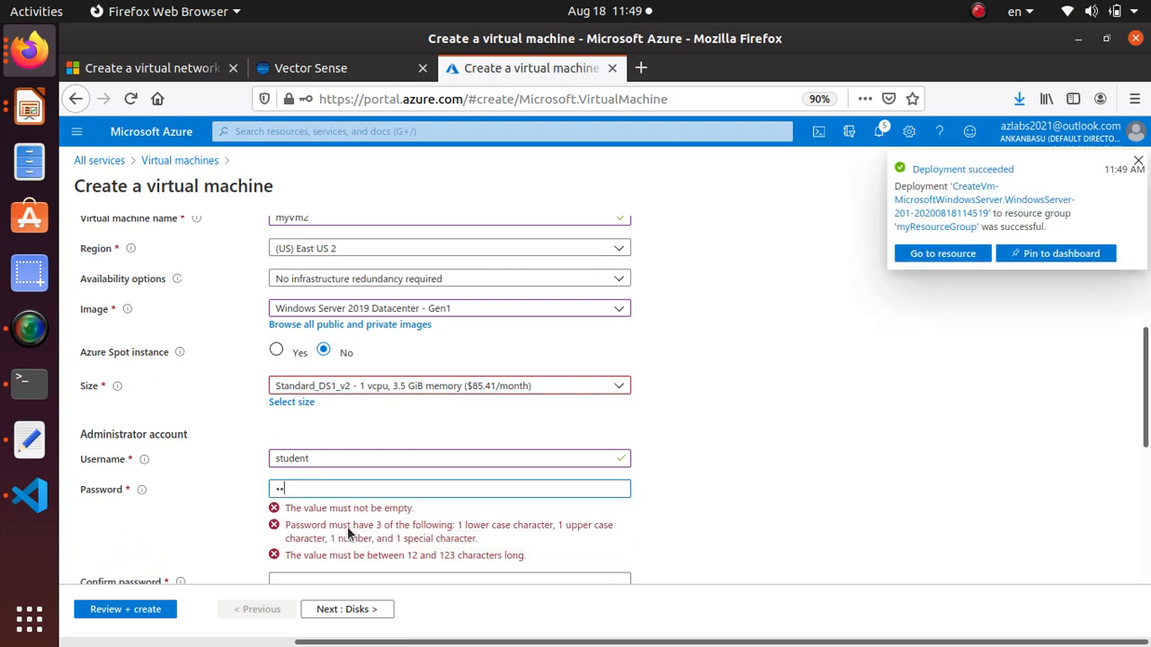
type("••••••••••••••••")
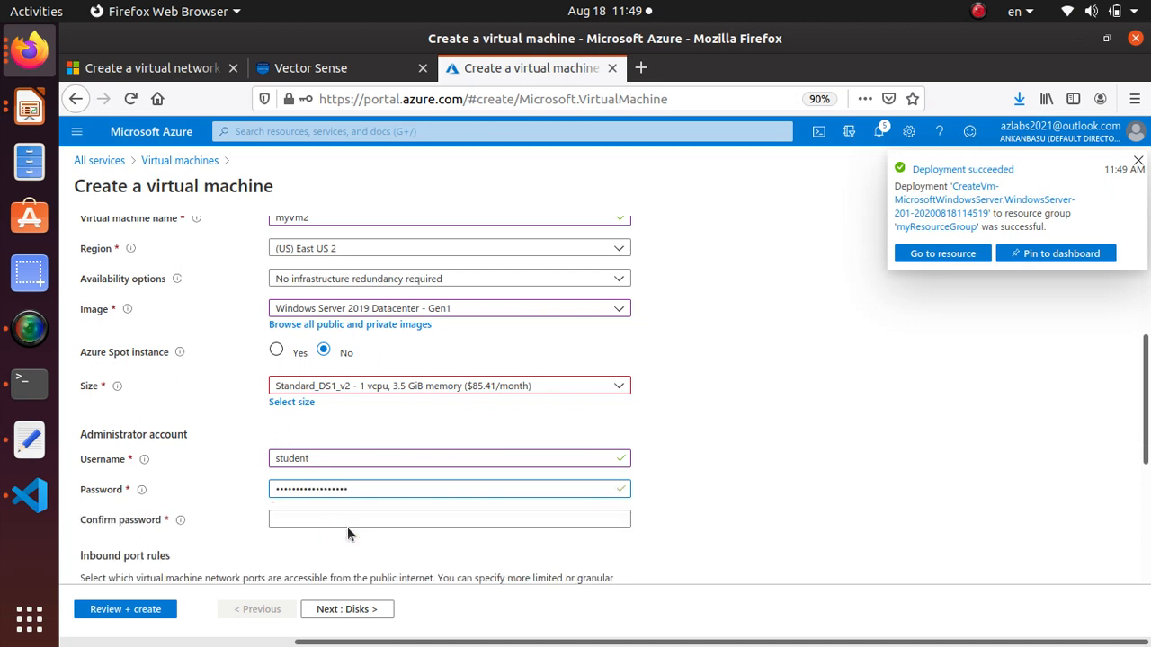
left_click(346, 525)
type("••")
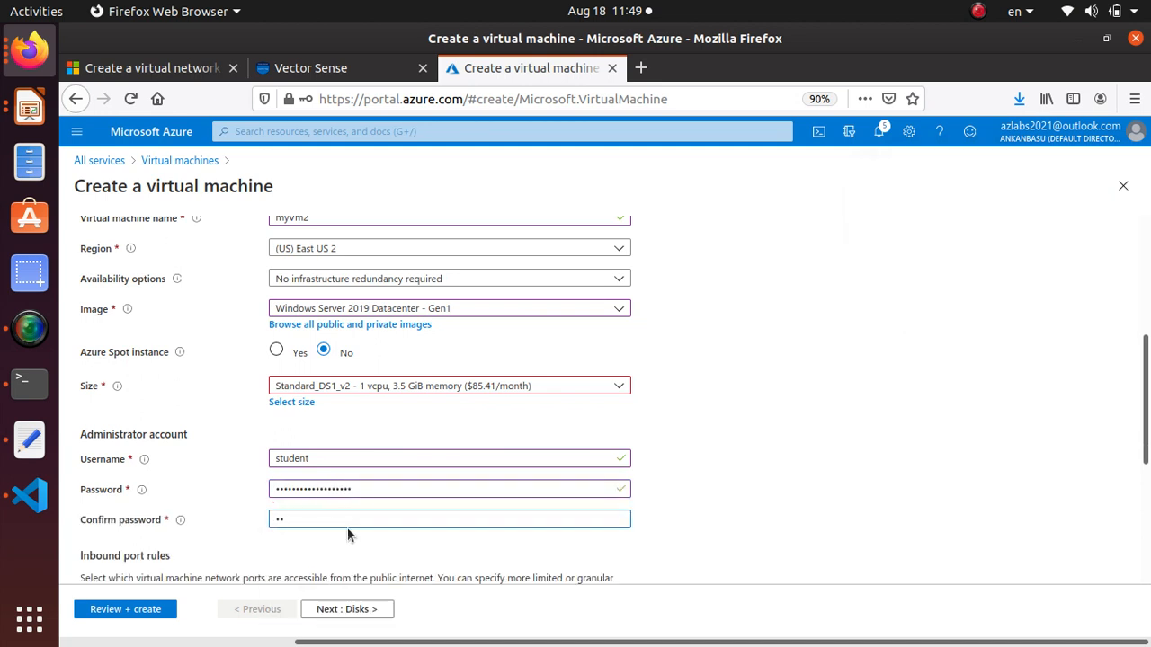
type("•••••••")
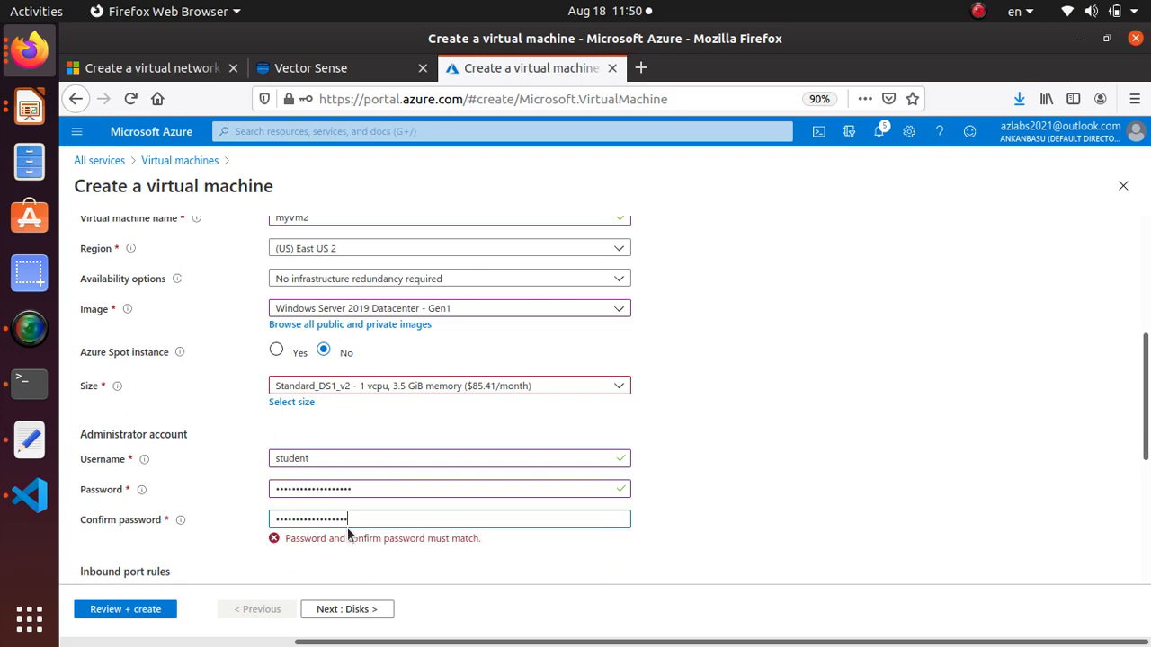
type("•")
Allow HTTP (80) in addition to RDP (3389) as public inbound ports.
scroll(418, 389, "down", 3)
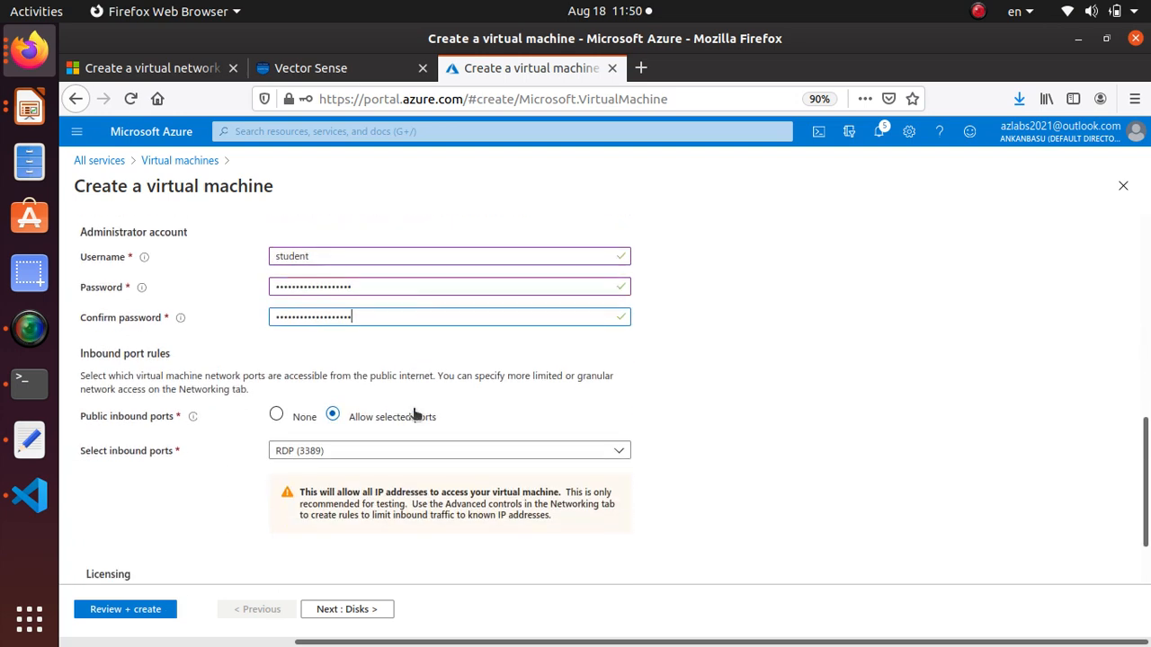
scroll(404, 431, "down", 1)
left_click(387, 408)
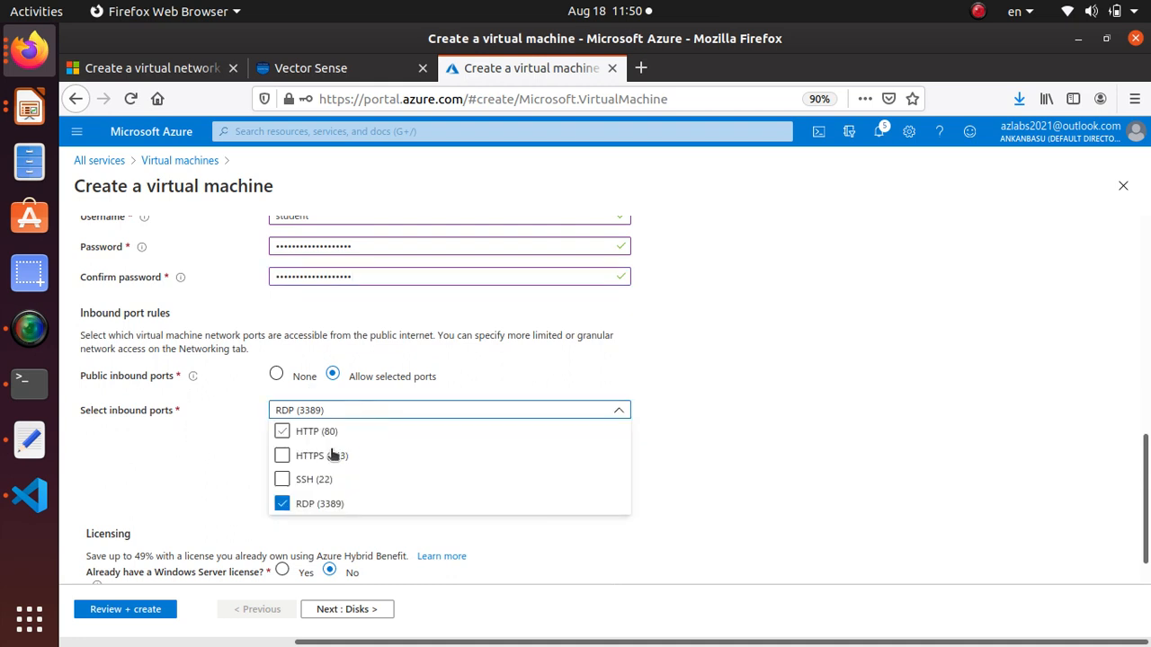
left_click(284, 432)
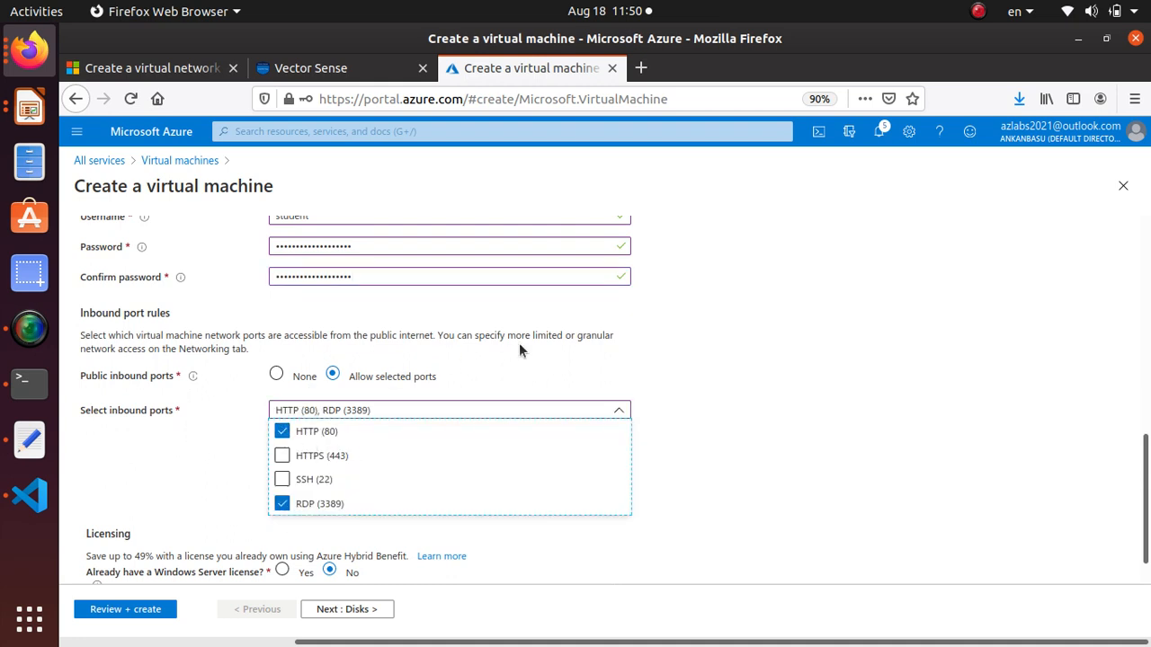
left_click(540, 365)
Keep the default disk options, proceed to the networking settings, and review the virtual network, subnet, public IP and inbound ports.
scroll(293, 483, "down", 1)
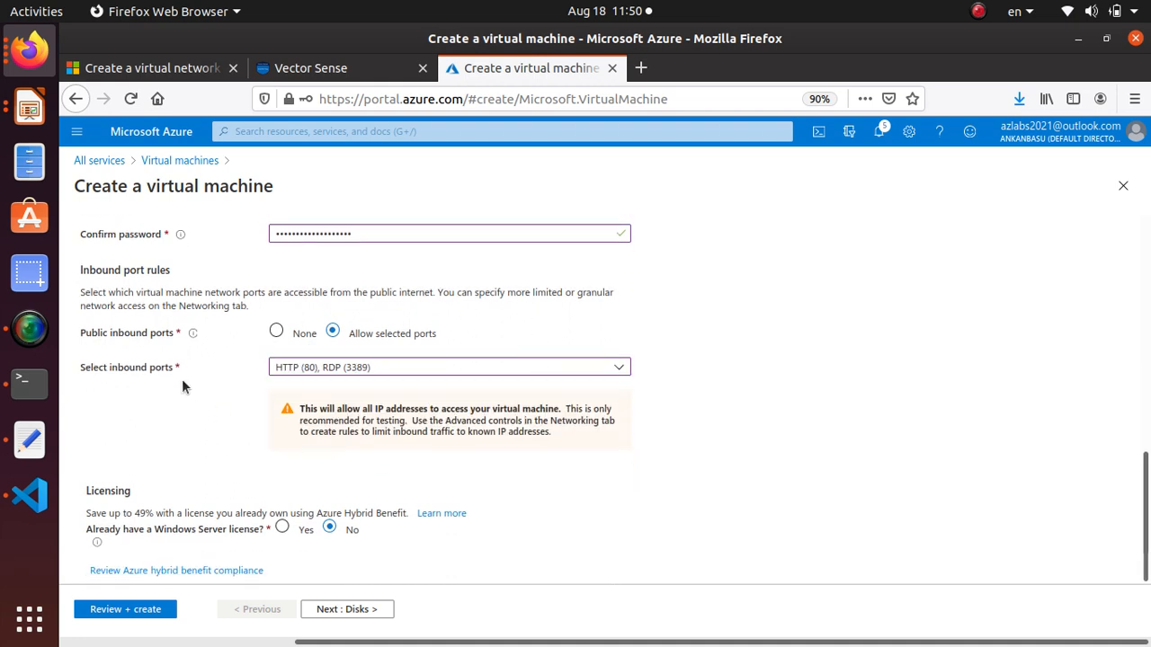
left_click(344, 612)
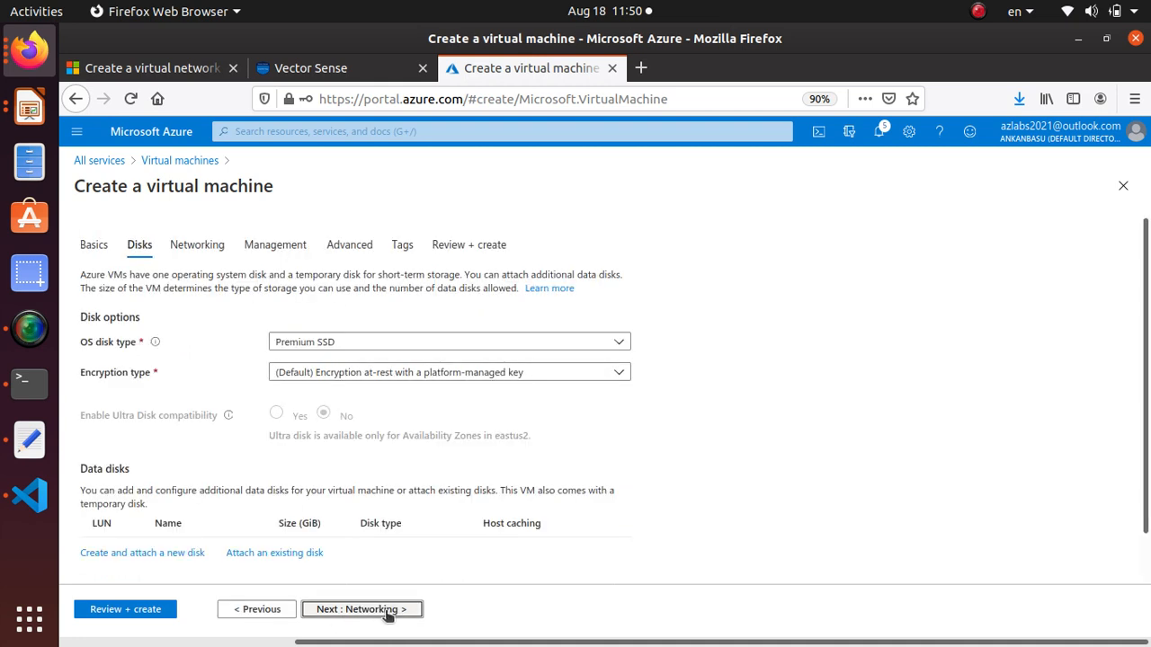
left_click(388, 611)
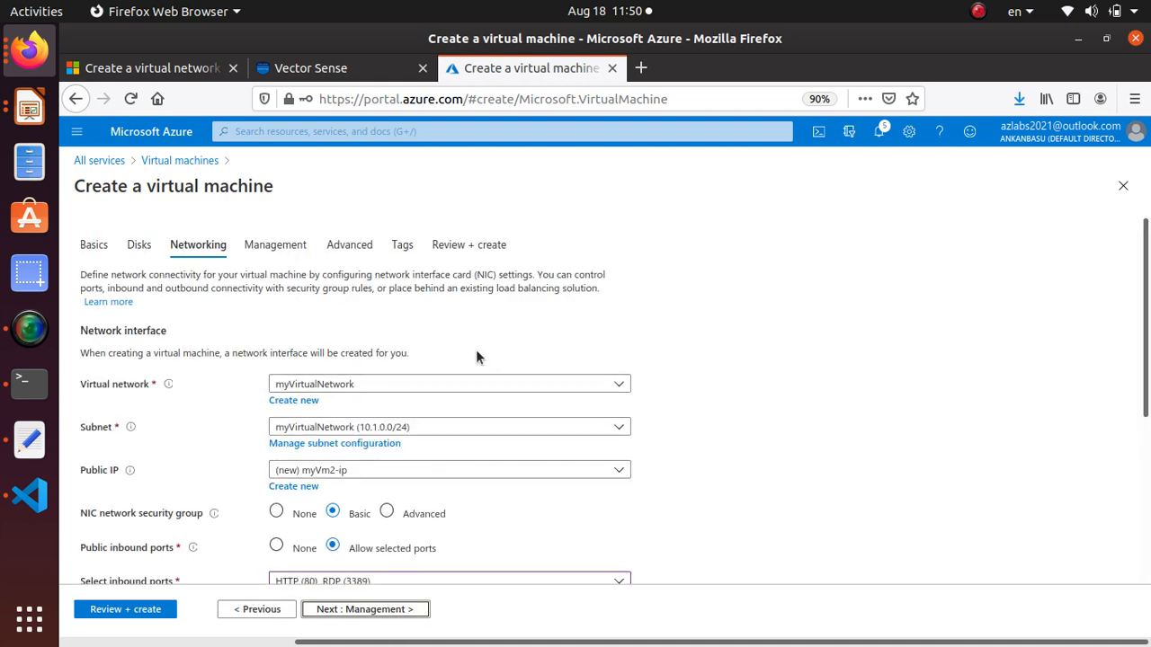
scroll(477, 355, "down", 2)
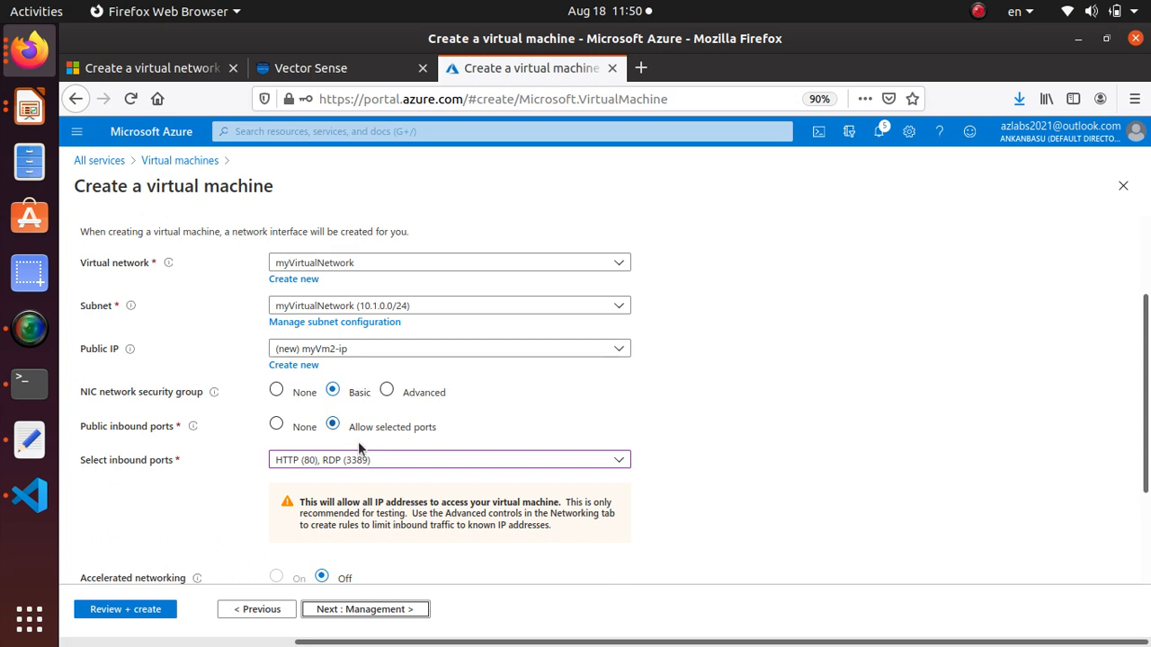
scroll(331, 423, "down", 2)
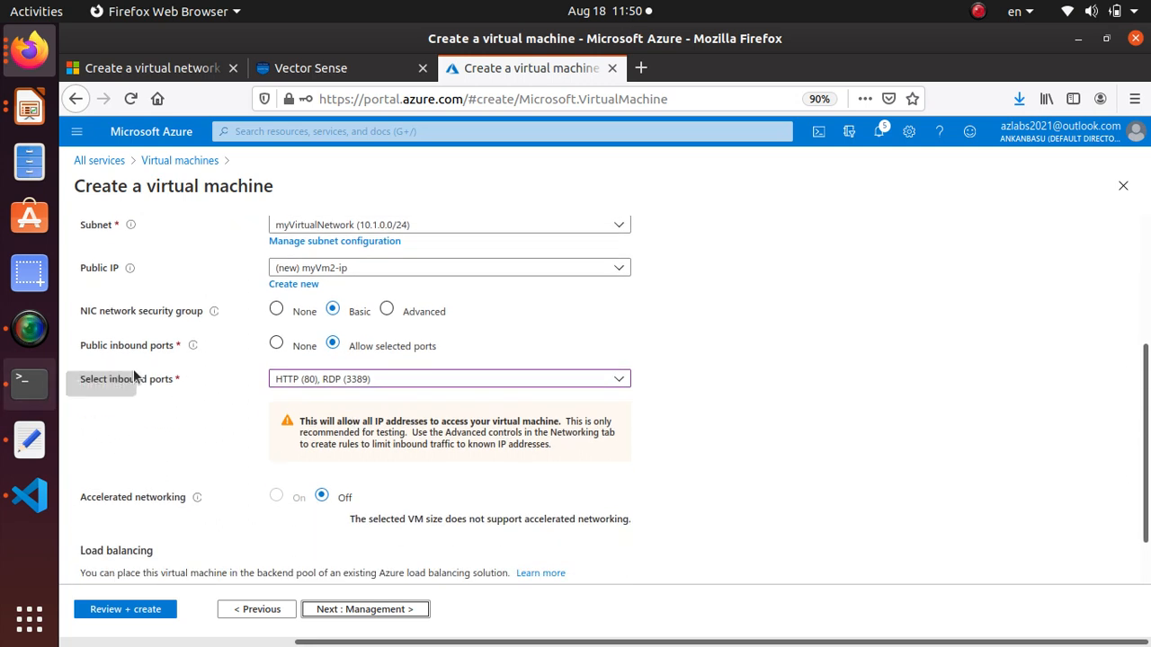
Keep the networking defaults, proceed to the management settings, and choose myvmstorageaccount432 as the diagnostics storage account.
scroll(428, 379, "down", 1)
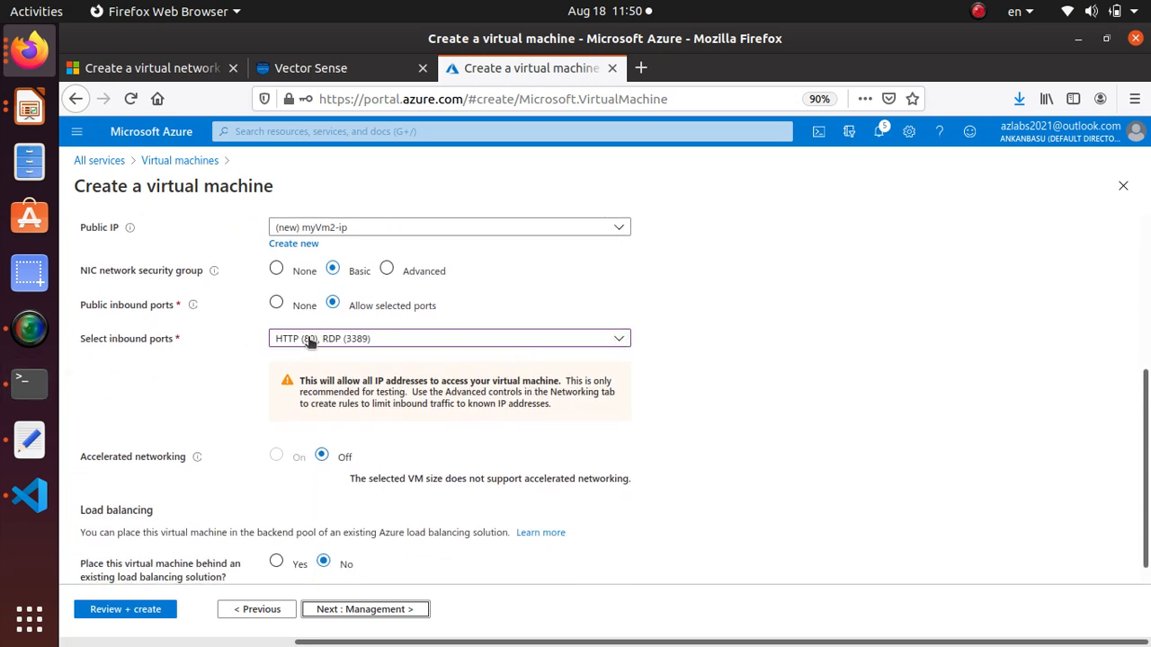
scroll(395, 450, "down", 1)
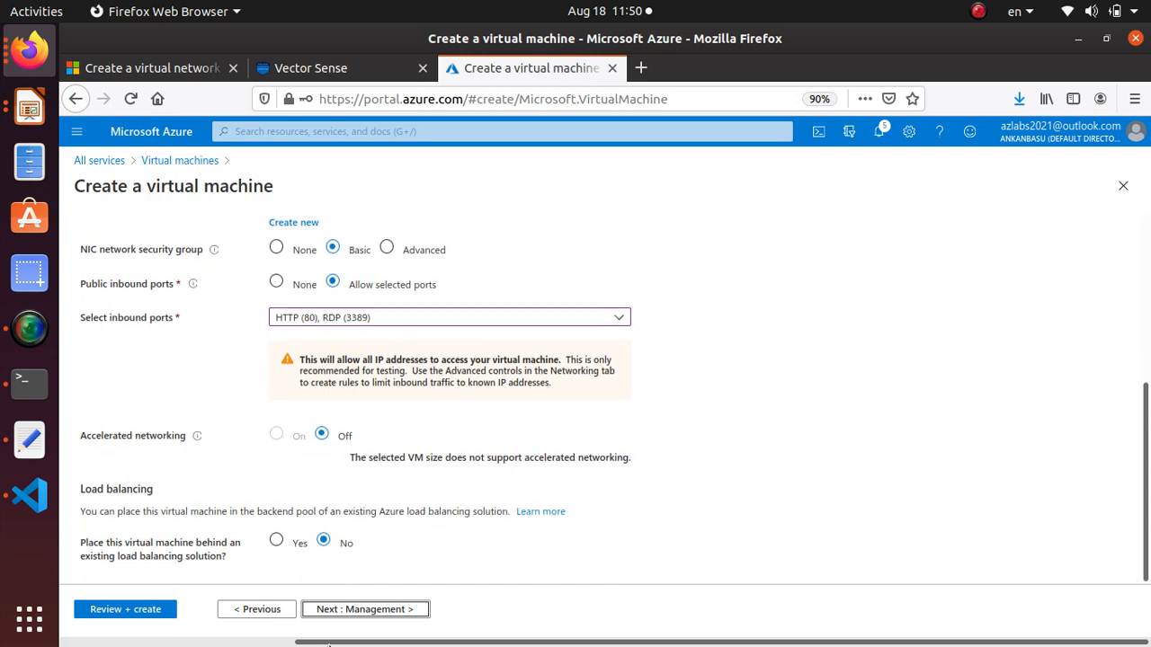
left_click(407, 611)
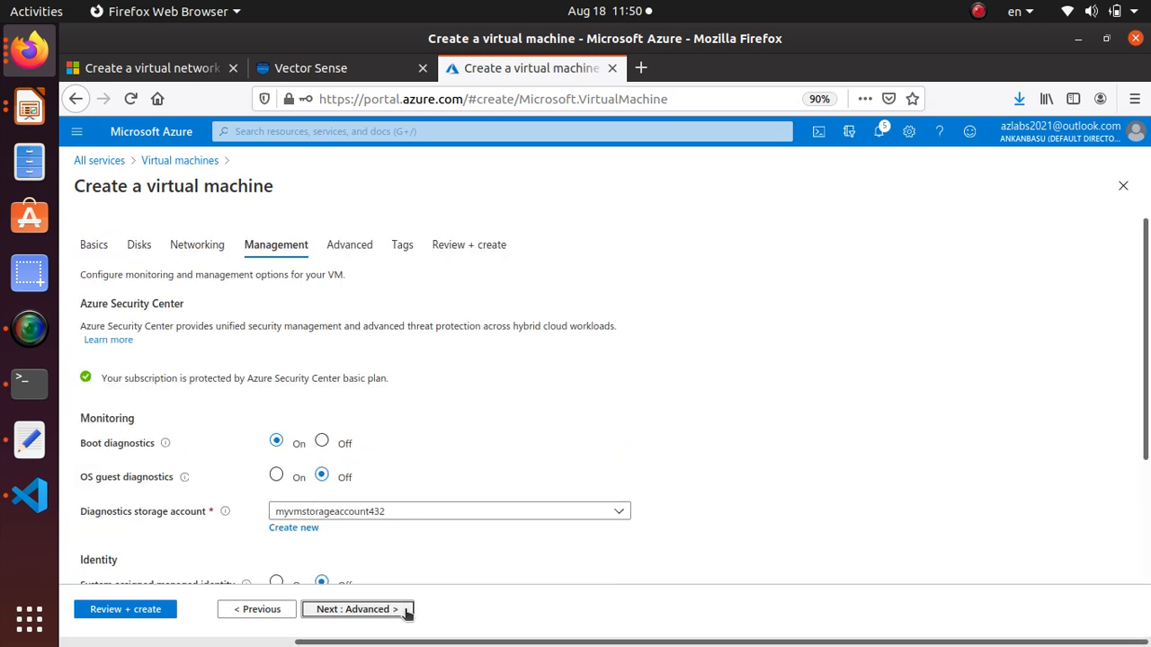
scroll(308, 412, "down", 3)
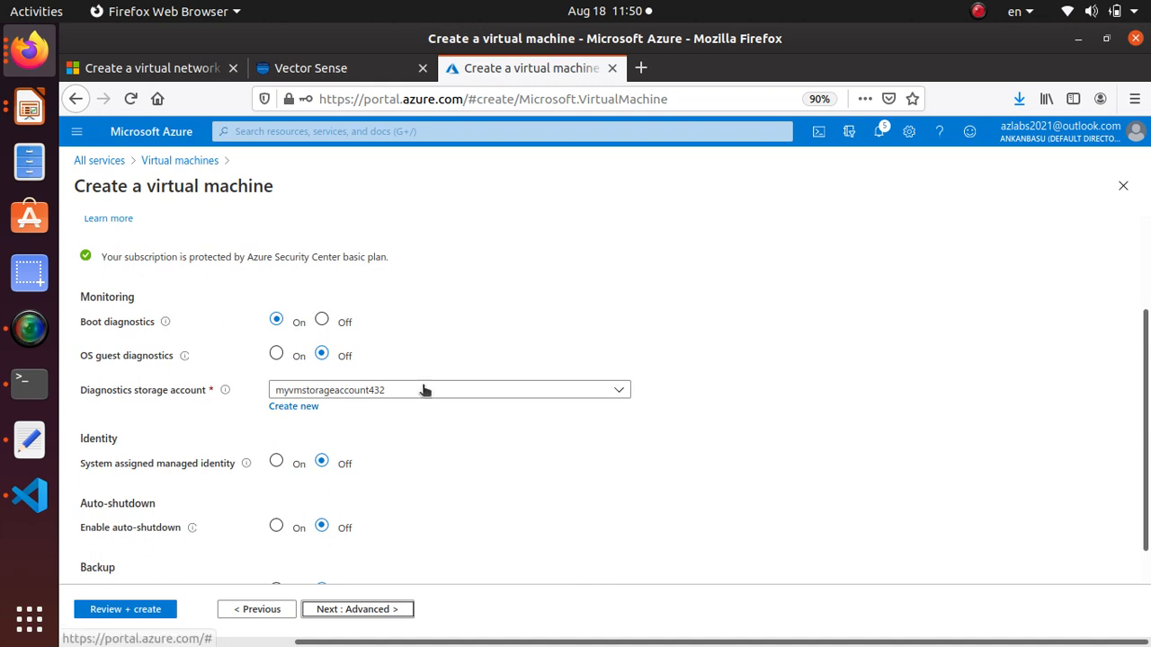
left_click(474, 391)
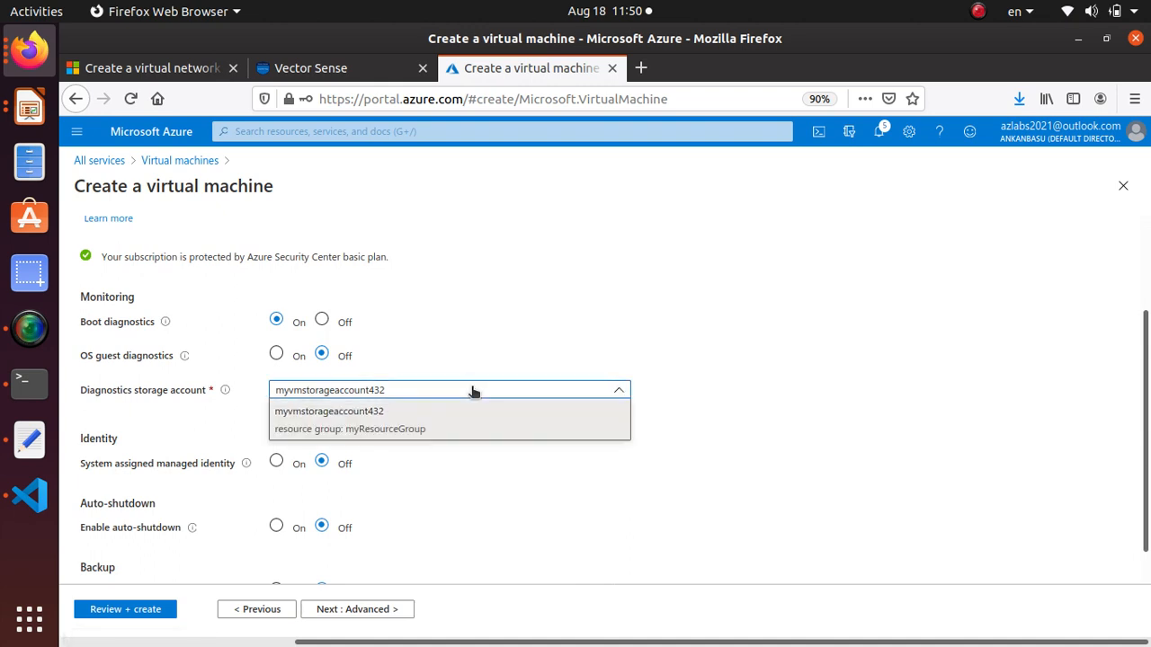
left_click(369, 410)
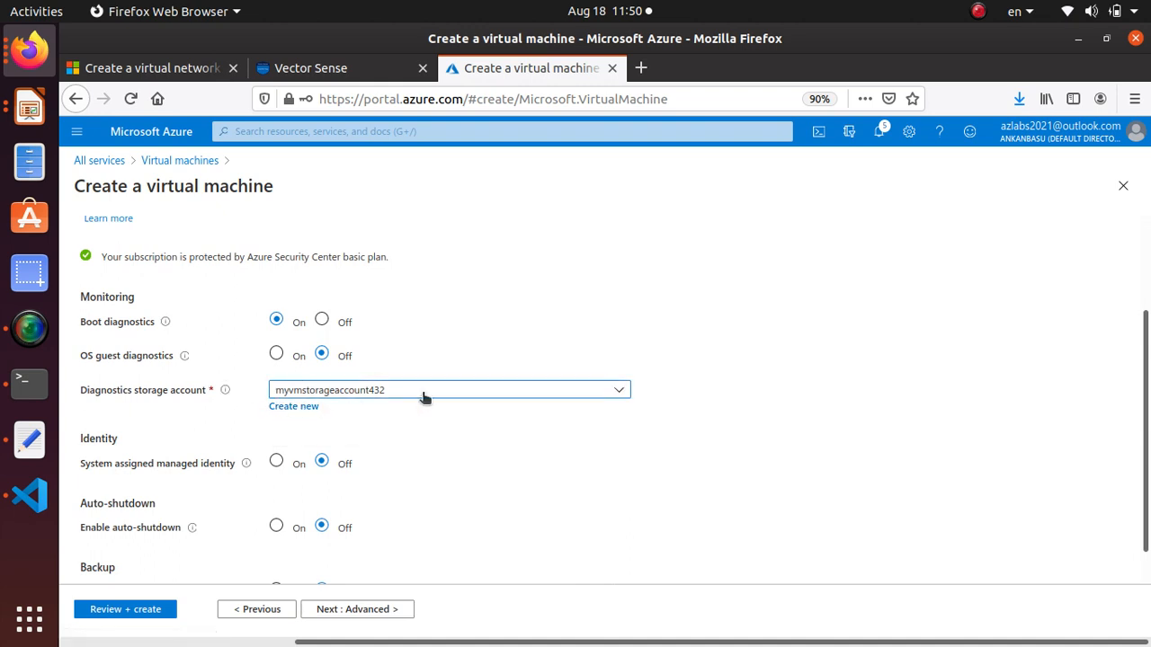
scroll(373, 306, "down", 1)
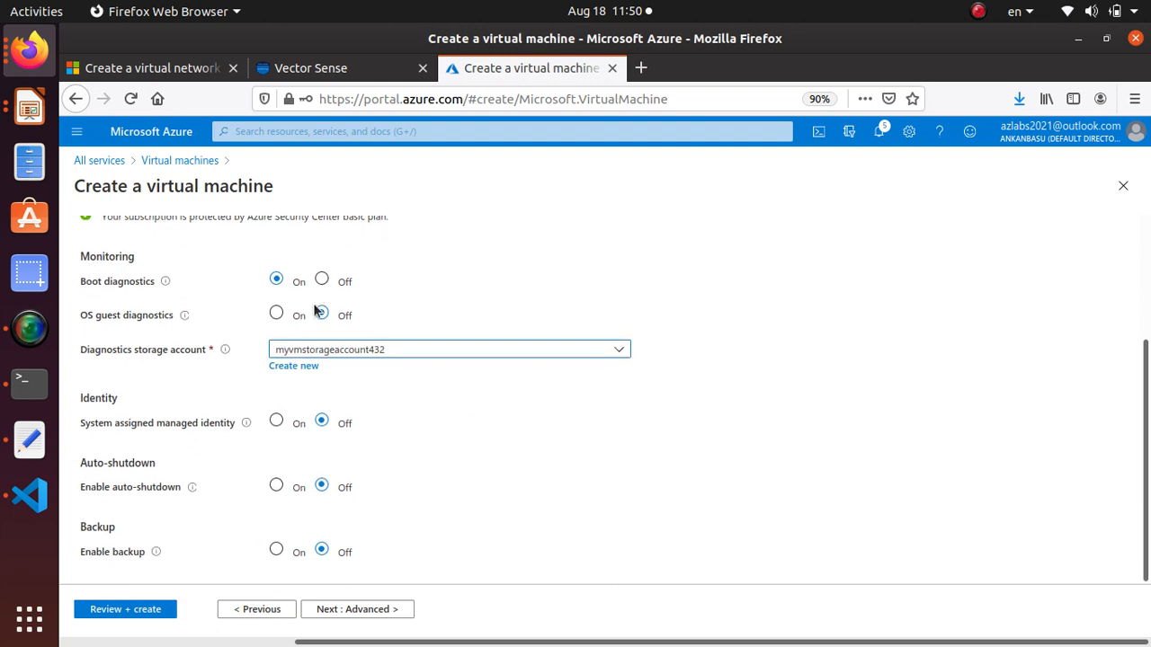
Tag the virtual machine's resources with the name quickstart and value vm, and create the virtual machine once validated.
left_click(373, 617)
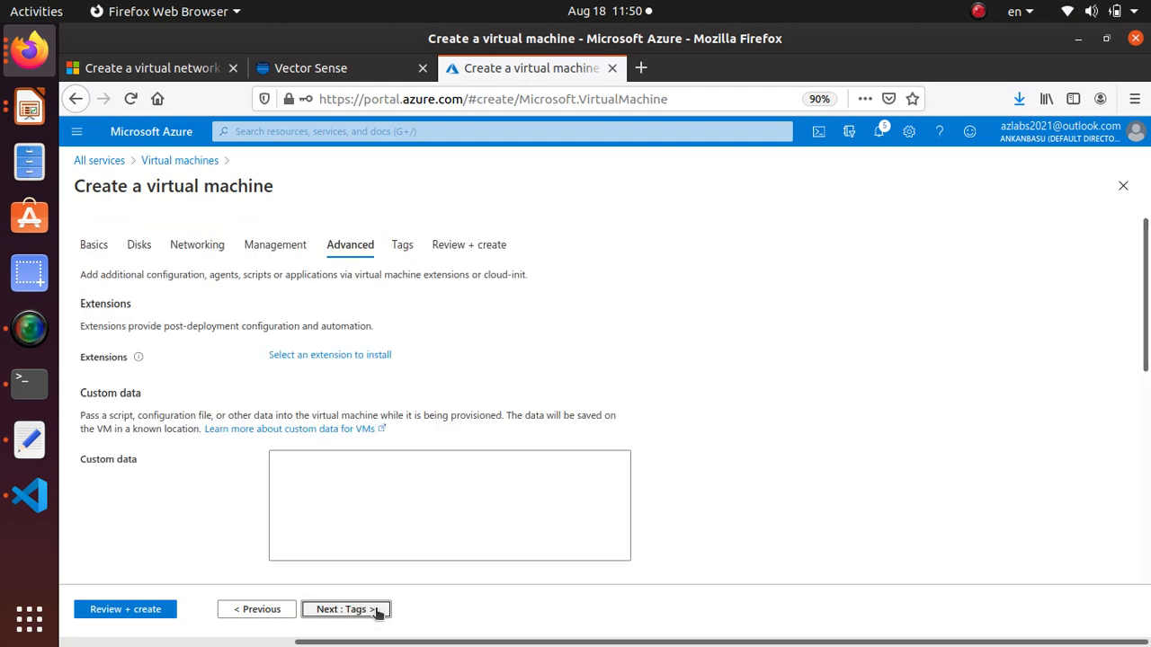
left_click(352, 616)
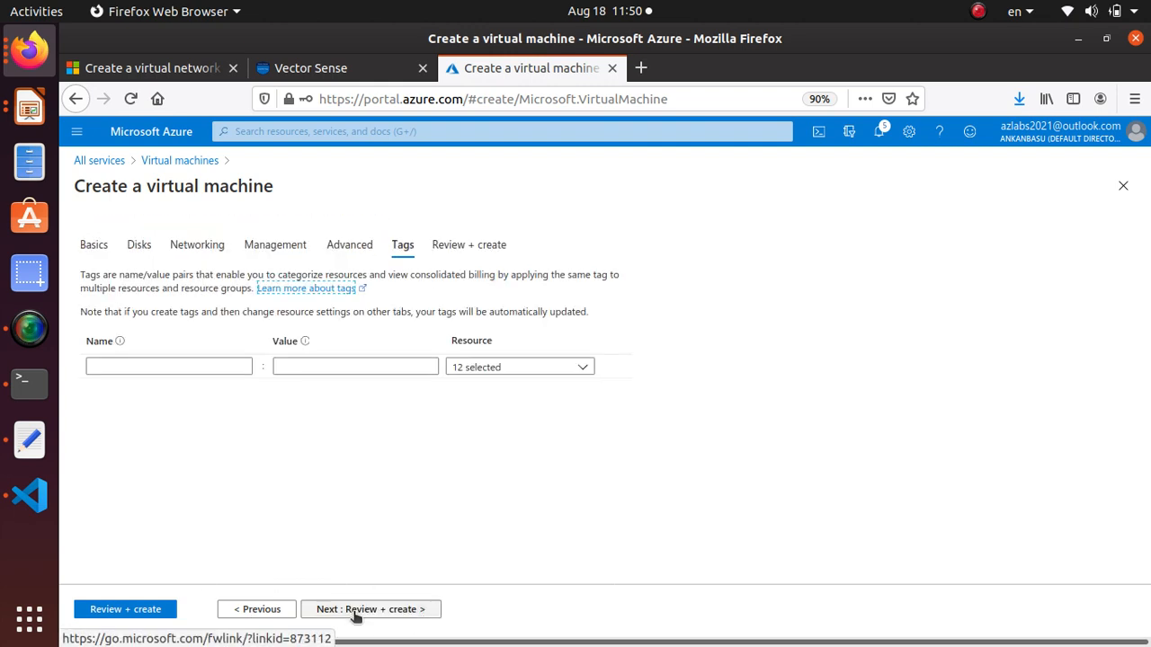
left_click(111, 367)
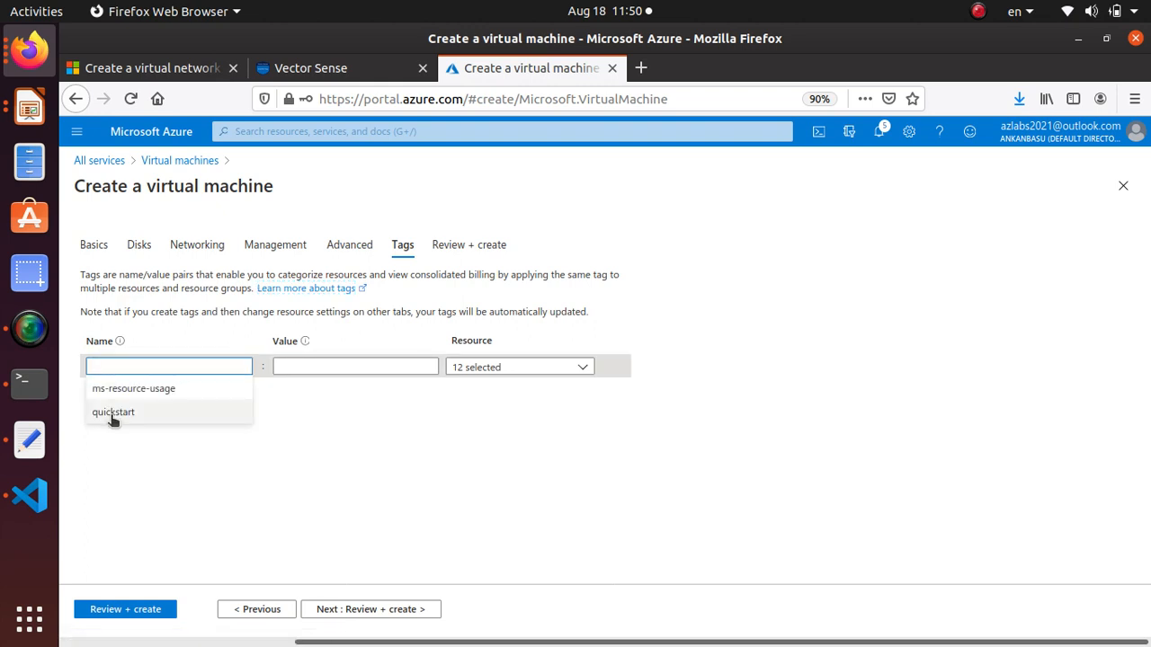
left_click(119, 410)
left_click(362, 365)
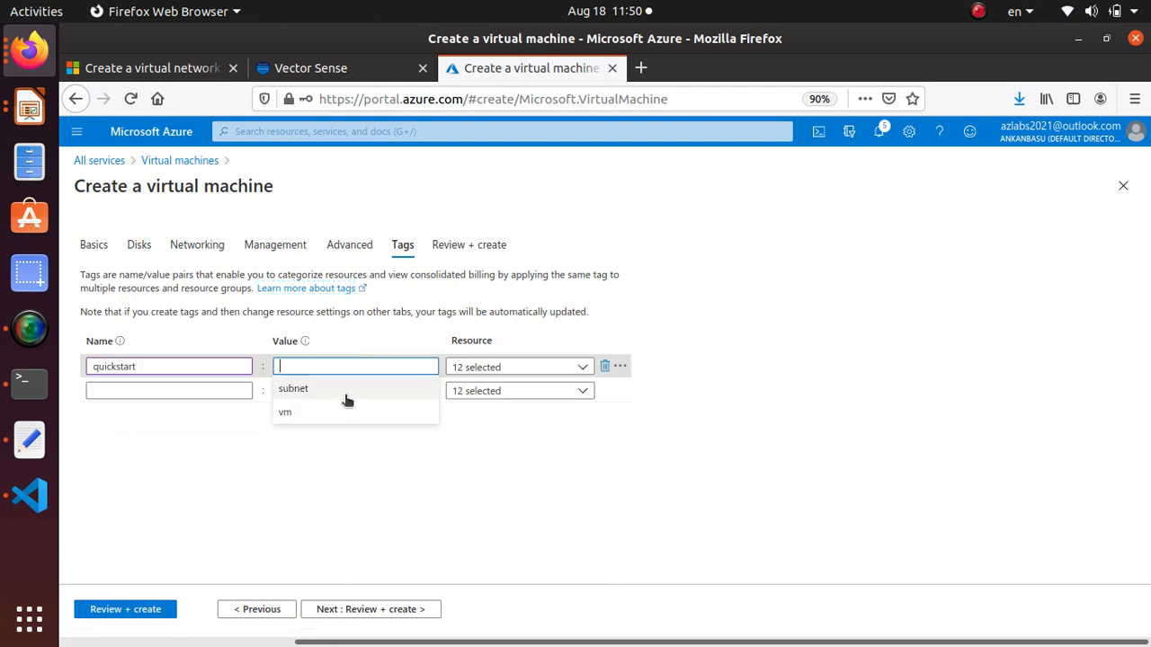
left_click(334, 411)
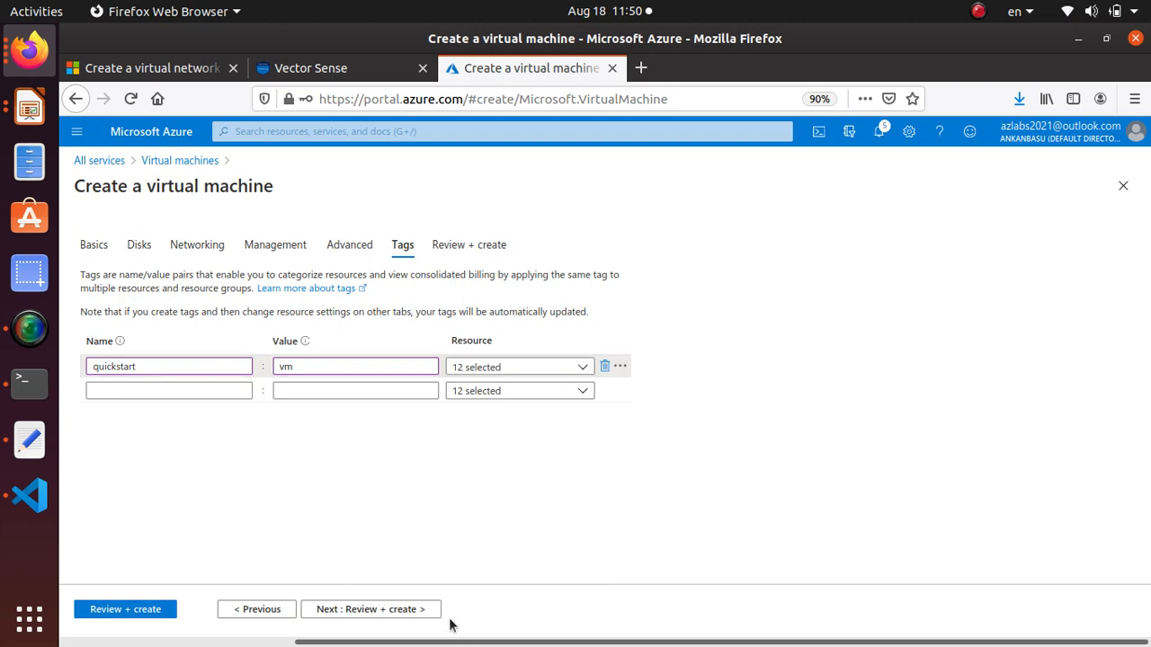
left_click(415, 610)
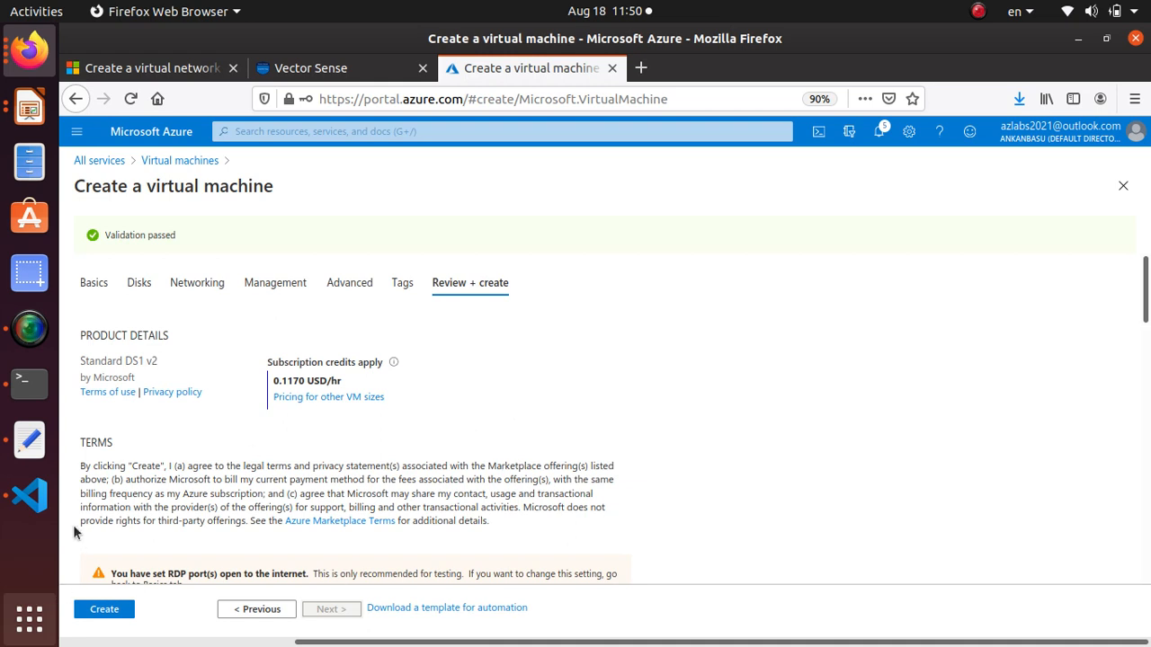
left_click(104, 612)
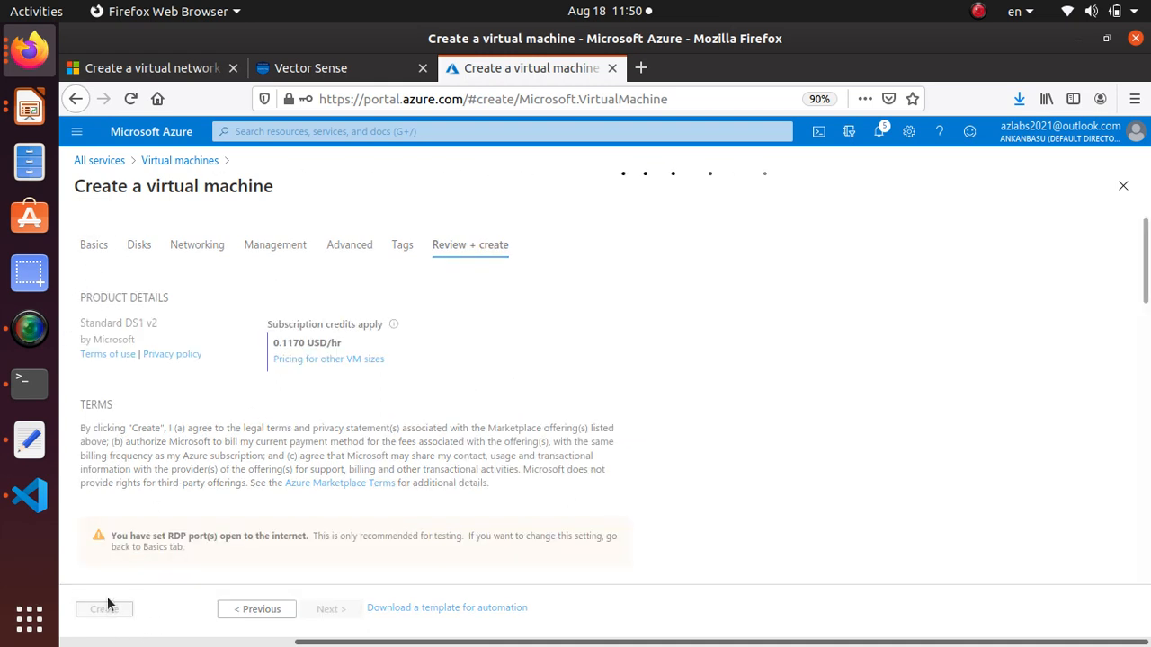
left_click(30, 329)
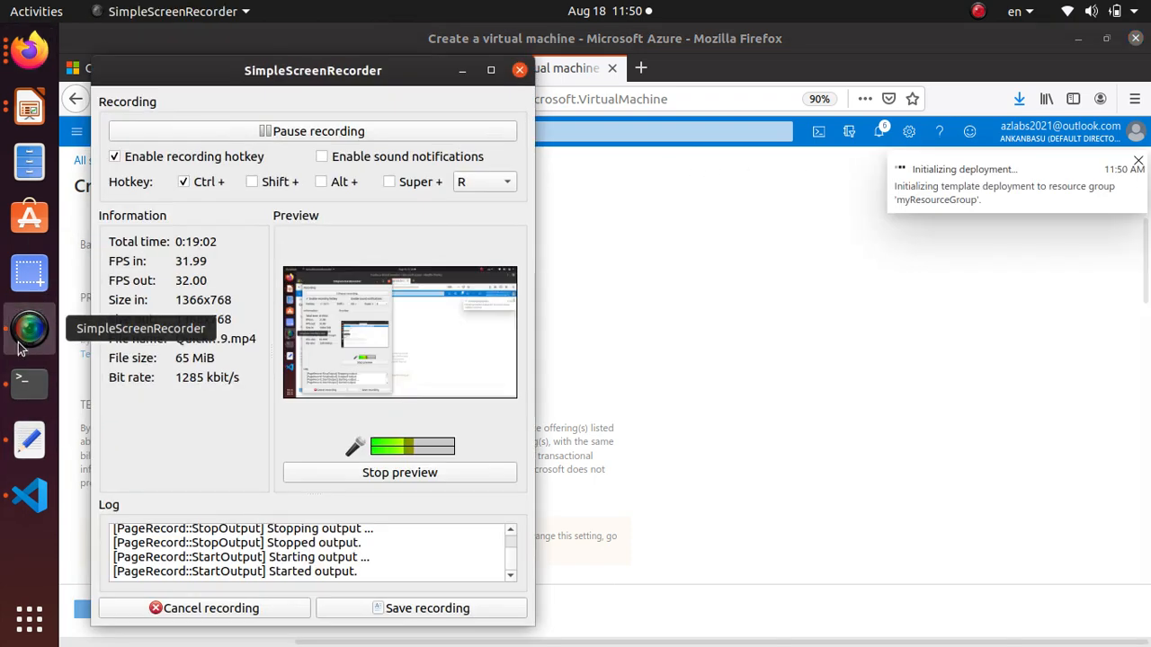
left_click(258, 132)
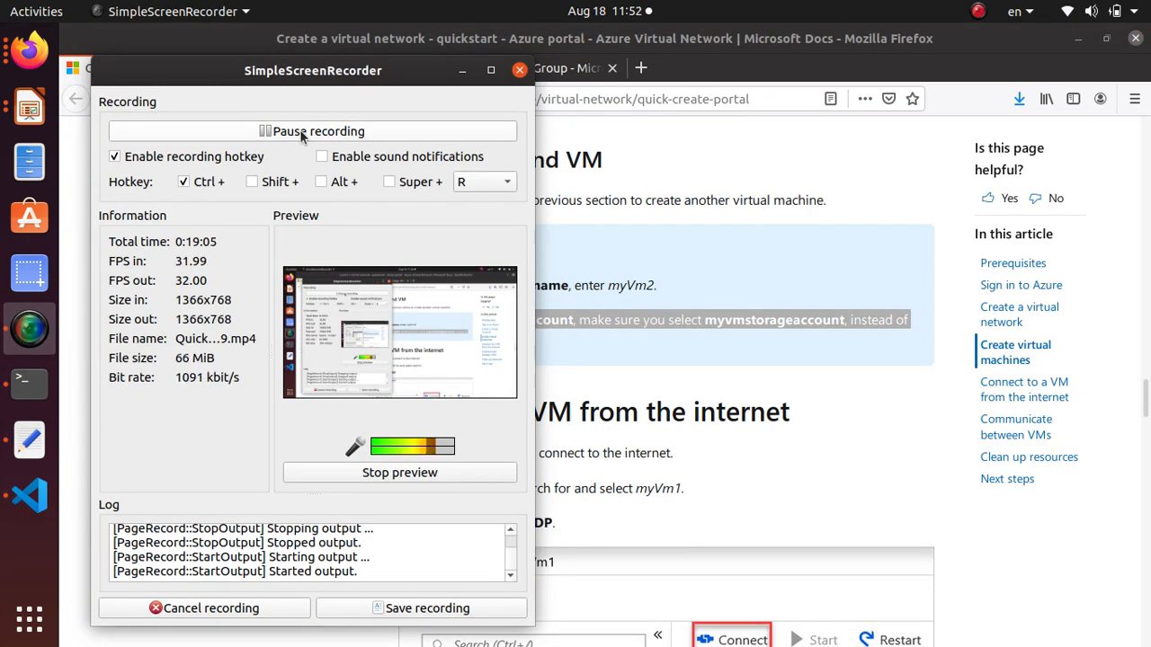
left_click(686, 159)
Examine the resources in myResourceGroup in the Azure portal, including those belonging to myVm1 and myVm2.
left_click(531, 68)
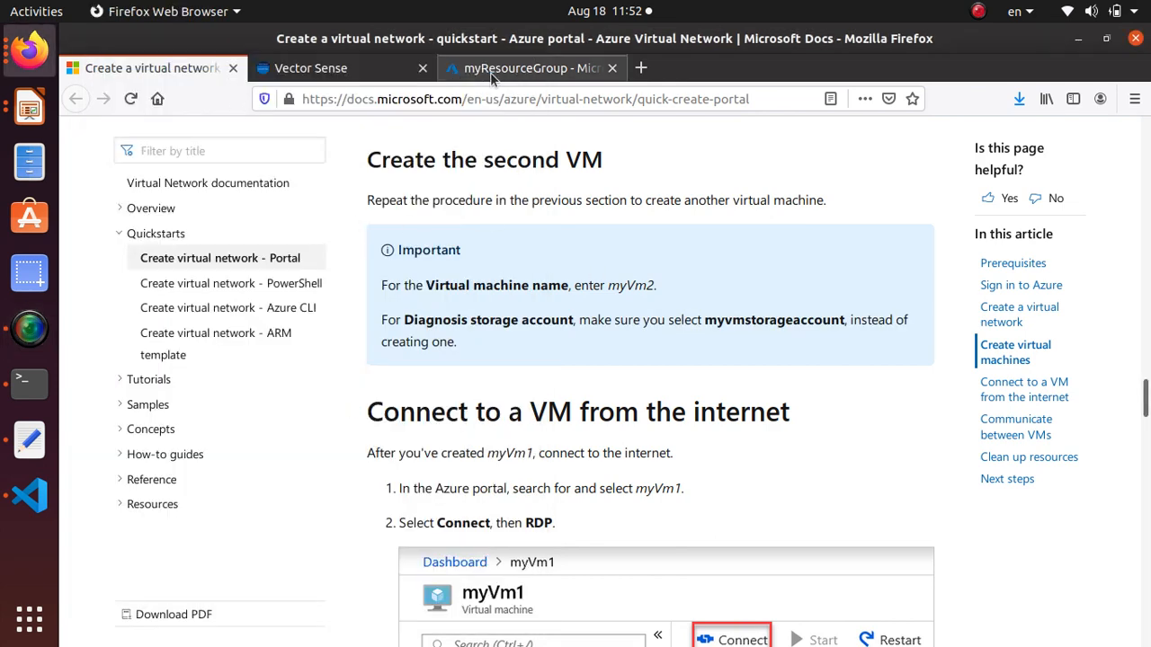
scroll(507, 538, "up", 1)
scroll(507, 539, "up", 1)
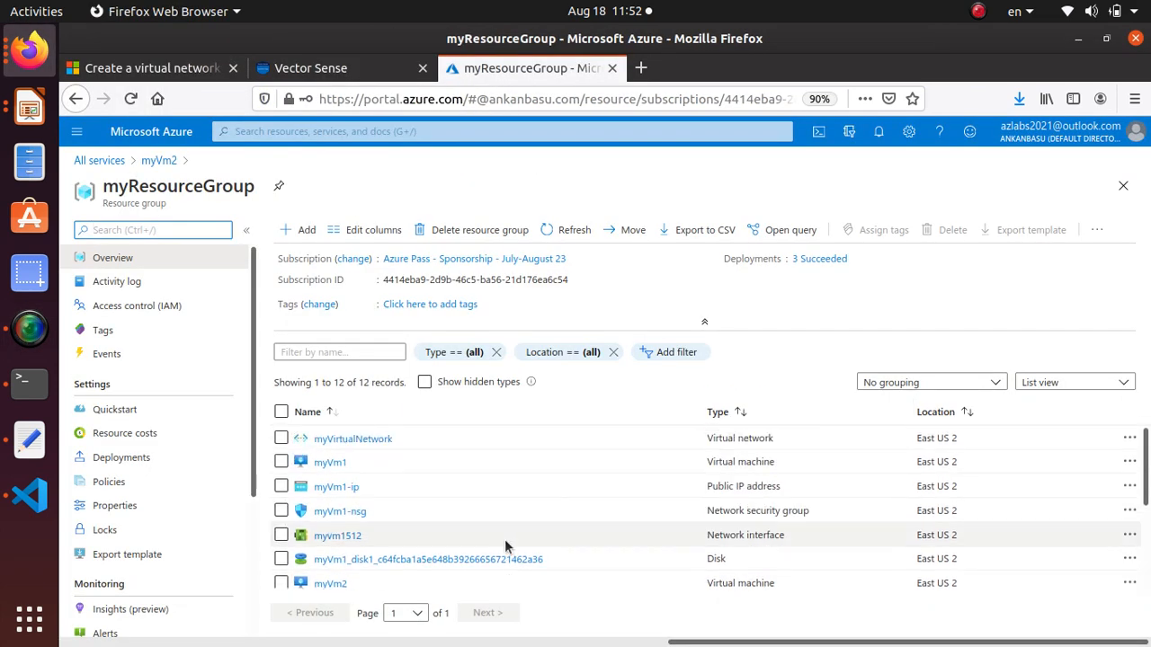
scroll(391, 560, "down", 2)
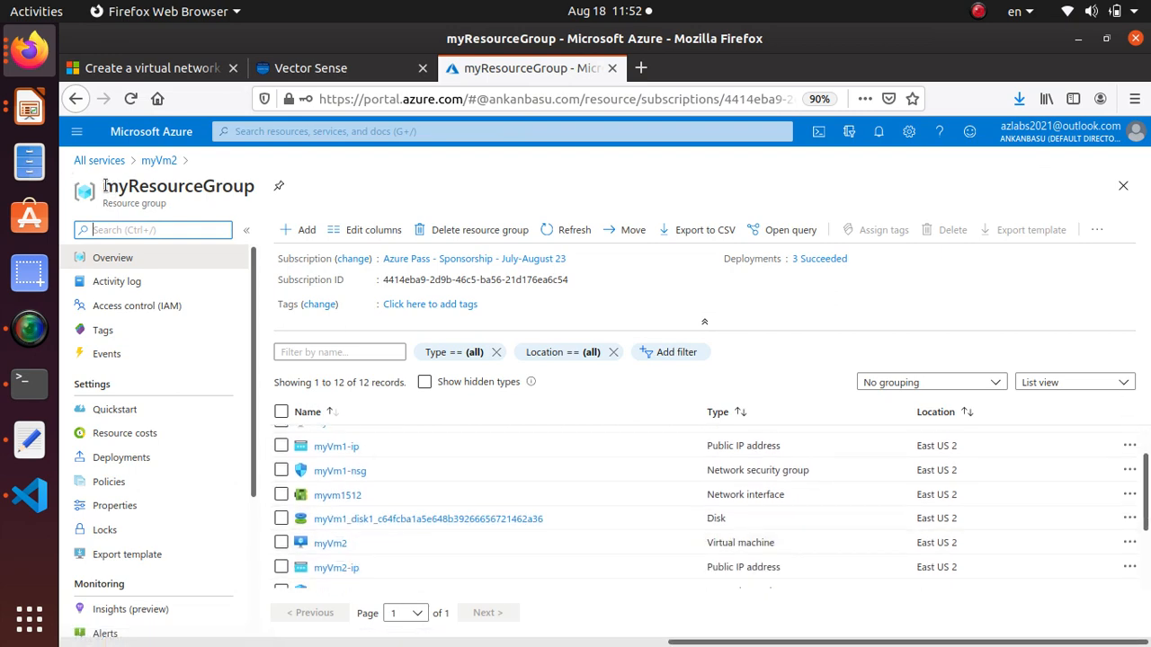
left_click_drag(104, 186, 254, 185)
scroll(402, 567, "down", 2)
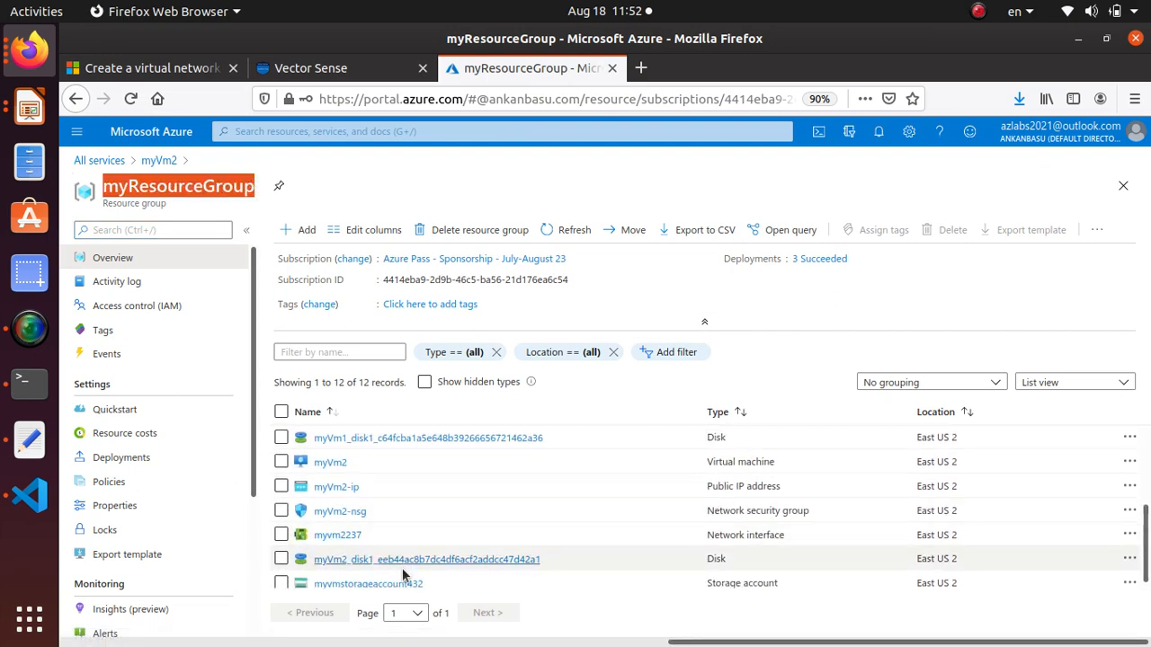
scroll(402, 571, "up", 4)
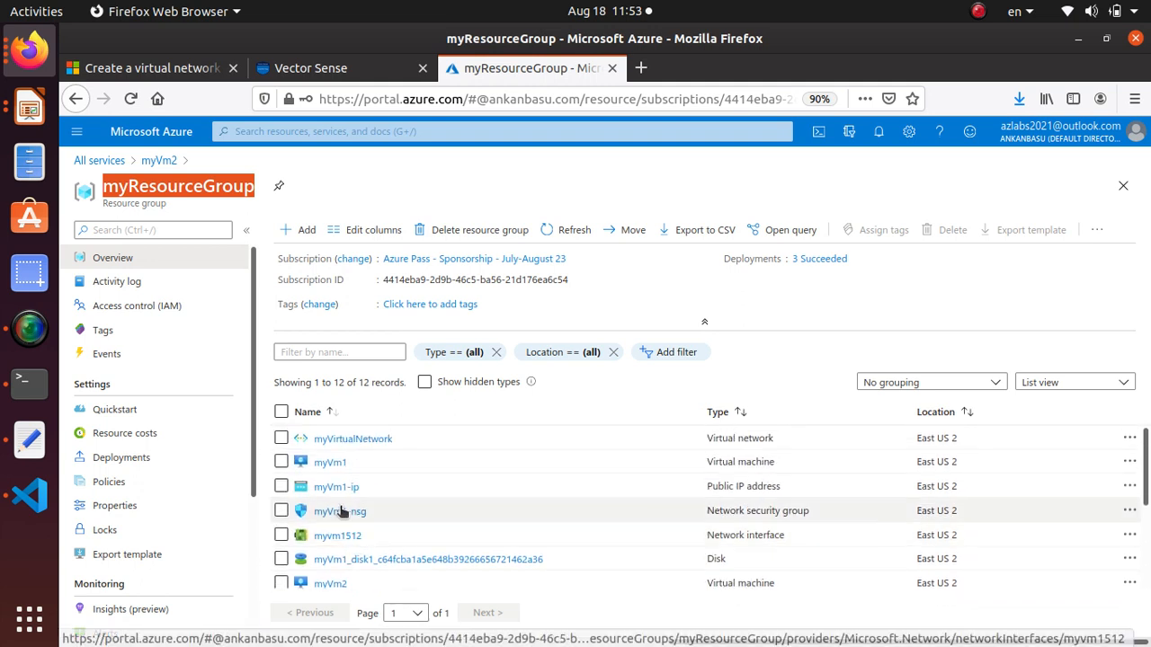
scroll(329, 461, "down", 2)
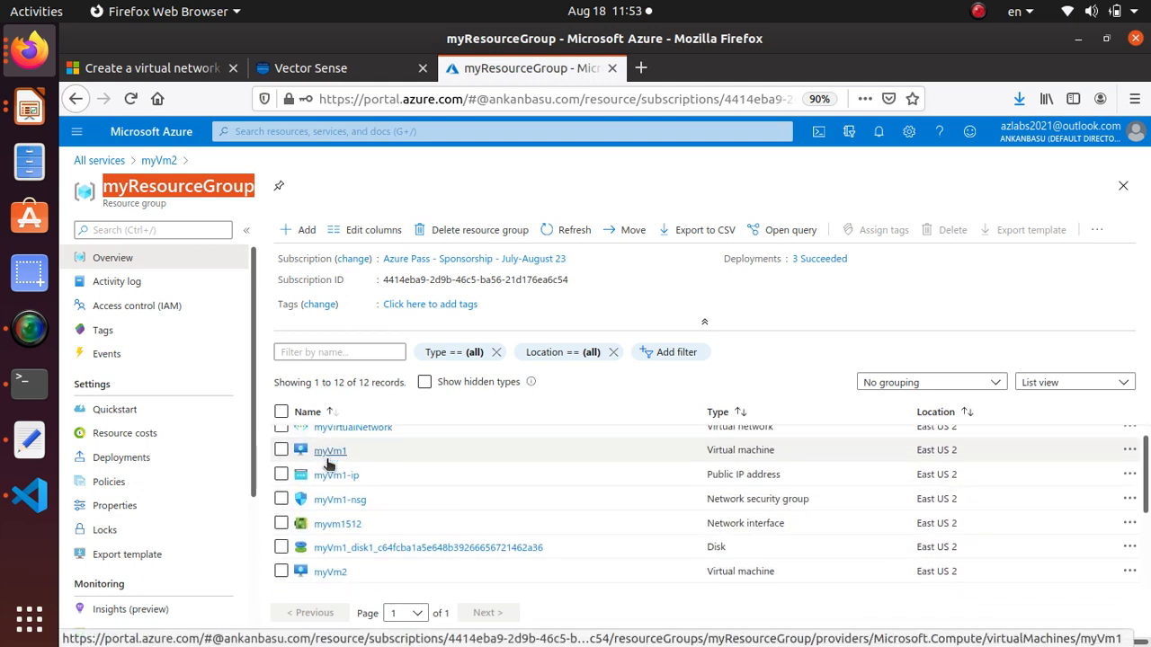
scroll(342, 550, "down", 3)
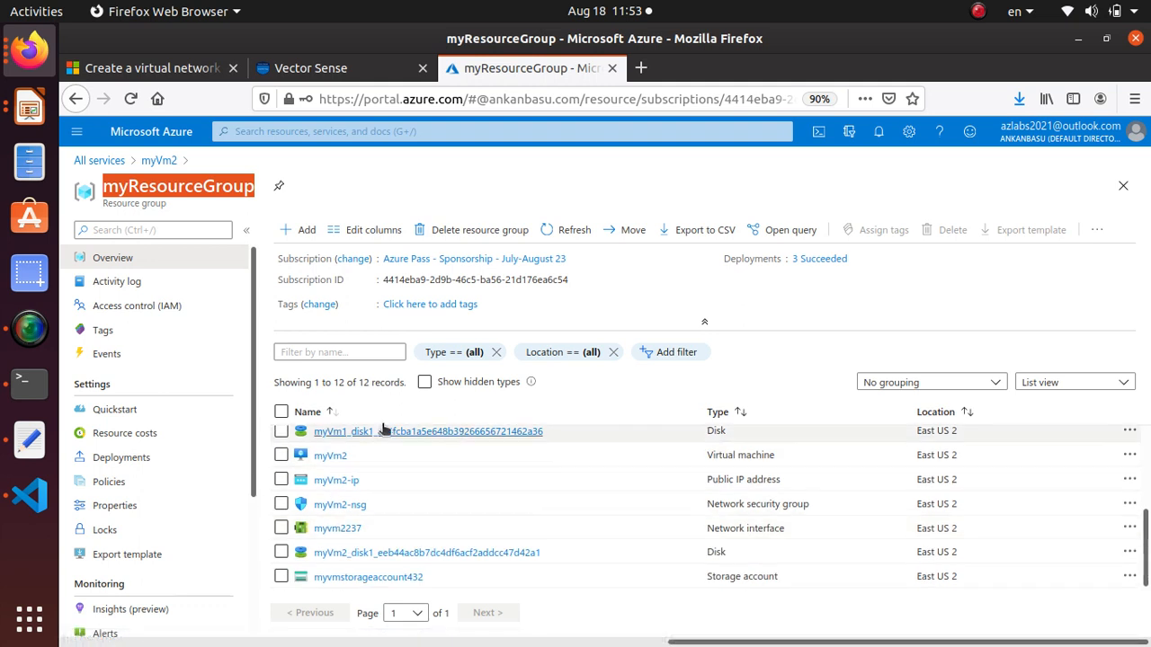
scroll(609, 447, "up", 4)
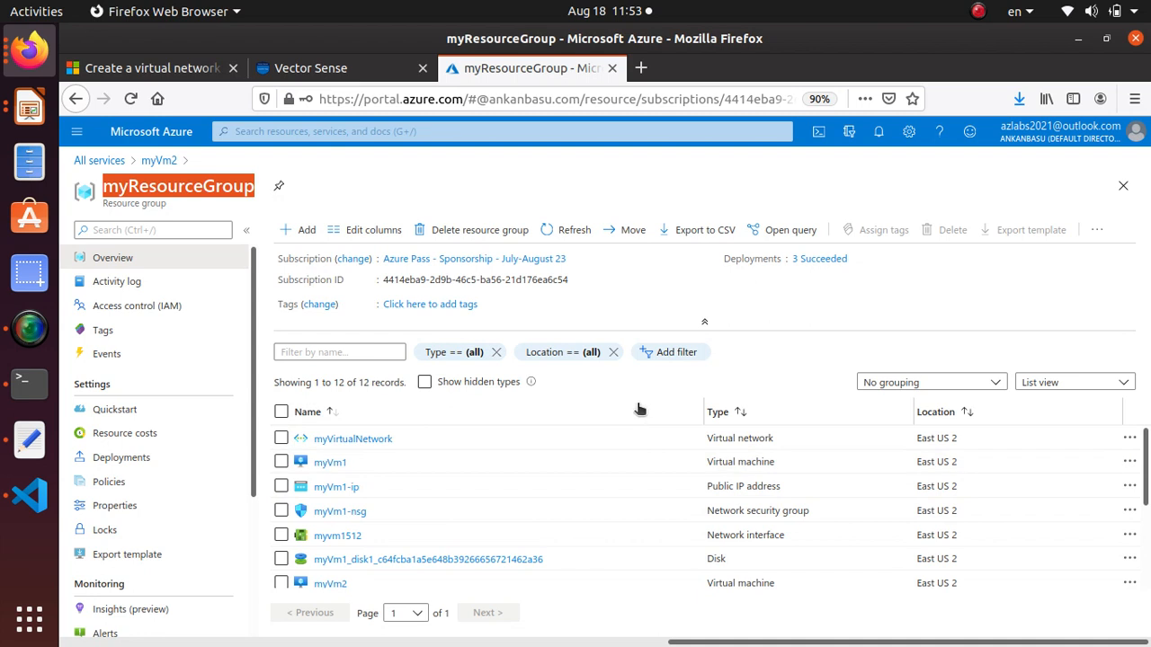
left_click(694, 300)
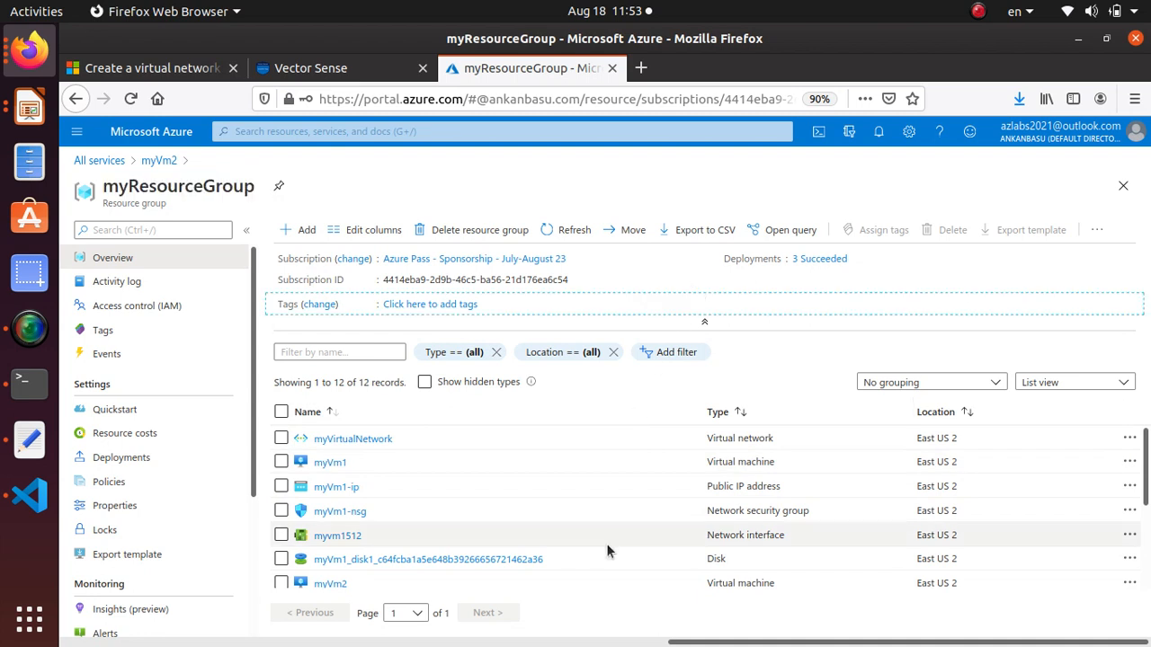
Sort the resource group's list by location and by type, and review the resources grouped by type.
left_click(936, 415)
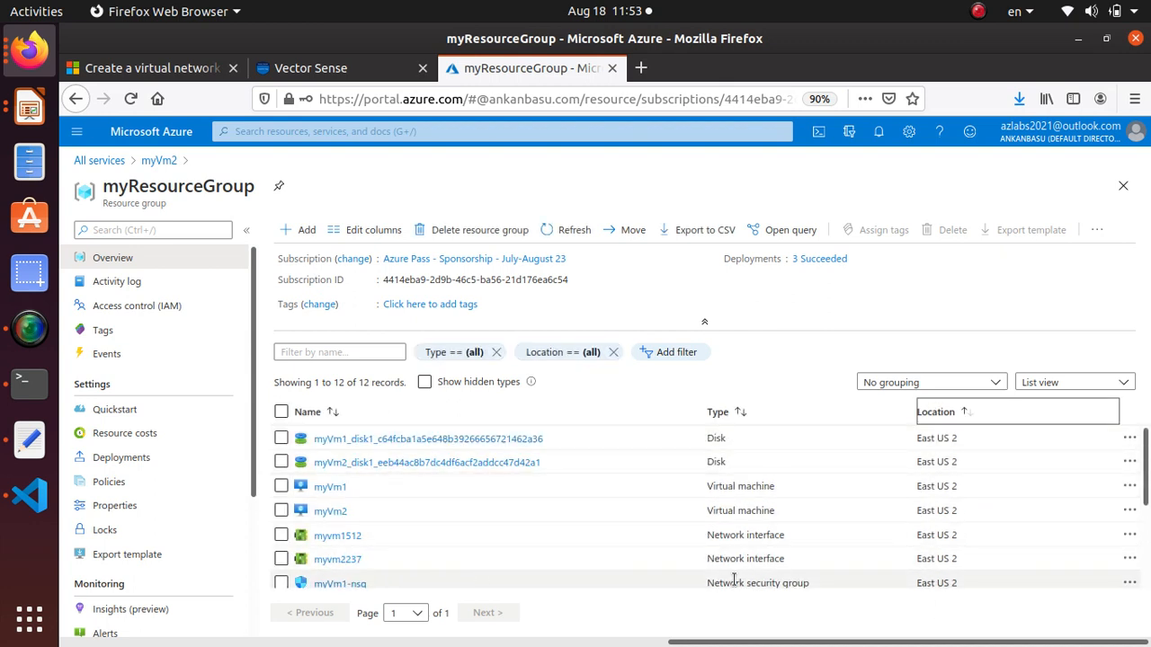
left_click(723, 414)
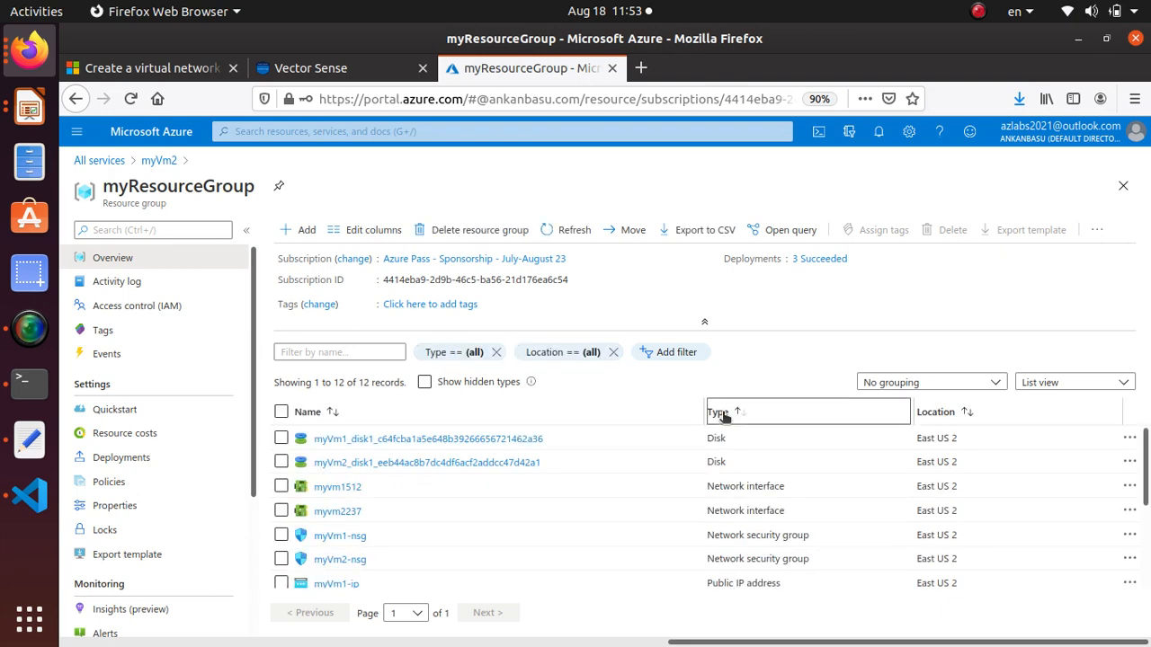
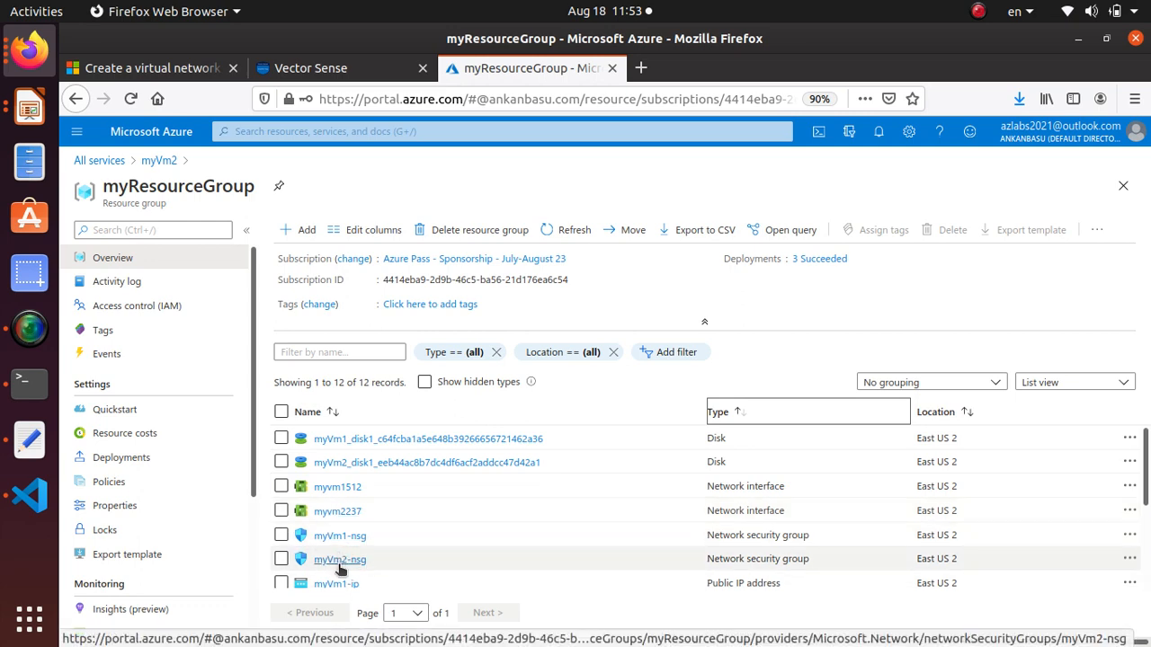
scroll(360, 565, "down", 3)
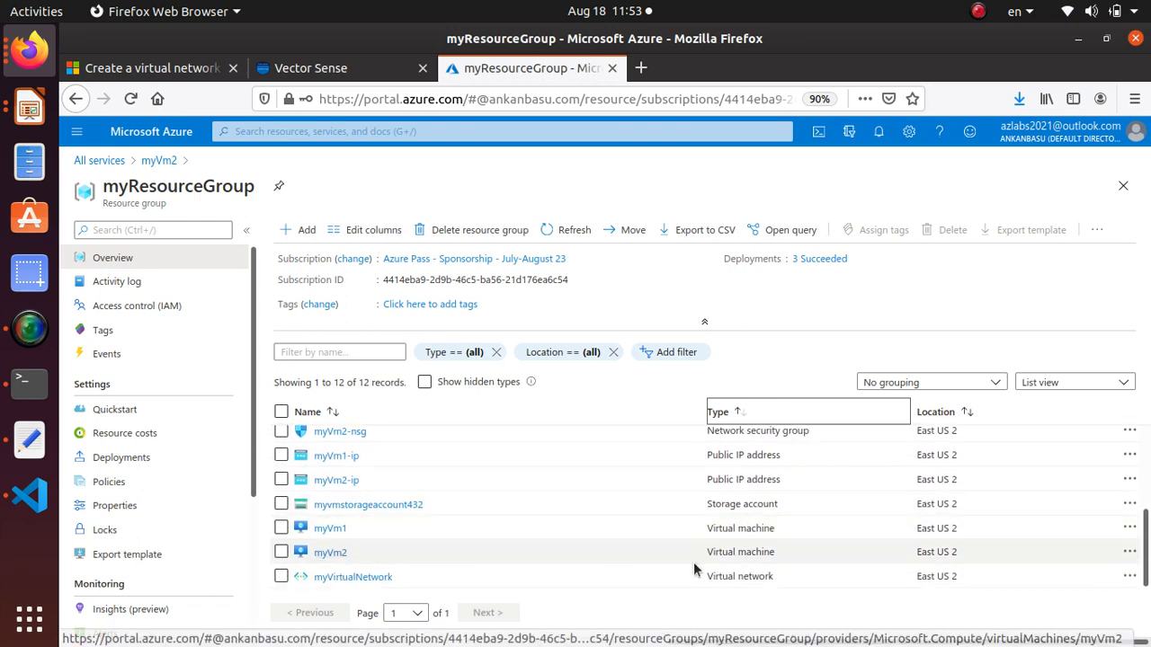
Return to the quickstart guide and read the sections on connecting to a VM from the internet and communicating between VMs.
left_click(163, 70)
scroll(615, 405, "up", 1)
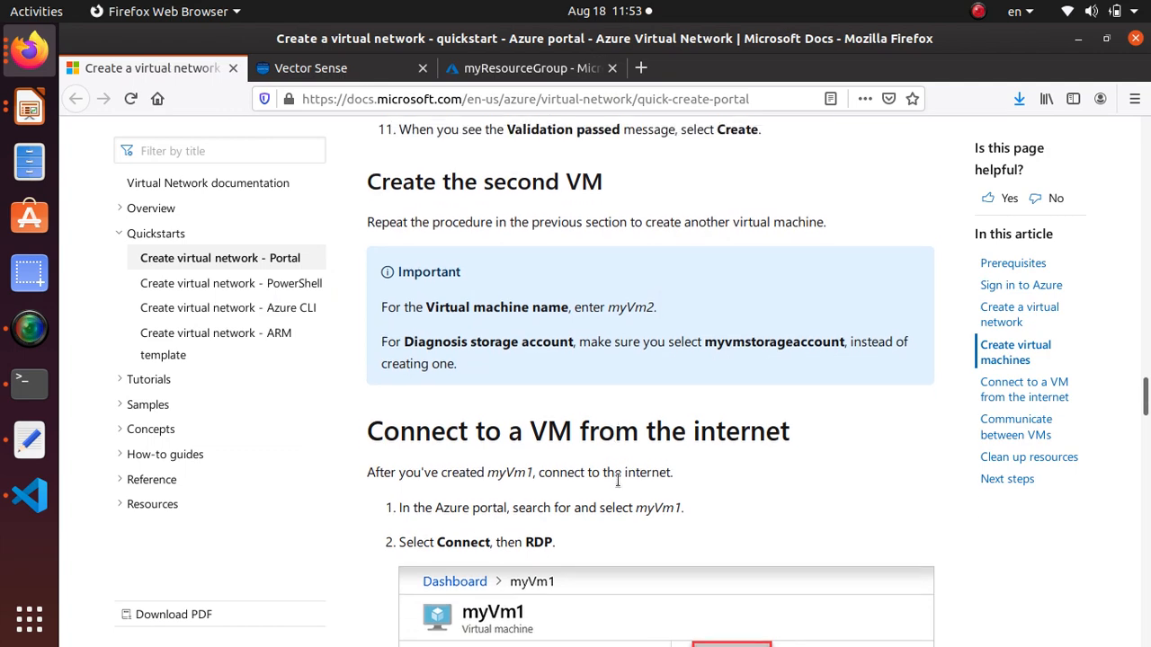
scroll(602, 485, "down", 3)
scroll(593, 503, "down", 3)
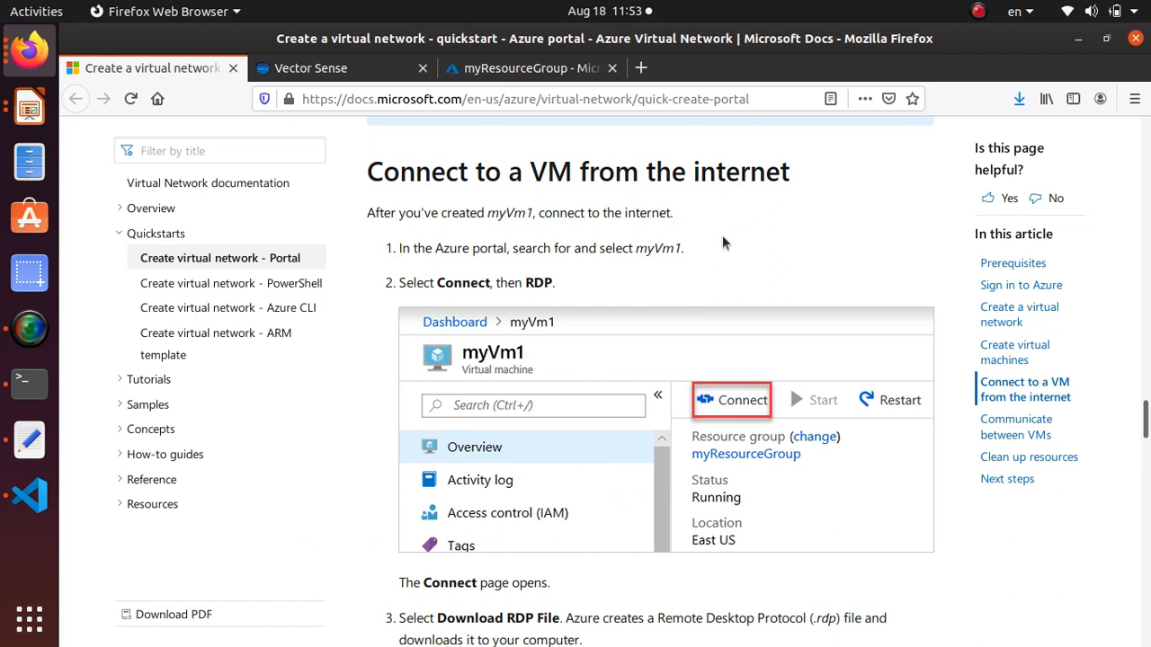
scroll(722, 241, "down", 1)
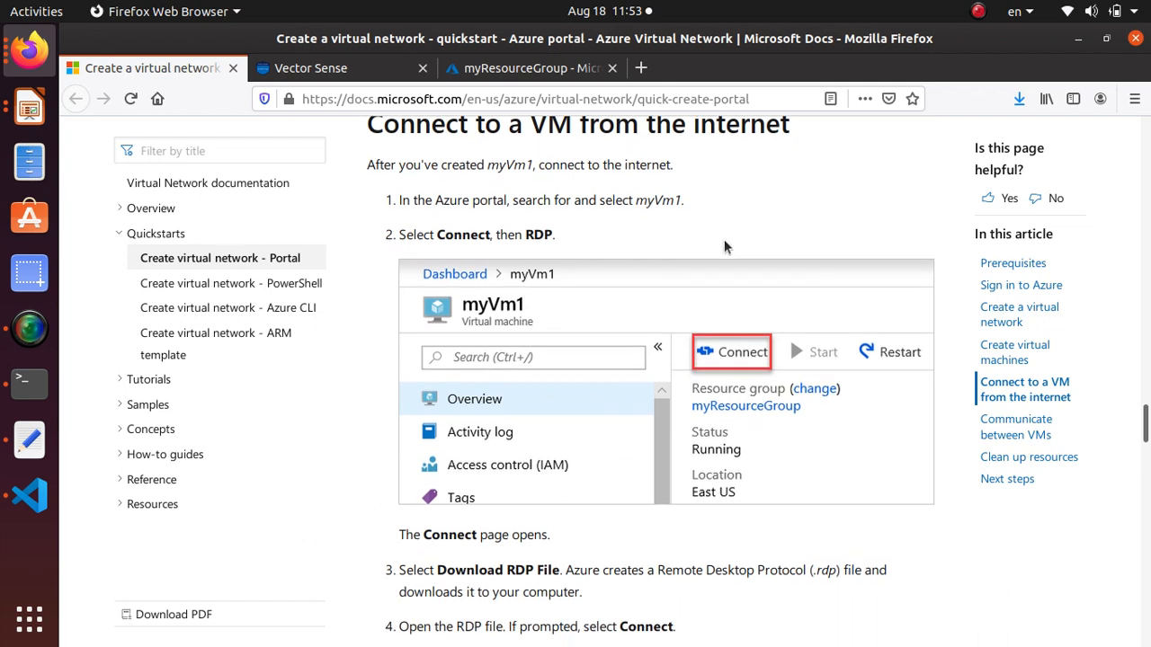
scroll(725, 247, "down", 5)
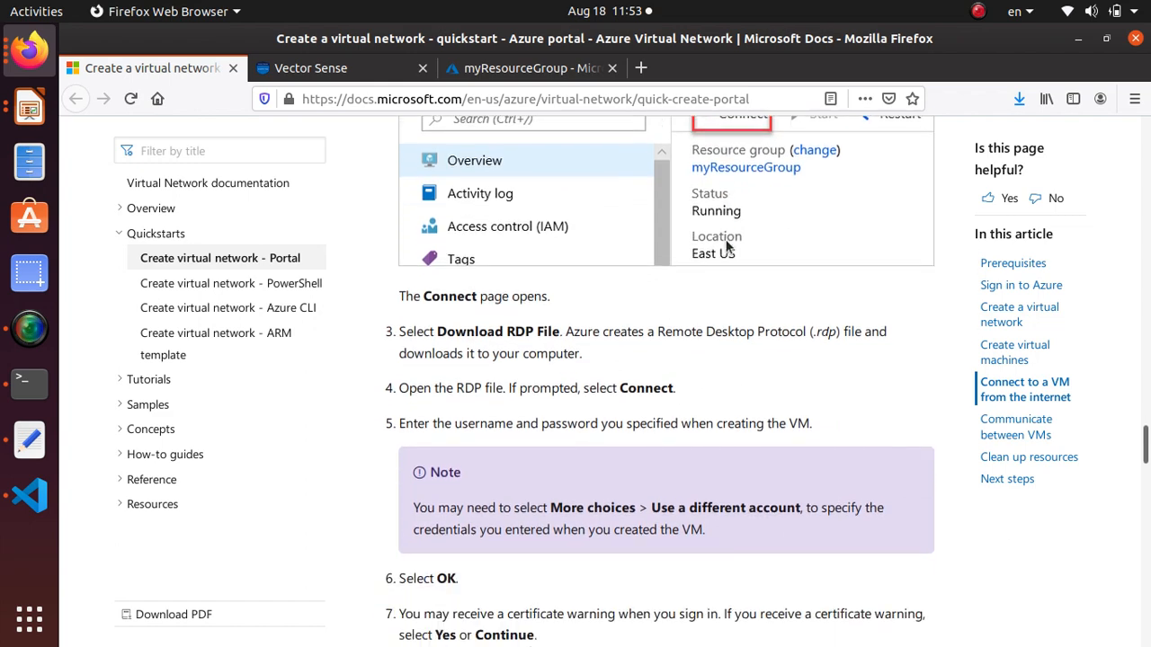
scroll(574, 435, "down", 2)
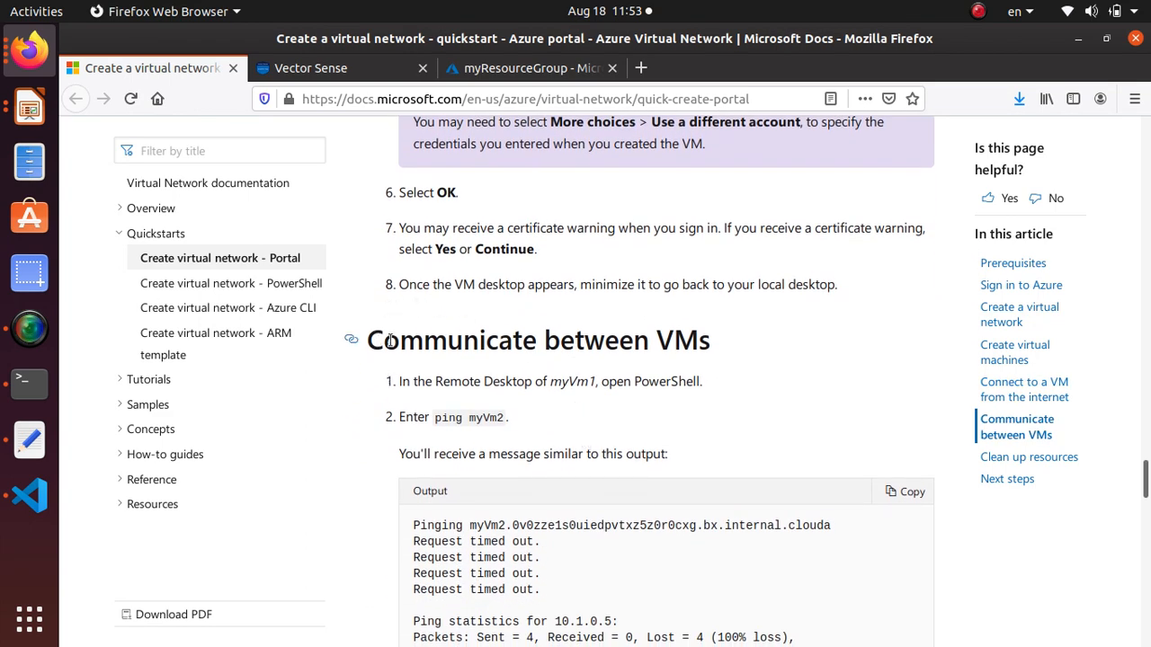
left_click_drag(390, 341, 711, 351)
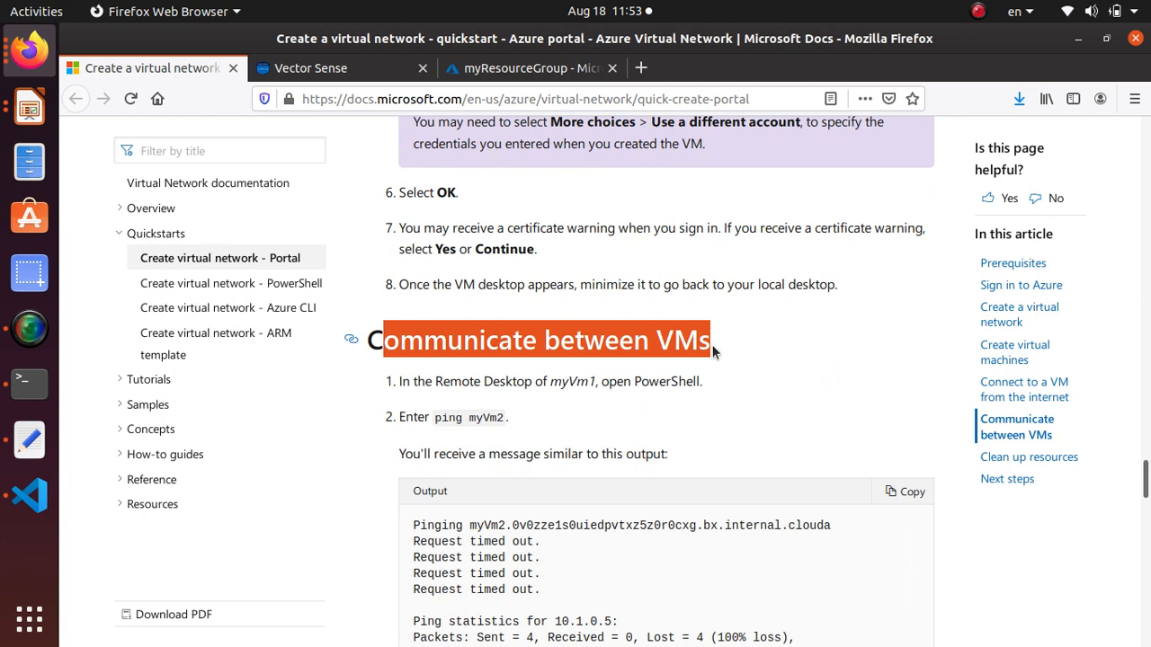
Read the Communicate between VMs instructions on pinging myVm2, its sample output, the ICMP explanation and the New-NetFirewallRule command.
scroll(691, 343, "up", 2)
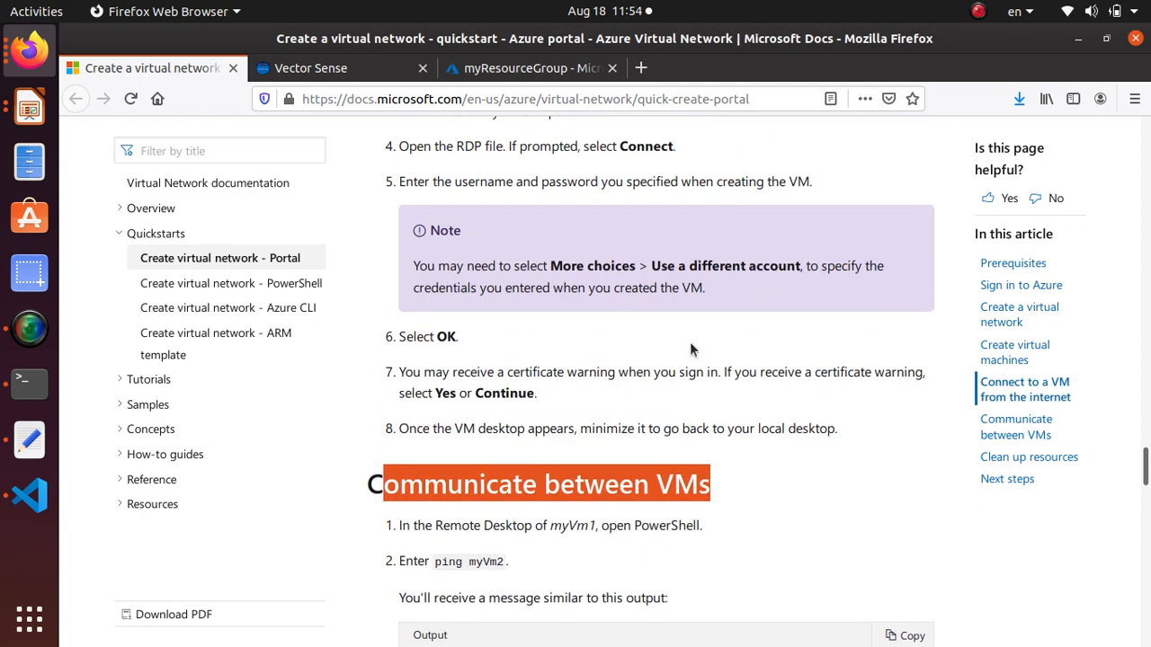
scroll(690, 340, "up", 1)
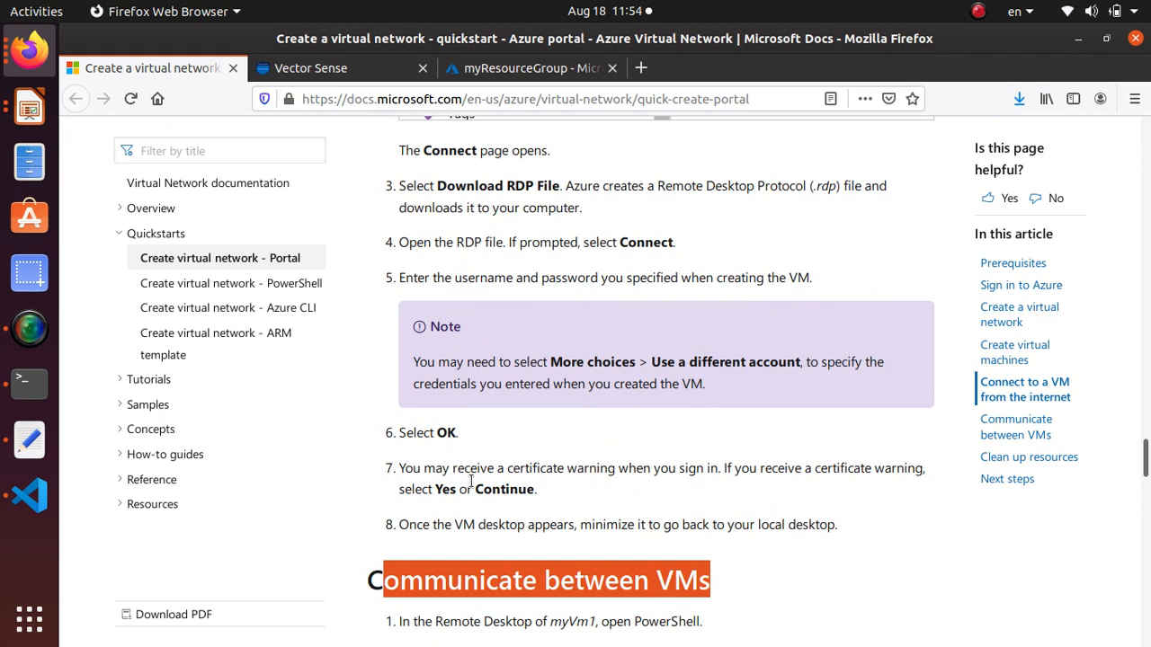
scroll(397, 490, "down", 3)
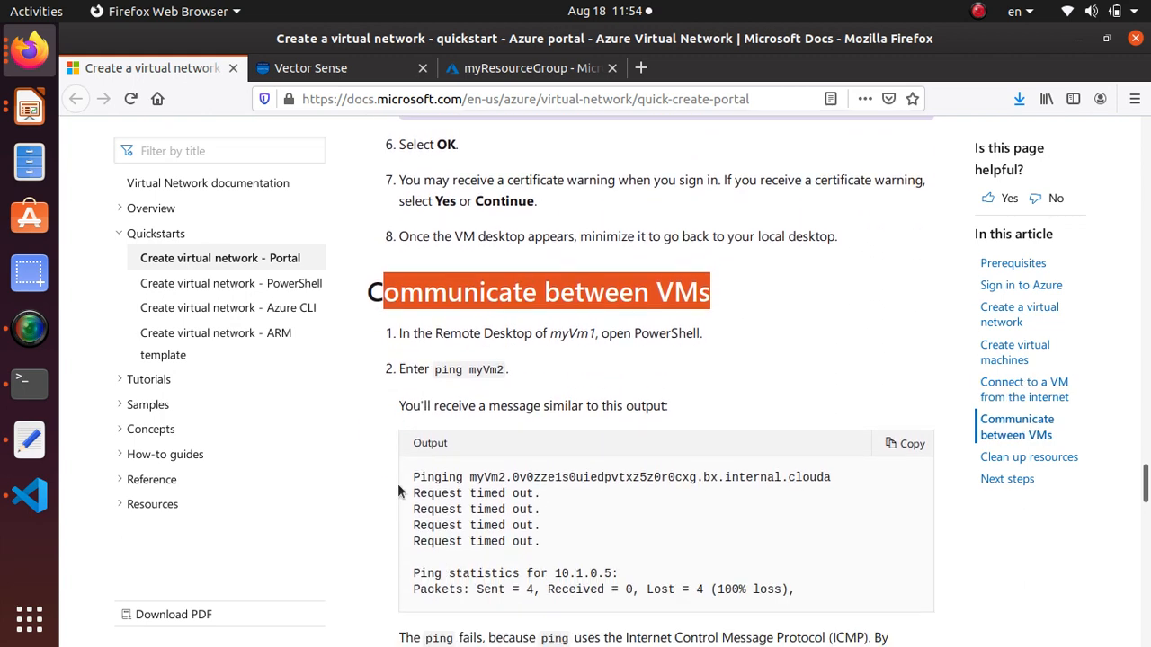
left_click_drag(396, 369, 526, 377)
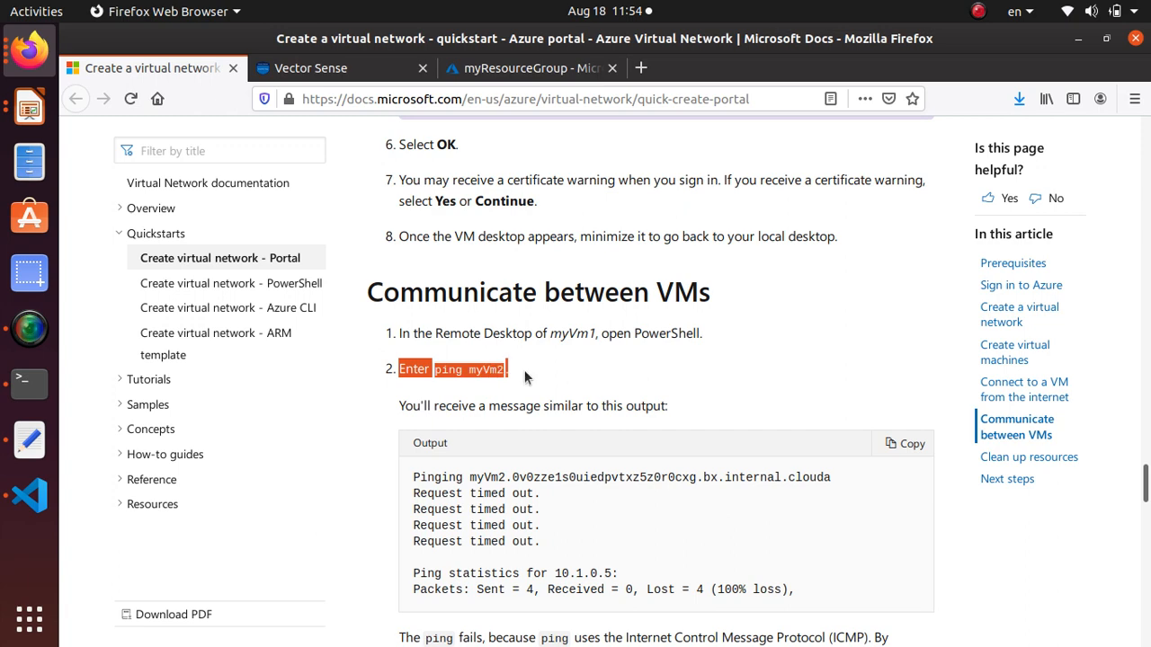
scroll(526, 402, "down", 1)
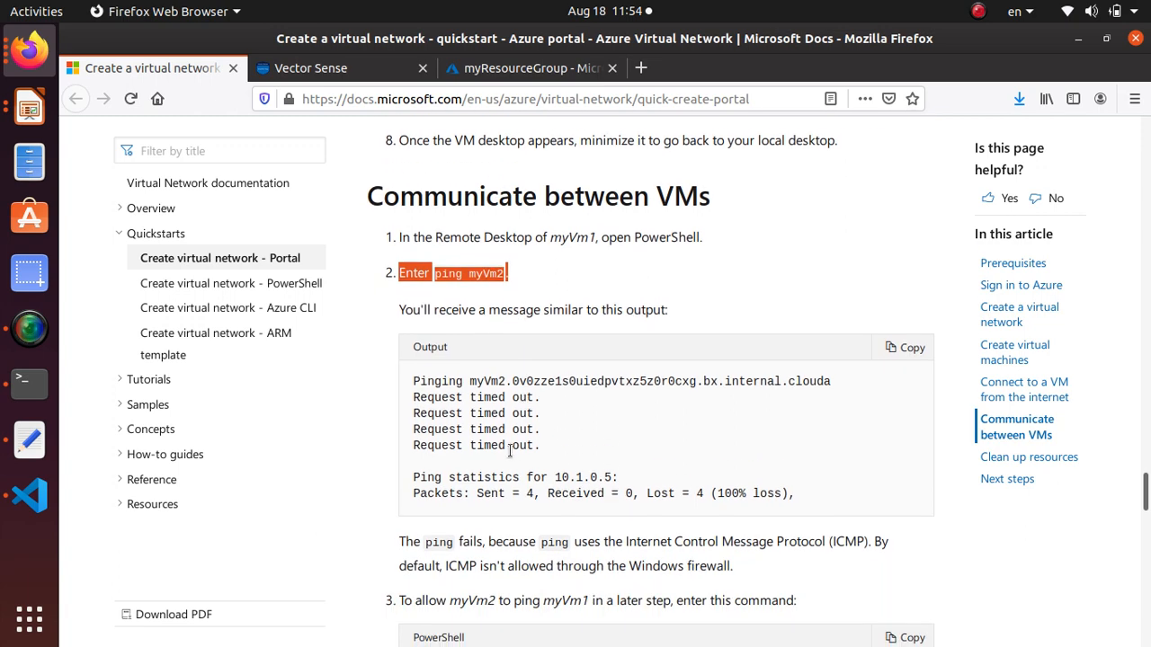
scroll(816, 383, "down", 1)
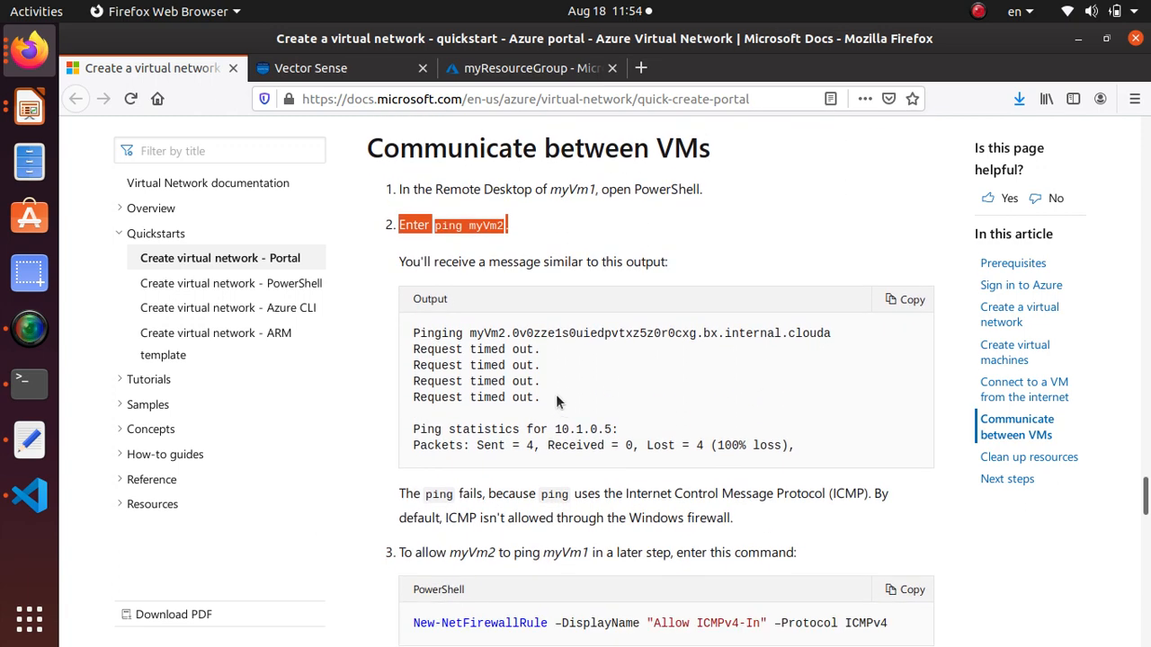
left_click_drag(544, 399, 401, 354)
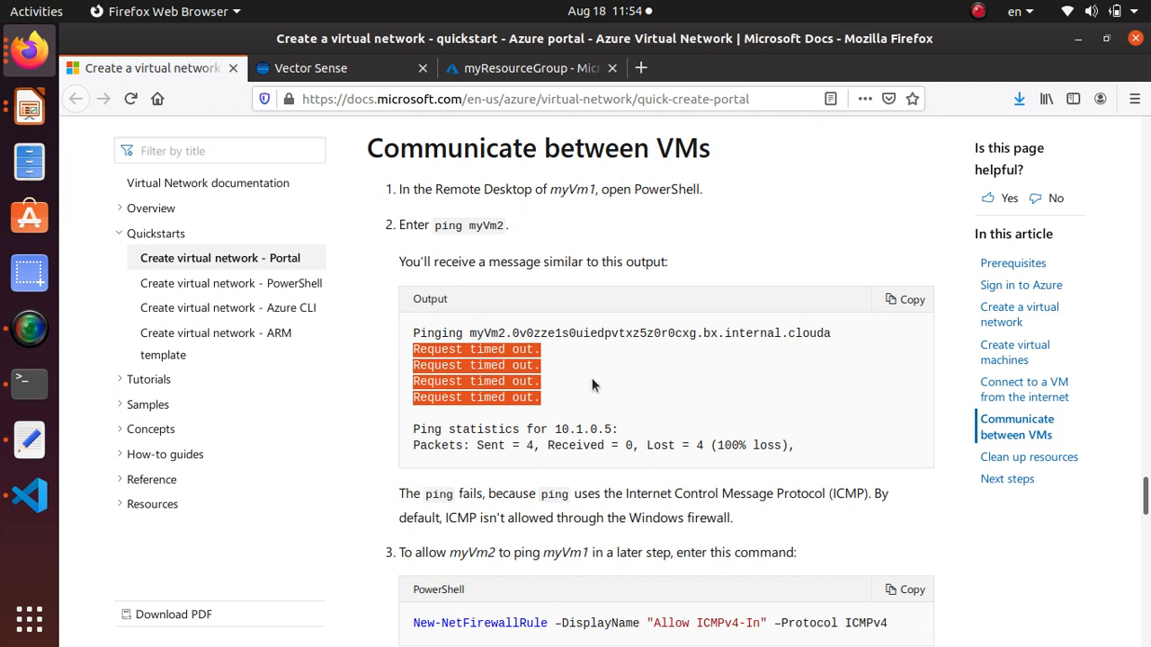
scroll(708, 394, "down", 1)
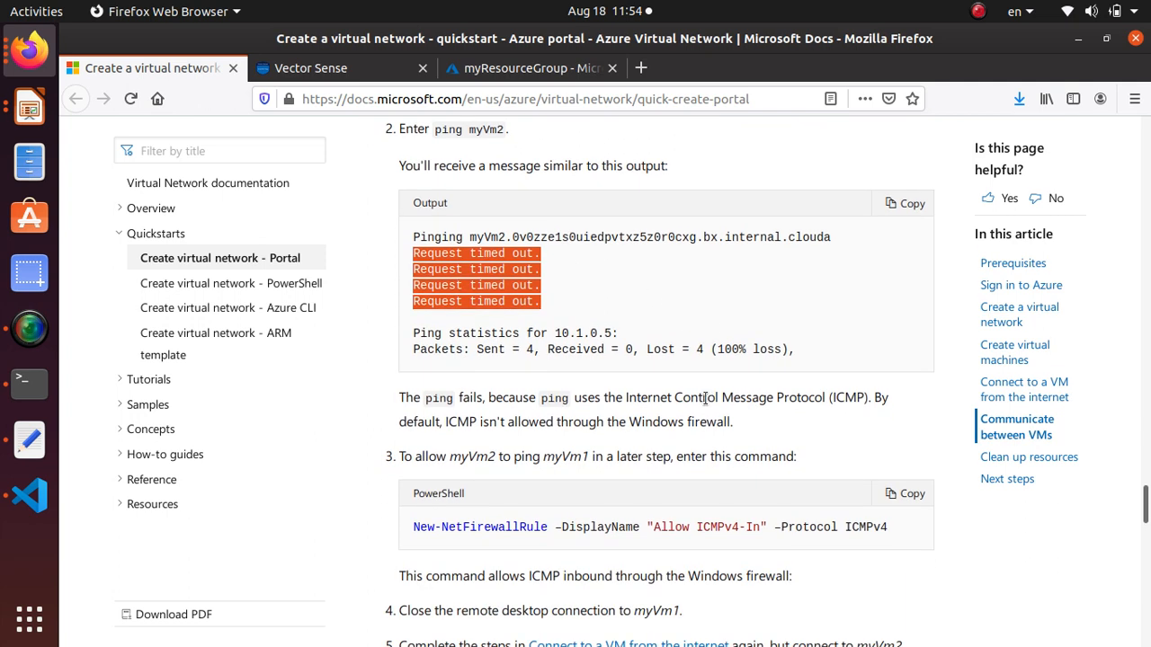
left_click_drag(406, 398, 905, 409)
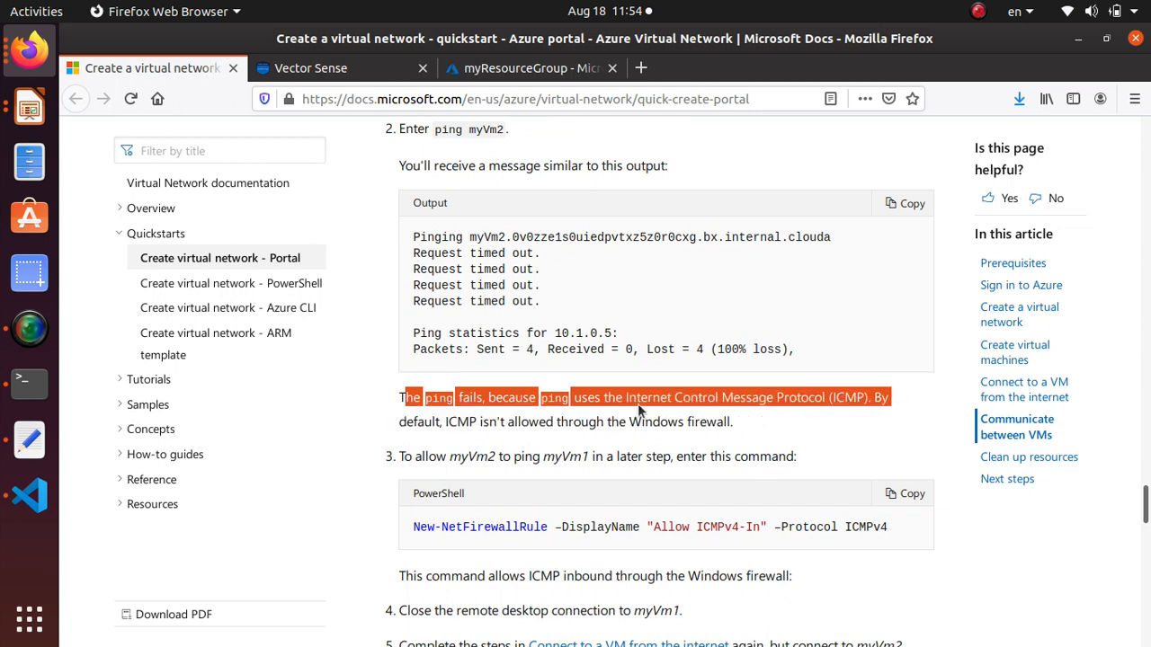
left_click(841, 401)
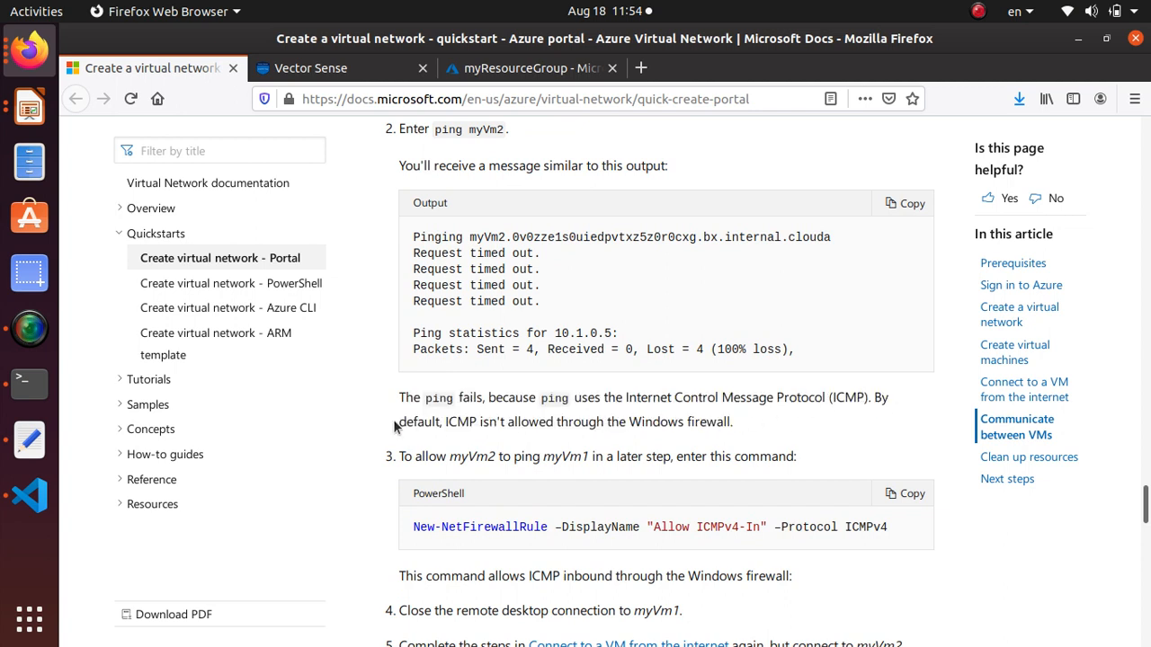
left_click_drag(440, 424, 727, 416)
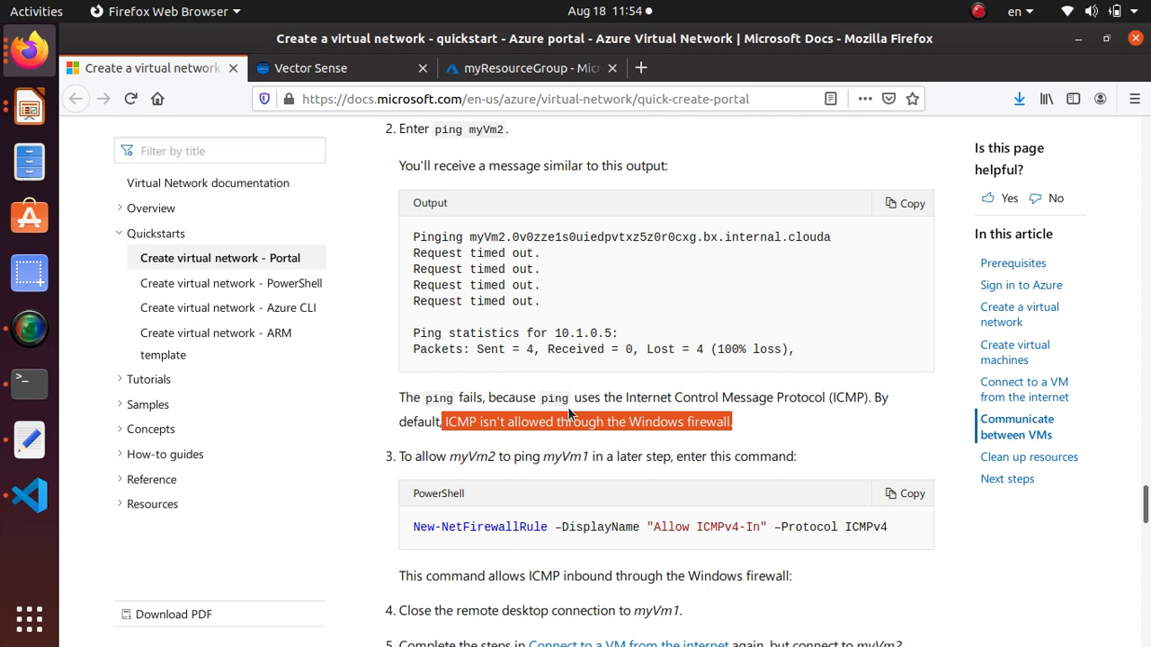
scroll(568, 408, "down", 2)
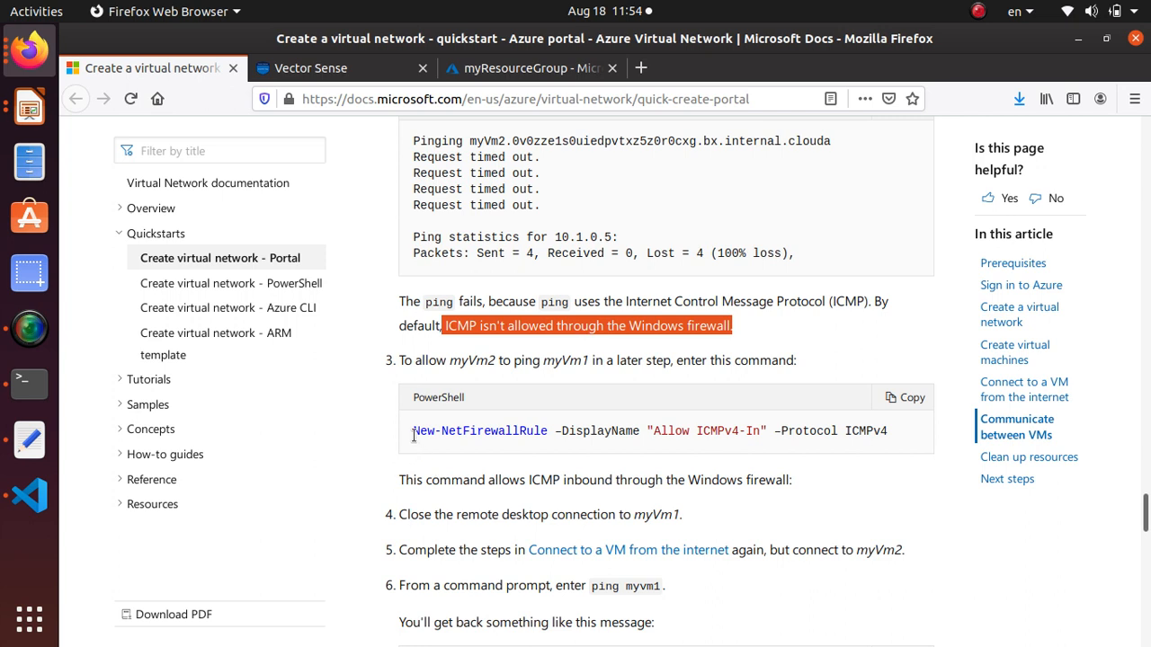
left_click_drag(413, 436, 888, 433)
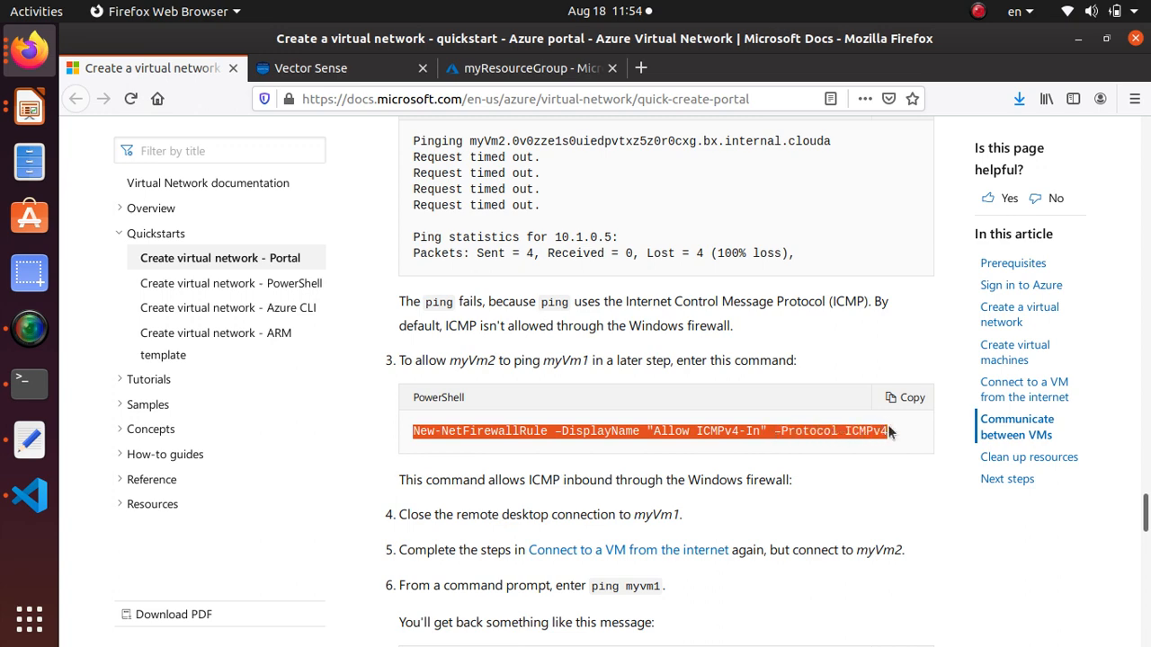
Review the remaining quickstart instructions on pinging myVm1 from myVm2 and cleaning up resources, and return to the ping myVm2 instructions.
scroll(888, 432, "down", 5)
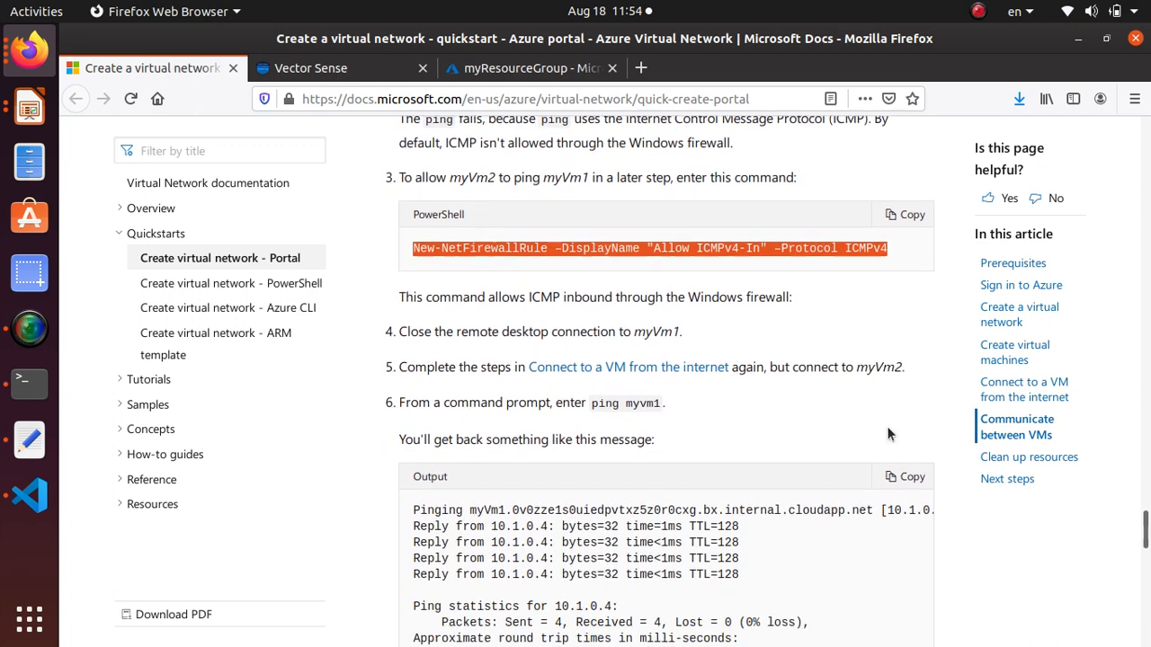
scroll(888, 433, "down", 1)
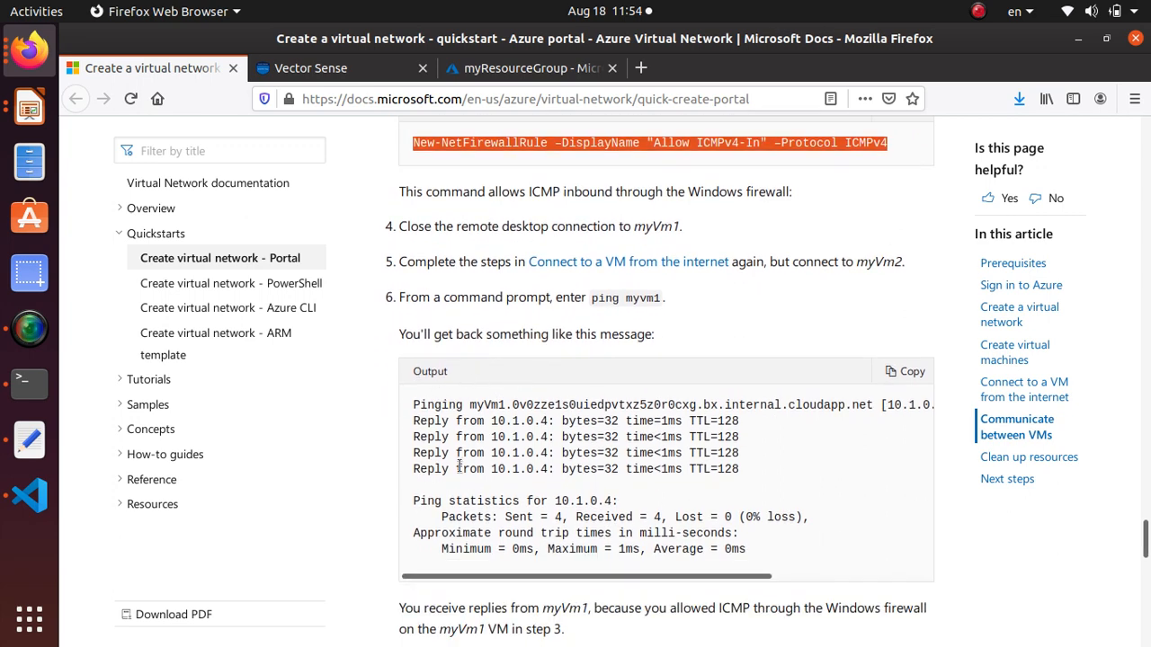
scroll(459, 466, "down", 3)
scroll(464, 273, "down", 3)
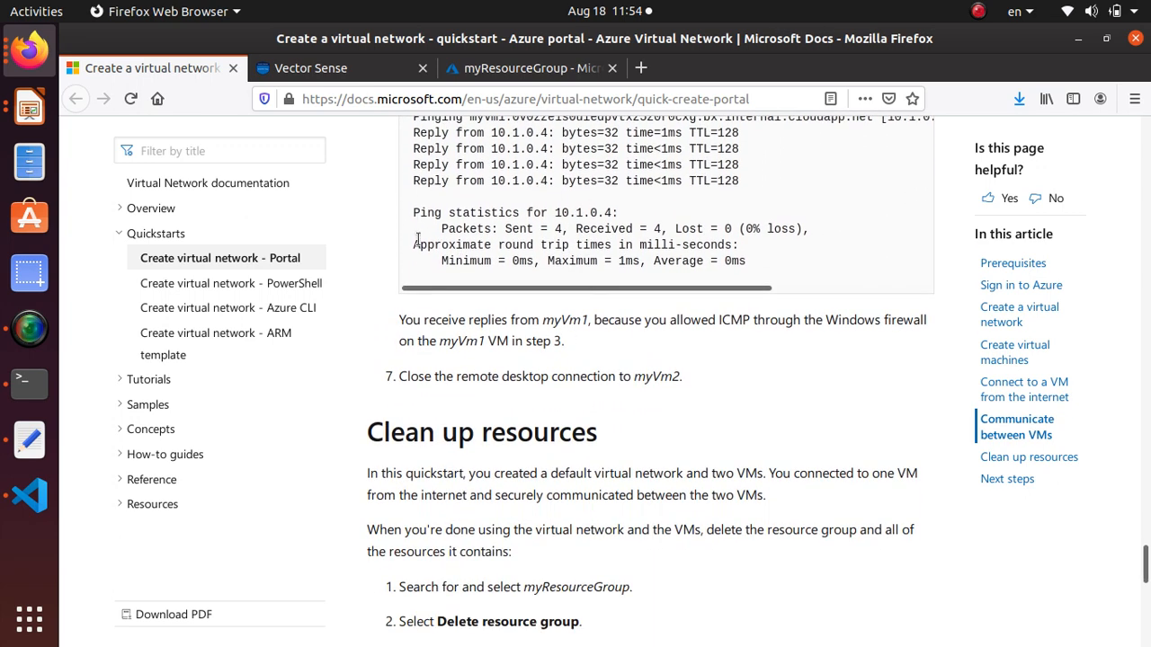
scroll(558, 256, "down", 3)
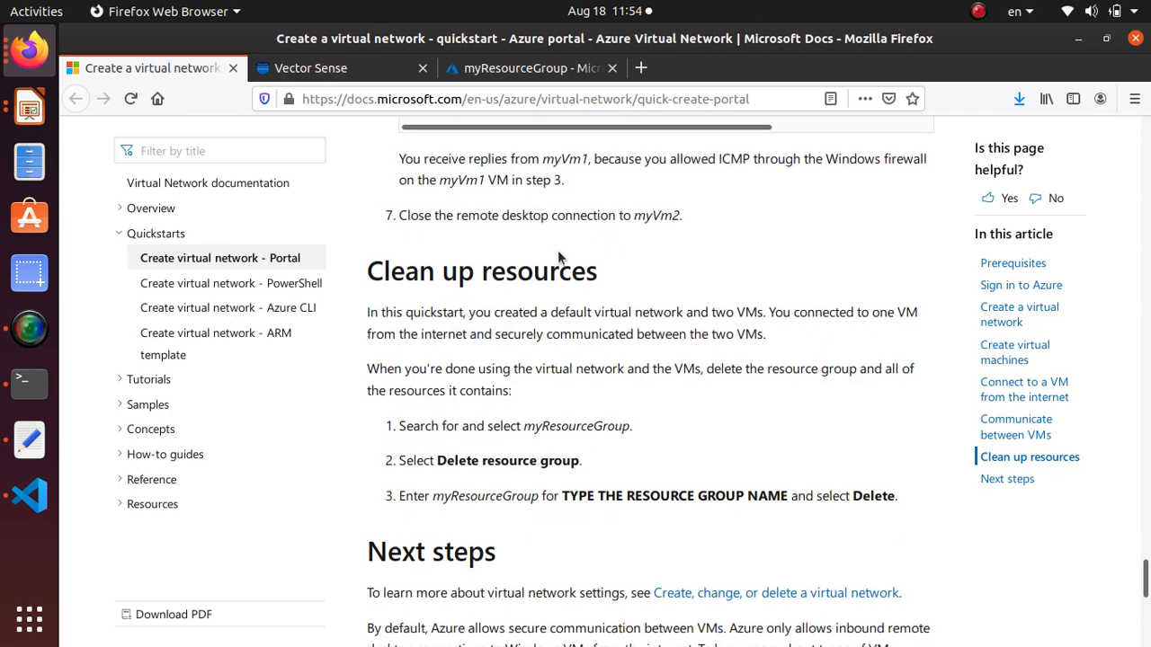
scroll(557, 249, "down", 3)
scroll(558, 248, "up", 15)
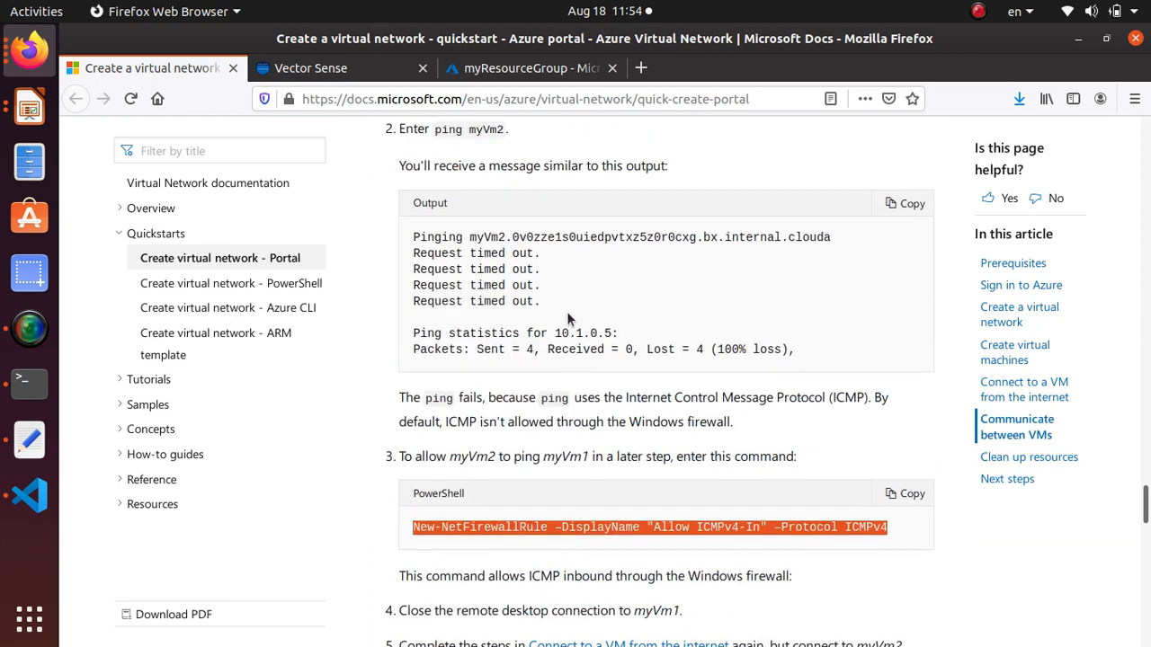
scroll(564, 320, "up", 1)
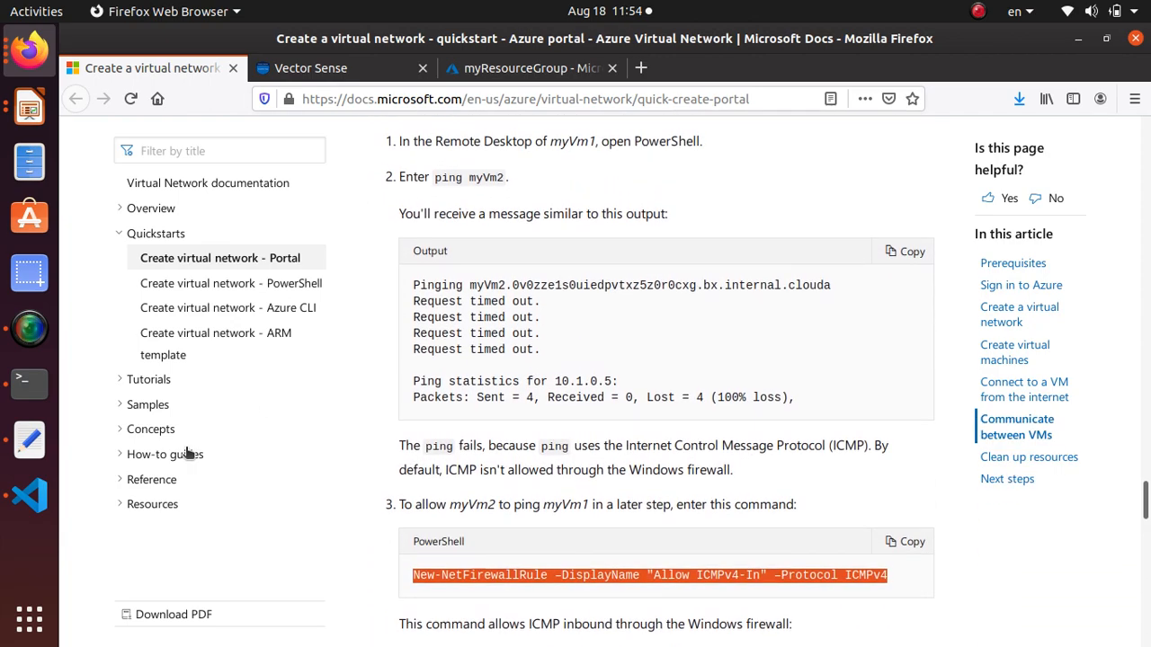
Search the installed applications for rdp and open the Remmina remote desktop client.
left_click(29, 618)
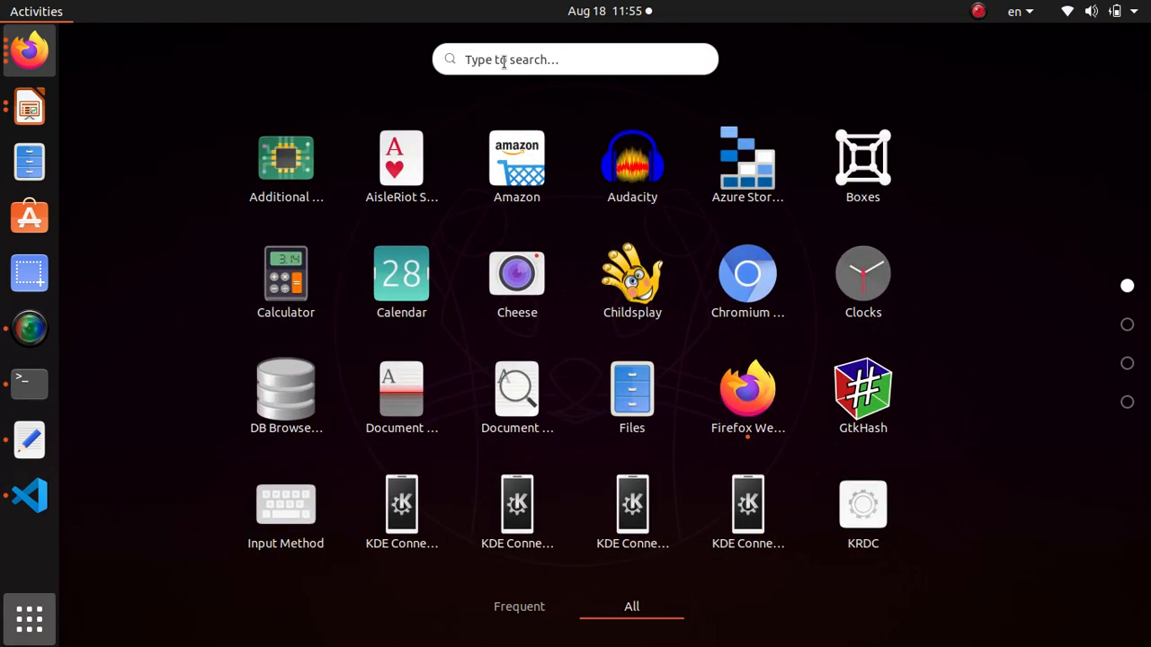
left_click(504, 60)
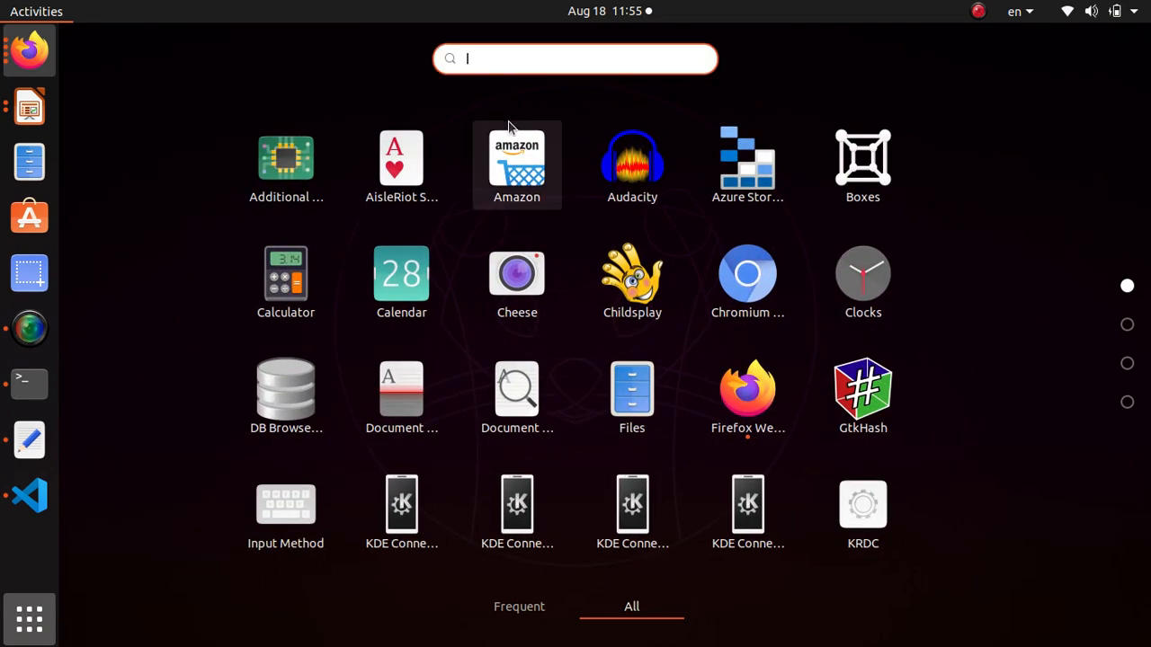
type("rd")
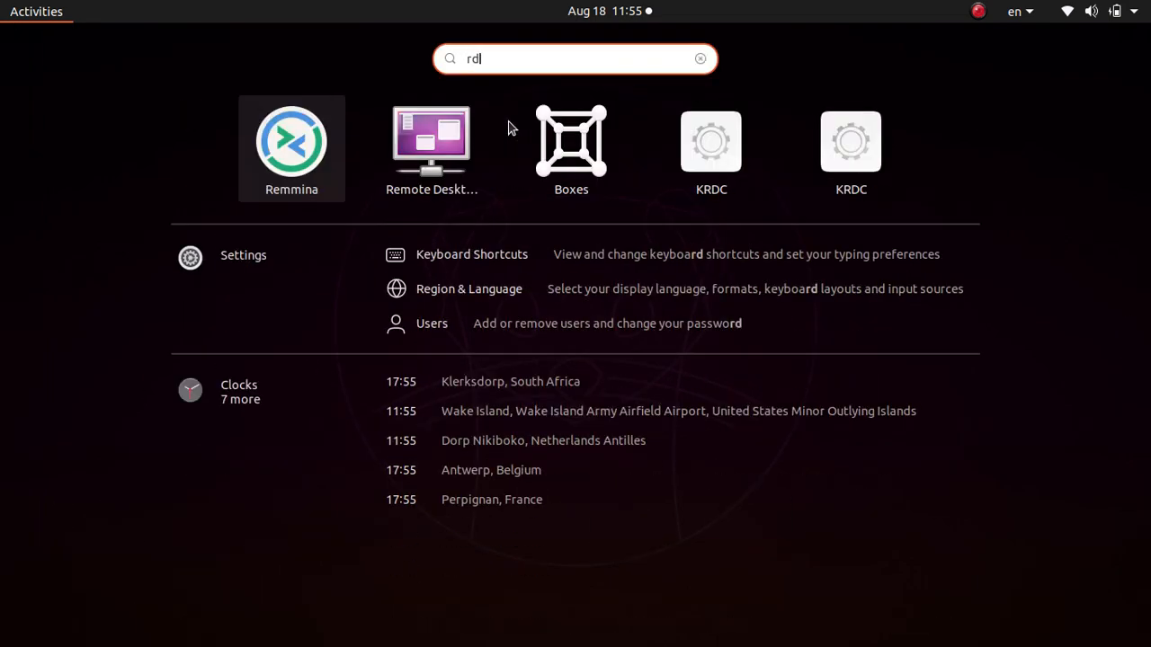
type("p")
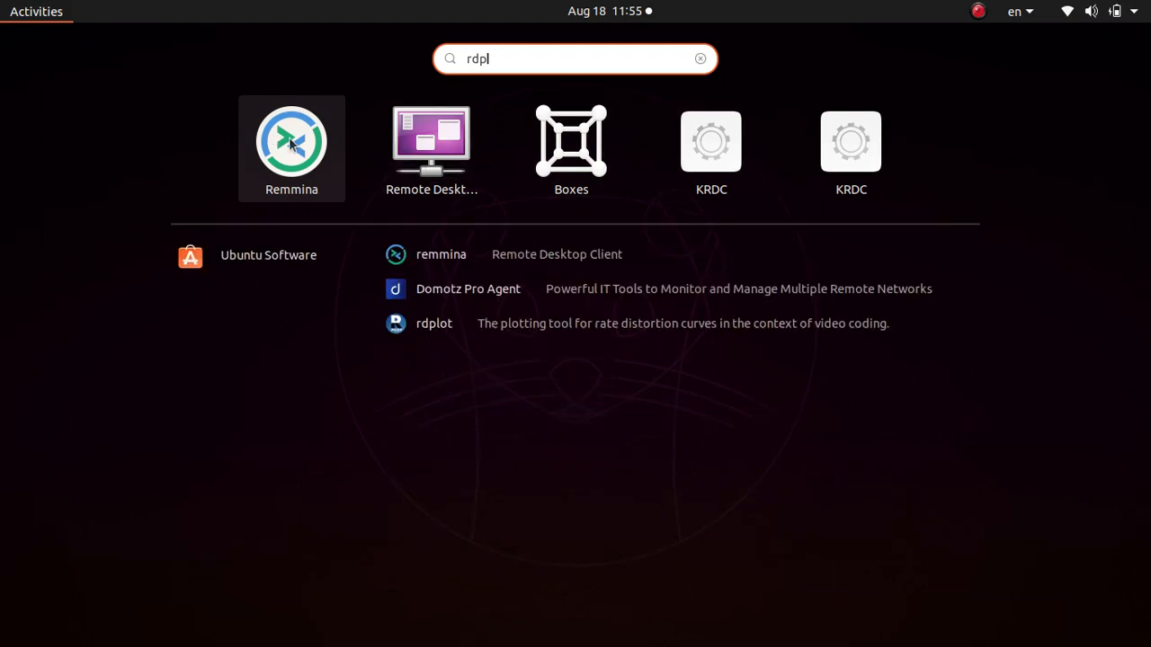
left_click(290, 143)
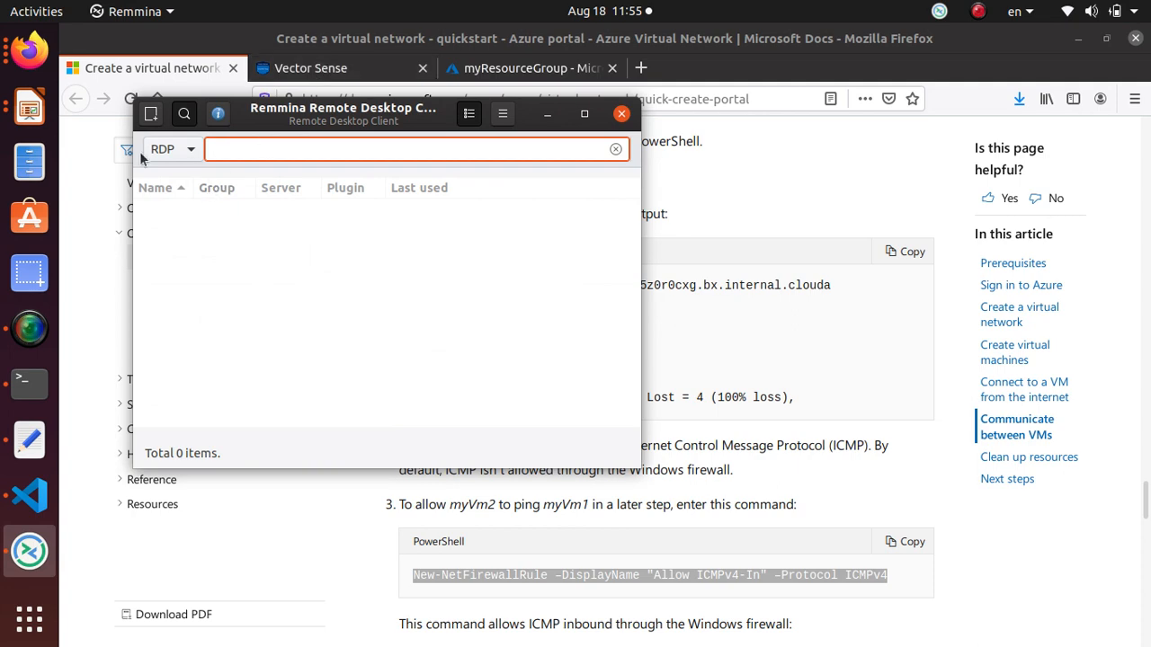
Switch to the Azure portal in Firefox, open the myVm1 virtual machine from myResourceGroup and copy its public IP address.
left_click(526, 68)
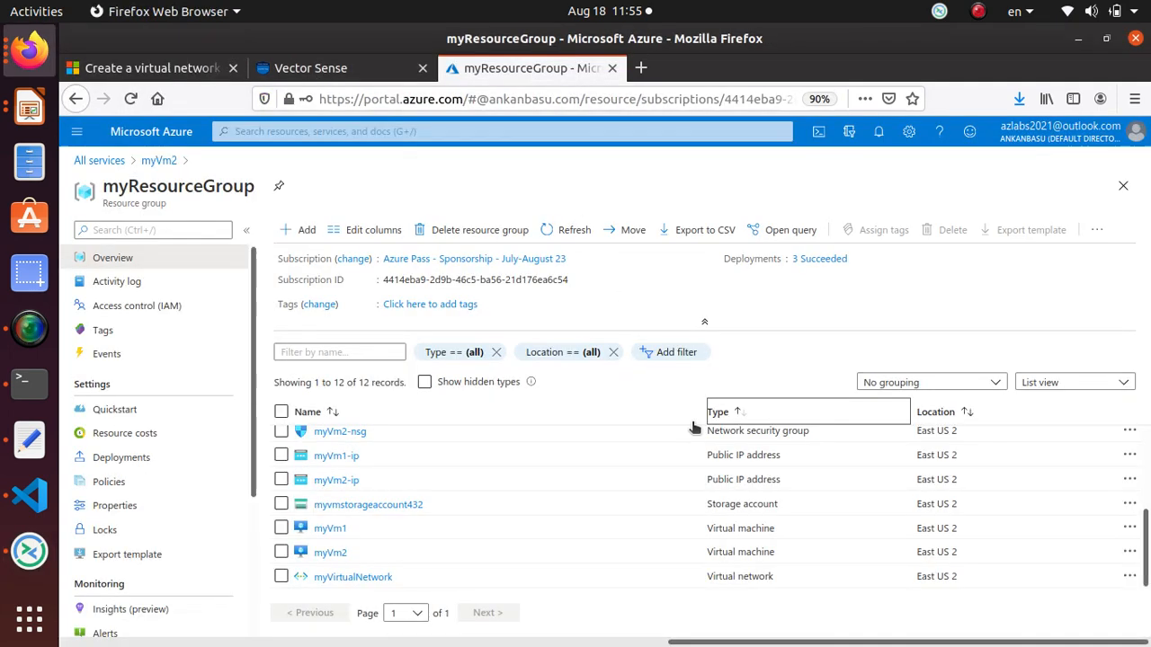
scroll(683, 449, "up", 3)
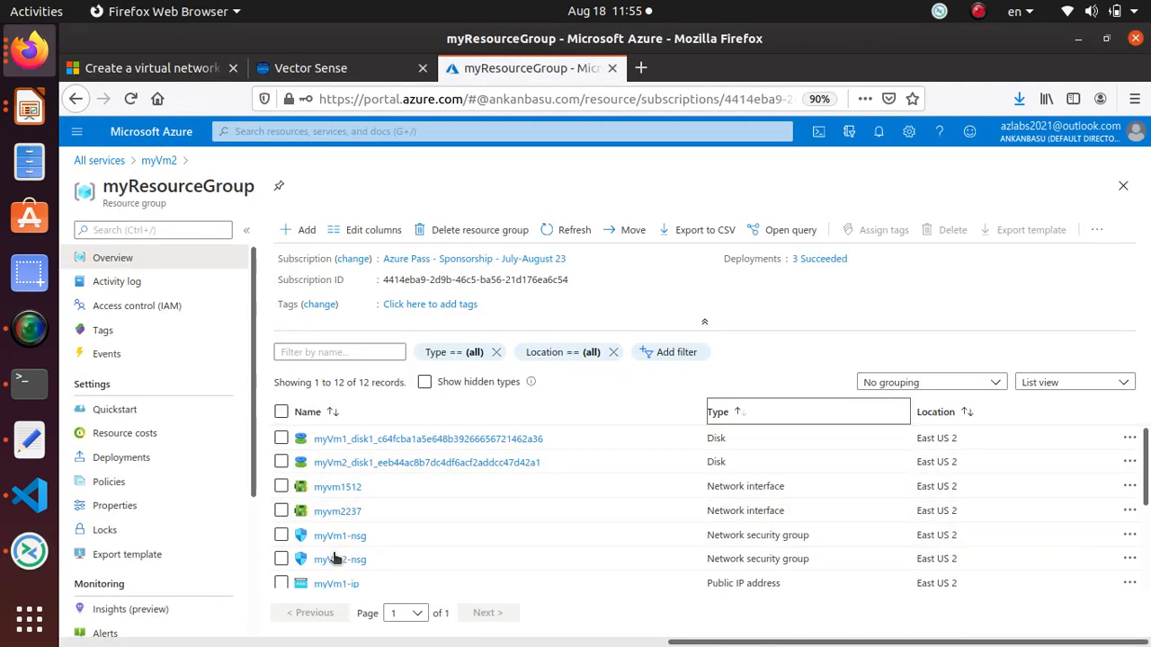
scroll(334, 539, "down", 2)
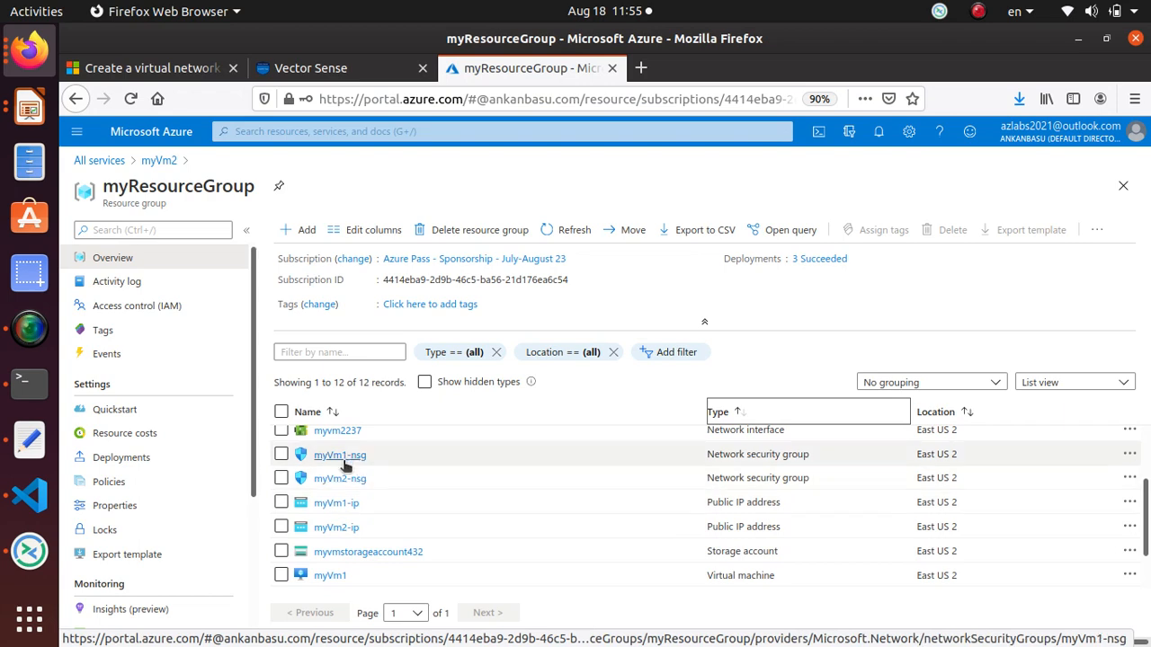
scroll(377, 534, "down", 1)
left_click(319, 531)
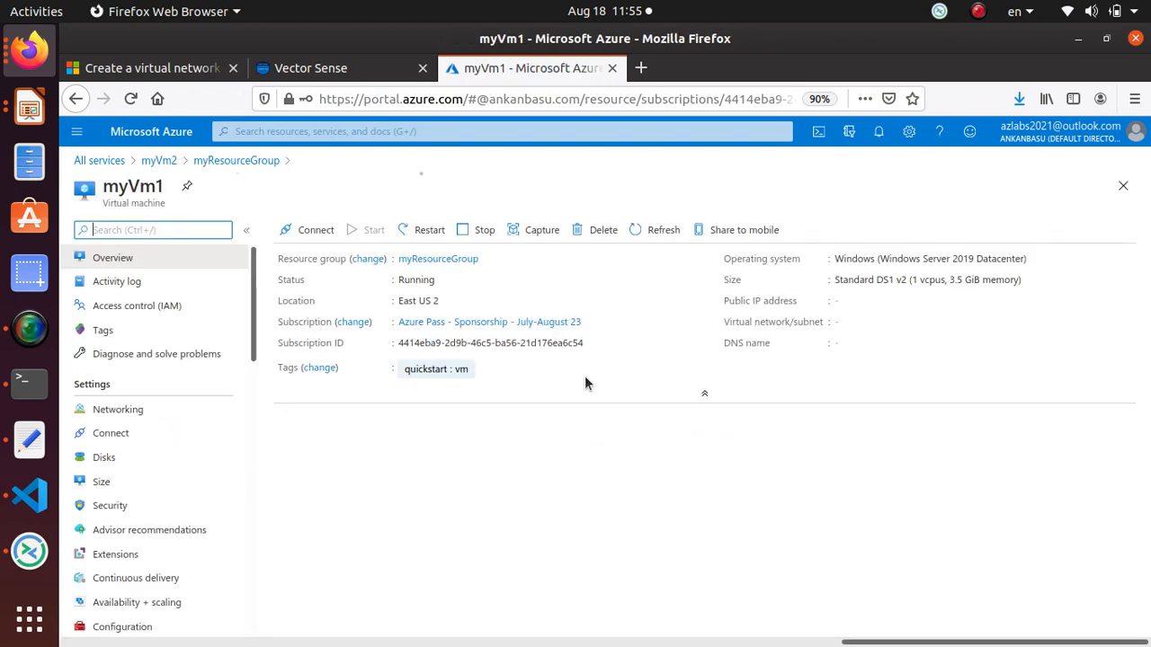
left_click(888, 302)
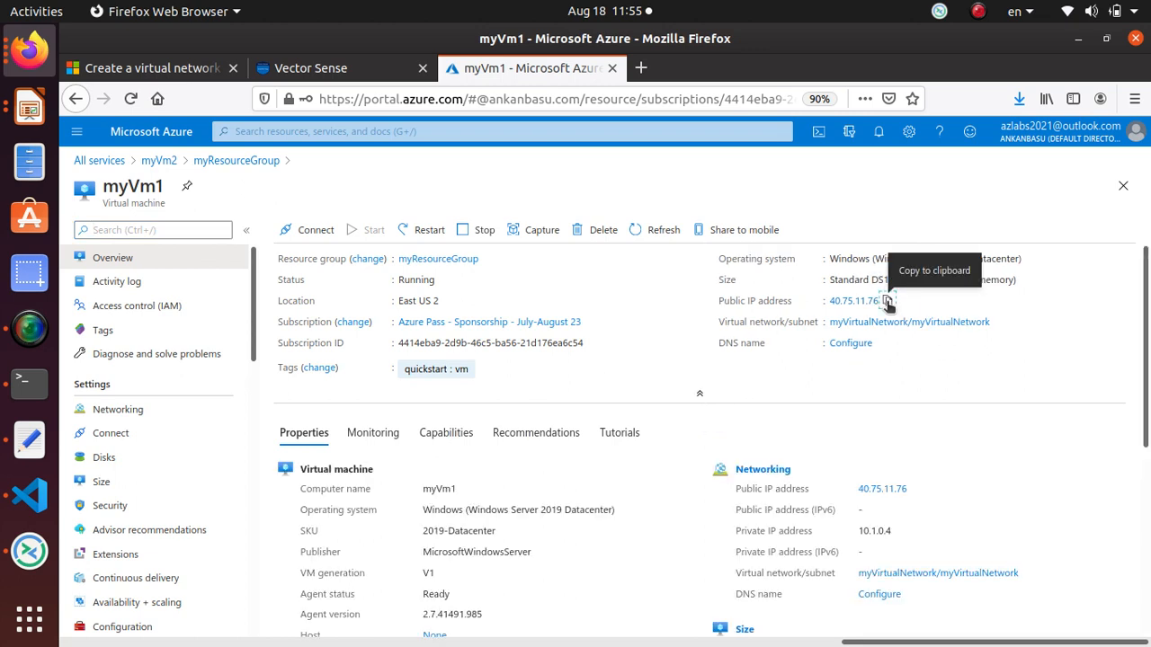
Switch to Remmina, start an RDP connection to myVm1's copied public IP address and accept its certificate.
key("alt+Tab")
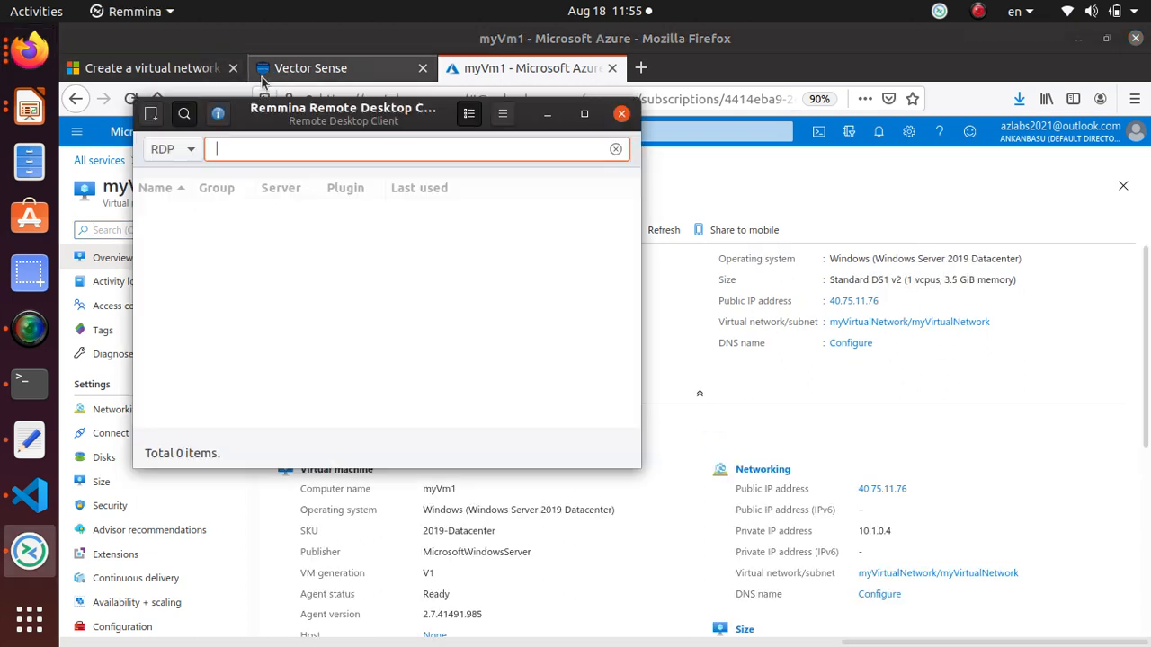
key("ctrl+v")
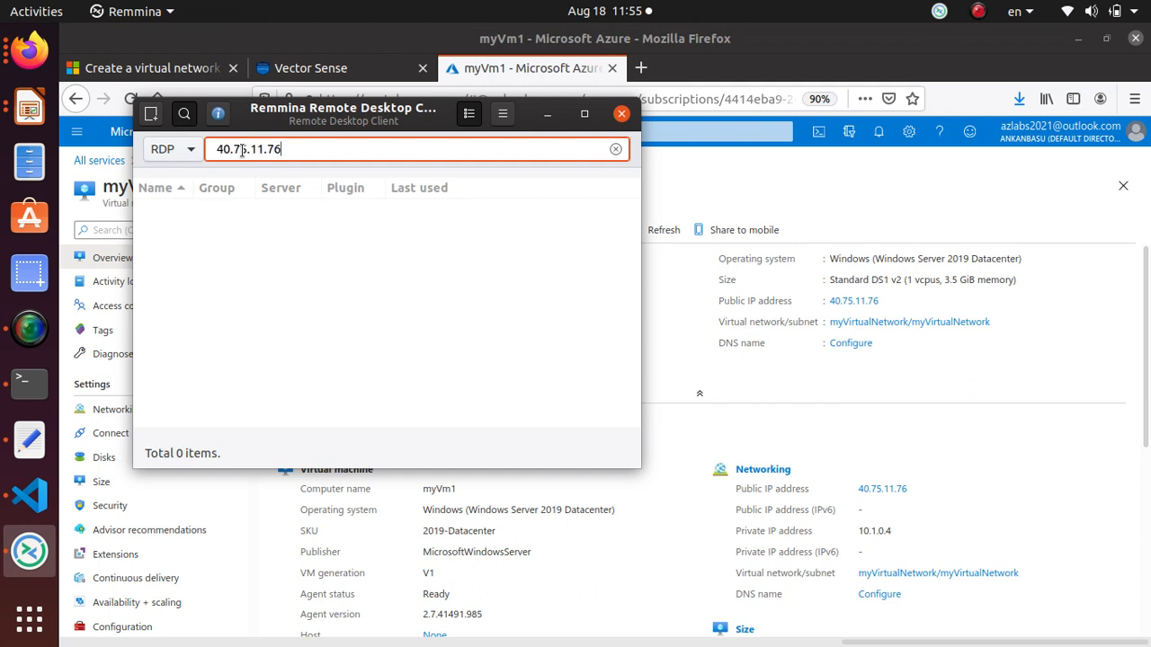
key("Return")
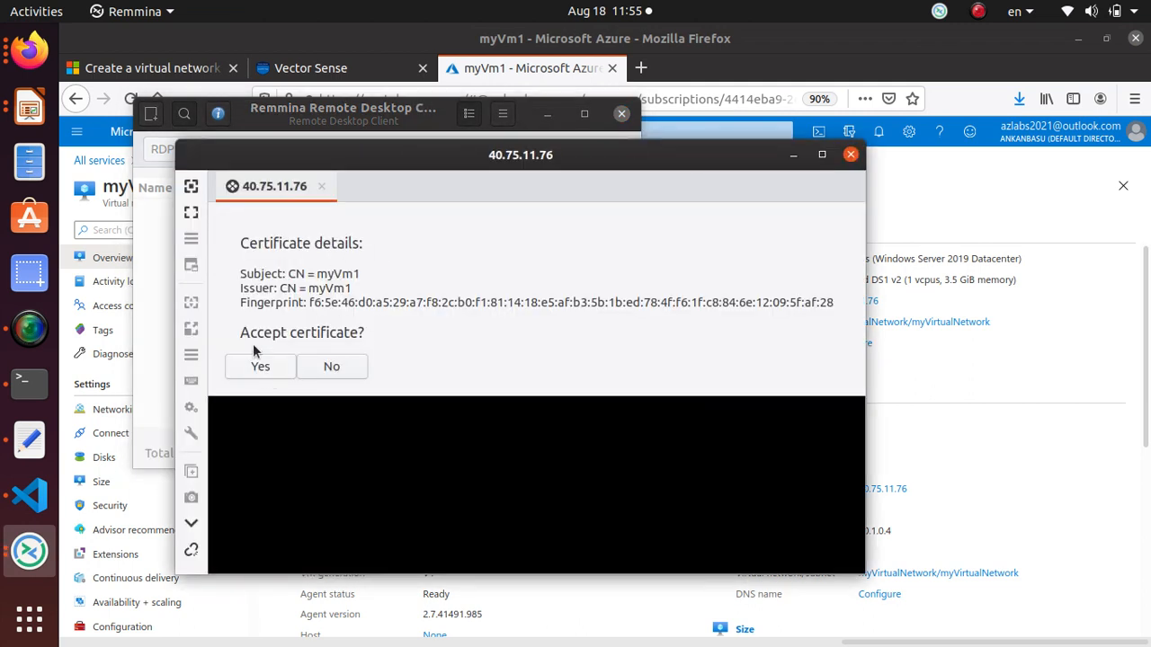
left_click(259, 366)
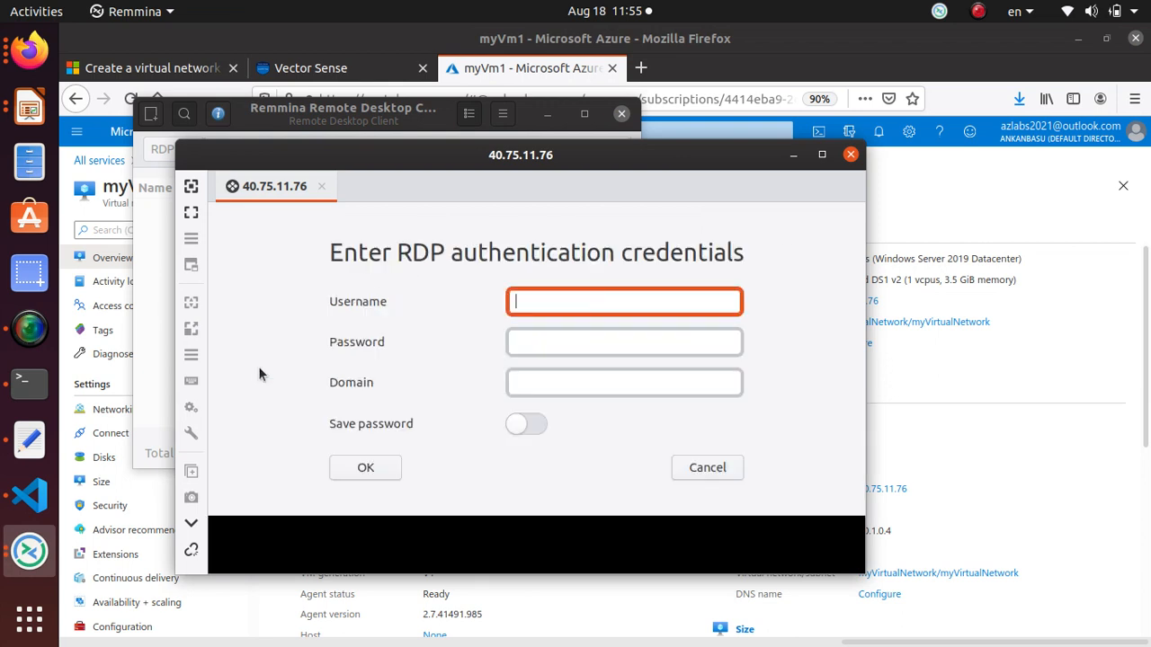
Sign in to the myVm1 RDP session with the username student and the account password, leaving the domain empty.
type("student")
key("Tab")
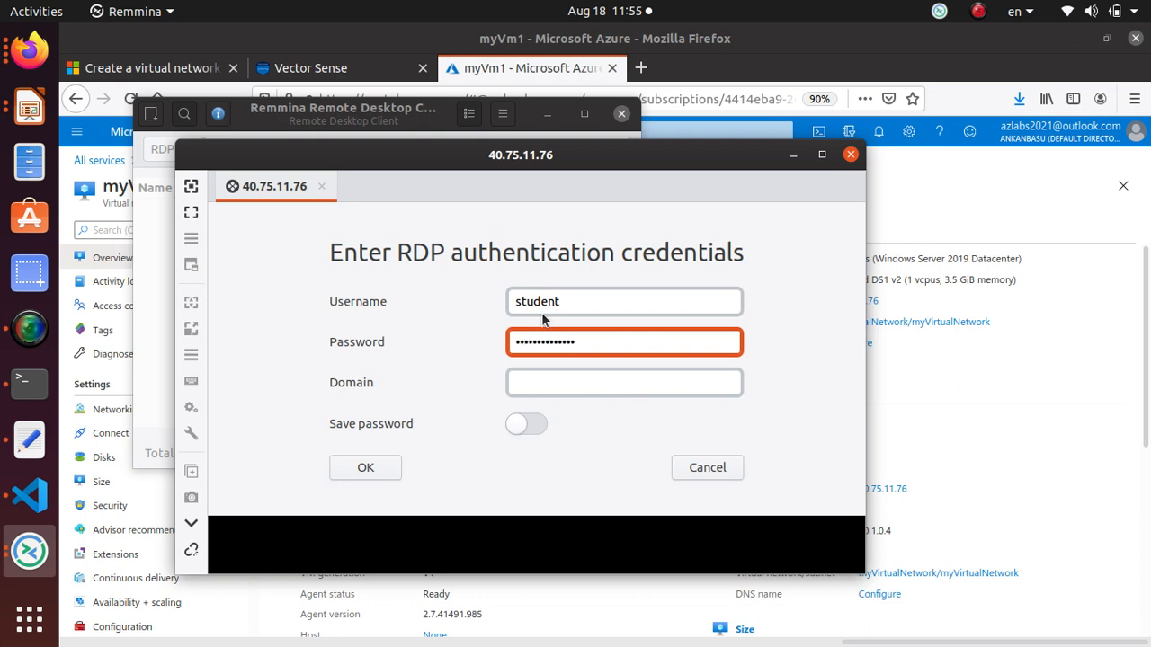
type("••••")
key("Tab")
type("[Fin")
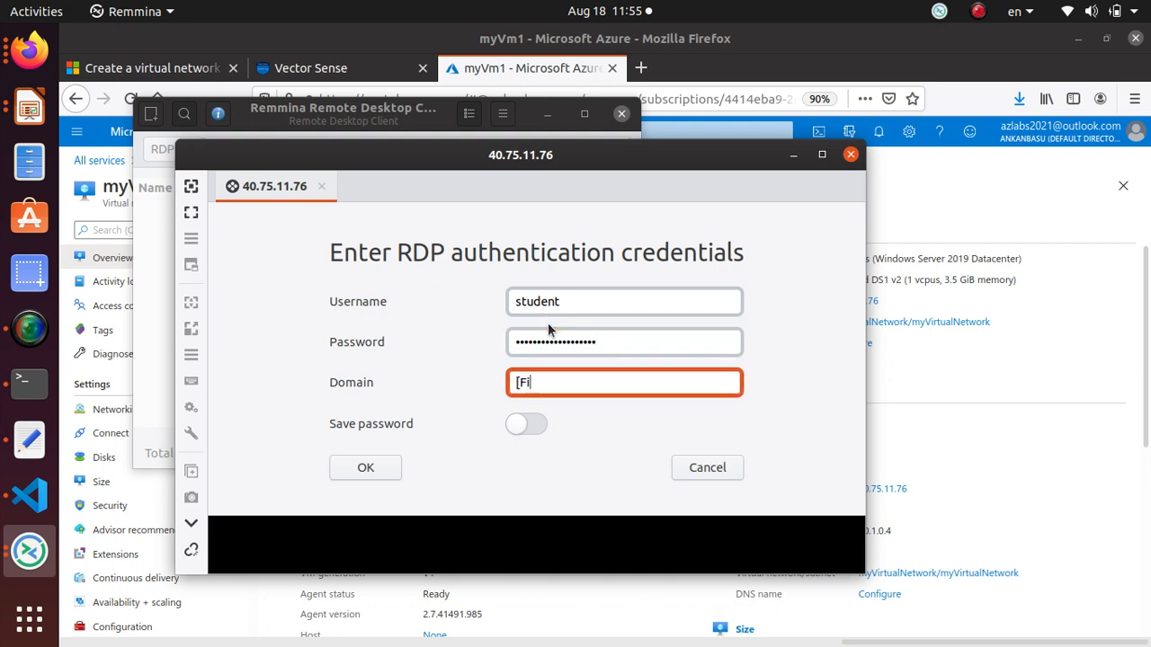
key("BackSpace")
key("BackSpace")
key("BackSpace")
key("BackSpace")
left_click(381, 471)
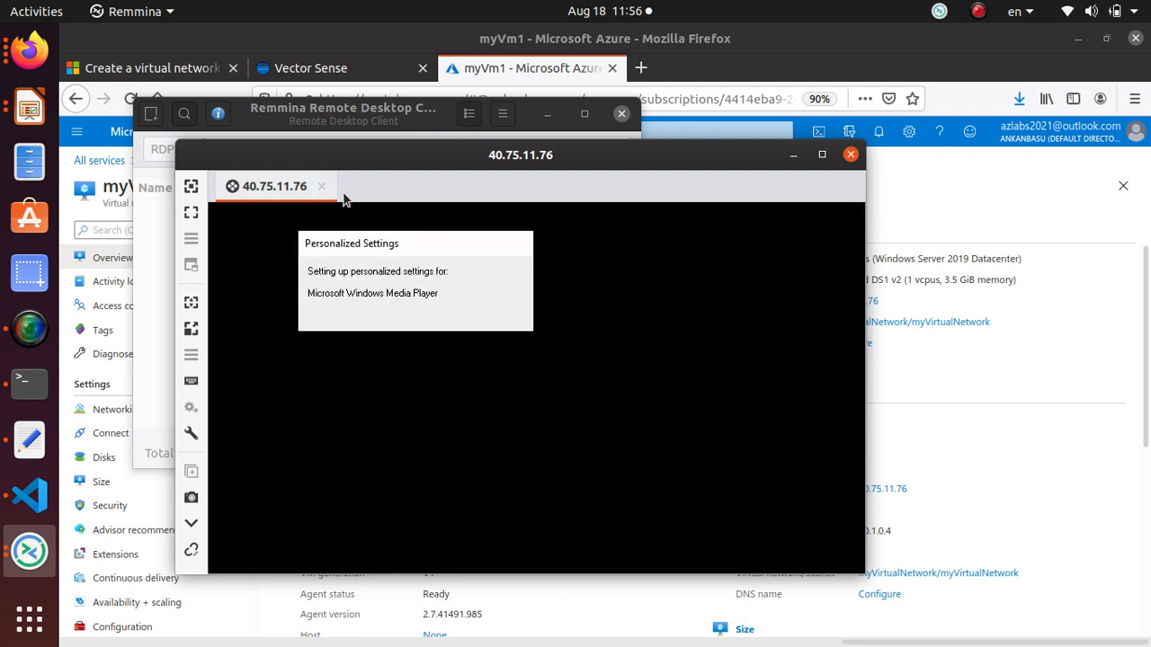
left_click(29, 328)
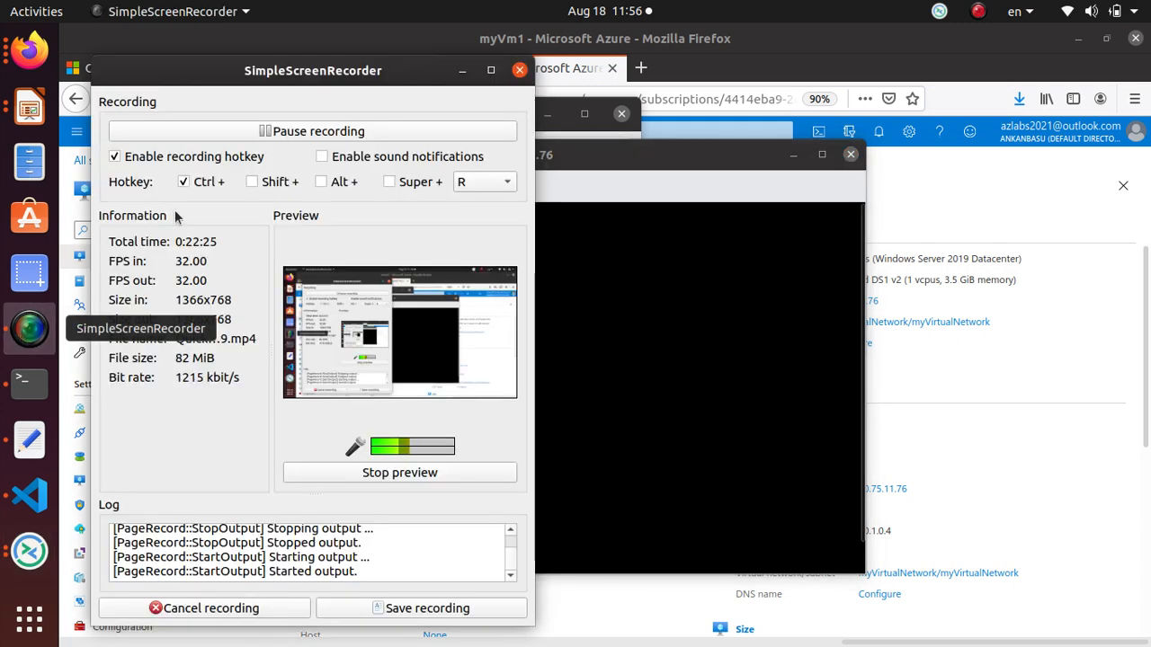
left_click(461, 70)
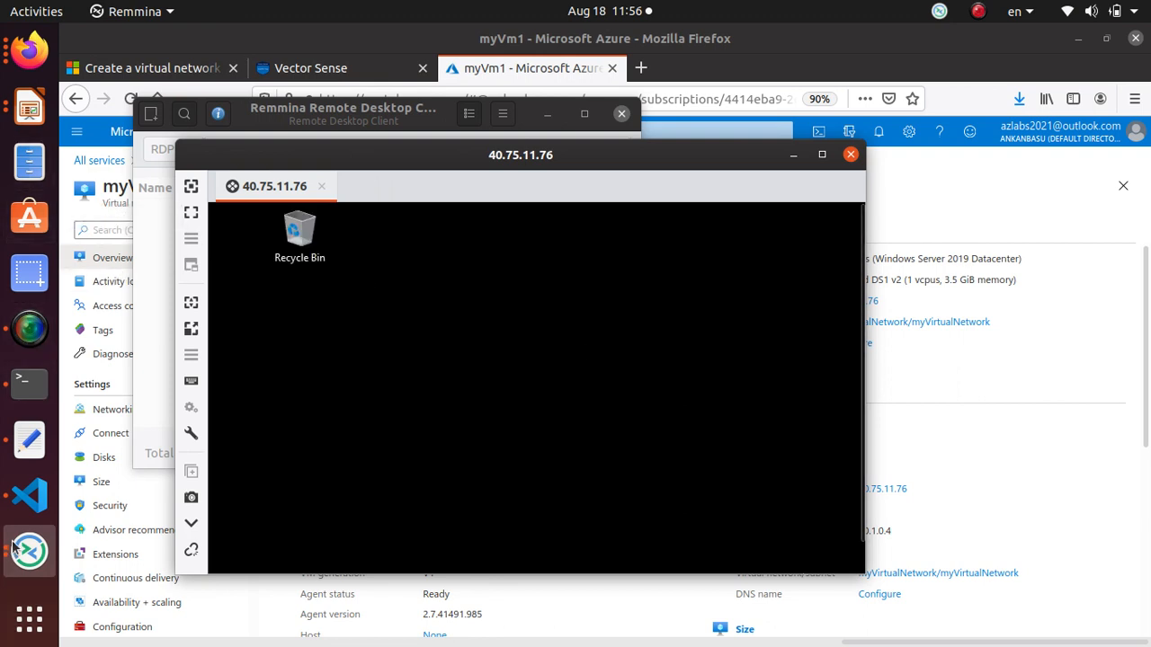
Bring Remmina's main connection window in front of the myVm1 session and try to open an additional Remmina window.
left_click_drag(307, 157, 327, 179)
right_click(504, 184)
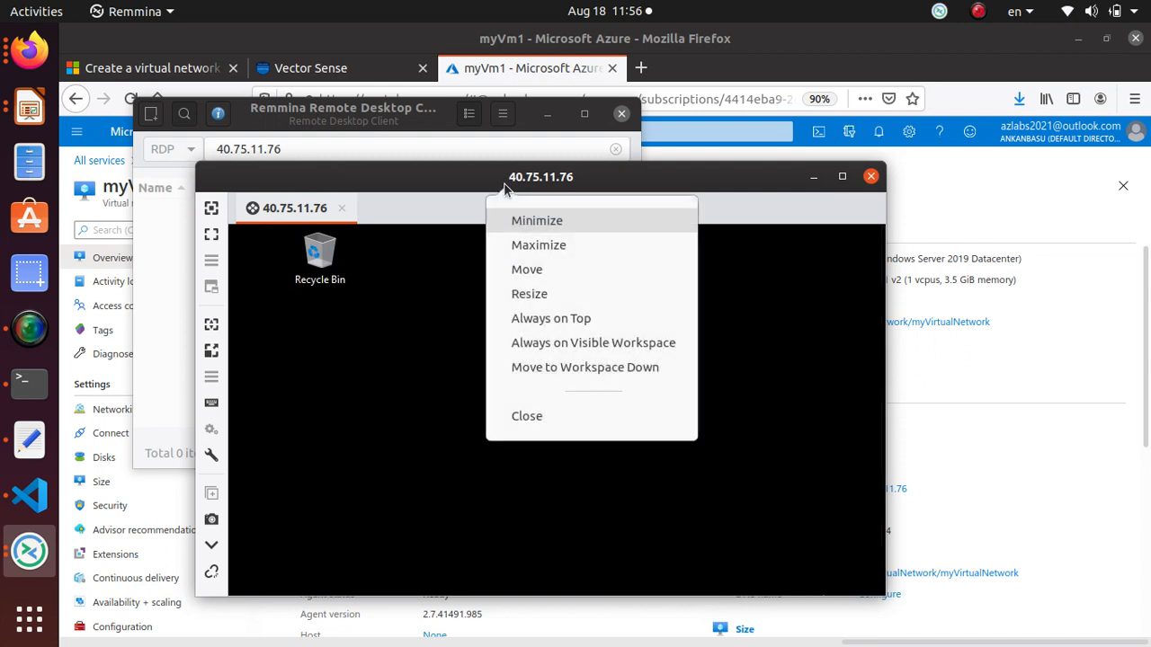
left_click(308, 120)
left_click(328, 117)
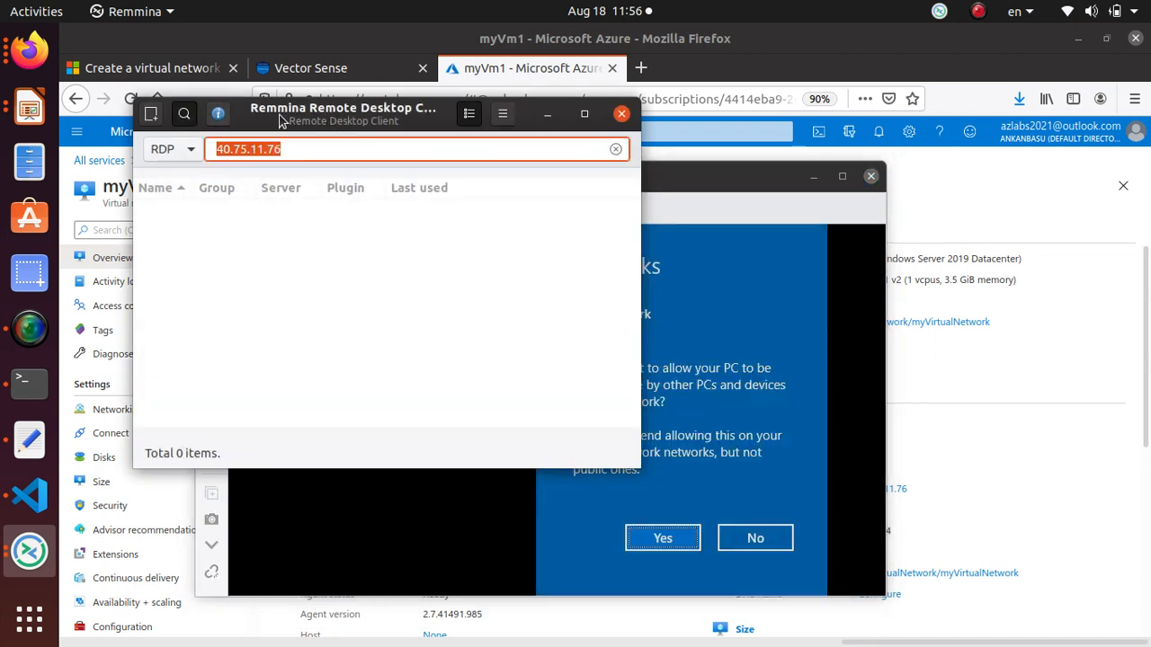
right_click(13, 561)
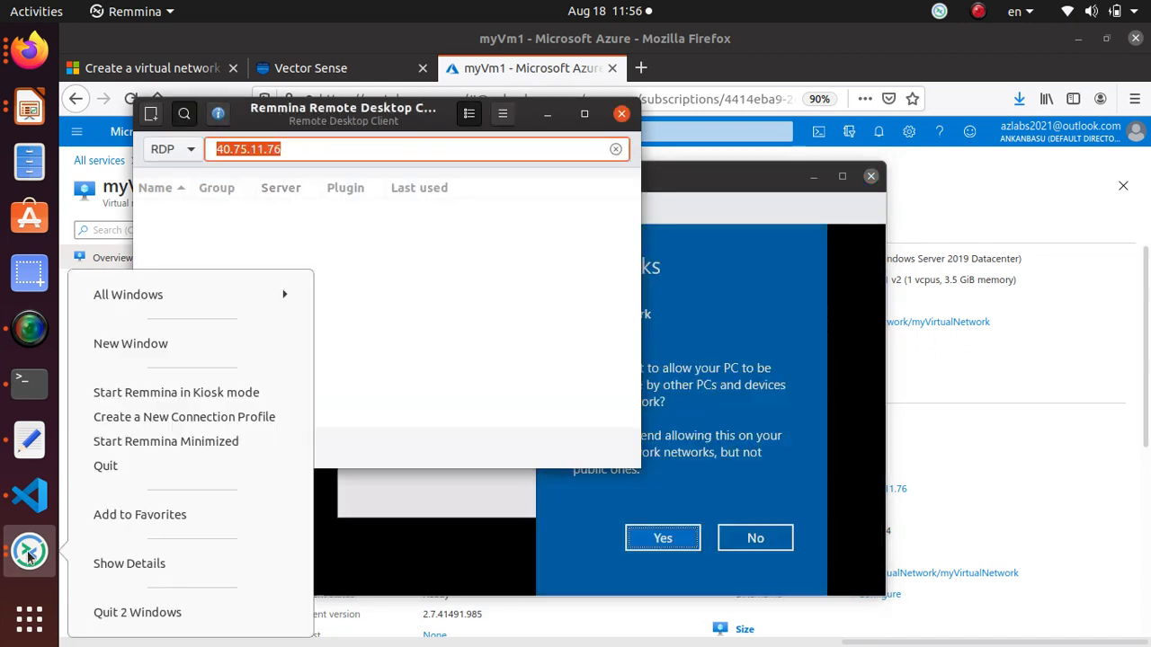
left_click(139, 345)
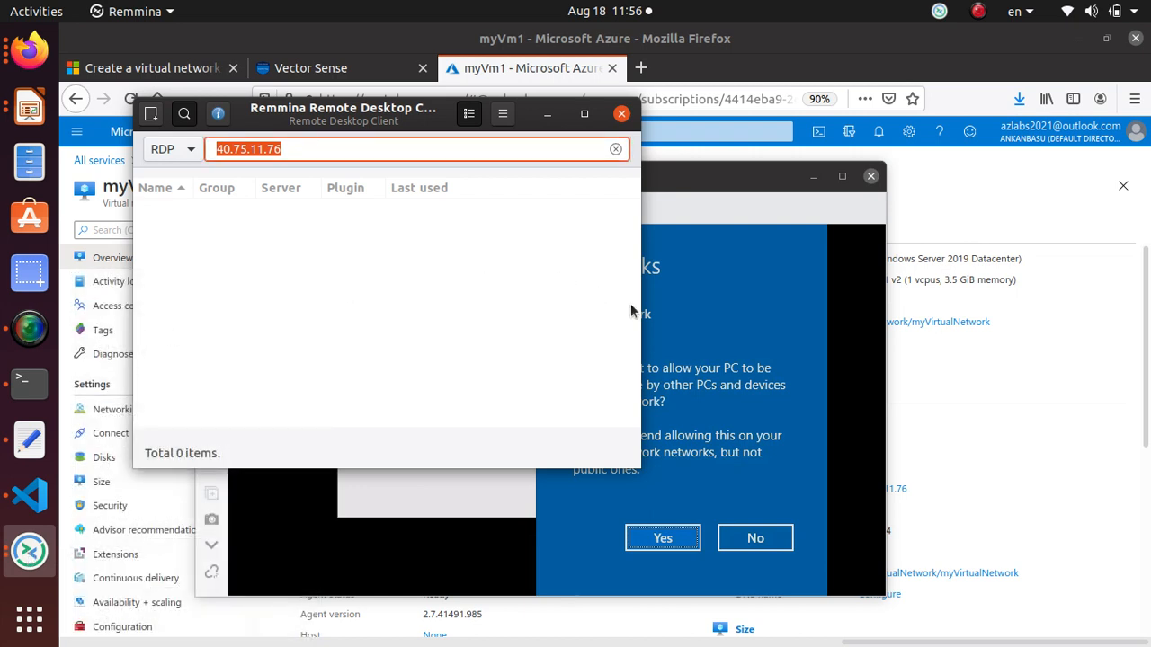
right_click(32, 554)
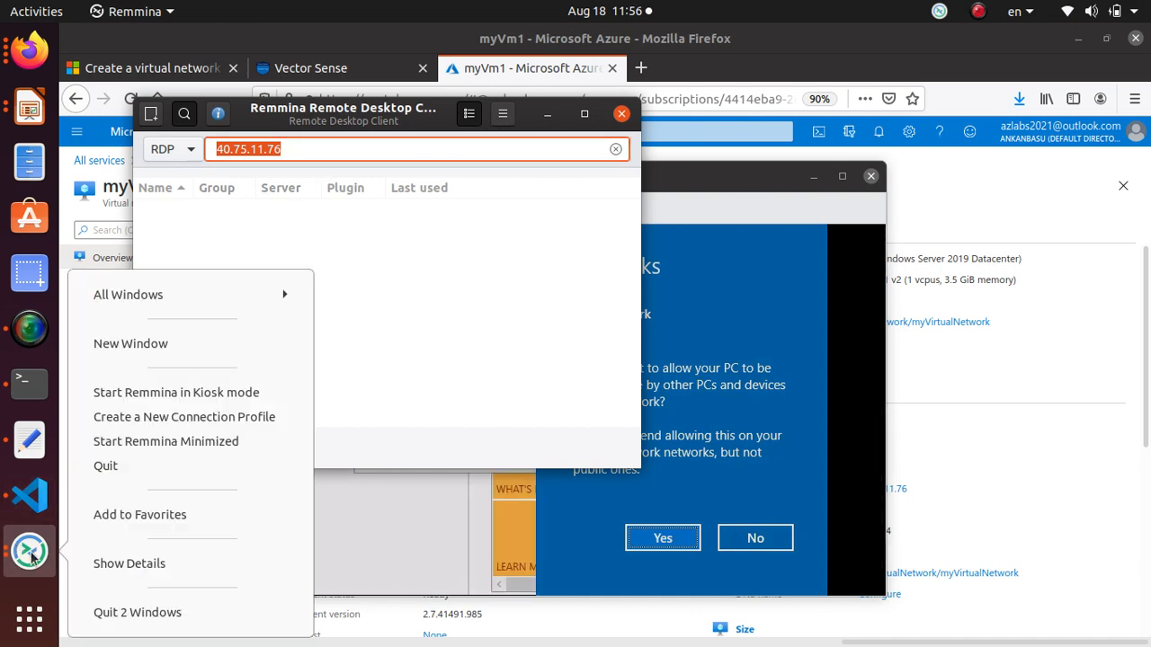
left_click(154, 346)
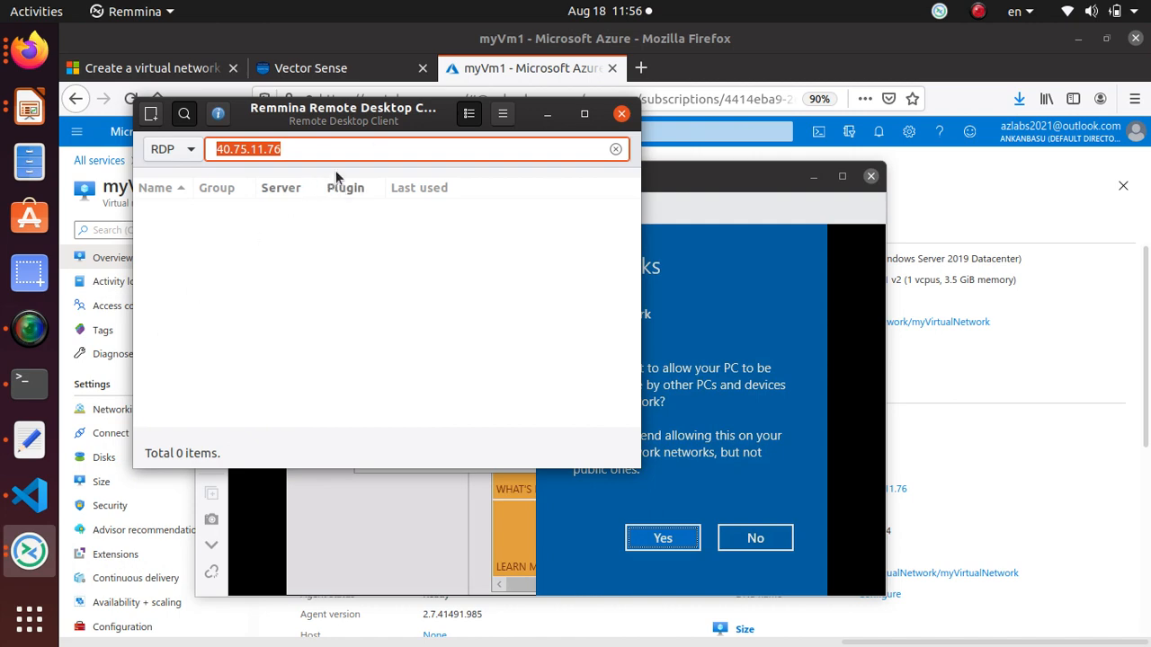
left_click_drag(393, 114, 532, 131)
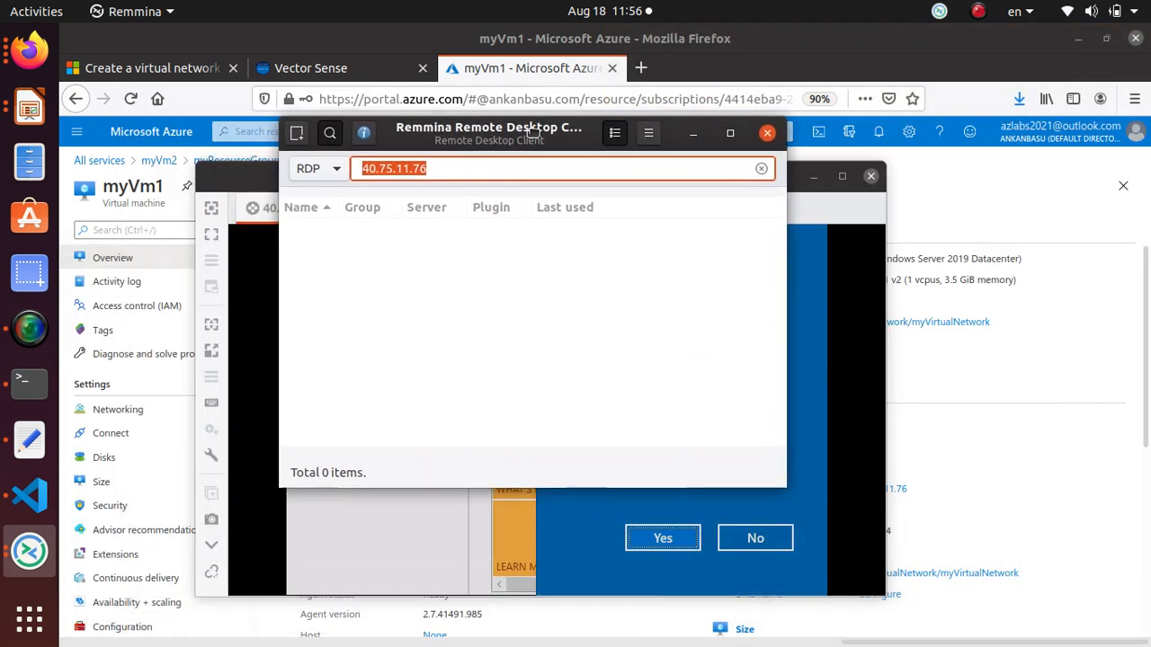
left_click(454, 171)
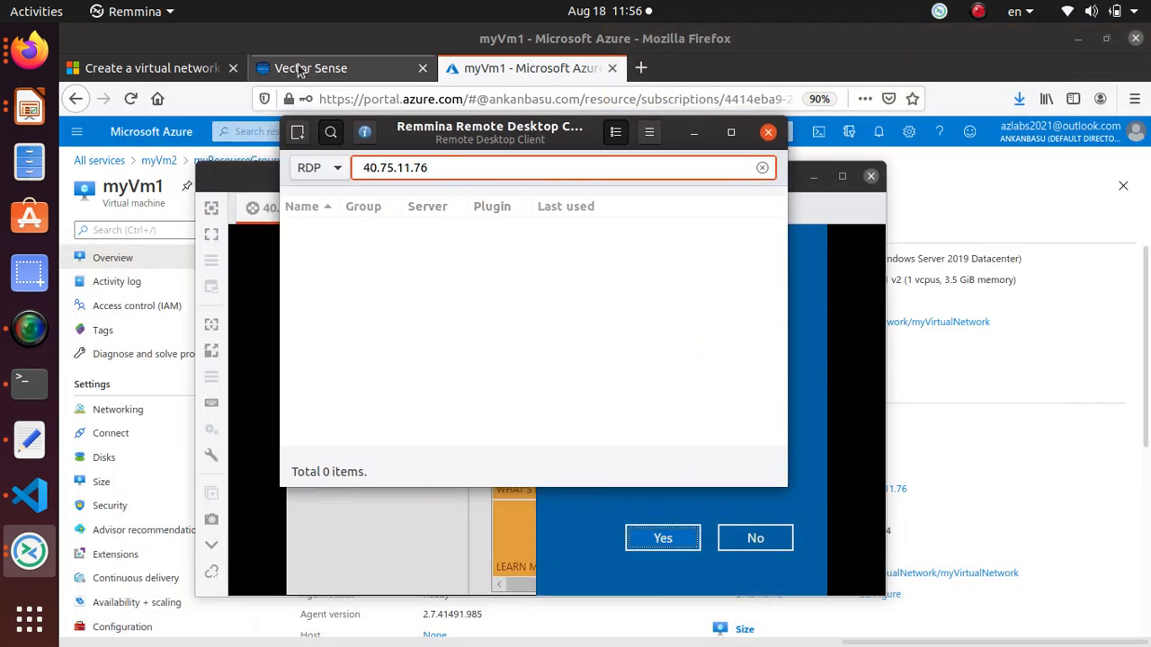
Switch to the Azure portal in Firefox, open the myVm2 virtual machine from myResourceGroup and copy its public IP address.
left_click(90, 68)
scroll(335, 363, "up", 1)
left_click(531, 68)
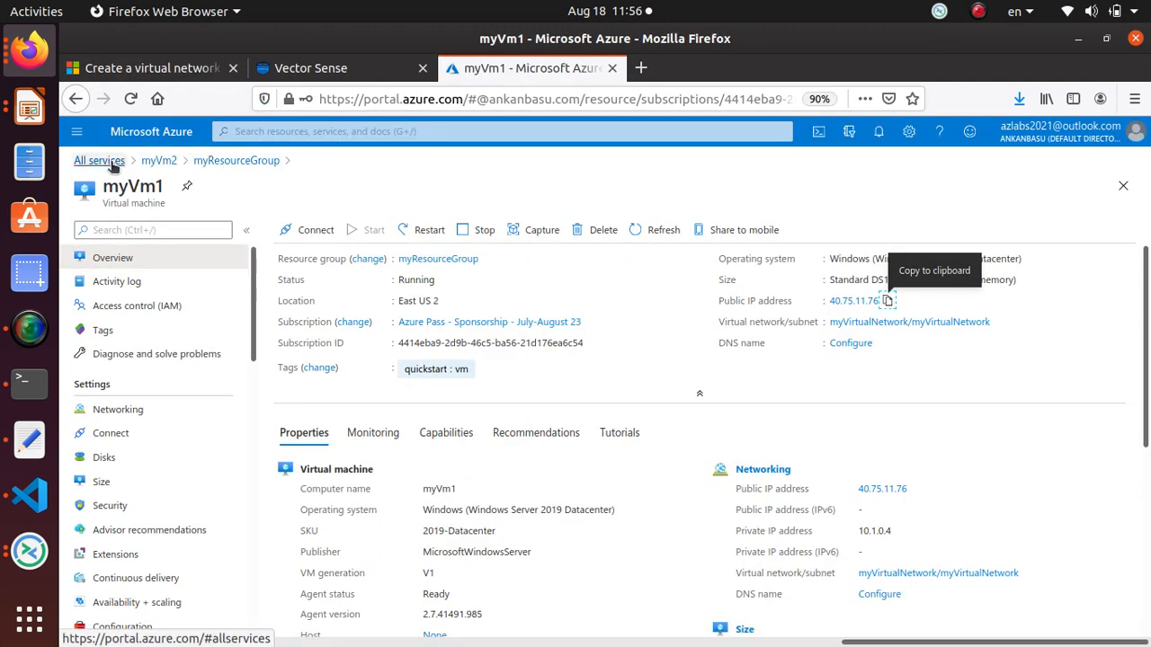
left_click(216, 166)
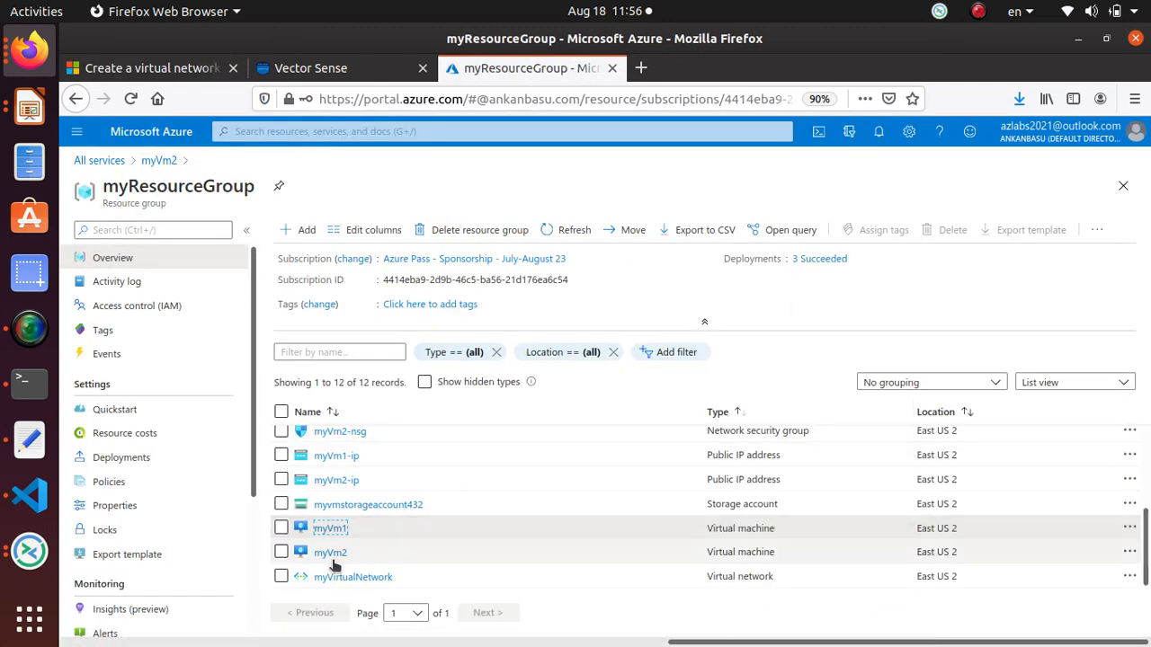
left_click(329, 550)
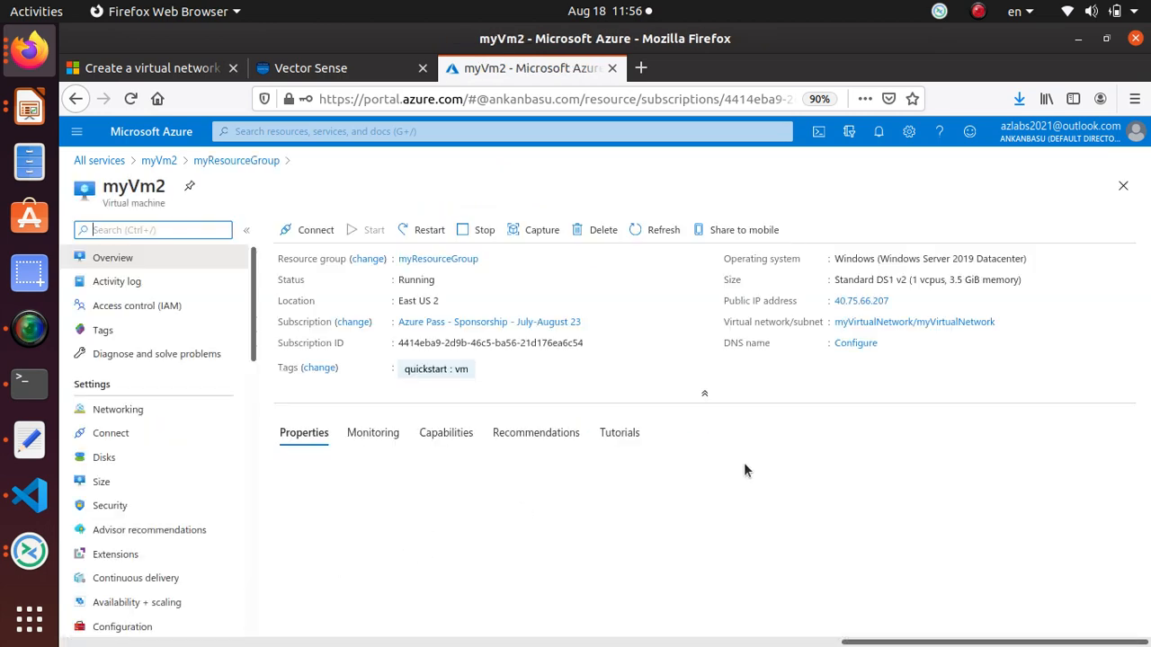
left_click(890, 302)
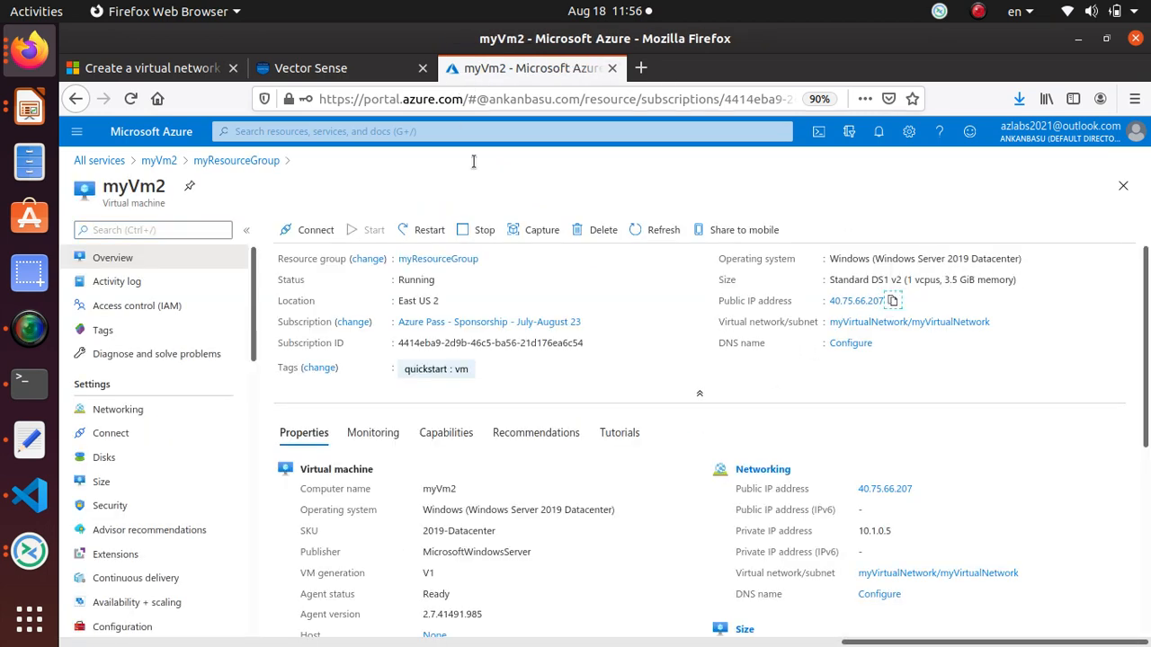
Switch to Remmina, start an RDP connection to myVm2's copied public IP address and accept its certificate.
key("alt+Tab")
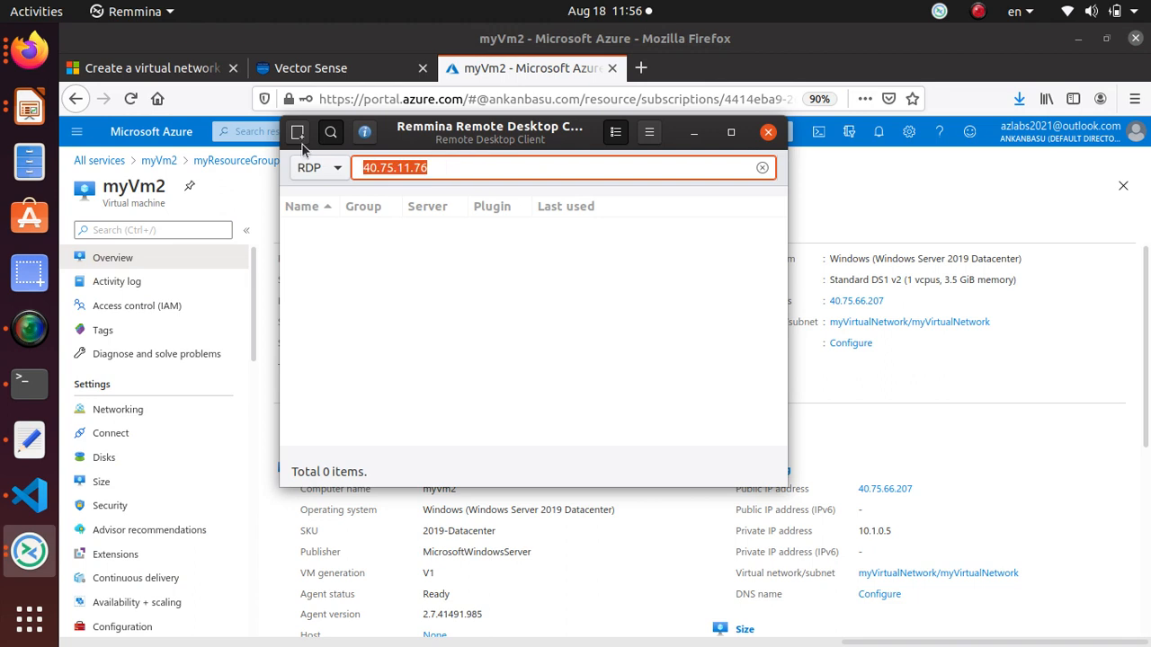
key("ctrl+v")
key("Return")
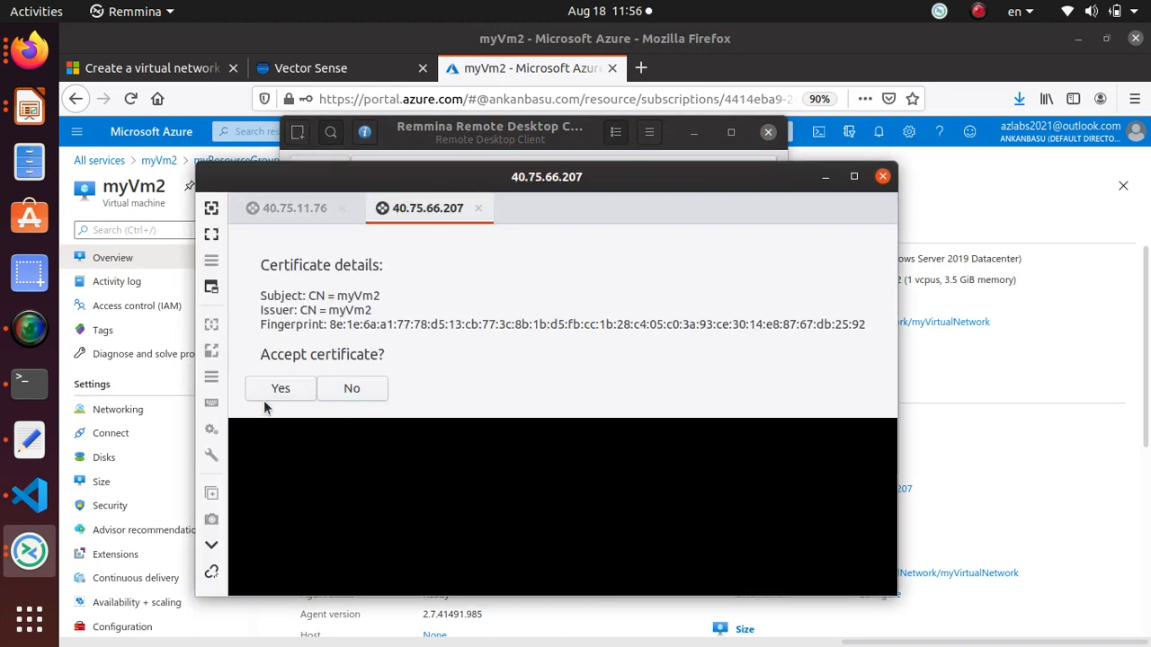
left_click(270, 395)
Sign in to the myVm2 RDP session with the username student and the account password.
left_click(294, 207)
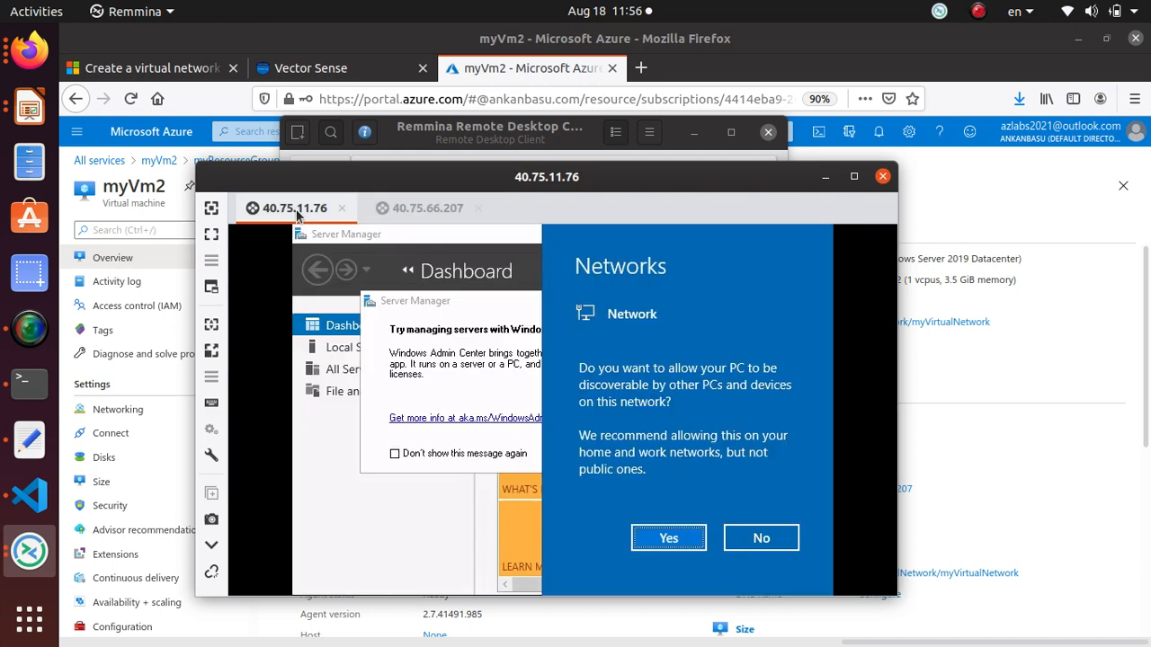
left_click(441, 209)
left_click(582, 326)
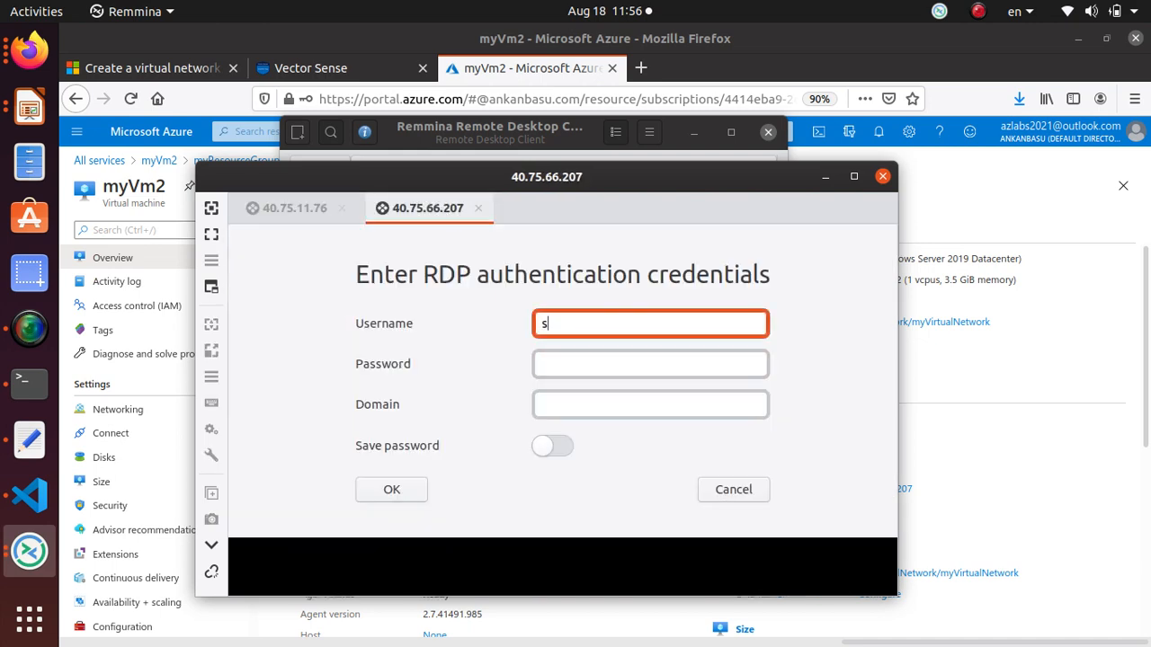
key("Tab")
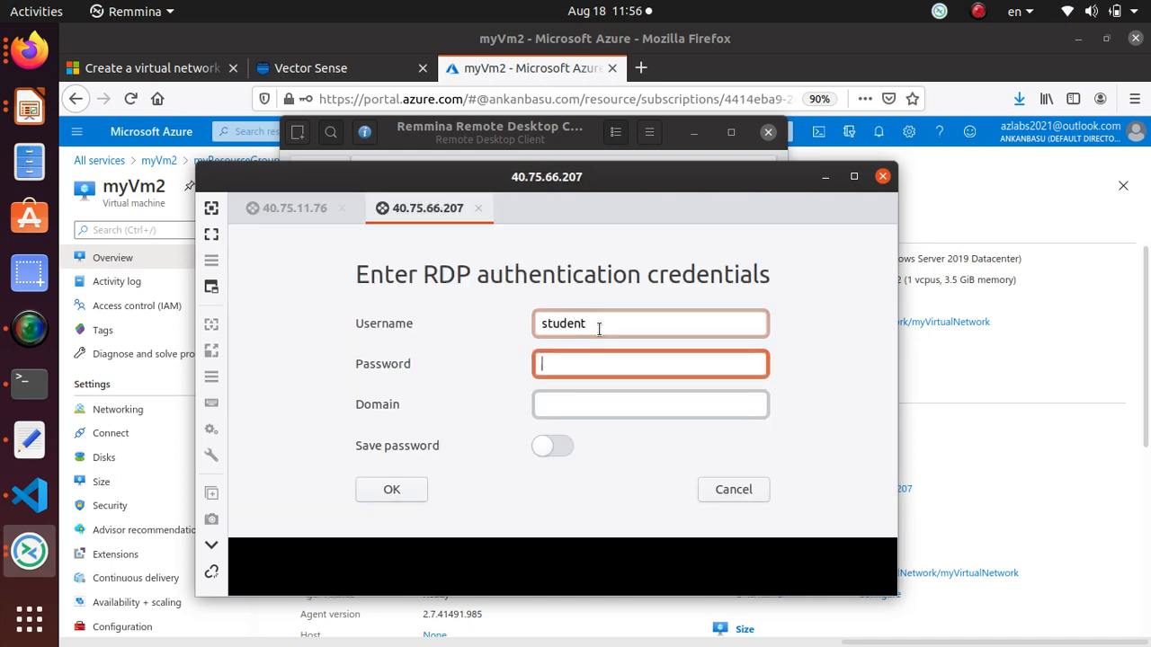
type("••")
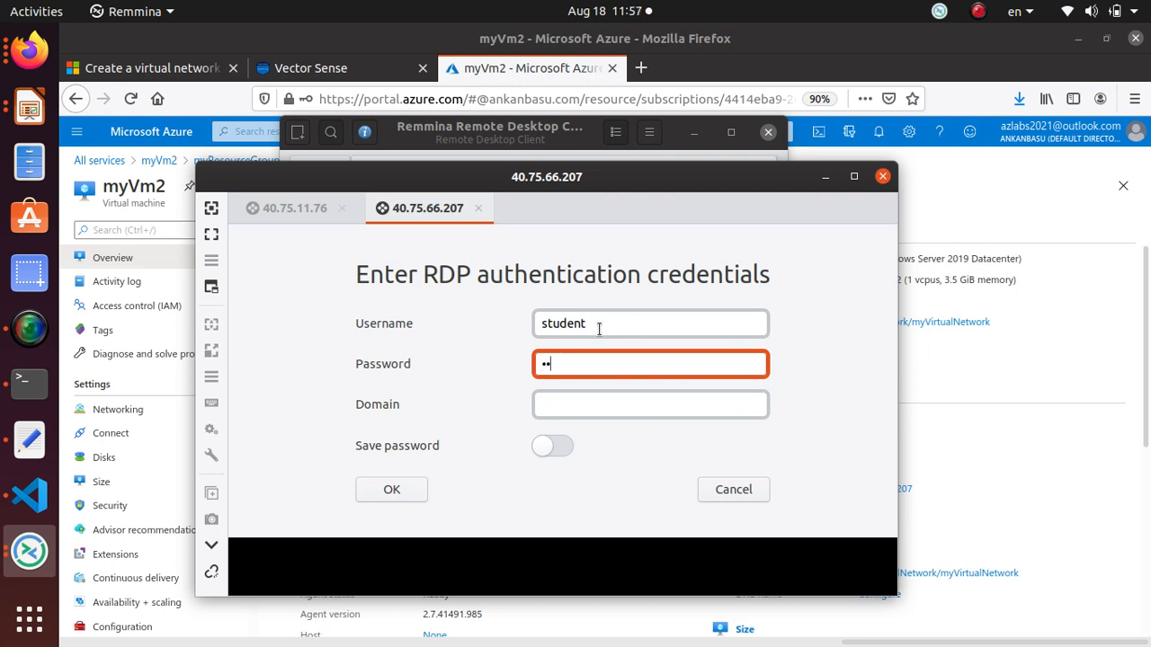
type("••")
left_click(414, 493)
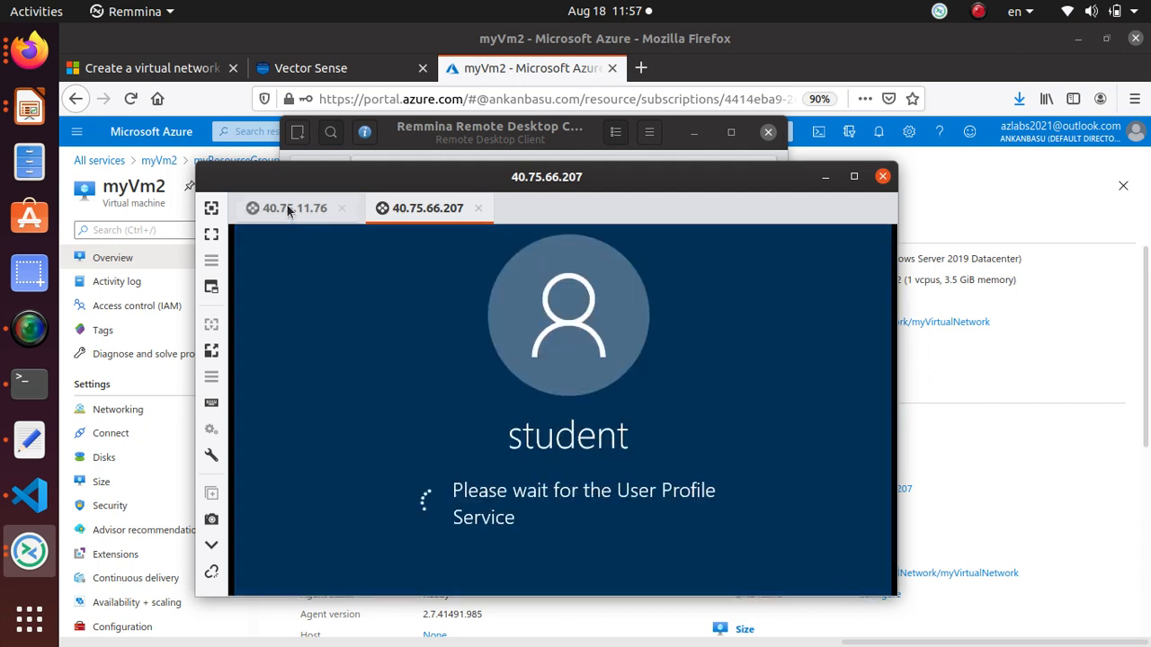
left_click(288, 208)
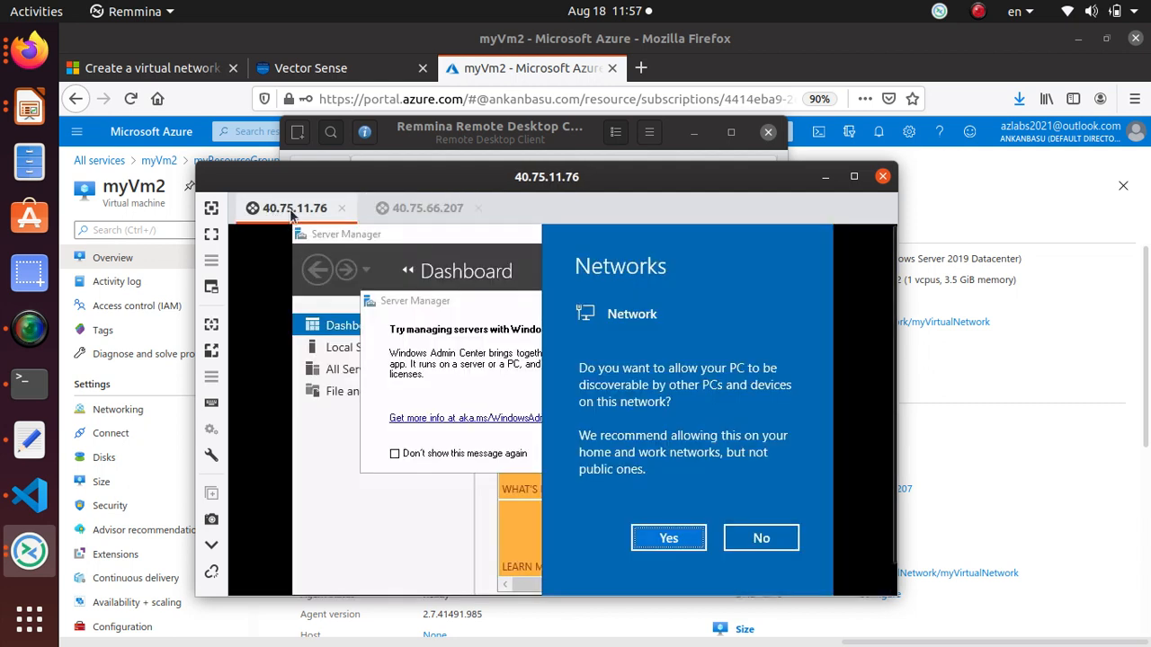
left_click(446, 209)
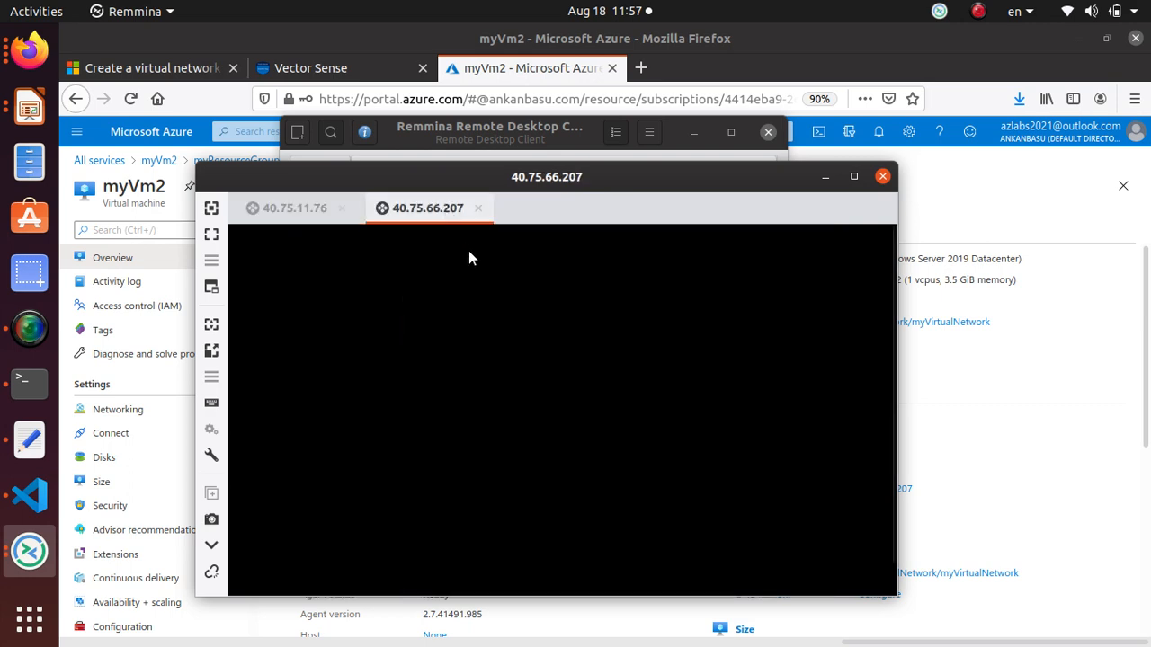
left_click(30, 331)
left_click(419, 135)
left_click(421, 134)
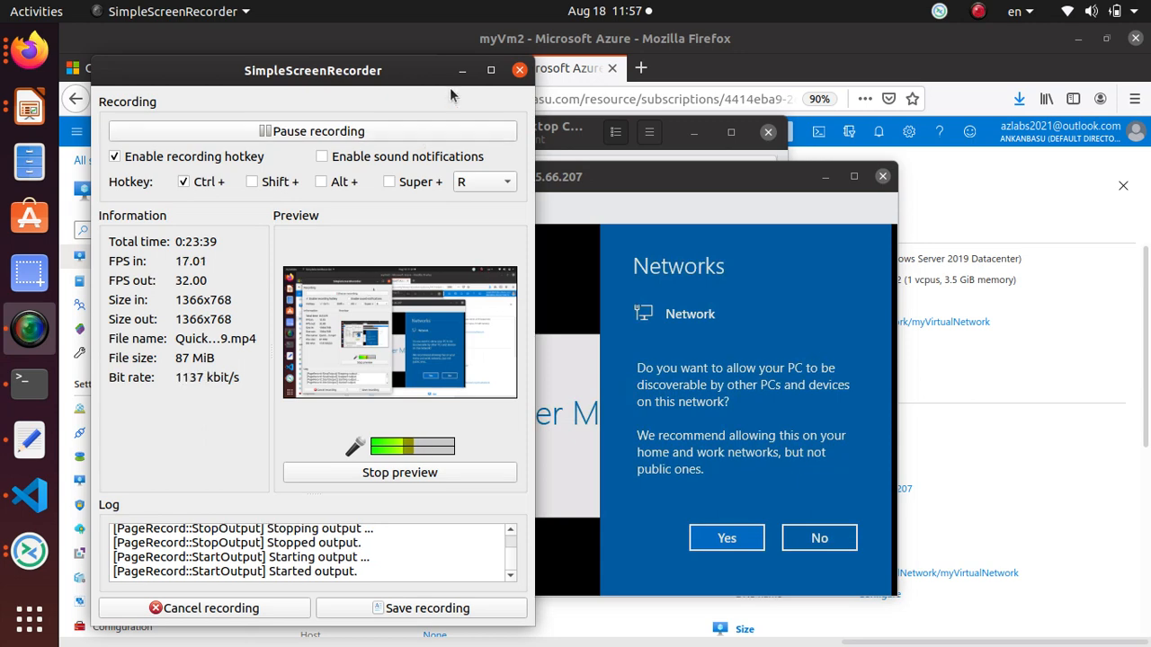
left_click(461, 70)
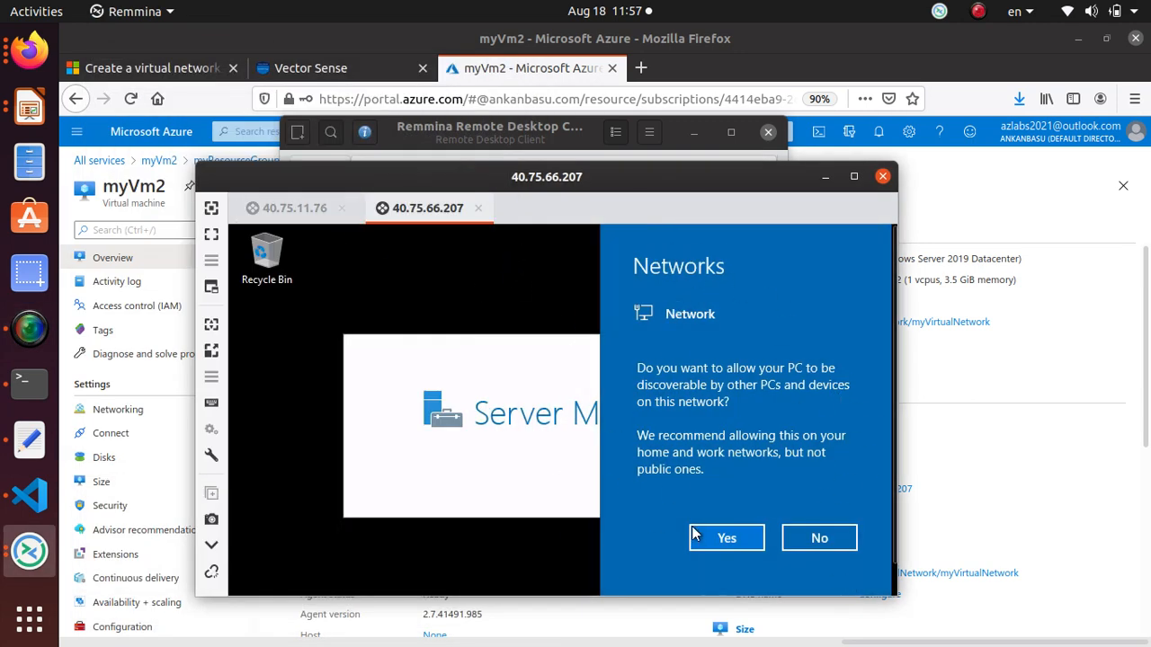
Allow the PC to be discoverable on the network in both the myVm2 and myVm1 sessions.
left_click(730, 540)
left_click(273, 208)
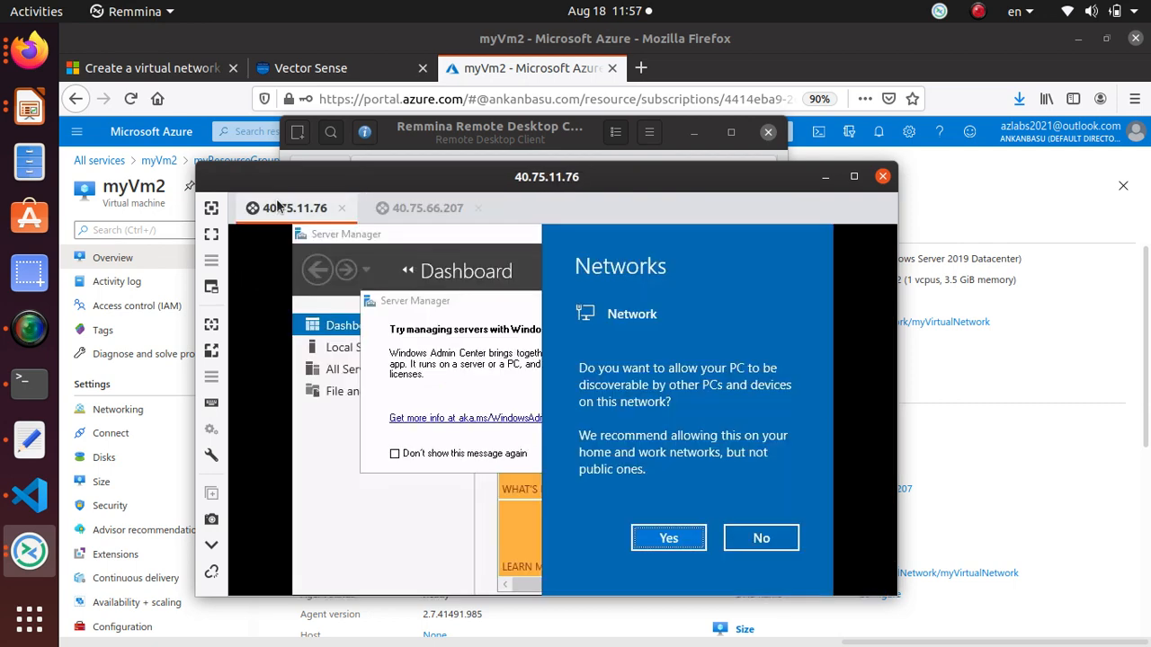
left_click(669, 546)
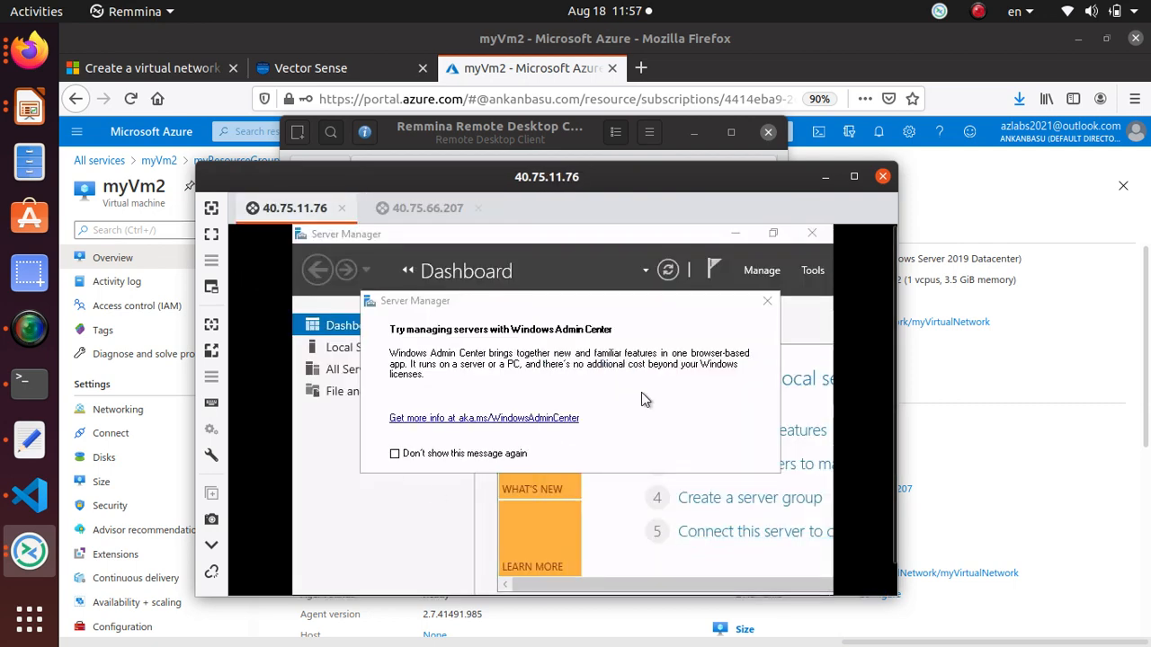
Clear the myVm1 desktop by closing the Windows Admin Center message and minimizing Server Manager, and maximize the remote session window.
left_click(767, 300)
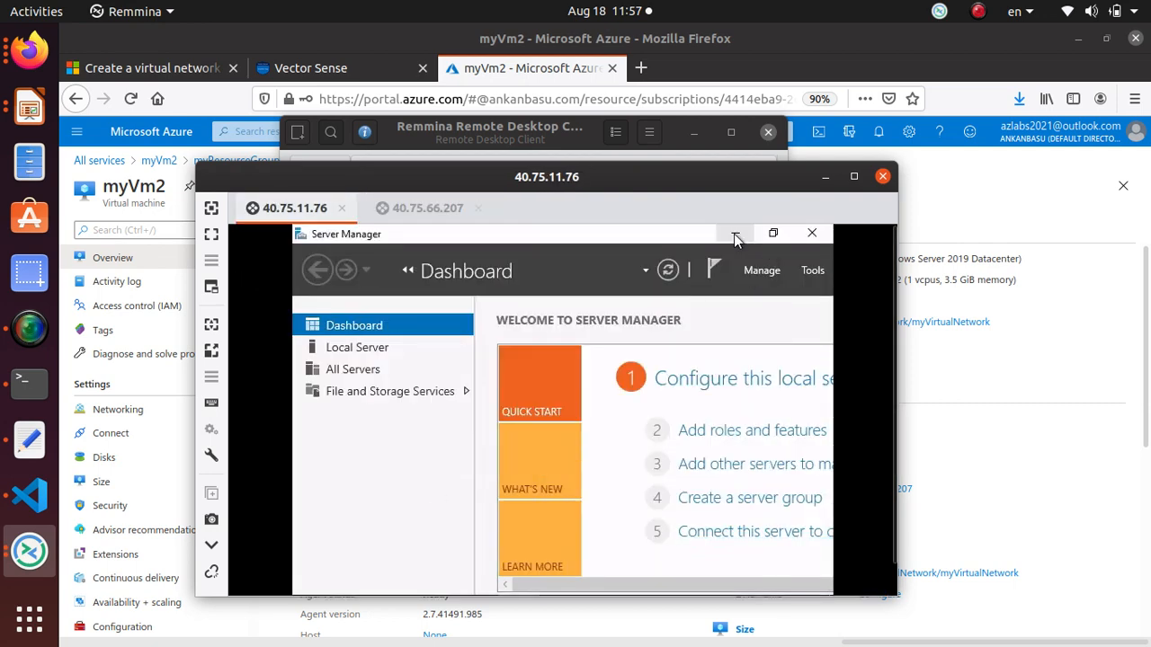
left_click(735, 236)
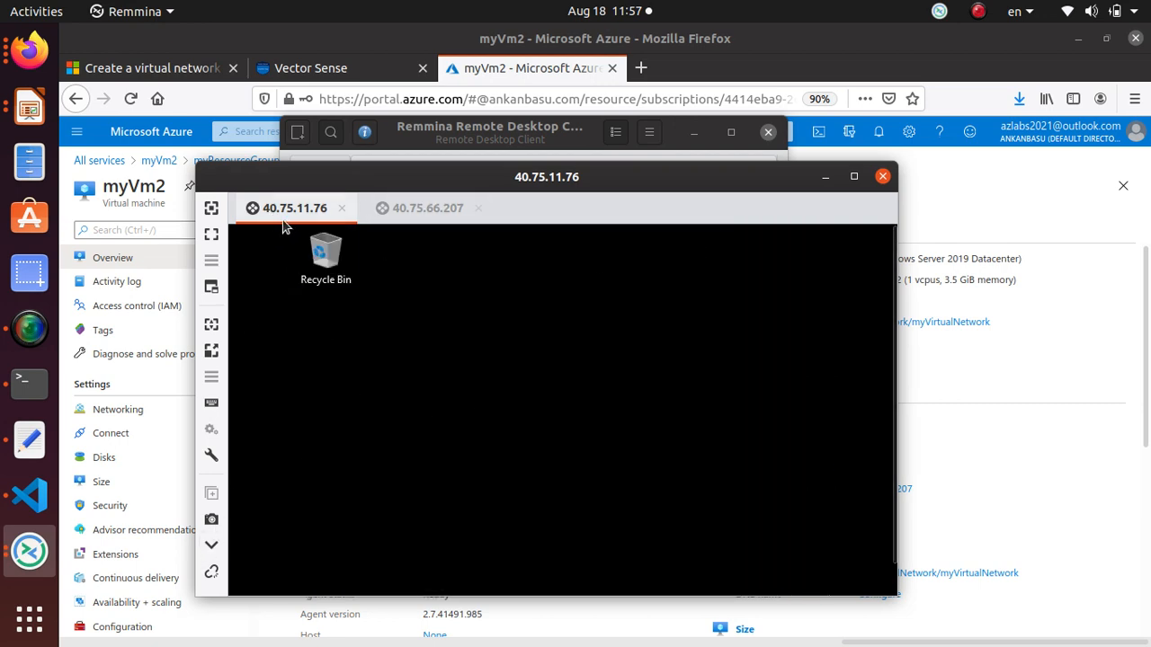
left_click(853, 176)
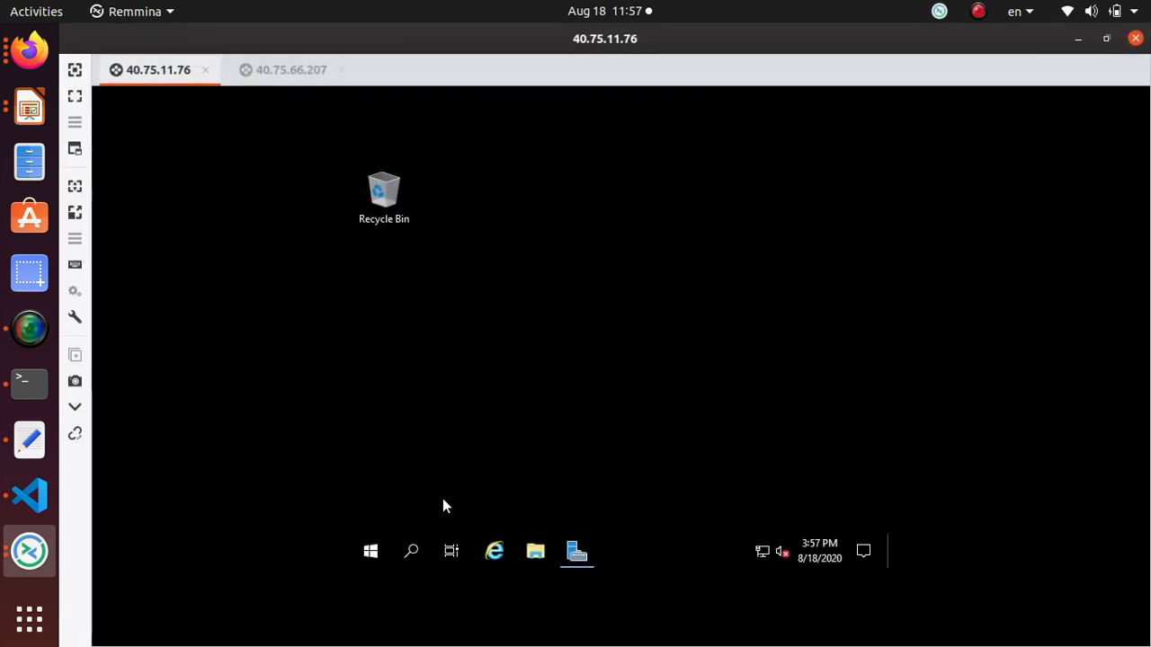
Open Command Prompt in the myVm1 session and ping myvm1.
left_click(418, 553)
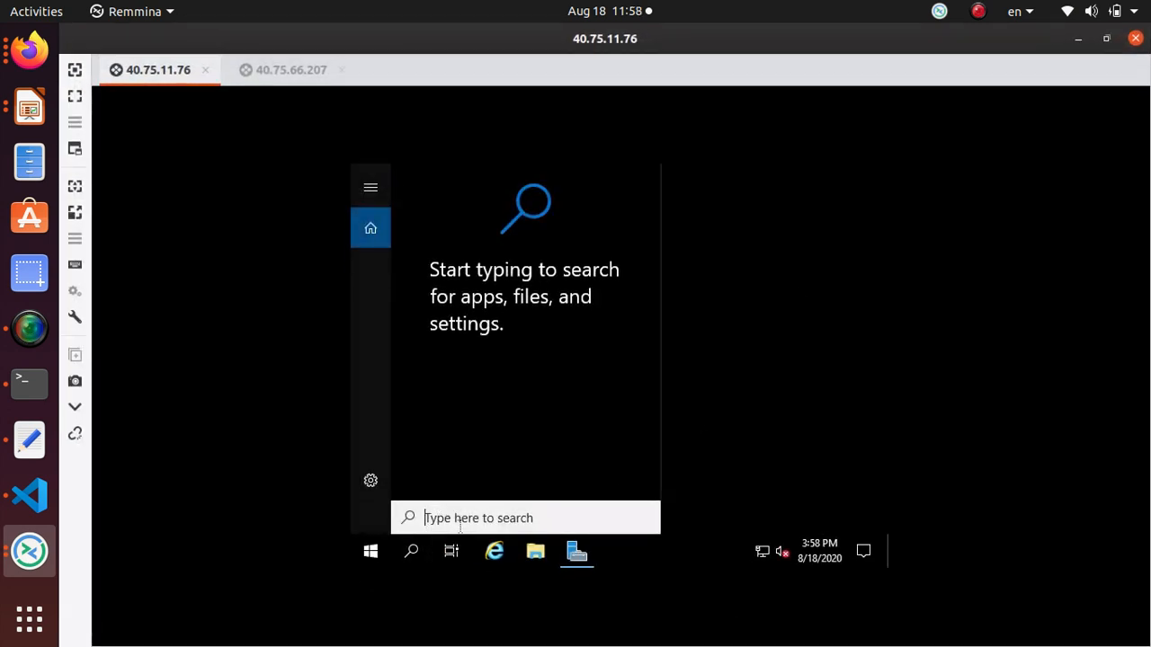
type("cmd")
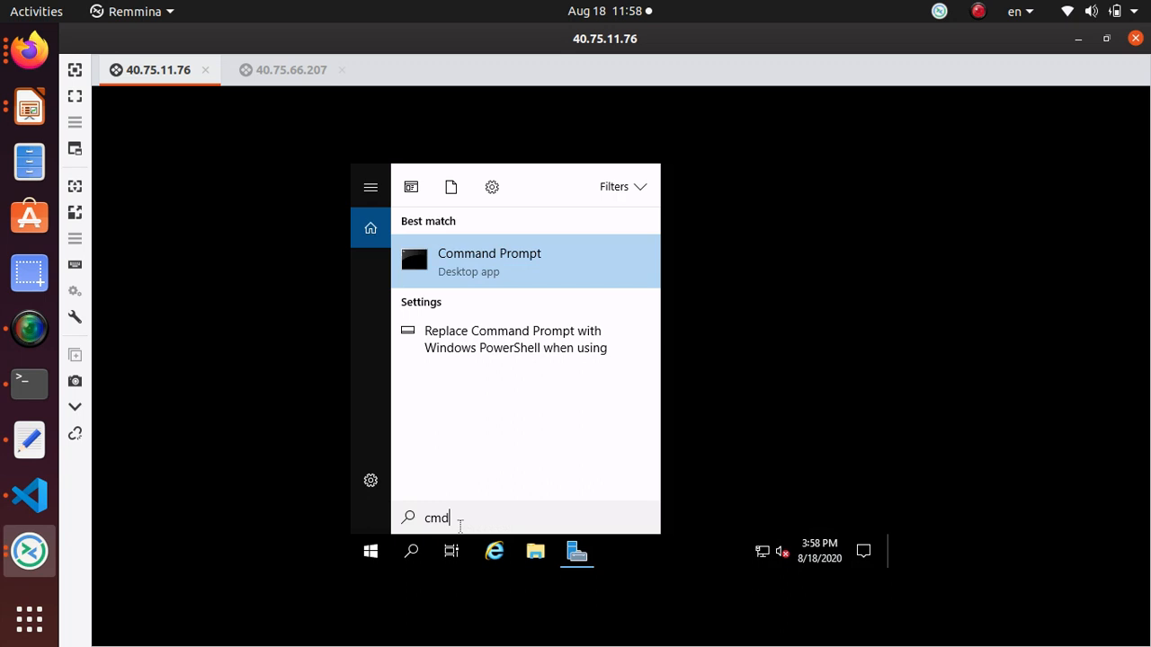
key("Return")
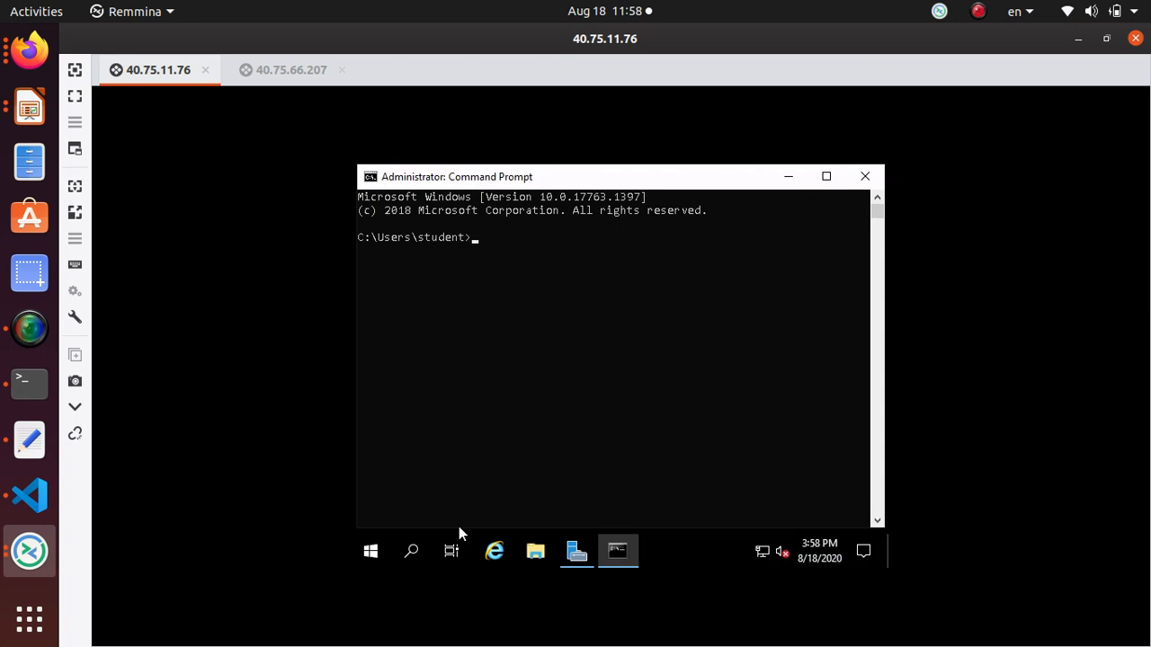
type("ping myvm1")
key("Return")
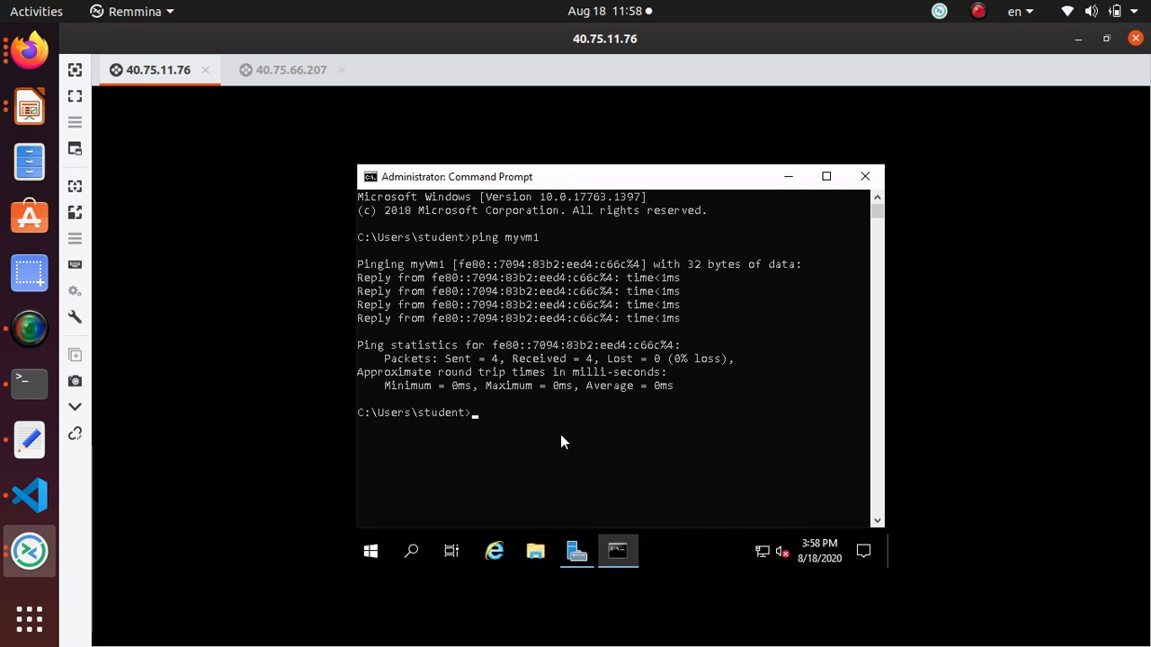
Ping the public IP address 40.75.11.76 from the myVm1 Command Prompt.
key("Up")
key("BackSpace")
key("BackSpace")
type("40")
key("Return")
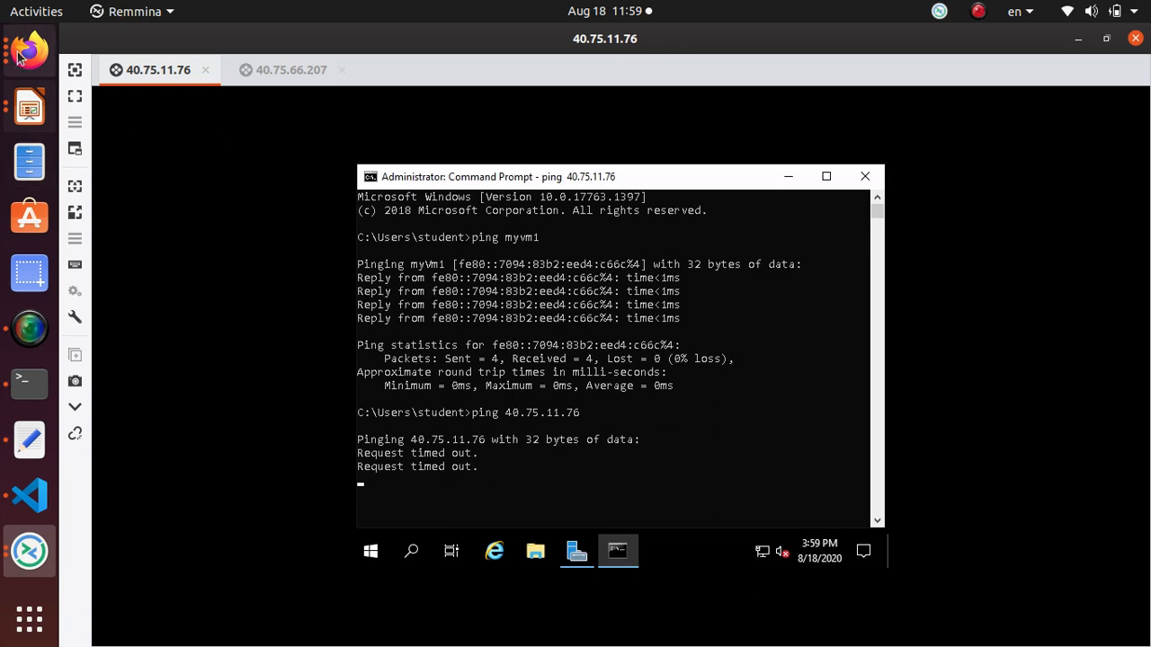
Switch to the quickstart article in Firefox, highlight New-NetFirewallRule in the ICMP firewall command, and return to the myVm1 session.
key("alt+Tab")
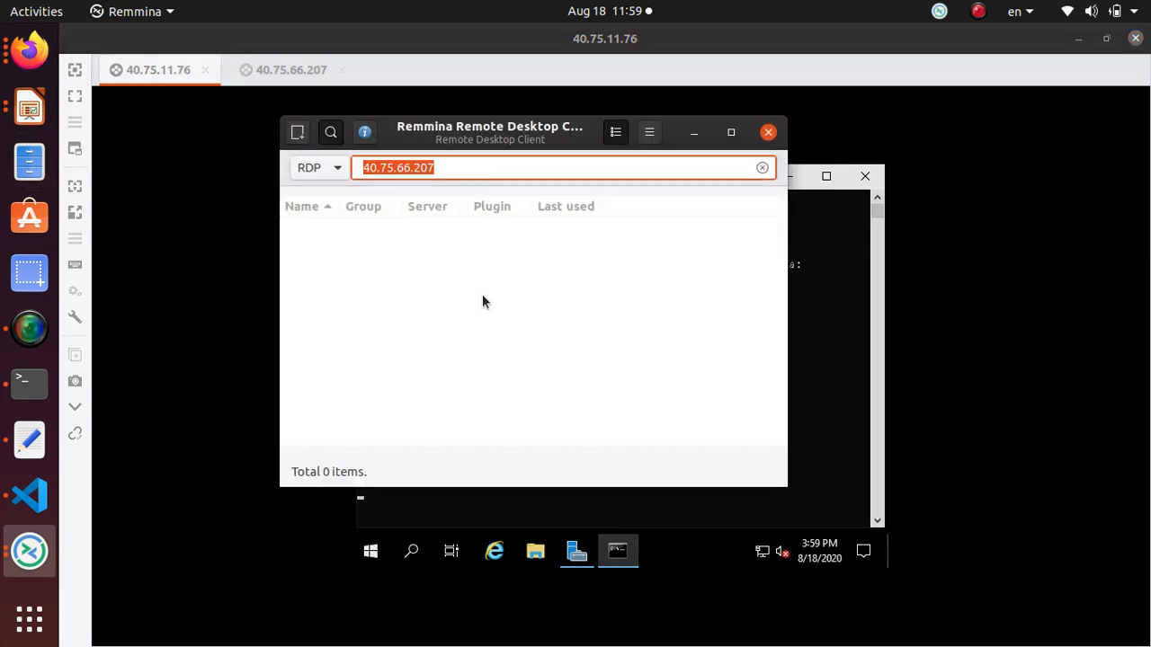
key("alt+Tab")
key("alt+Tab")
key("alt+Tab")
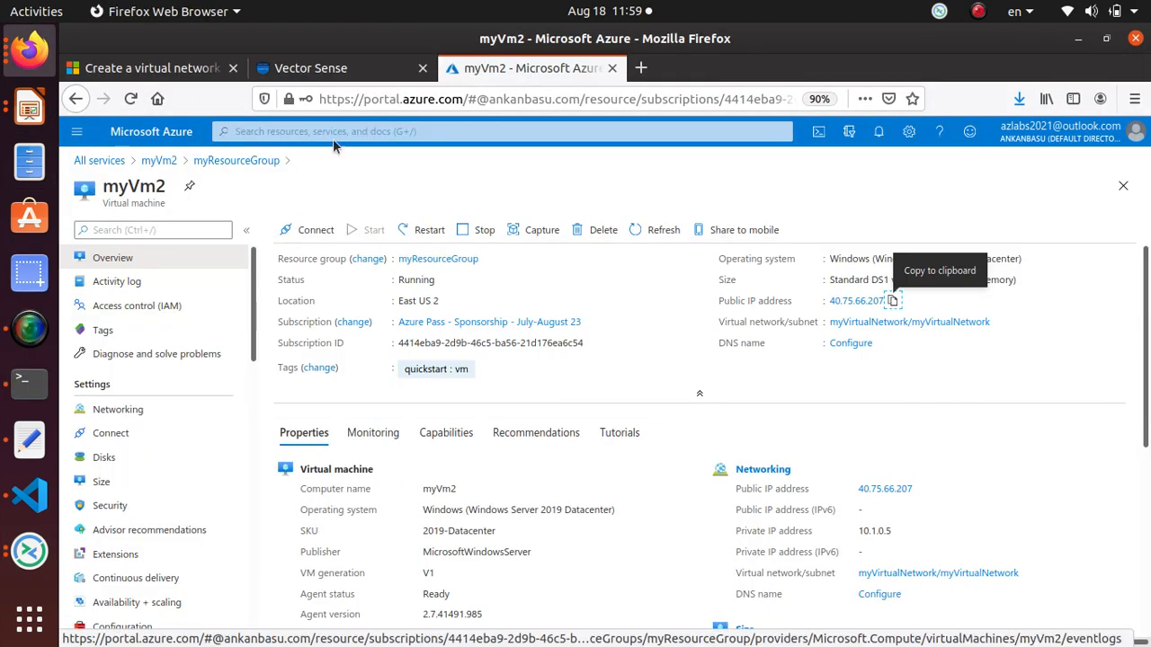
left_click(178, 69)
scroll(555, 526, "down", 1)
scroll(556, 525, "down", 3)
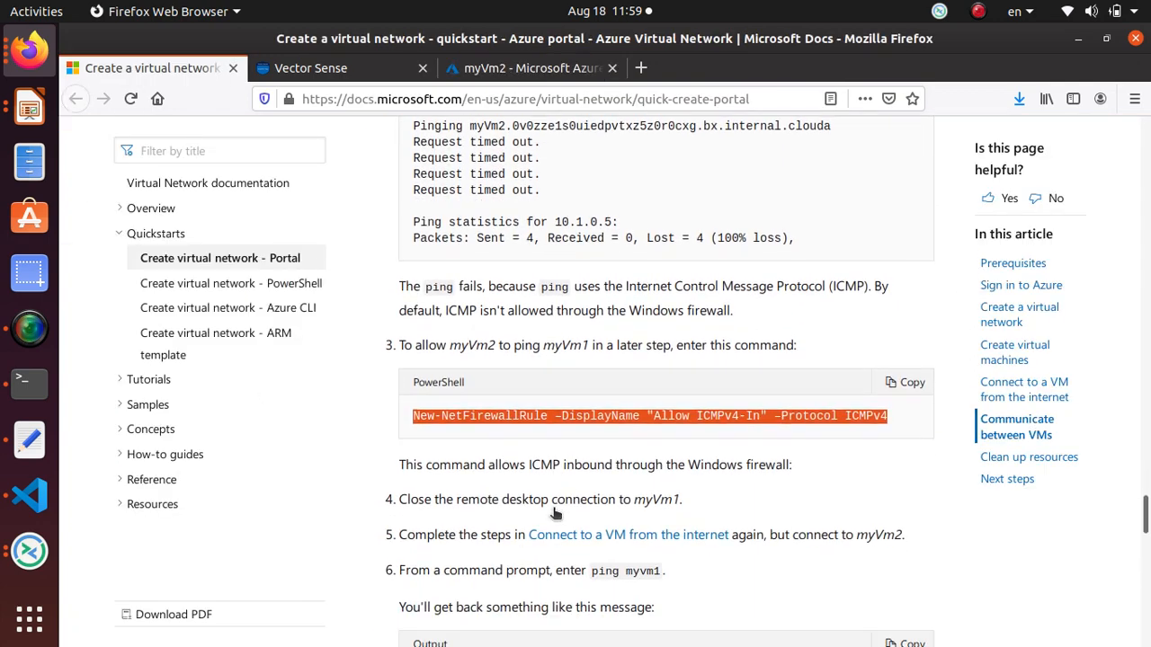
left_click(410, 384)
left_click_drag(411, 385, 548, 384)
key("alt+Tab")
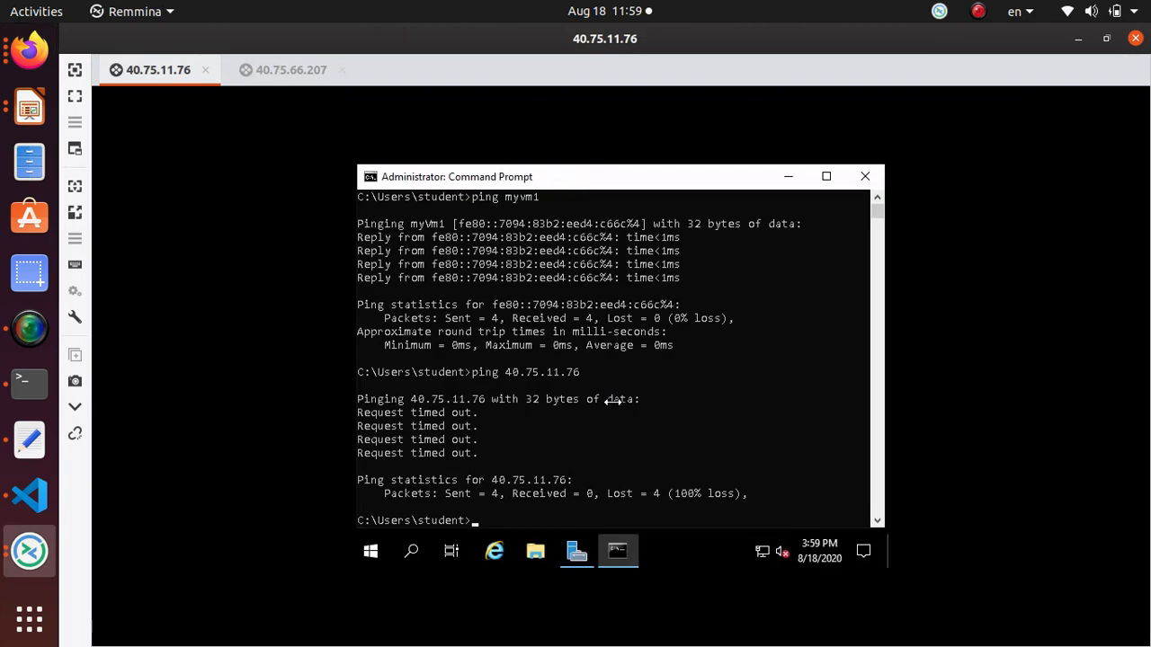
Open Windows PowerShell in the myVm1 session.
left_click(412, 553)
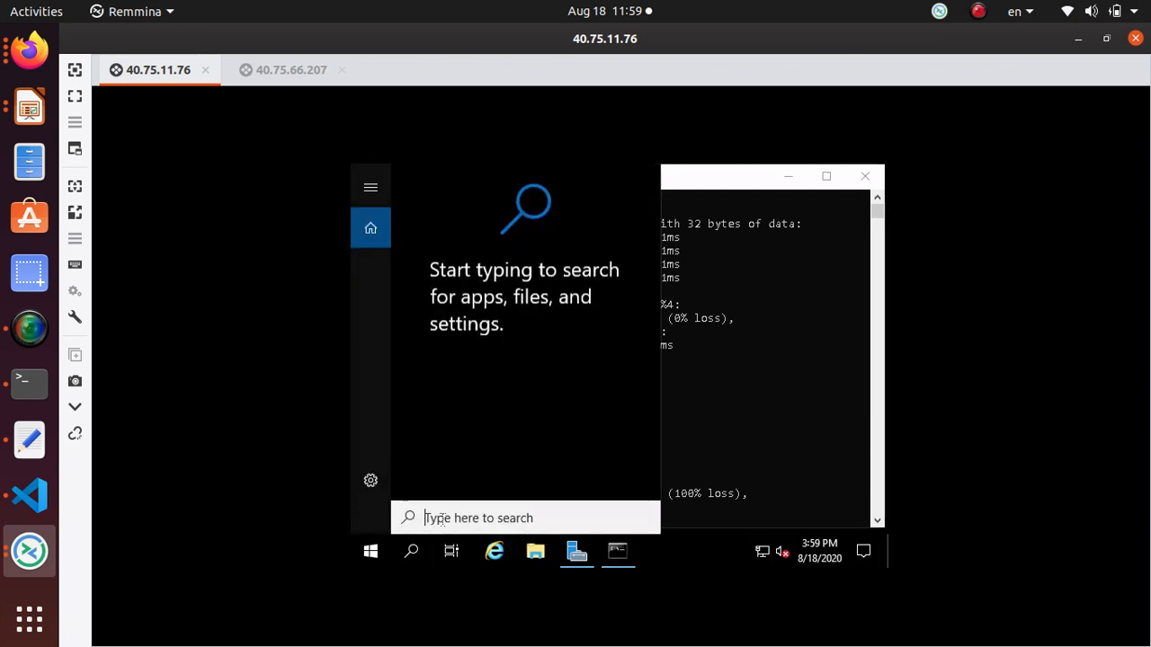
type("poweshe")
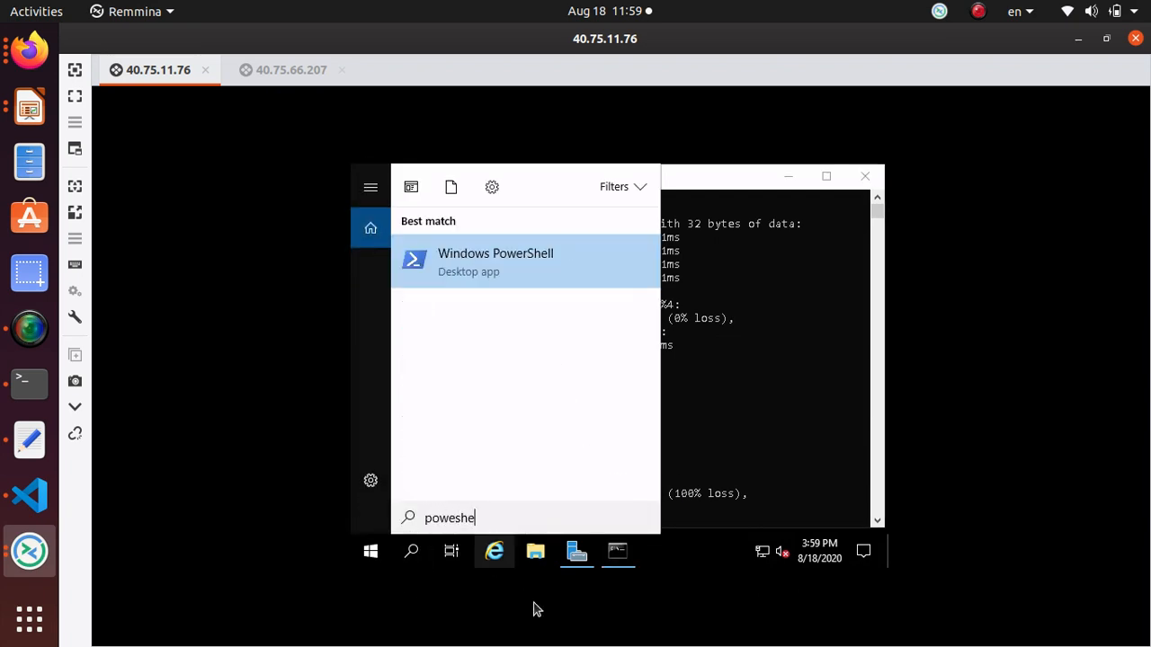
key("Return")
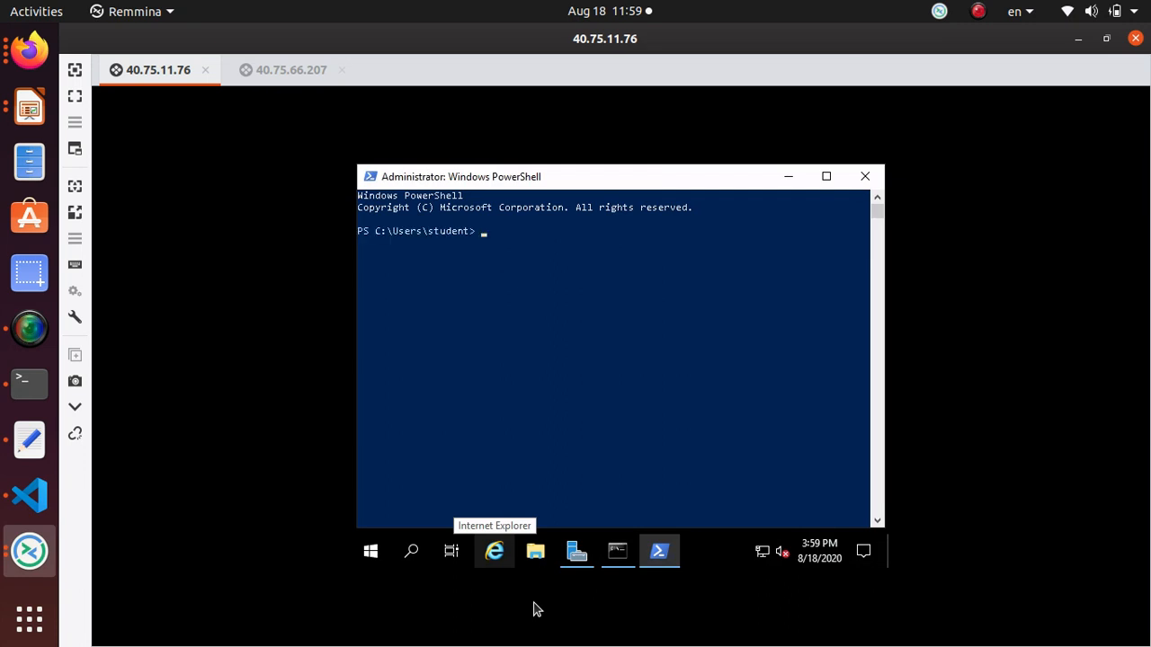
type("New-Net")
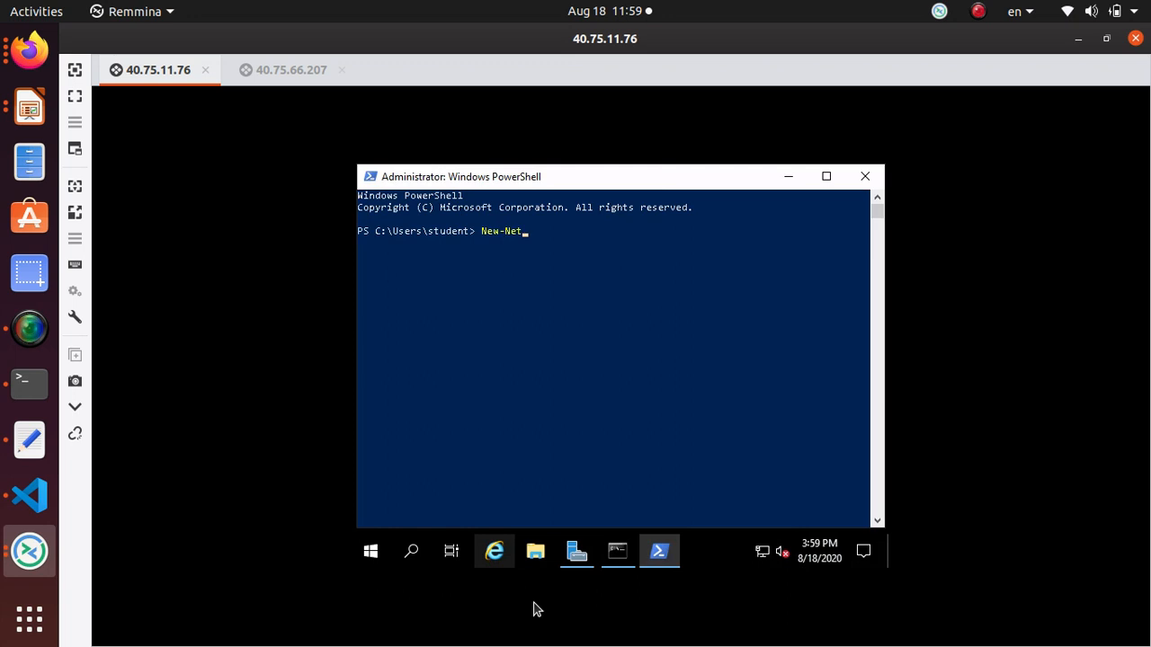
key("Tab")
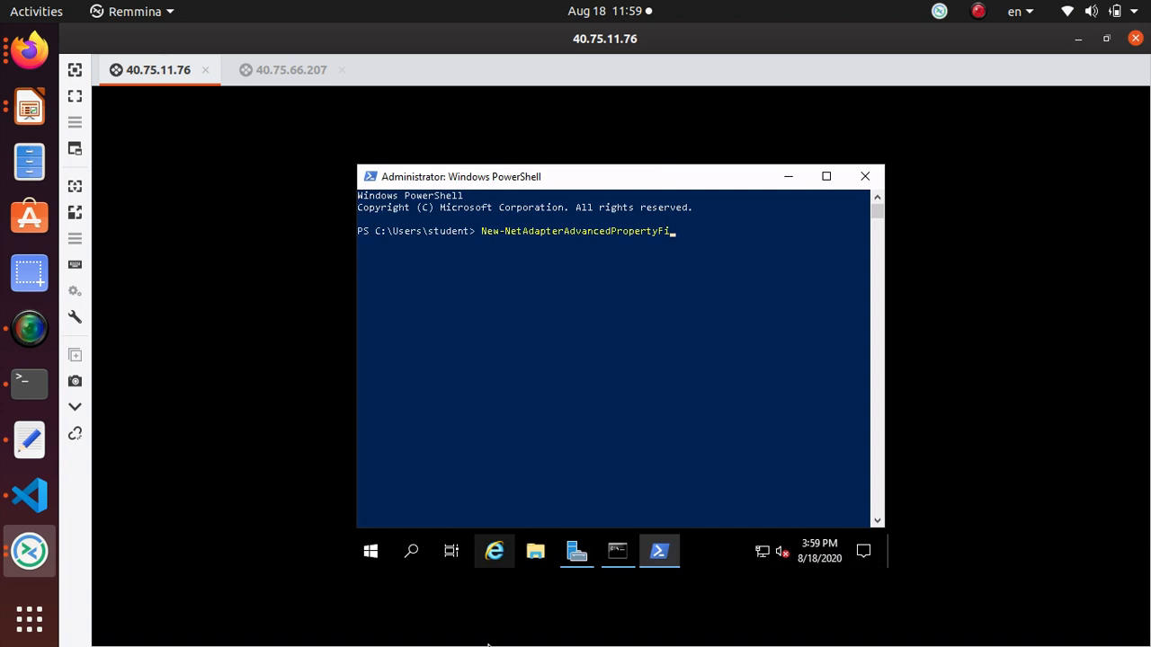
key("BackSpace")
Switch to the myVm2 session and open Windows PowerShell there.
left_click(291, 69)
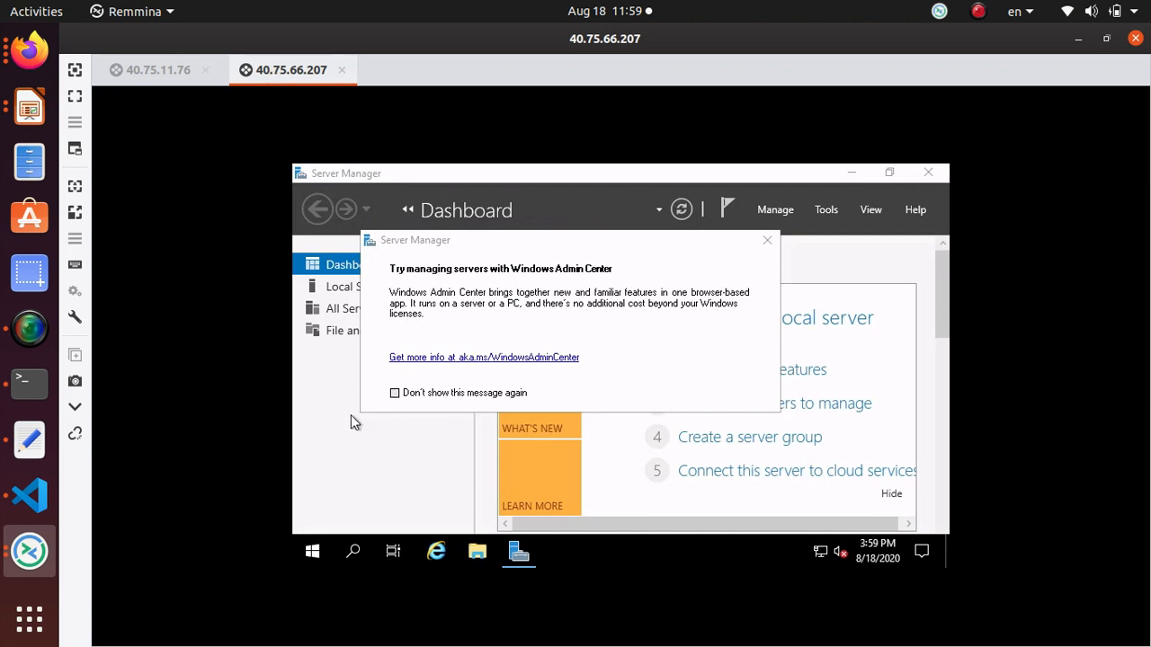
left_click(359, 552)
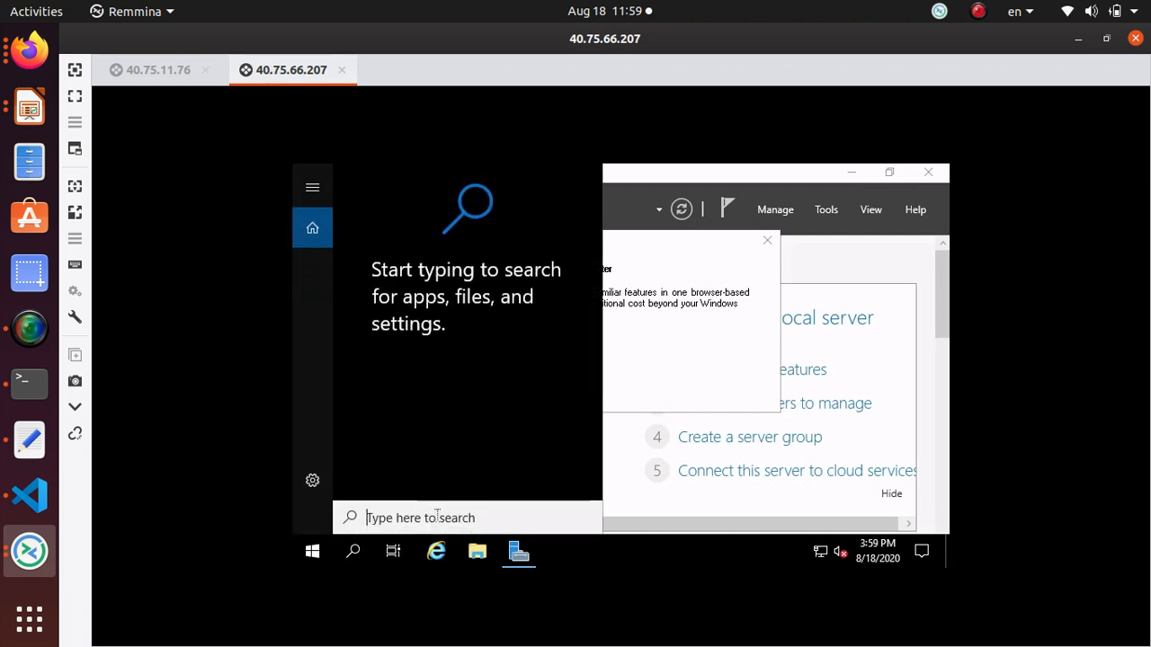
type("powershe")
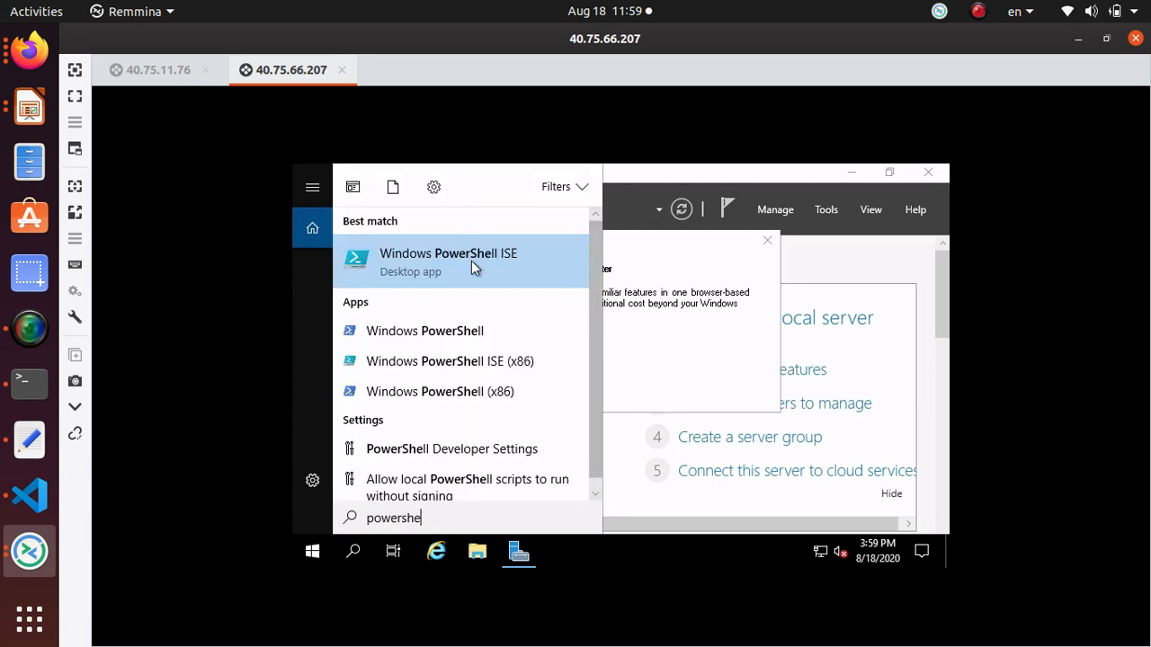
left_click(475, 331)
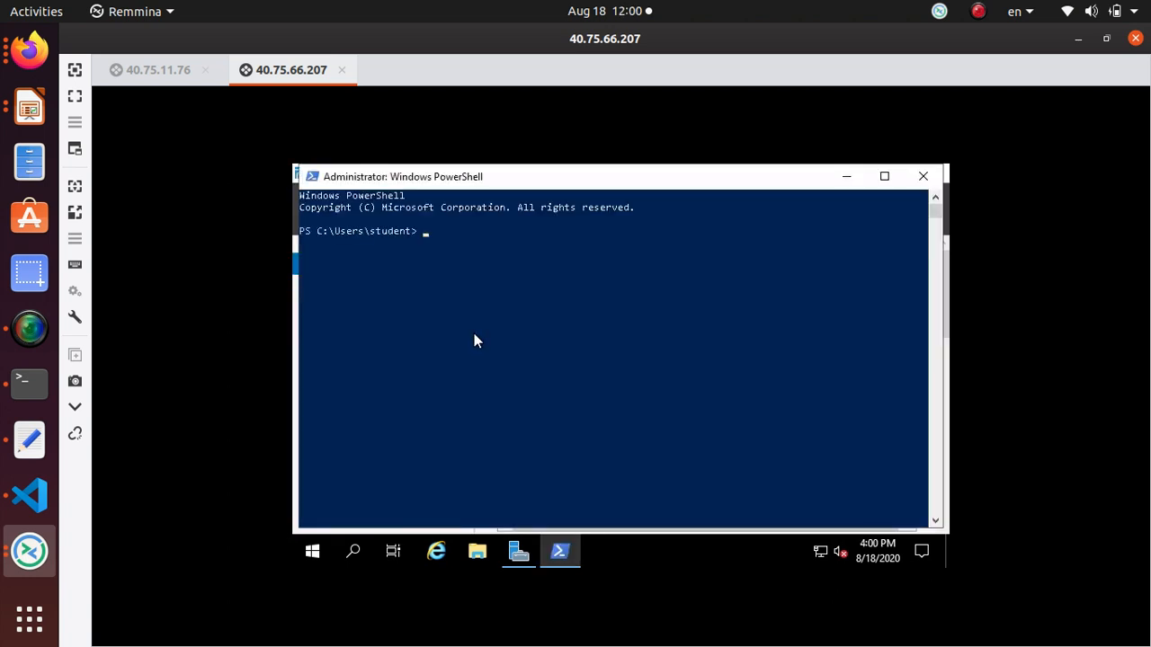
Enter the cmdlet name New-NetFirewallRule at the myVm2 PowerShell prompt, checking its spelling in the quickstart article.
type("New-")
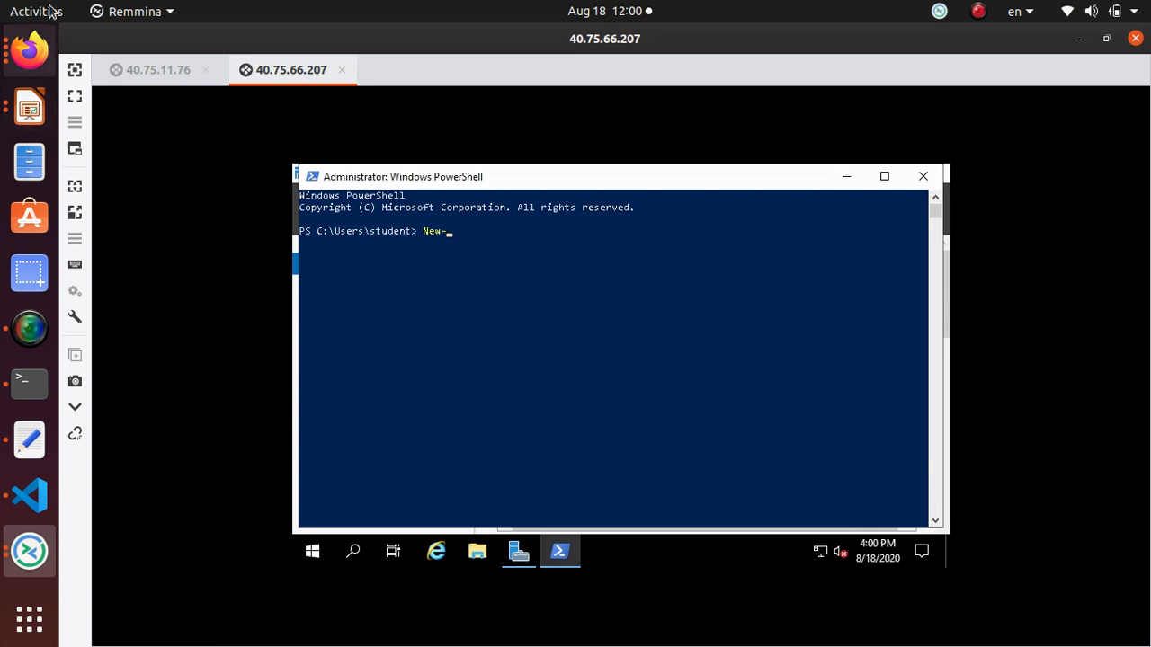
key("alt+Tab")
key("alt+Tab")
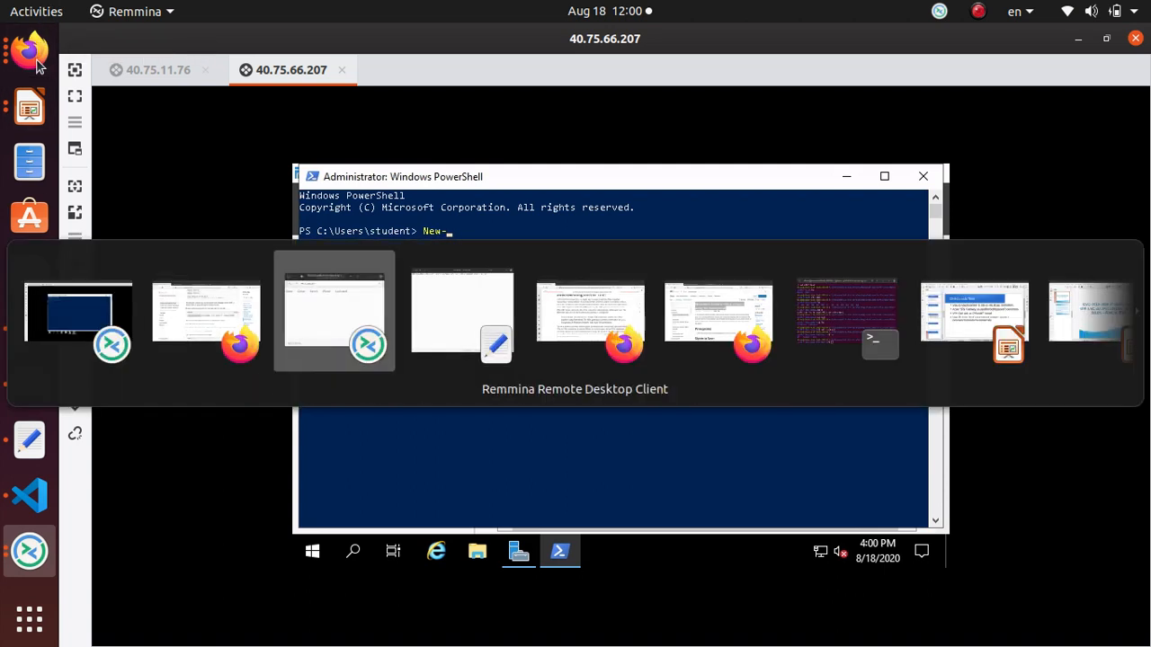
key("alt+shift+Tab")
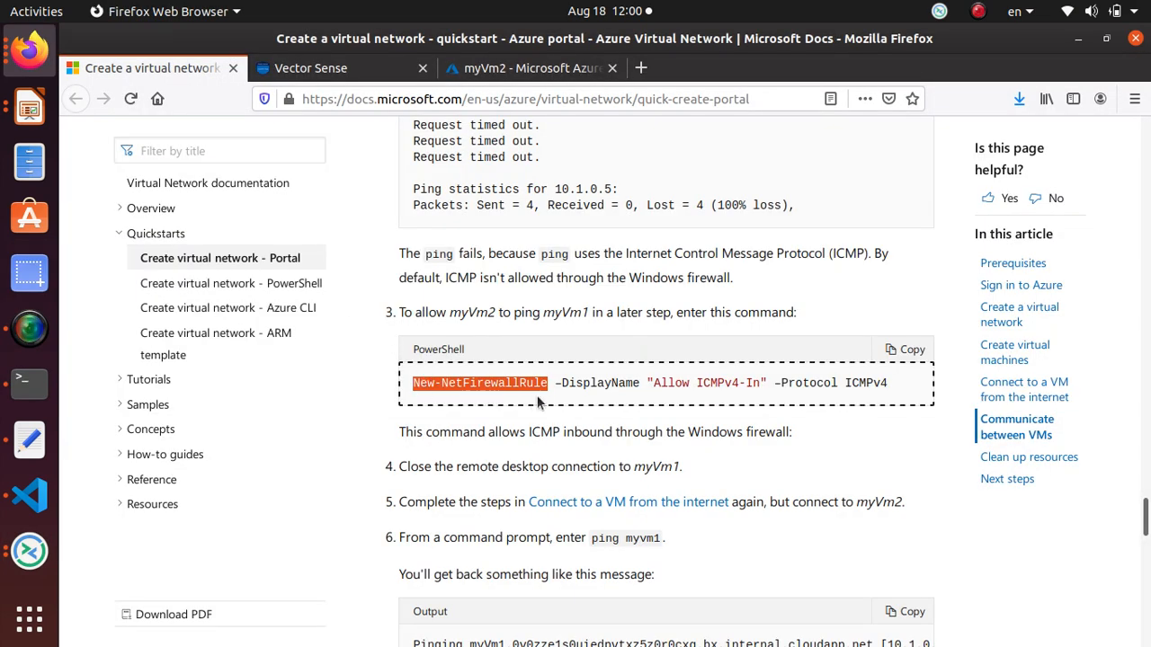
key("alt+Tab")
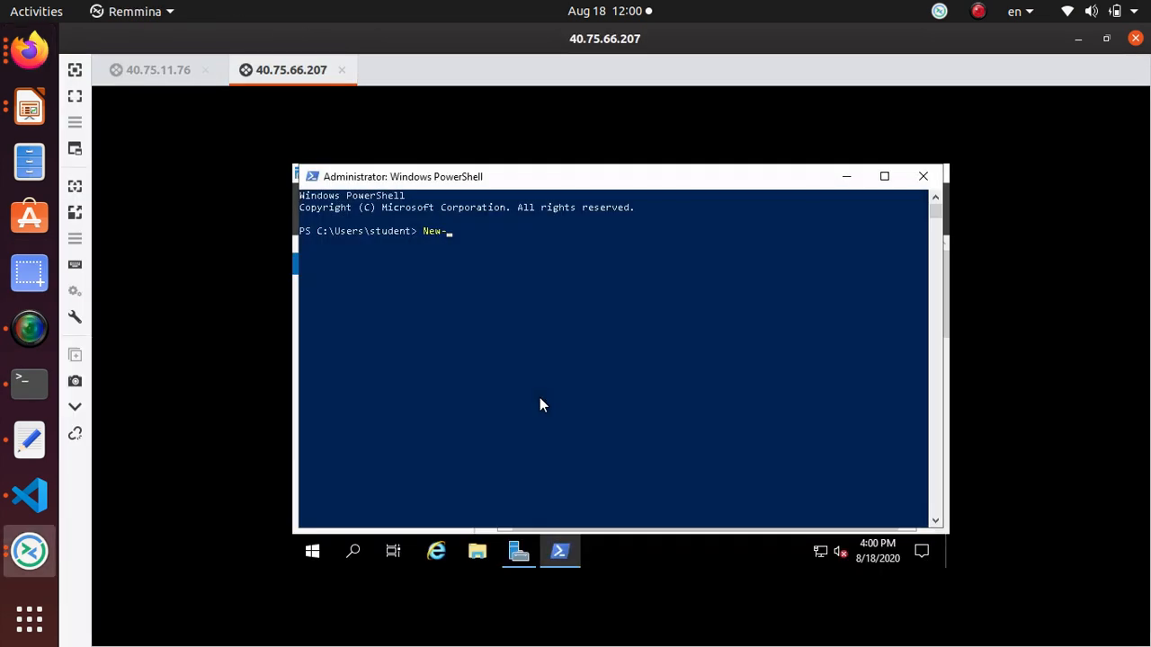
type("NetFirewallRule")
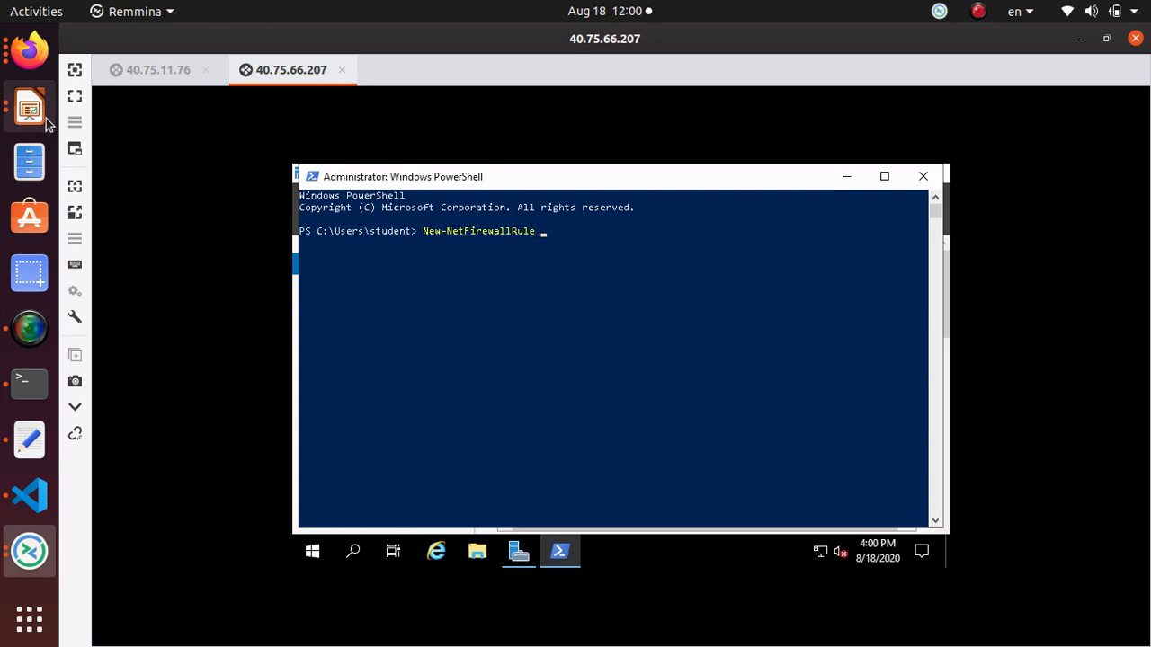
Add the parameter -DisplayName 'Allow ICMPv4-In' to the firewall command, checking it against the quickstart article.
left_click(27, 50)
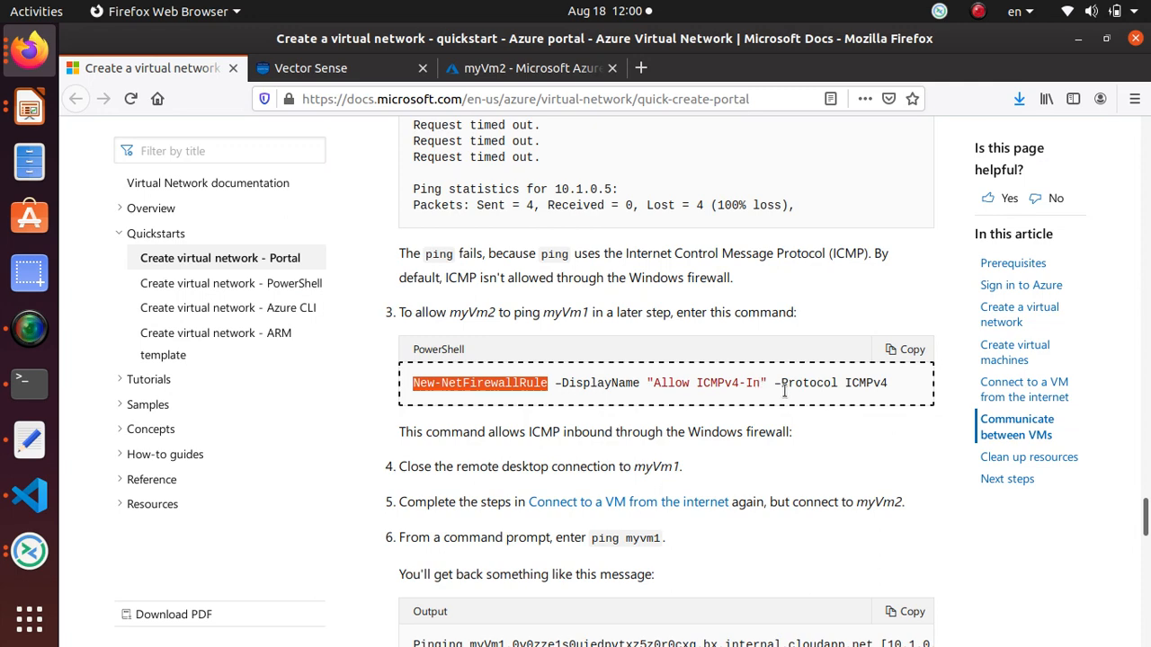
key("alt+Tab")
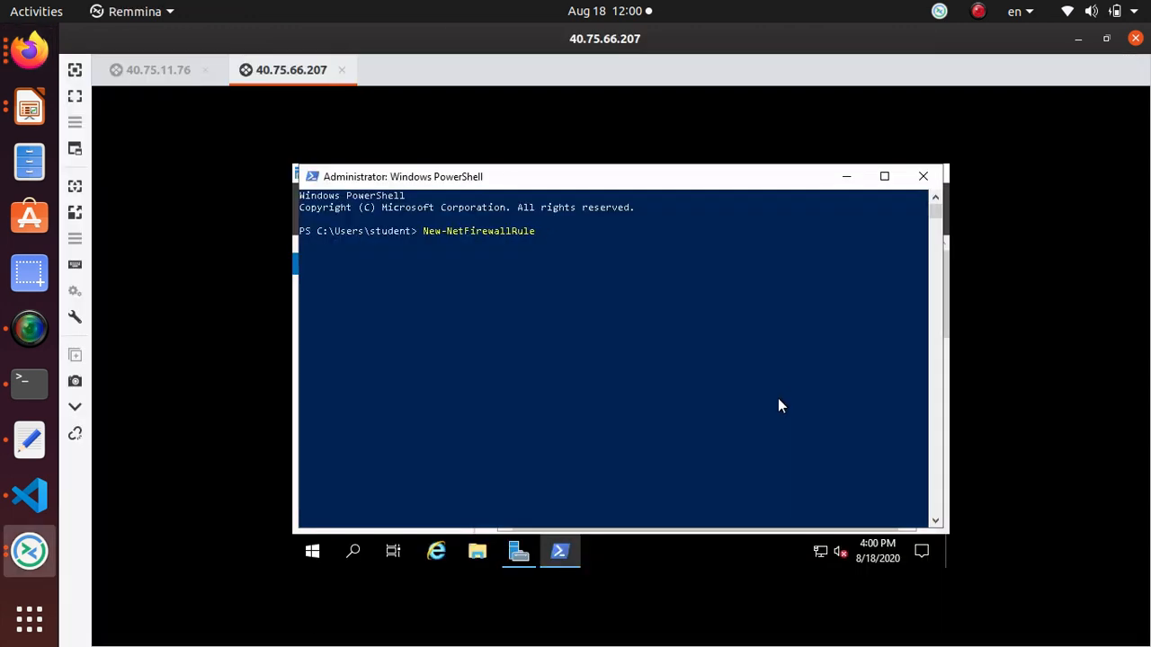
type("-Dis")
key("Tab")
key("alt+Tab")
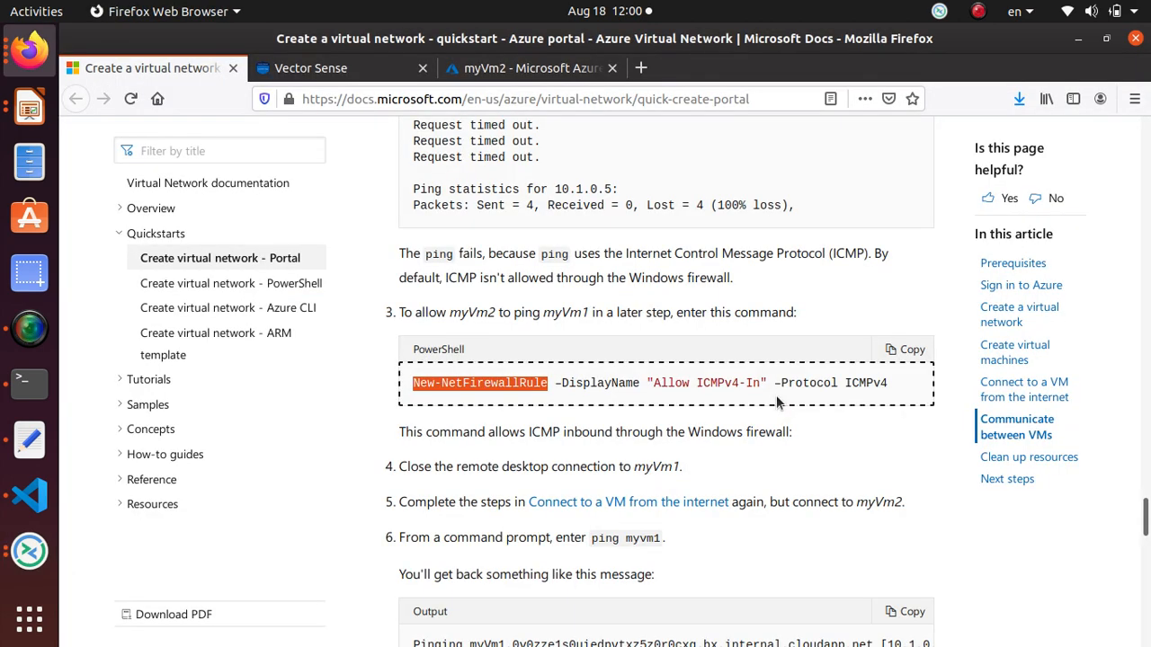
key("alt+Tab")
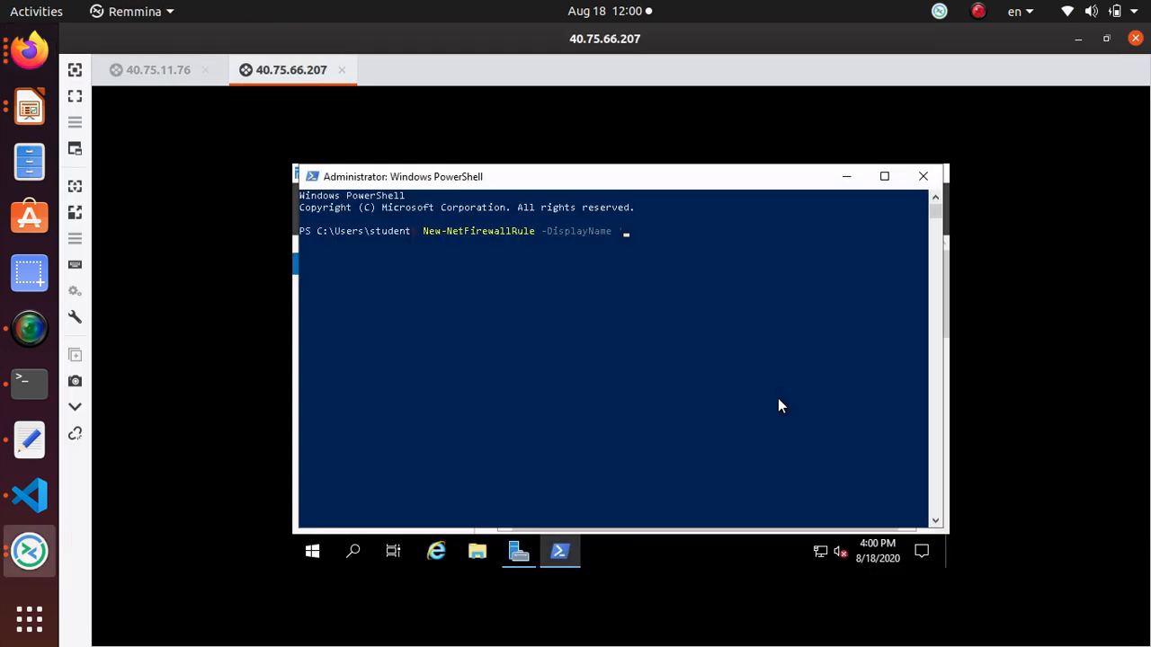
type("'Allow ICMPv4")
key("alt+Tab")
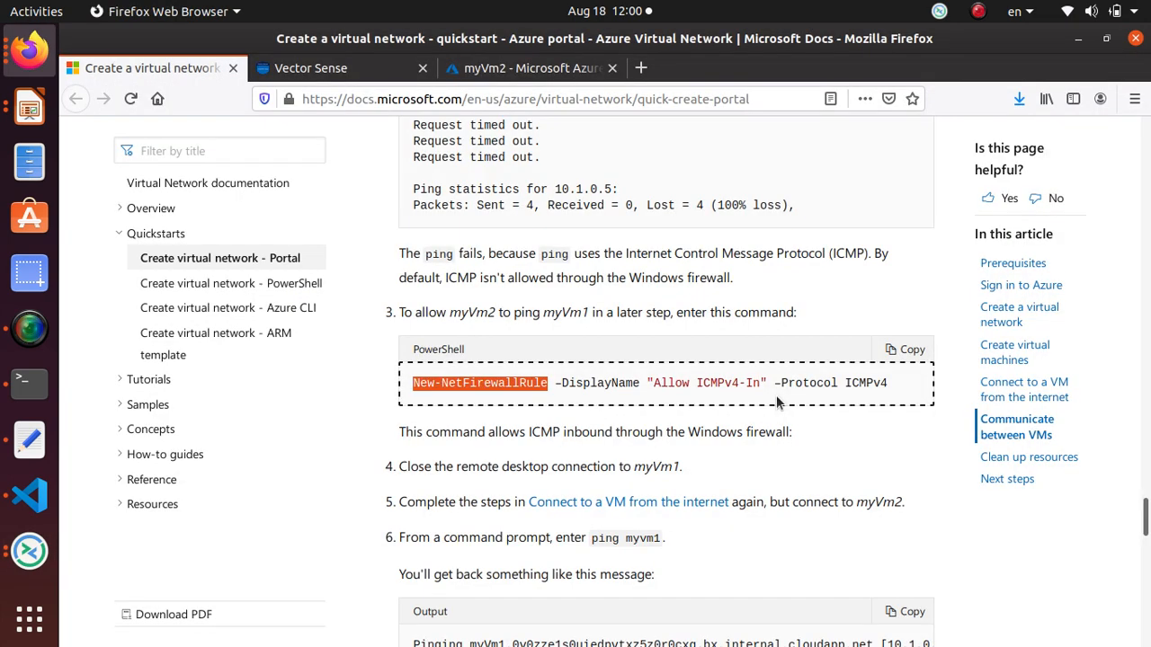
key("alt+Tab")
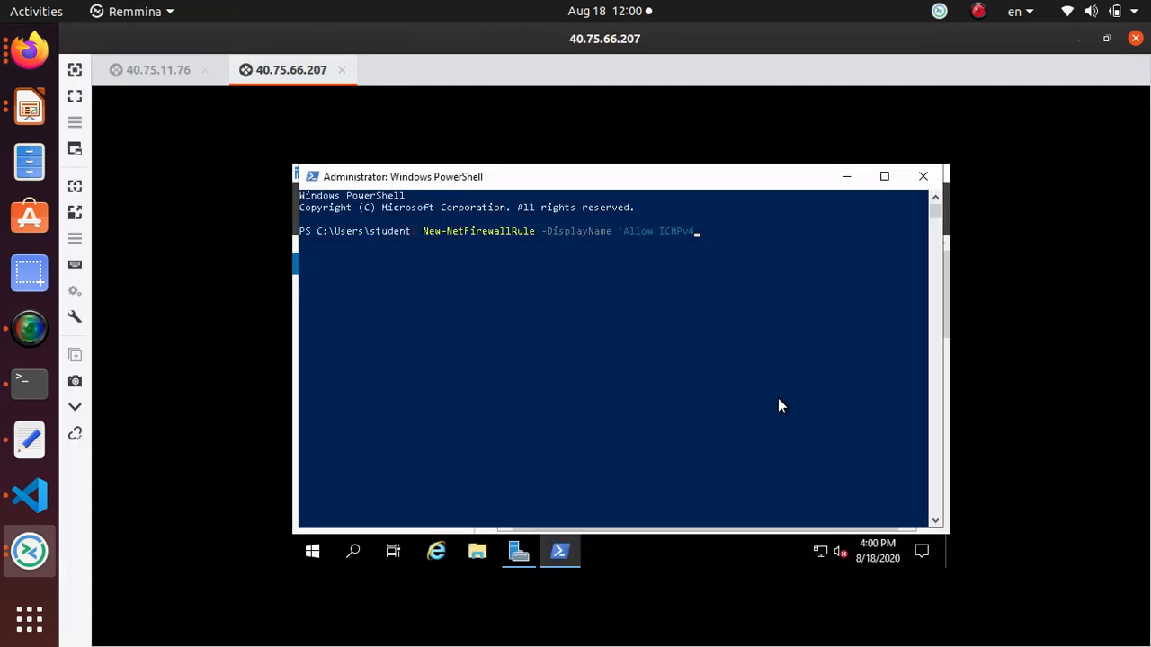
type("-")
type("'")
Complete the firewall command with -Protocol 'ICMPv4' as in the quickstart article and run it on myVm2.
key("alt+Tab")
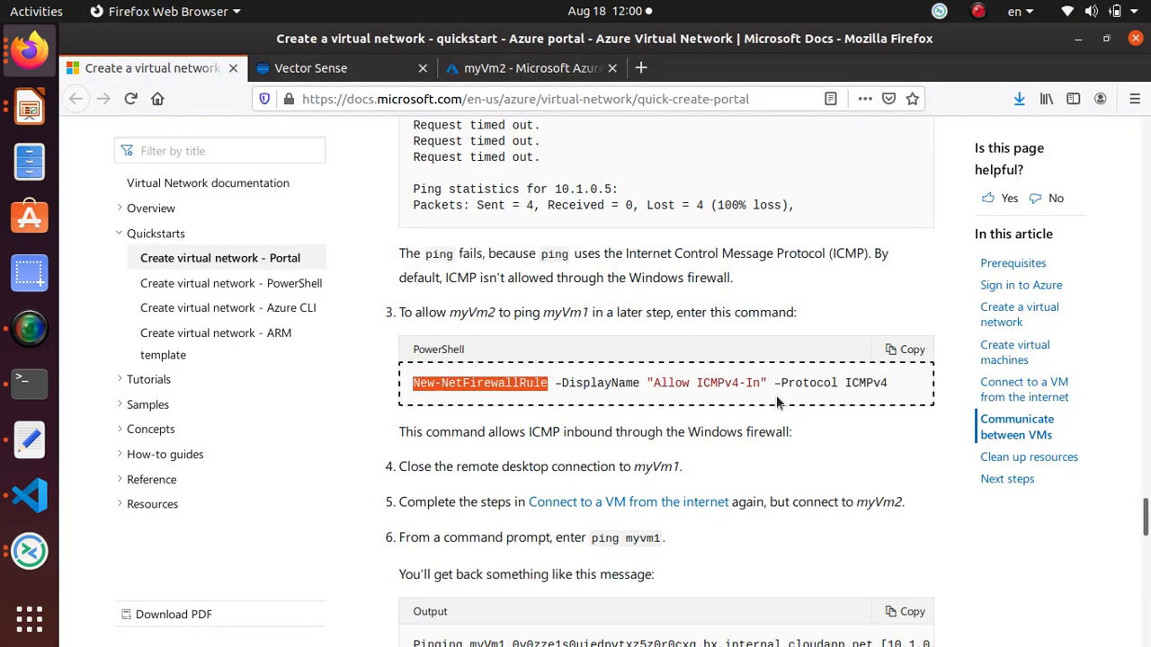
key("alt+Tab")
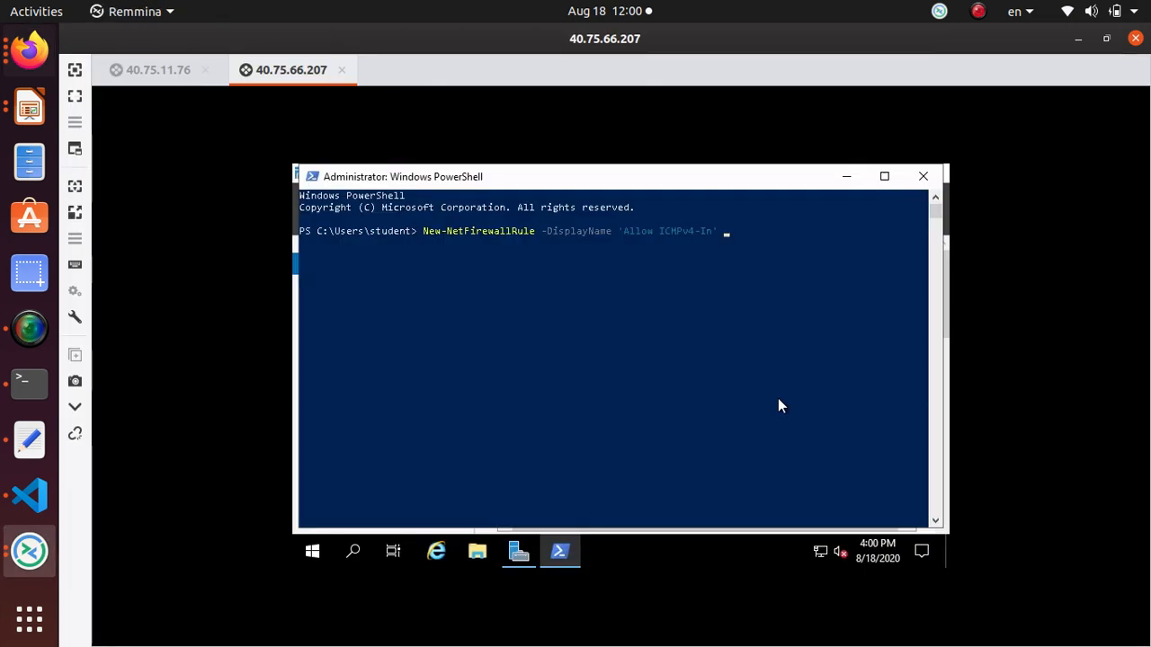
type("-")
type("Profile")
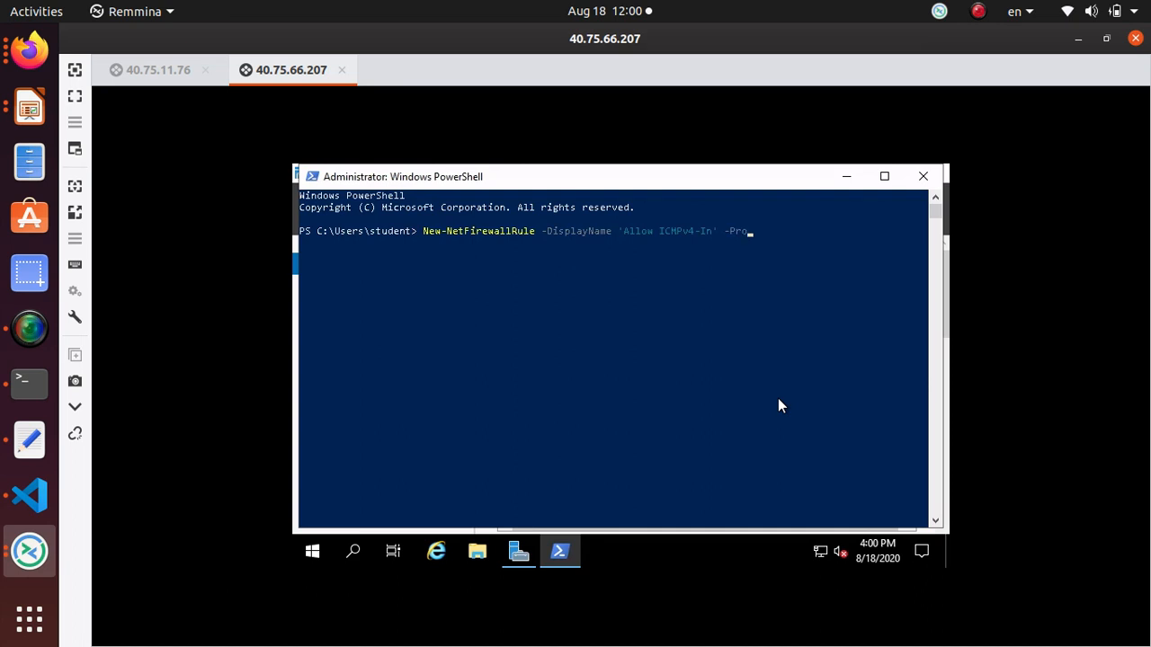
key("BackSpace")
key("BackSpace")
key("BackSpace")
key("BackSpace")
type("tocol")
type(" I")
key("BackSpace")
type("'ICMPv4")
key("Return")
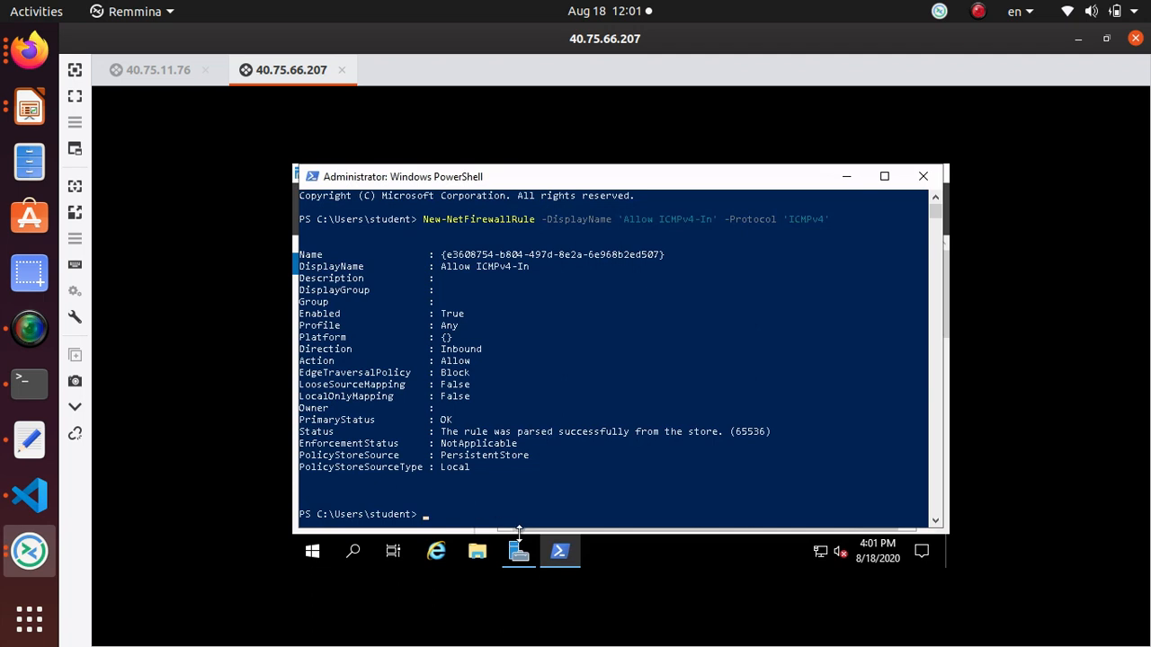
Ping 40.75.66.207 from the myVm2 PowerShell and switch back to the myVm1 session.
type("ping 40.75.66.207")
key("Return")
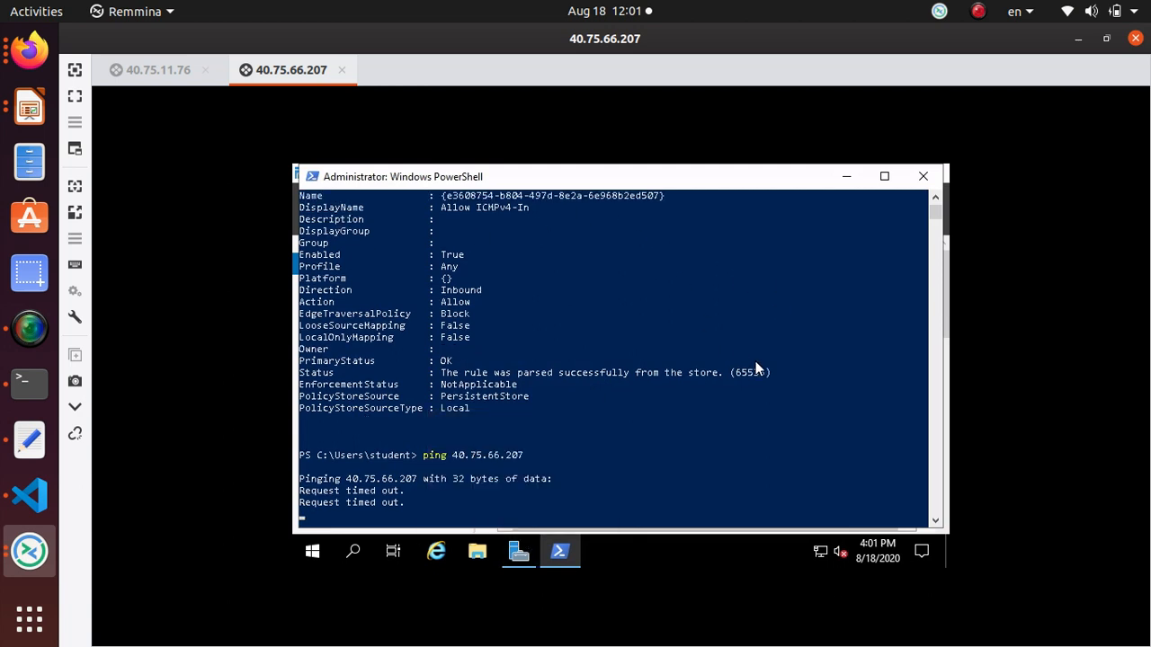
left_click(167, 72)
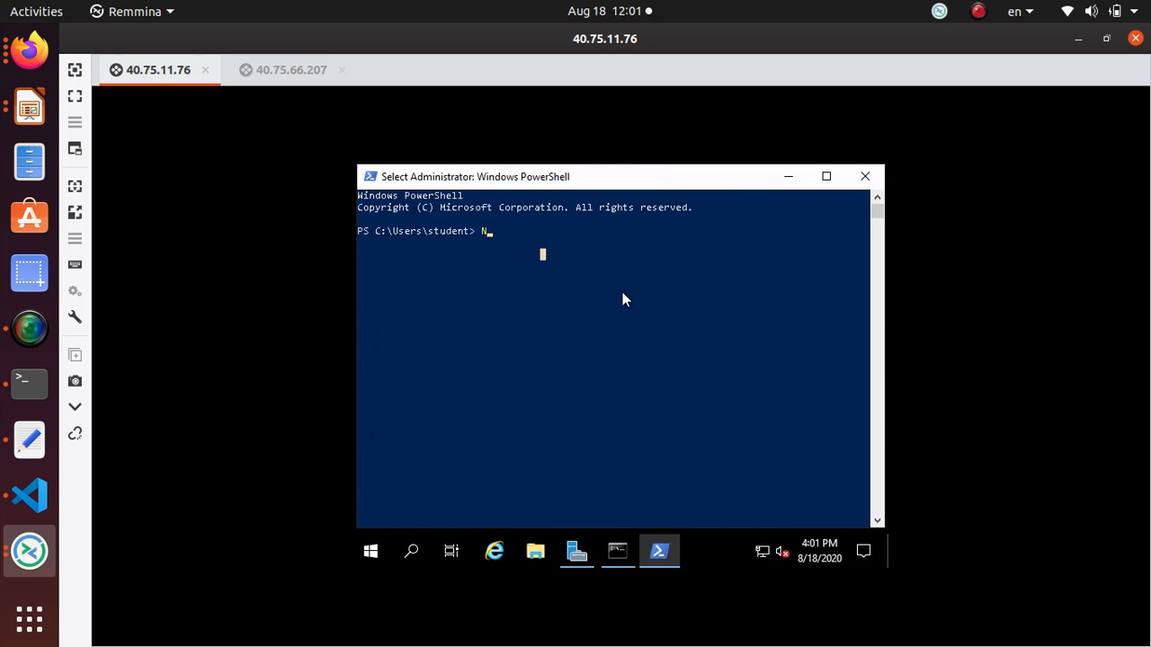
Ping 40.75.66.207 from the myVm1 PowerShell prompt after clearing the stray text on the line.
key("Escape")
key("BackSpace")
type("ping ")
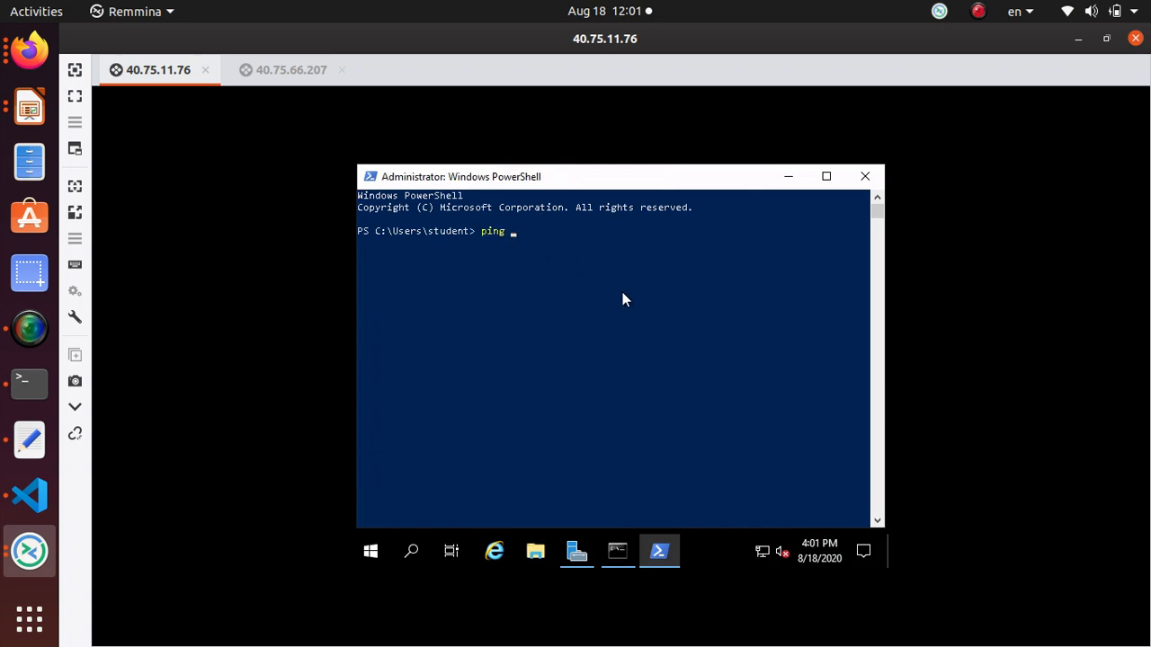
type("40.75.667")
key("BackSpace")
key("BackSpace")
type("6.207")
key("Return")
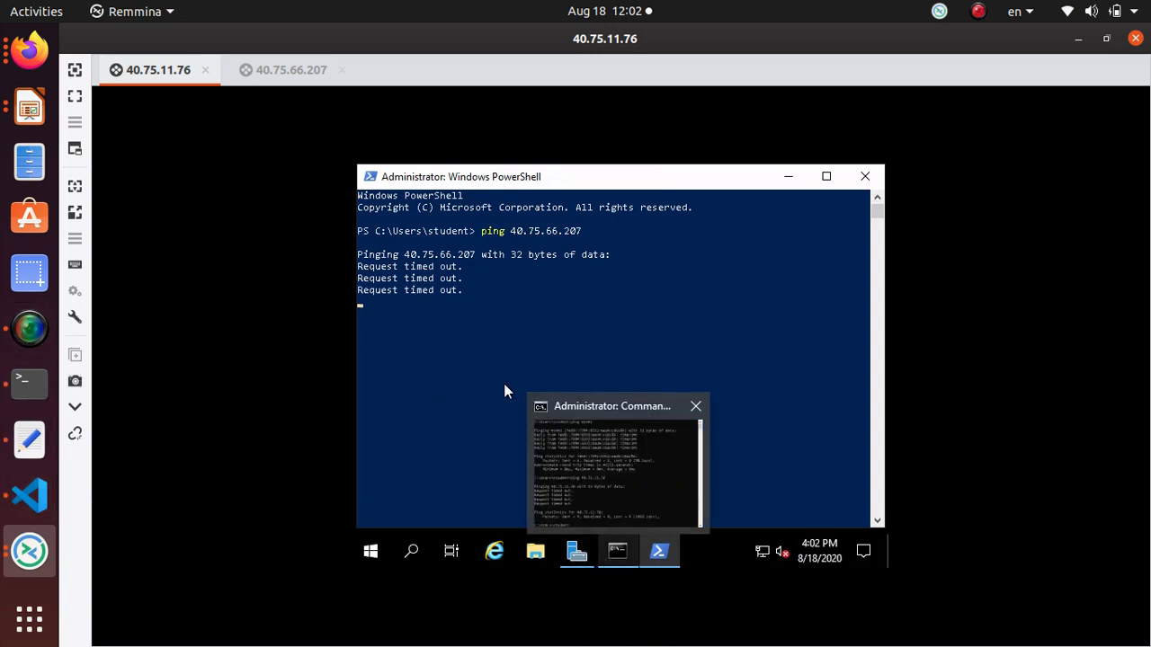
key("alt+Tab")
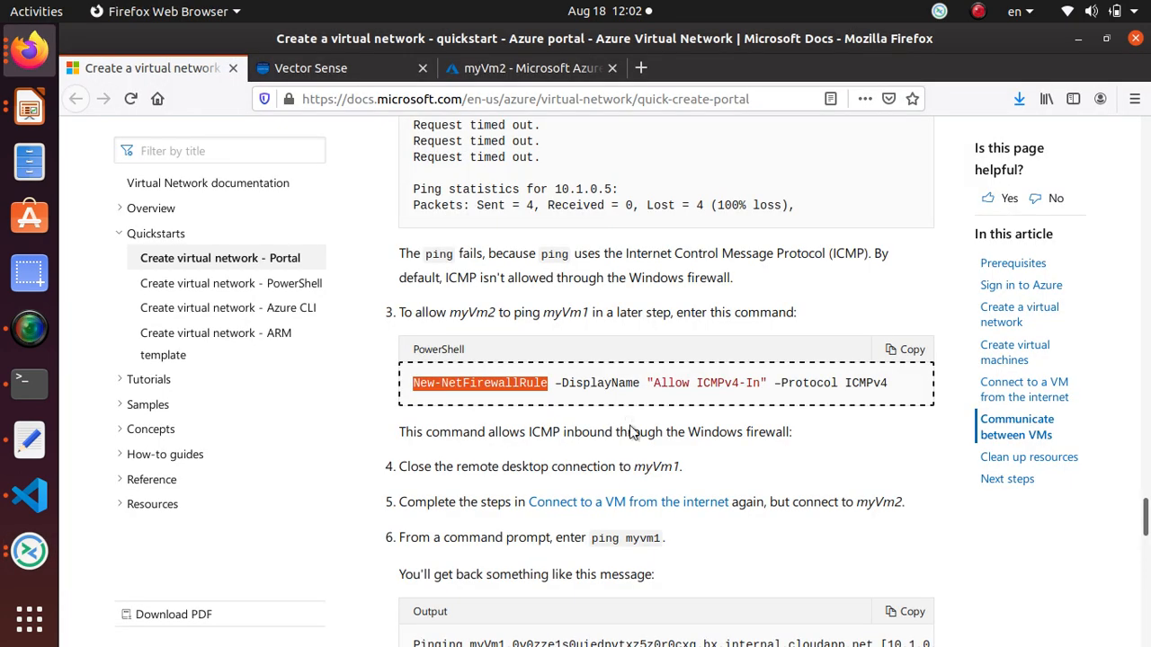
key("alt+Tab")
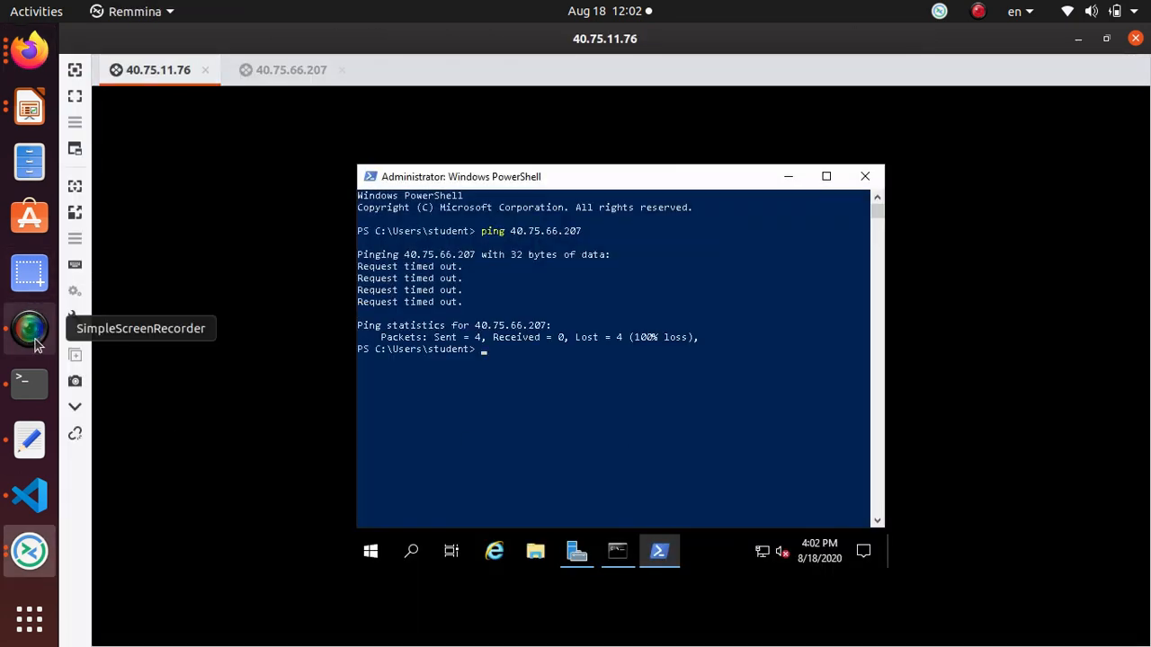
left_click(35, 342)
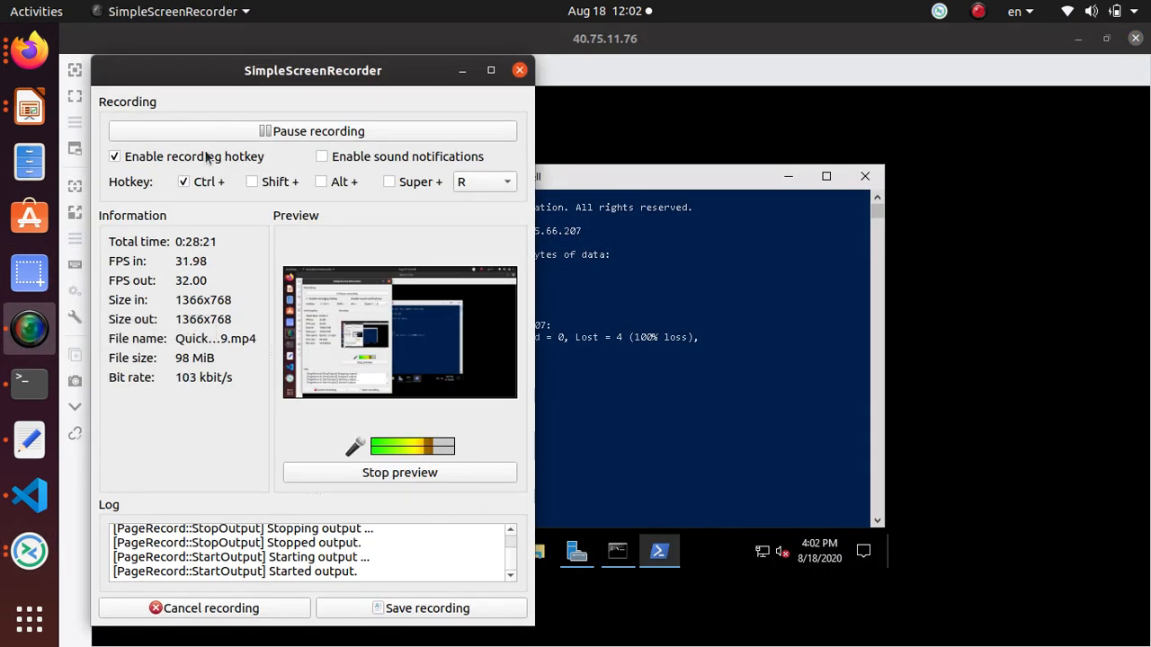
left_click(462, 71)
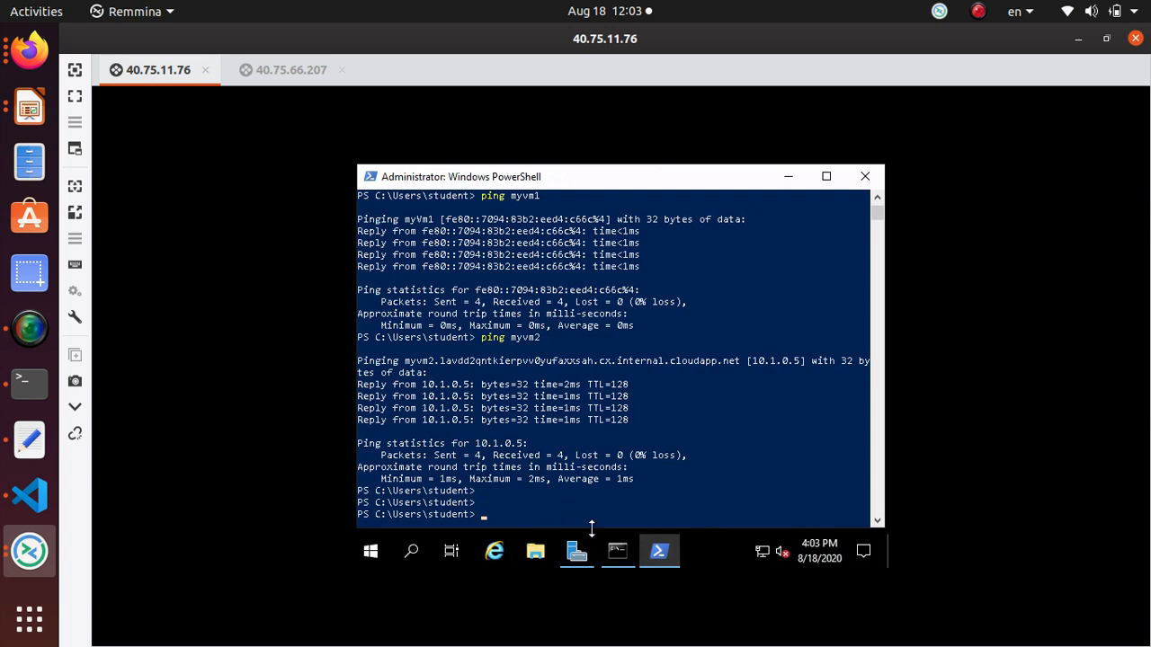
Add a few empty prompt lines in the myVm1 PowerShell and ping the host name myvm1.
left_click(654, 479)
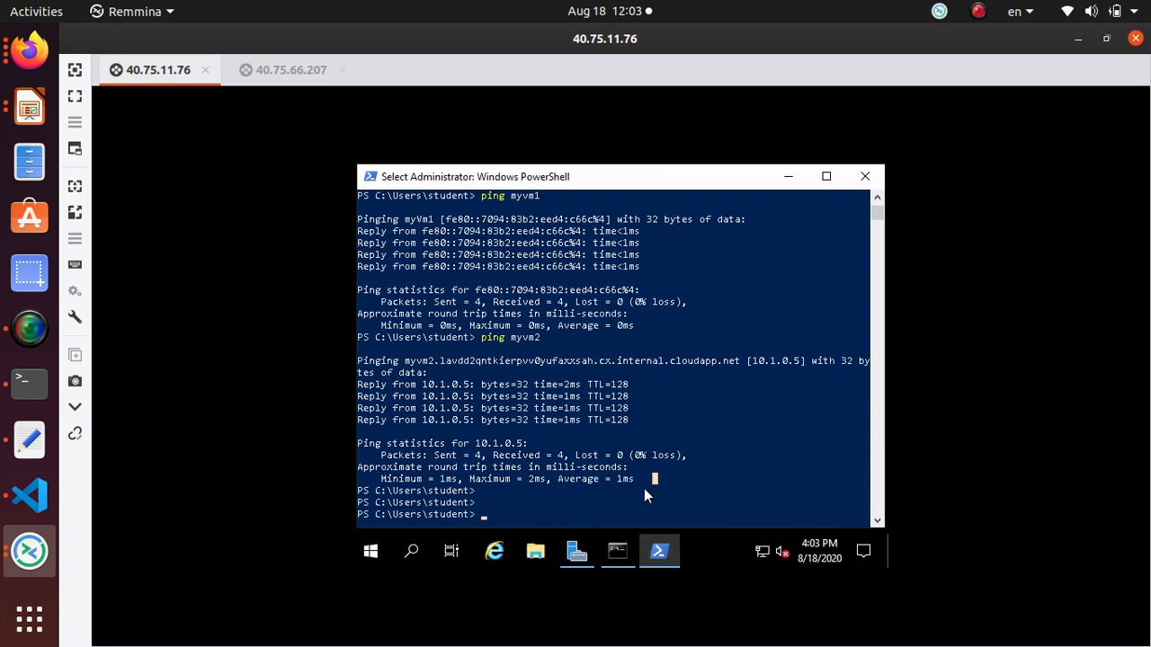
key("Return")
key("Return")
key("Return")
key("Return")
key("Return")
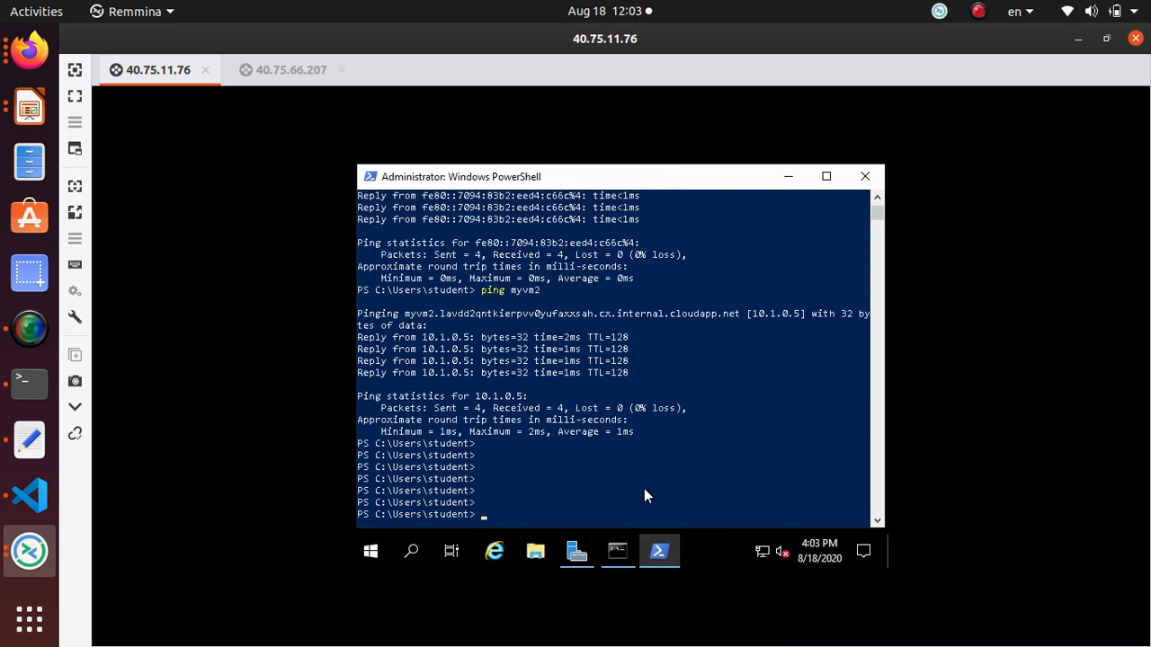
type("ping myvm1")
key("Return")
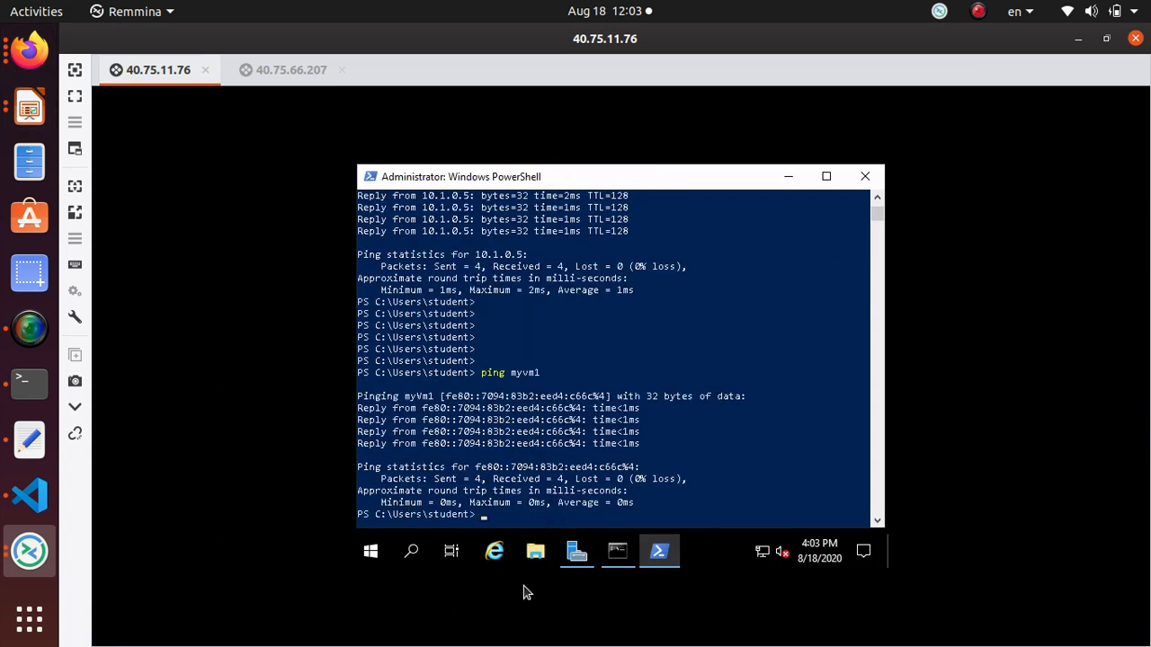
Recall and run the ping of the host name myvm2 from the myVm1 PowerShell.
key("Return")
key("Return")
key("Up")
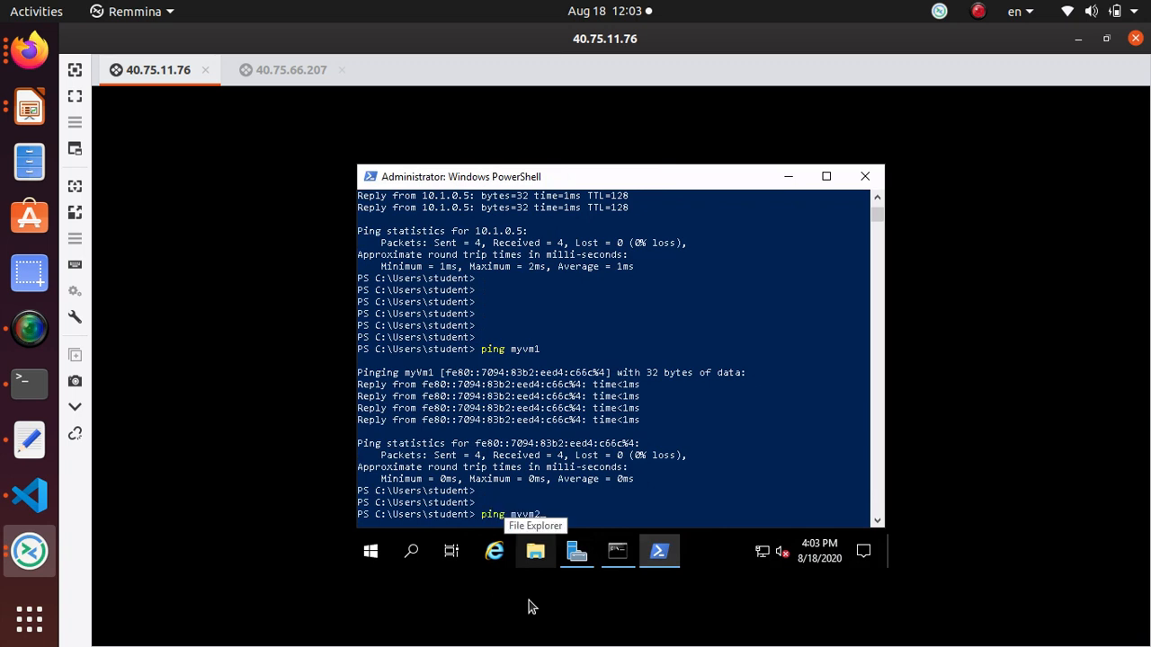
key("Return")
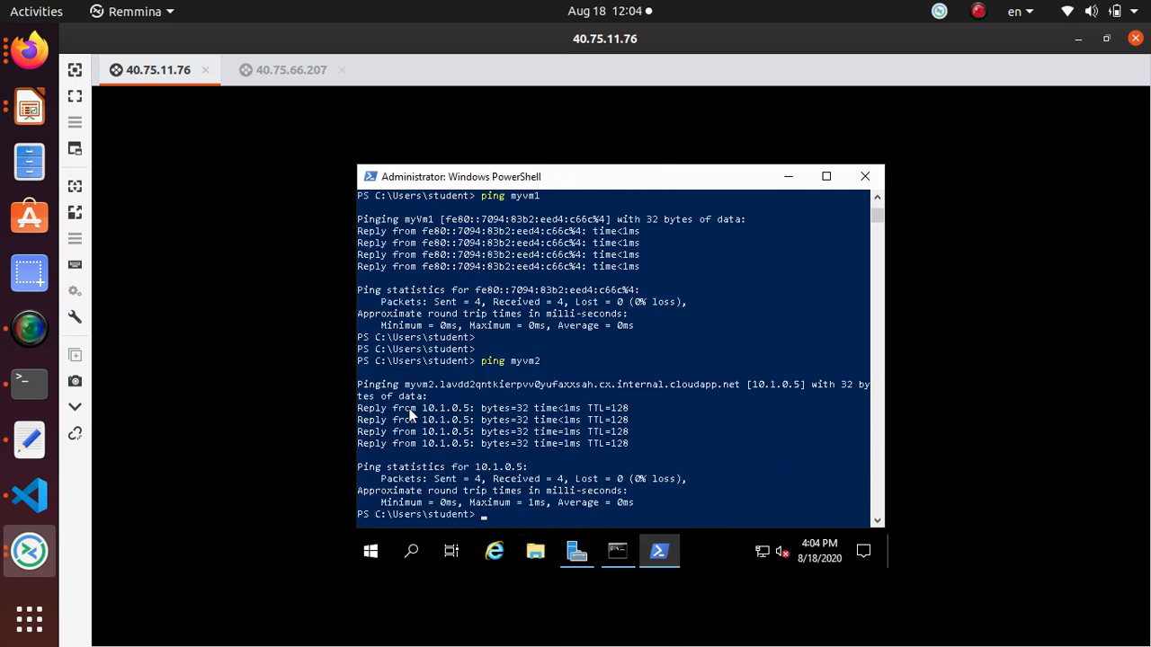
left_click_drag(356, 407, 384, 407)
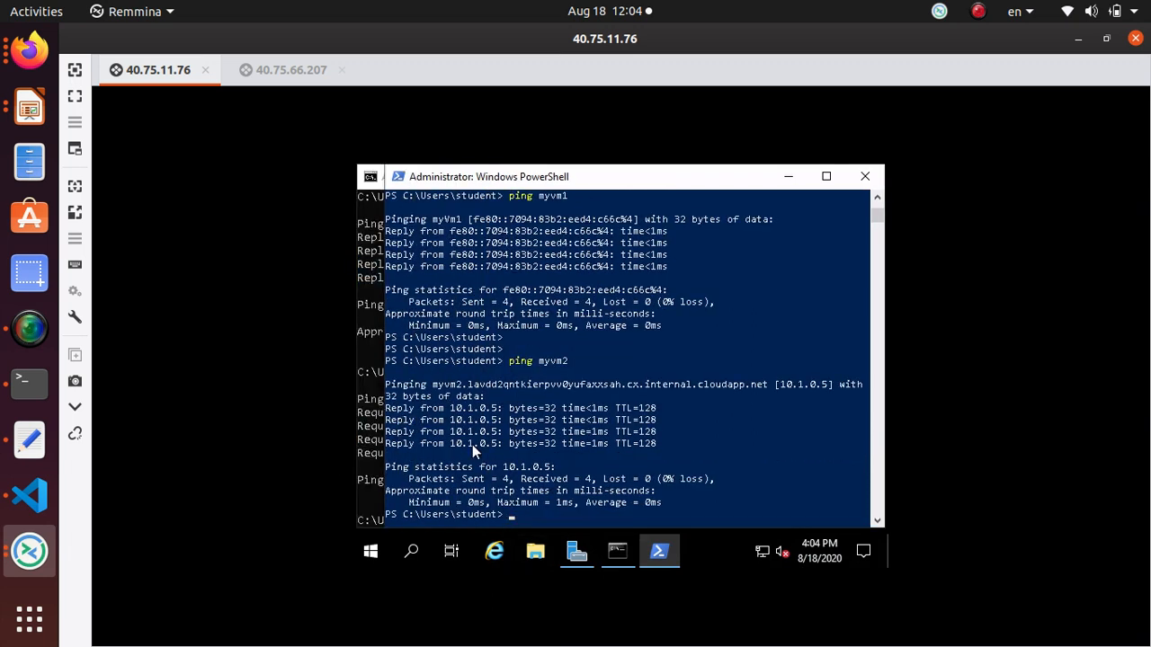
left_click(394, 444)
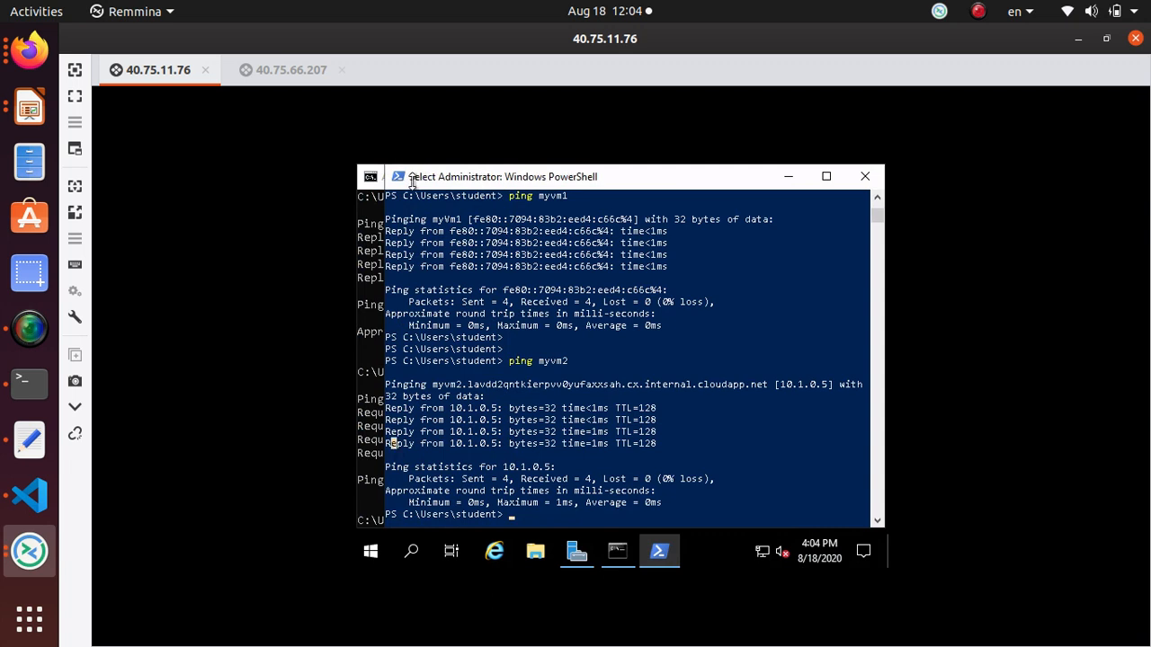
left_click(634, 442)
left_click(286, 69)
left_click(157, 70)
left_click(598, 478)
left_click(553, 514)
Enter New-NetFirewallRule at a fresh myVm1 PowerShell prompt and look up its parameters in the quickstart article.
key("Return")
key("Return")
key("Return")
key("Return")
key("Return")
key("Return")
key("Return")
key("Return")
key("Return")
key("Return")
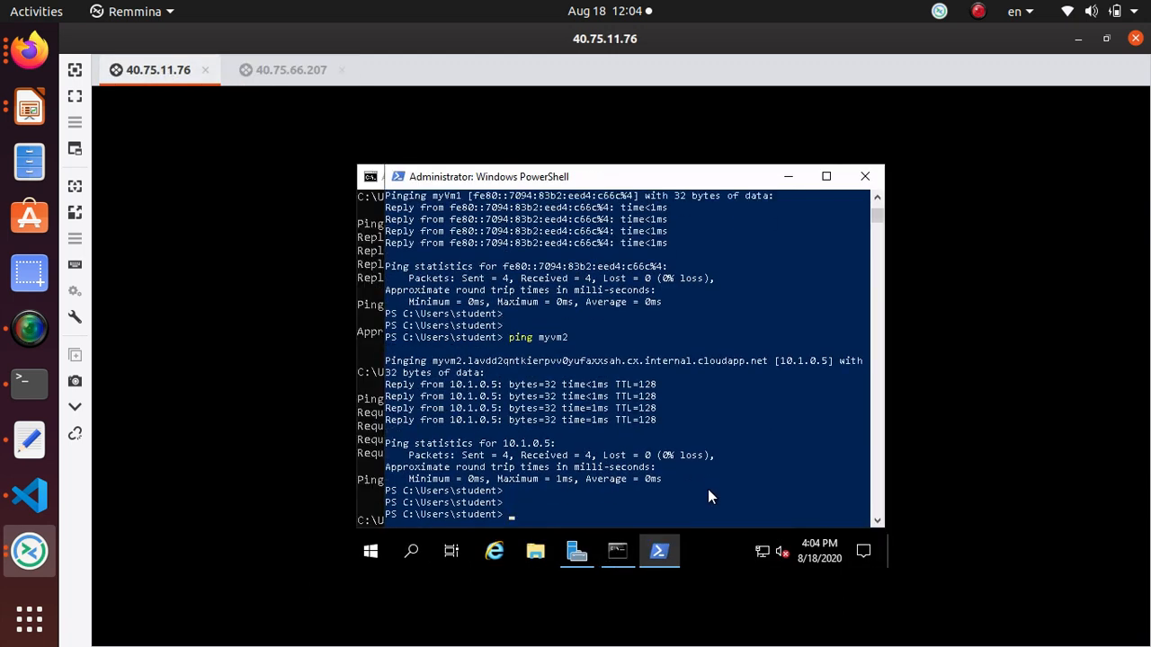
key("Return")
key("Return")
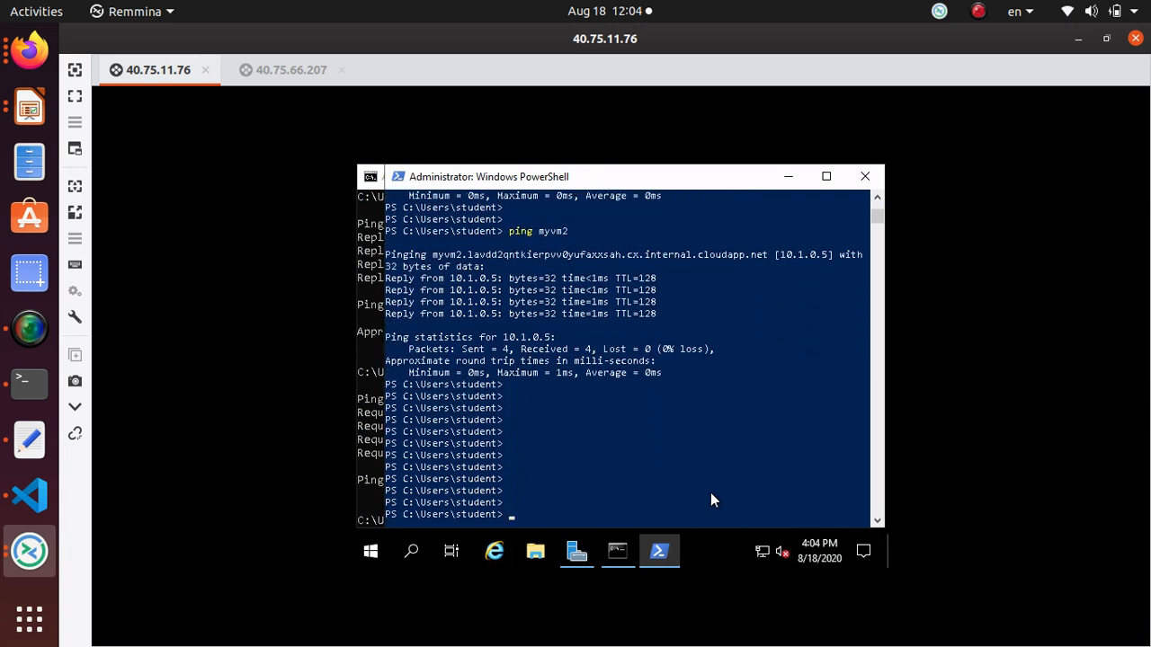
type("New-NetFire")
key("Tab")
type("-")
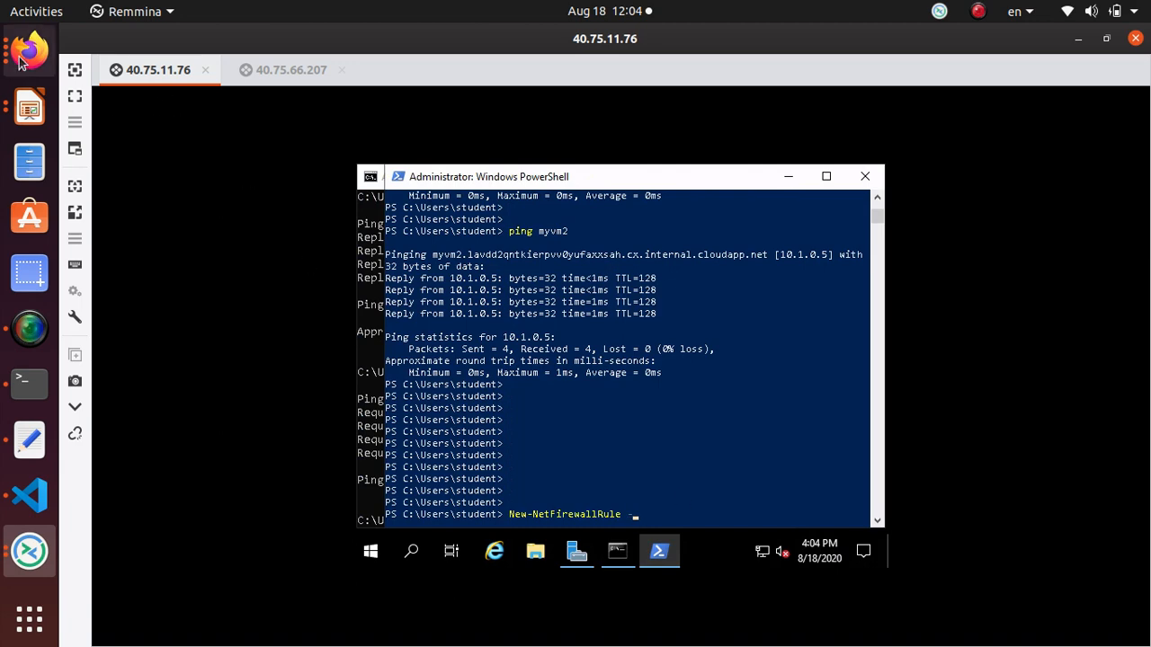
key("alt+Tab")
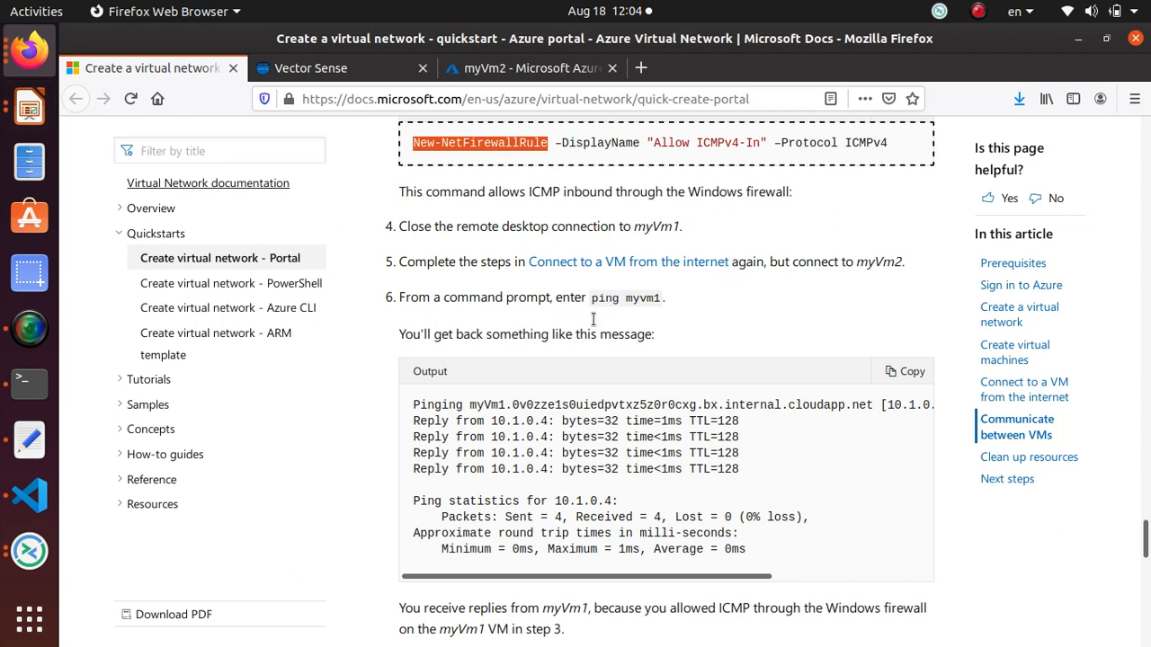
key("alt+Tab")
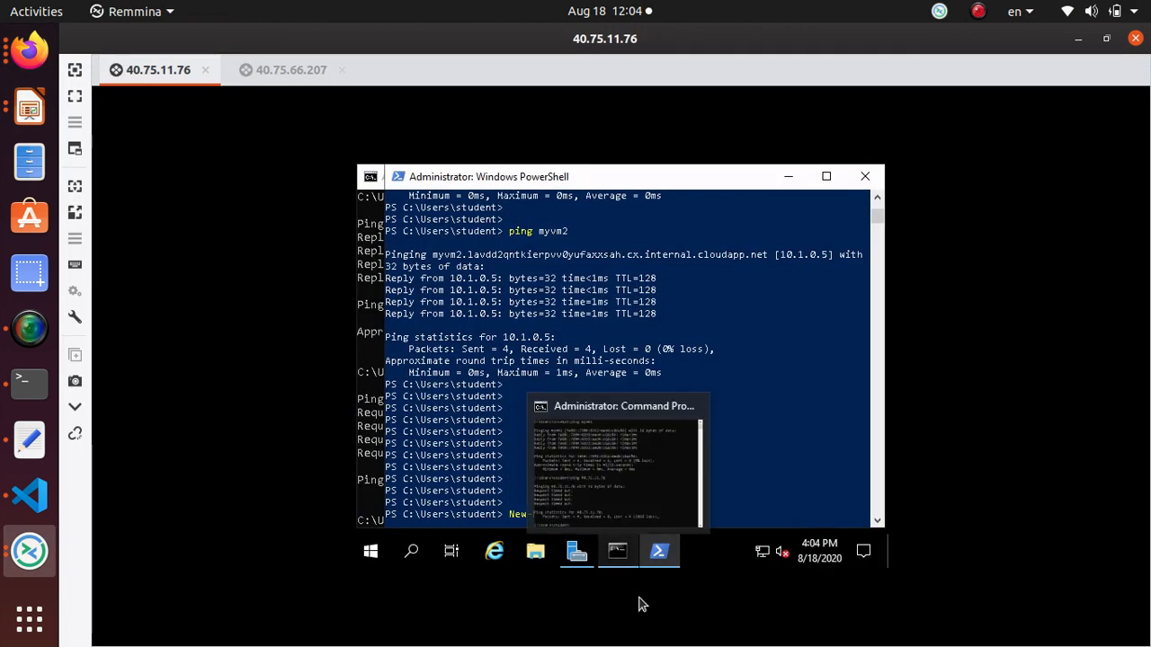
Add the parameters -DisplayName 'ICMPv4' -Protocol 'ICMPv4' to the firewall command and compare it with the quickstart article.
type("Disp")
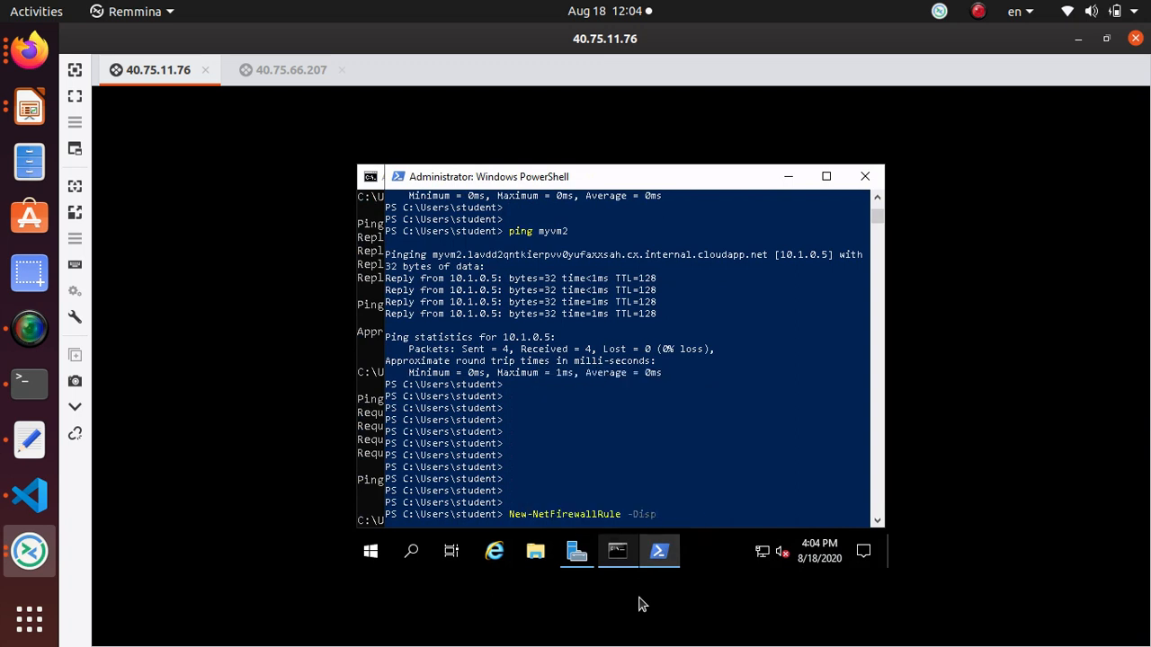
key("Tab")
type("'ICMPv4' -Profile")
key("BackSpace")
key("BackSpace")
key("BackSpace")
key("BackSpace")
type("ocol 'ICM")
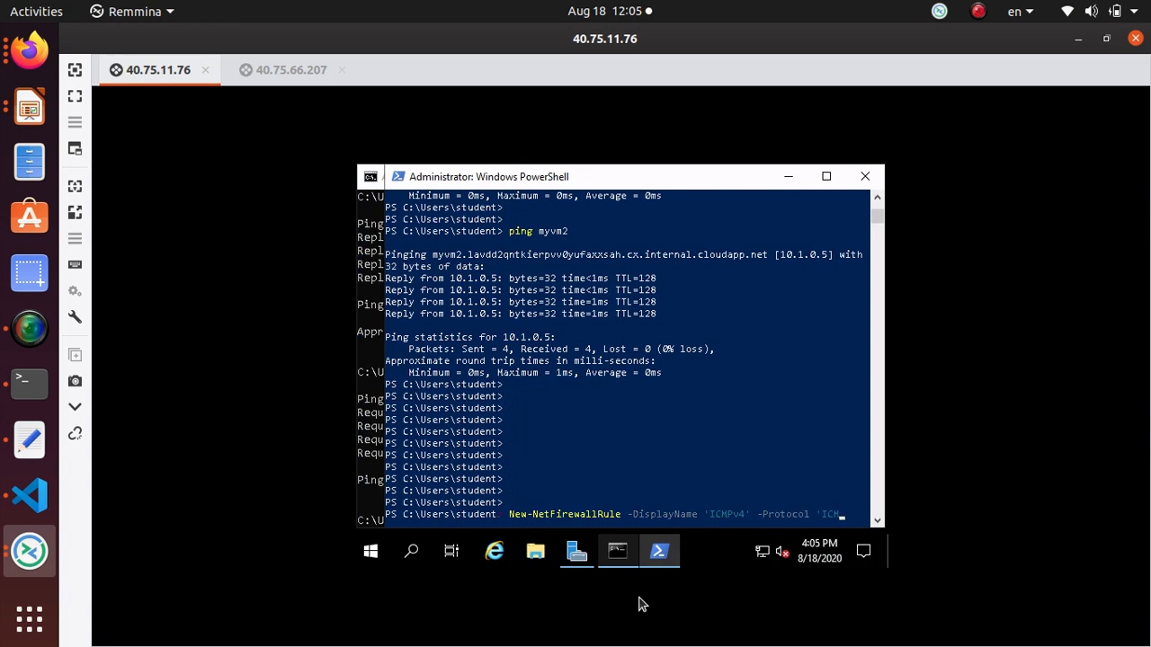
type("Pv4'")
key("alt+Tab")
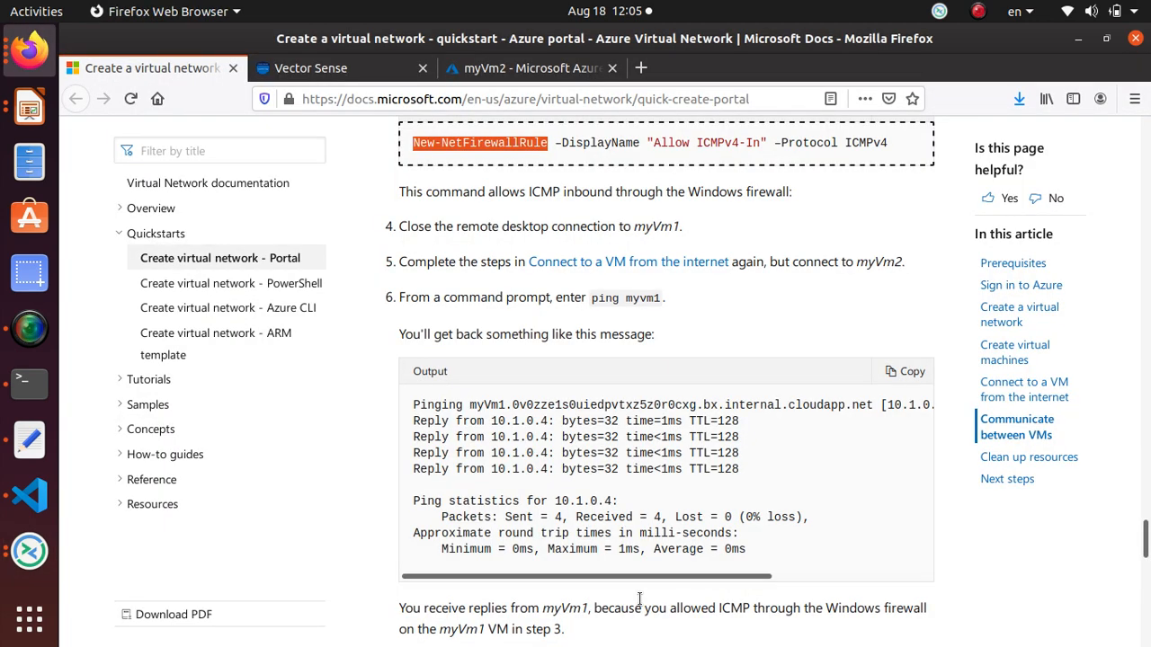
key("alt+Tab")
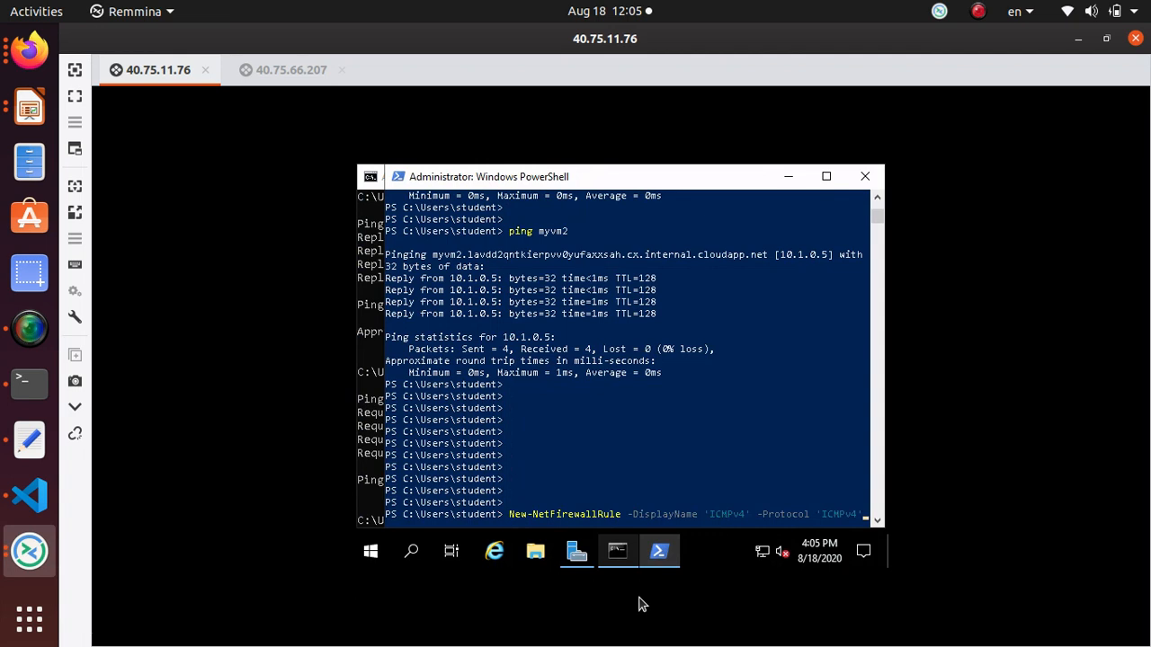
Change the rule's display name to 'Allow ICMPv4-In', run the firewall command on myVm1, and highlight the Direction line in its output.
key("Left")
key("Left")
key("Left")
key("Left")
key("Left")
key("Left")
key("Left")
key("Left")
key("Left")
key("Left")
key("Left")
key("Left")
key("Left")
key("Left")
key("Left")
key("Left")
key("Left")
key("Left")
key("Left")
key("Left")
key("Left")
key("Left")
type("Allow")
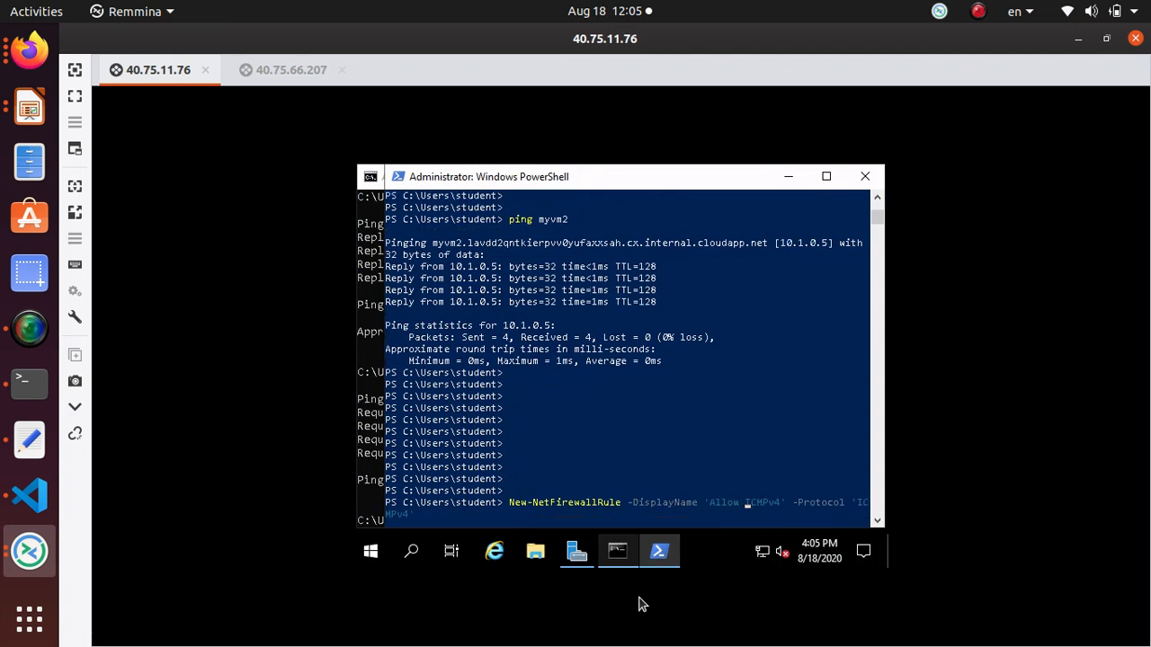
key("Right")
key("Right")
key("Right")
key("Right")
type("-in")
key("Left")
key("BackSpace")
type("I")
key("Return")
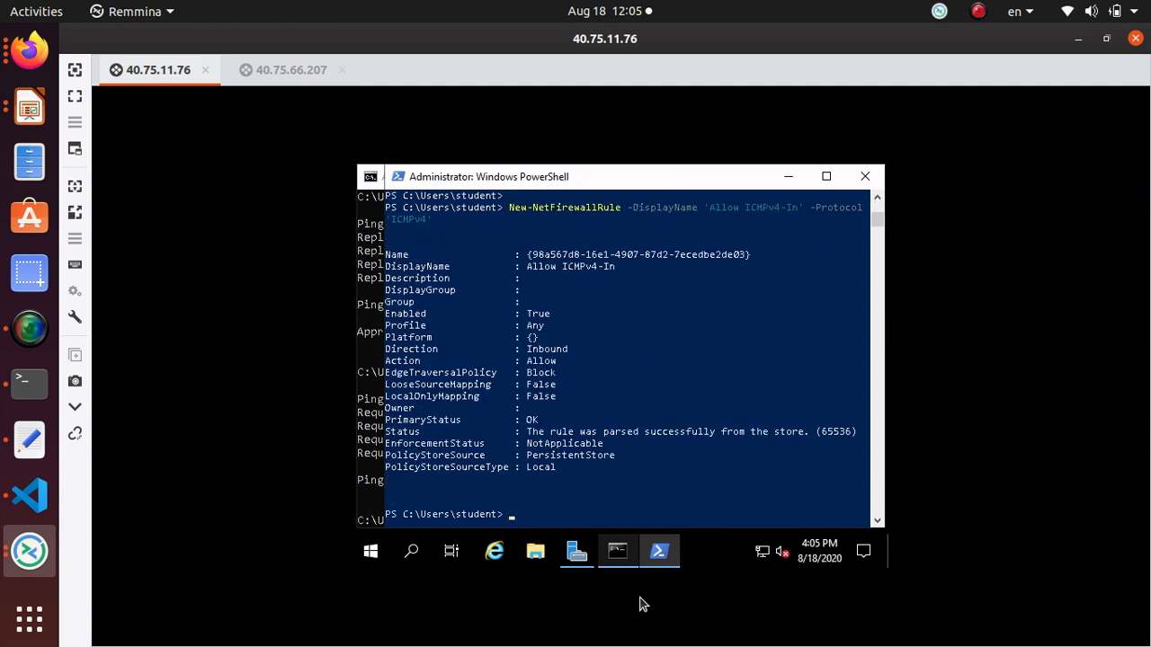
left_click(552, 348)
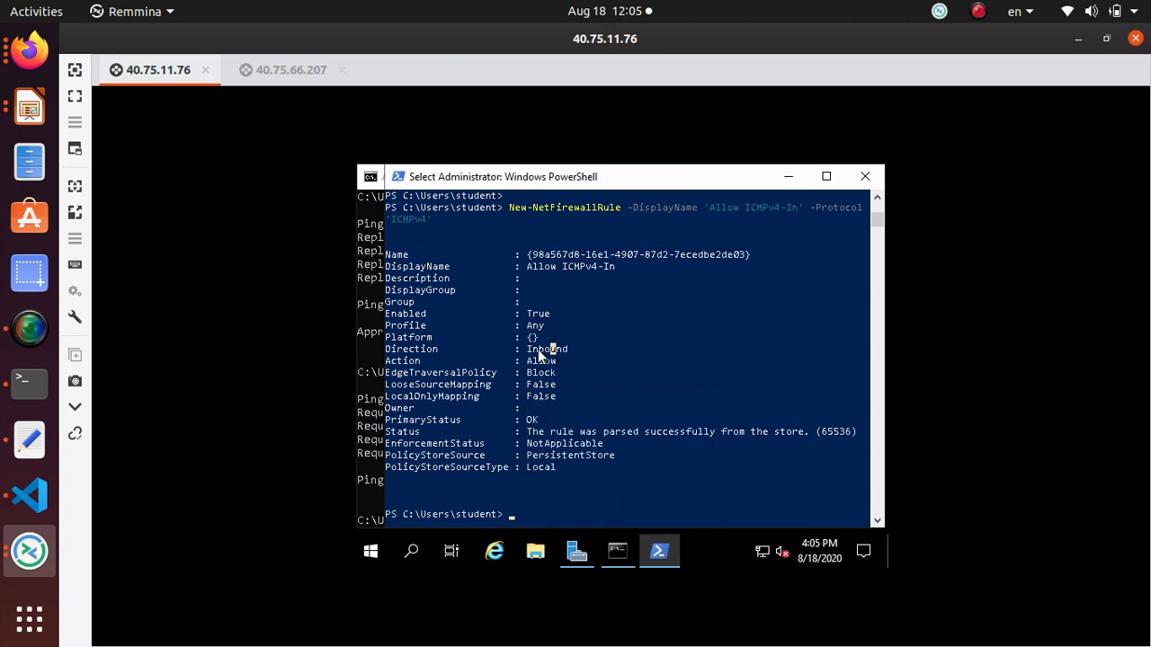
left_click_drag(537, 349, 399, 353)
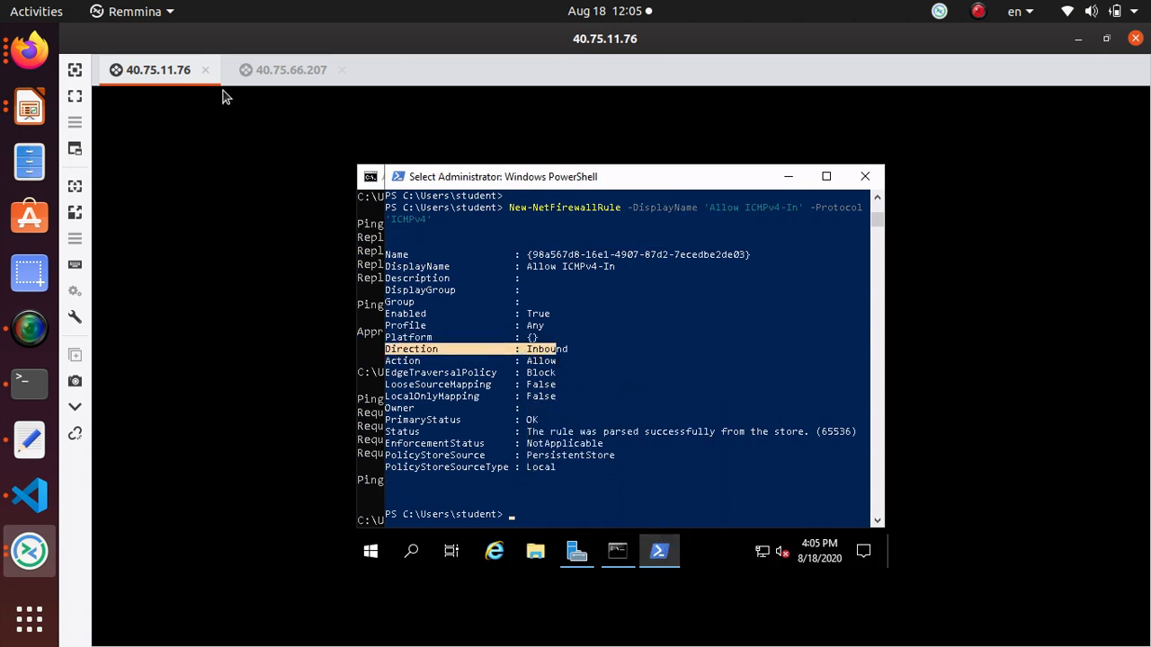
Switch to the myVm2 session, ping myvm1 from its PowerShell, and highlight the replying address.
left_click(270, 70)
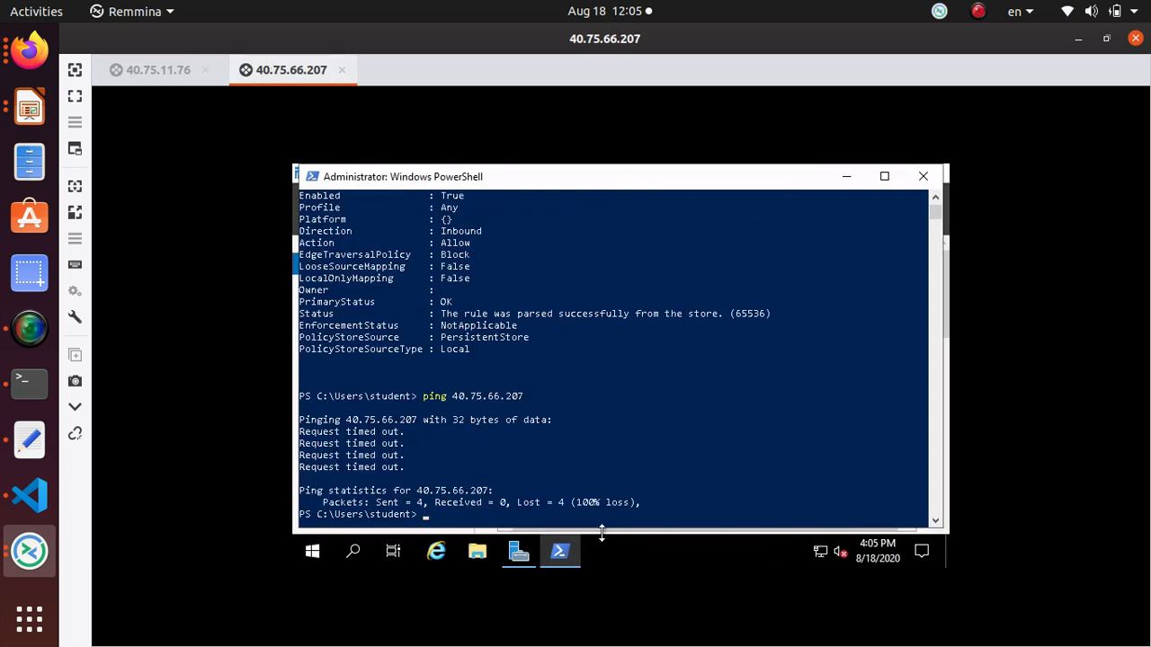
type("ping myvm1")
key("Return")
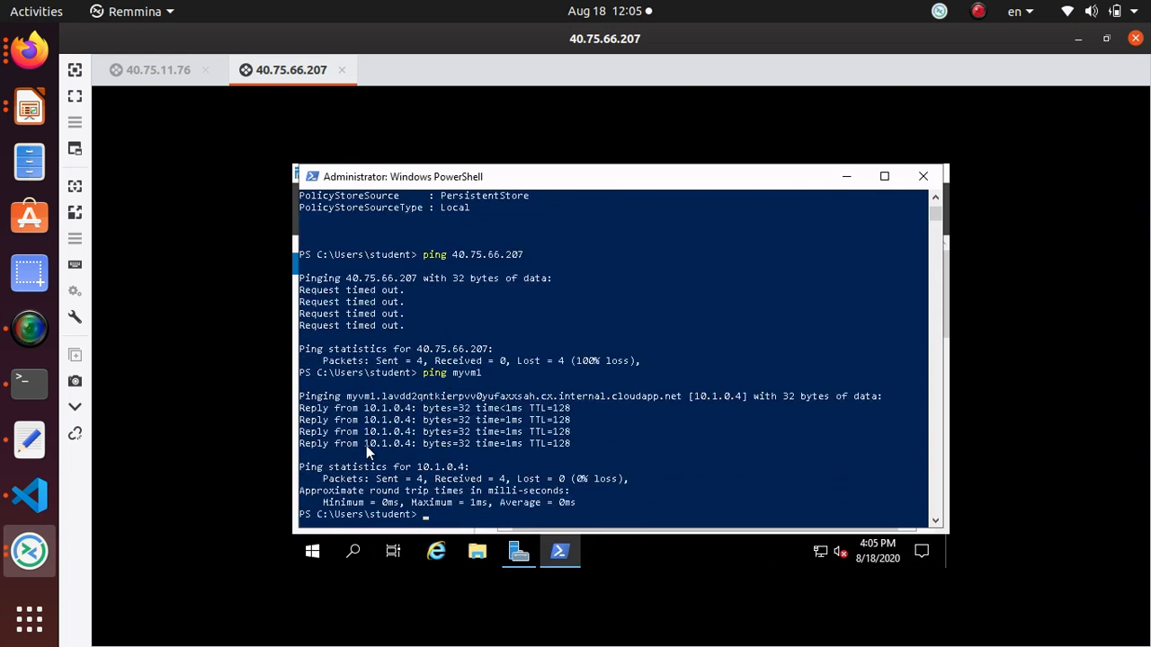
left_click_drag(362, 407, 409, 411)
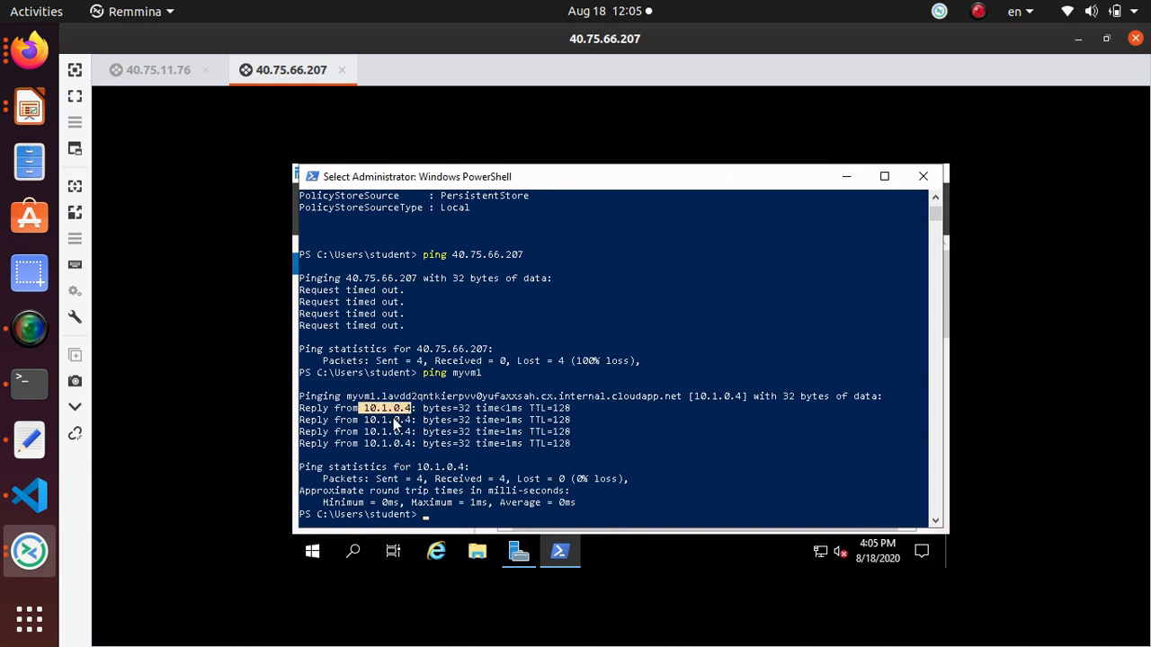
Check the private IP addresses of myVm2 and myVm1 on their overview pages in the Azure portal in Firefox.
left_click(25, 56)
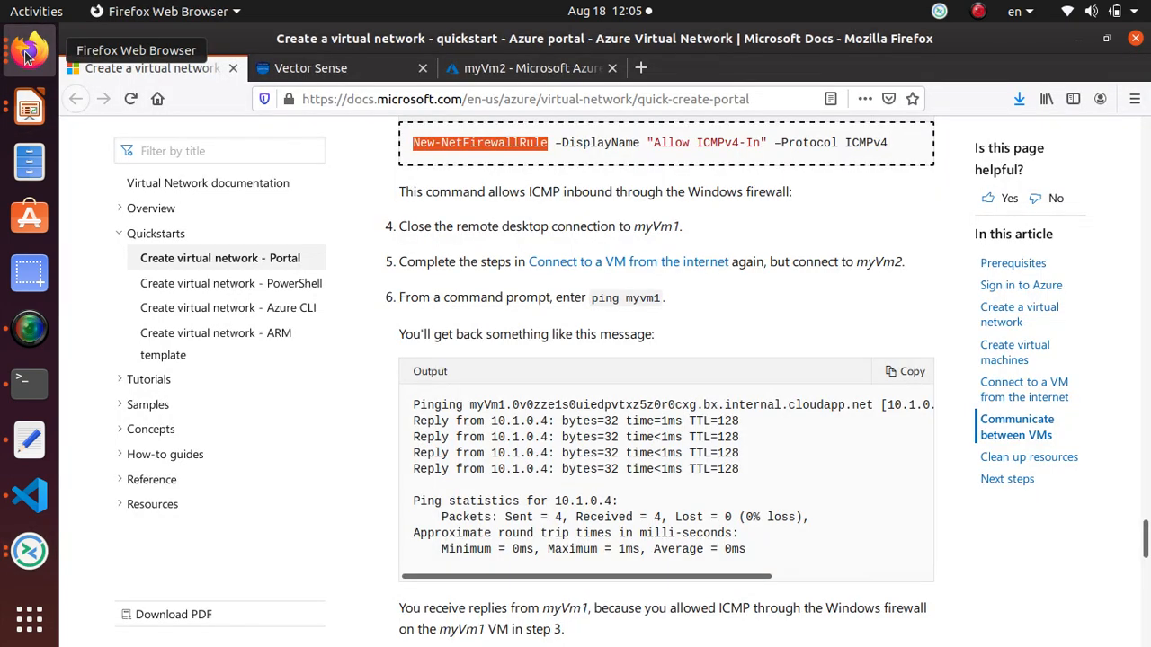
left_click(520, 72)
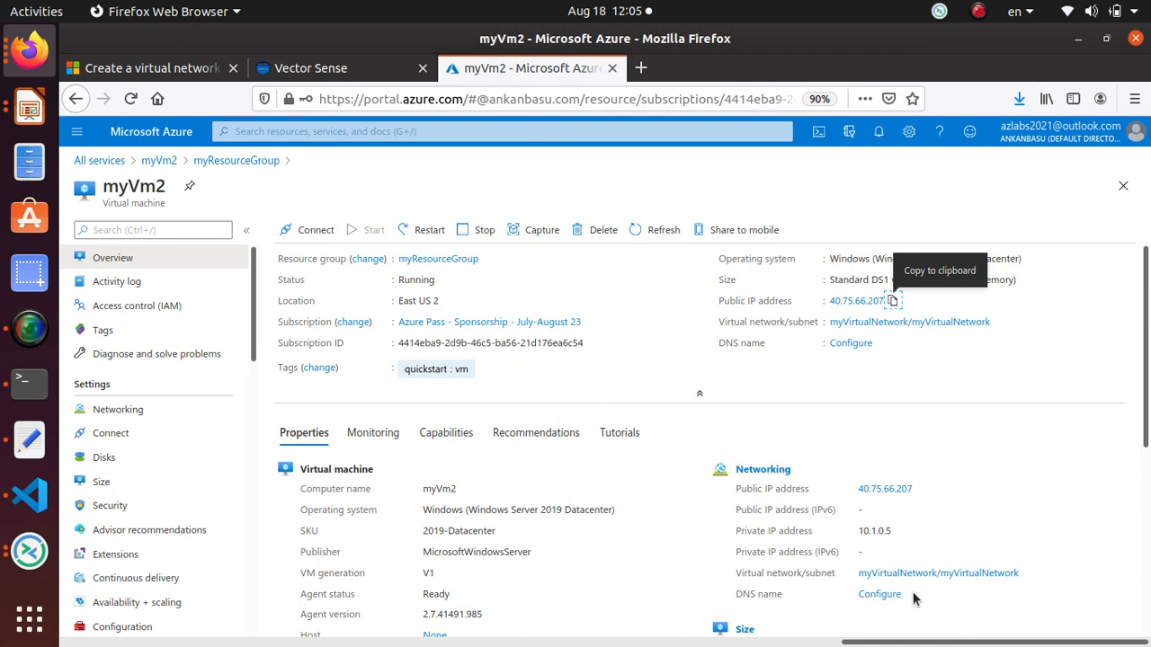
left_click_drag(855, 532, 891, 532)
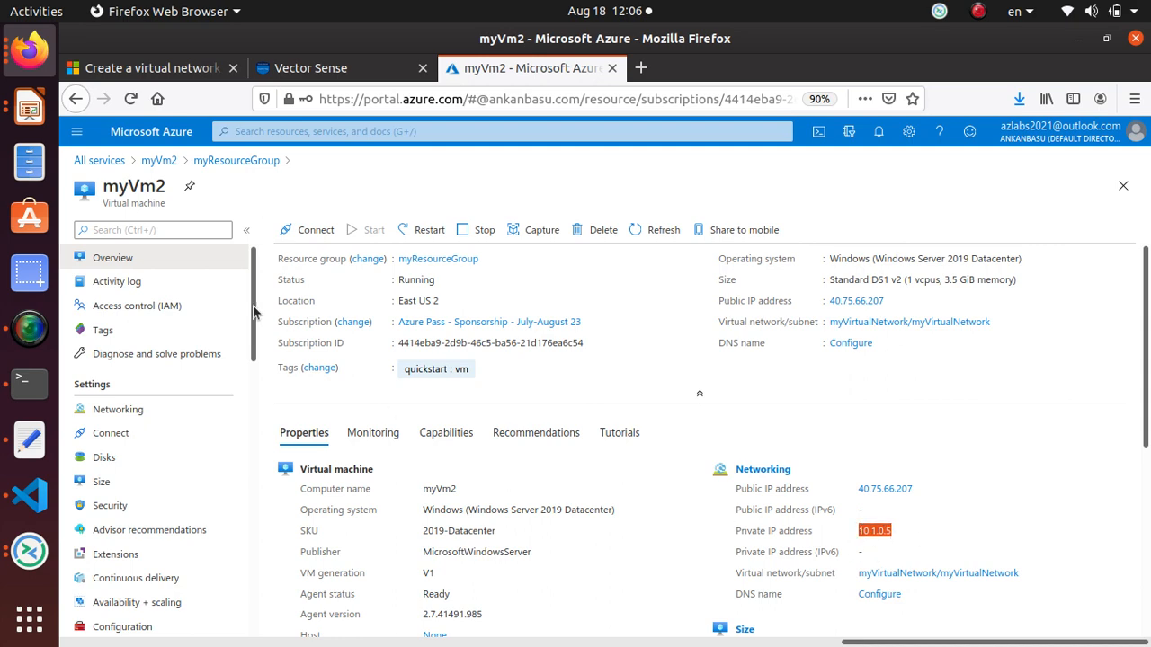
left_click(232, 162)
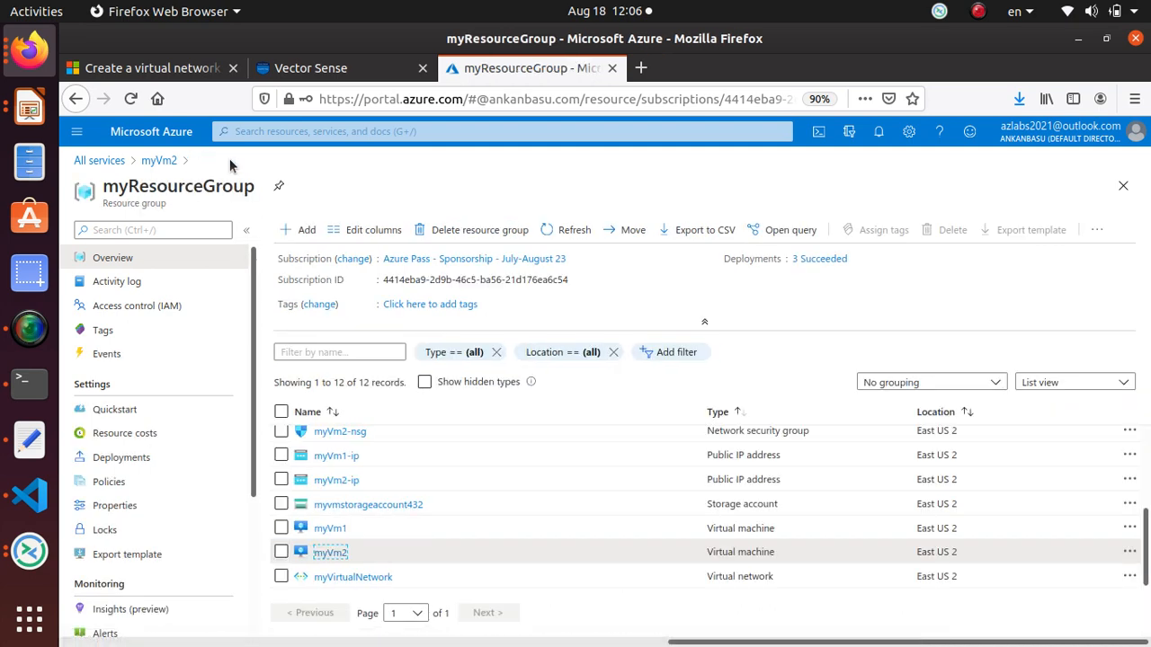
left_click(329, 527)
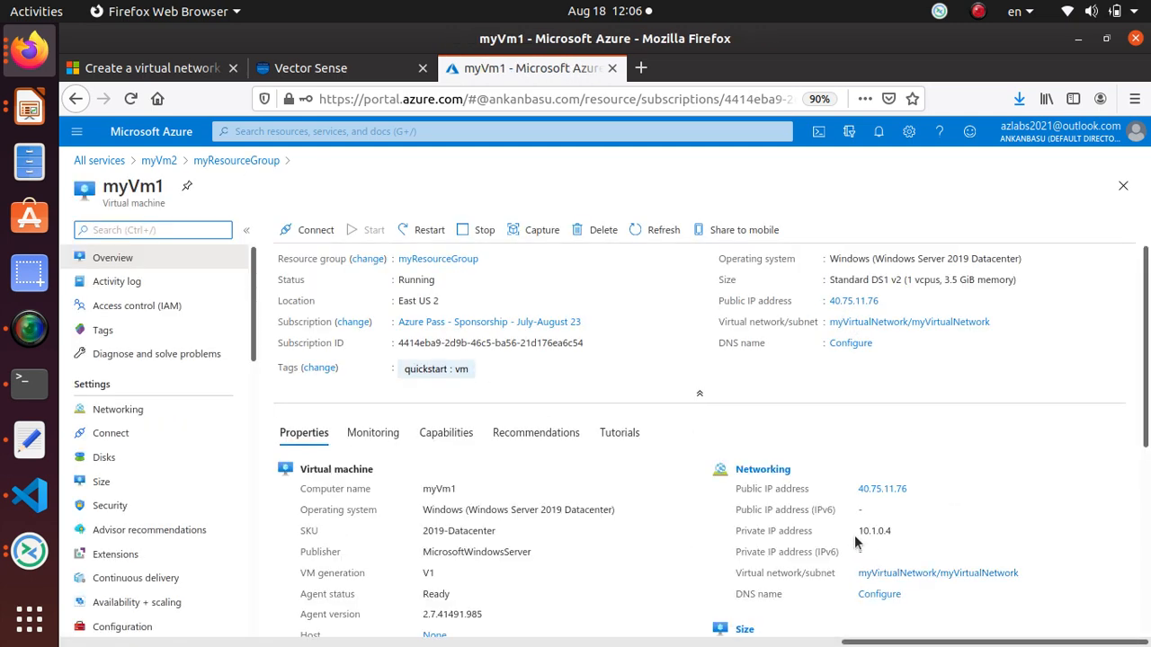
left_click_drag(890, 533, 849, 535)
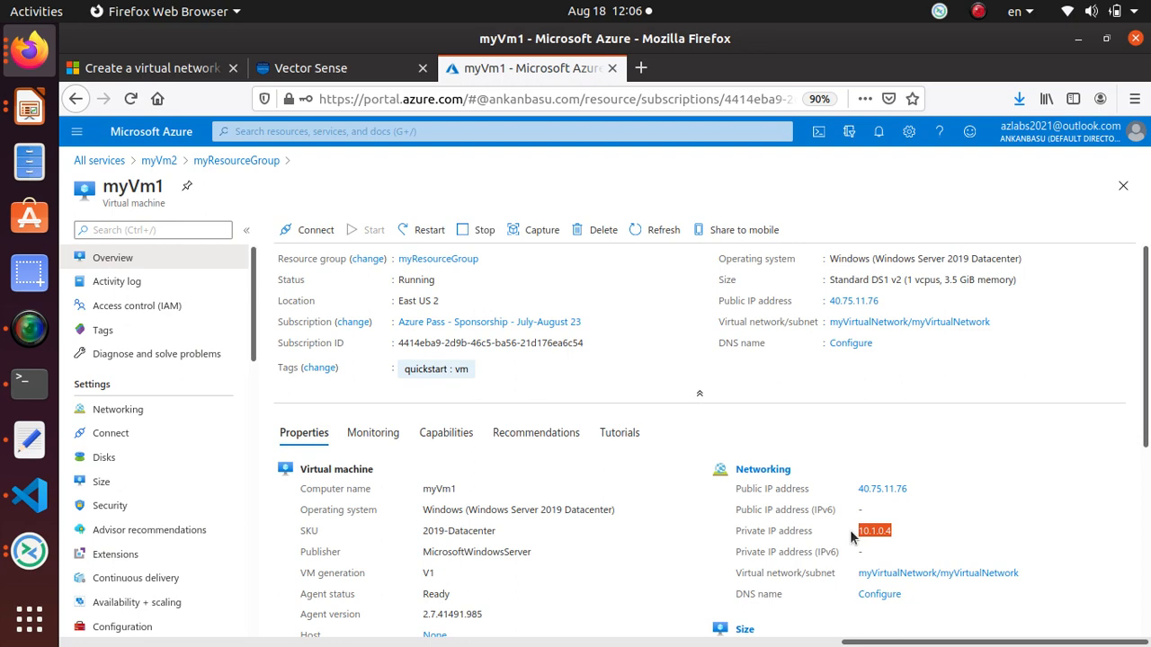
Return to the virtual network quickstart article and review the expected ping output, the Clean up resources instructions and the Next steps section.
left_click(153, 65)
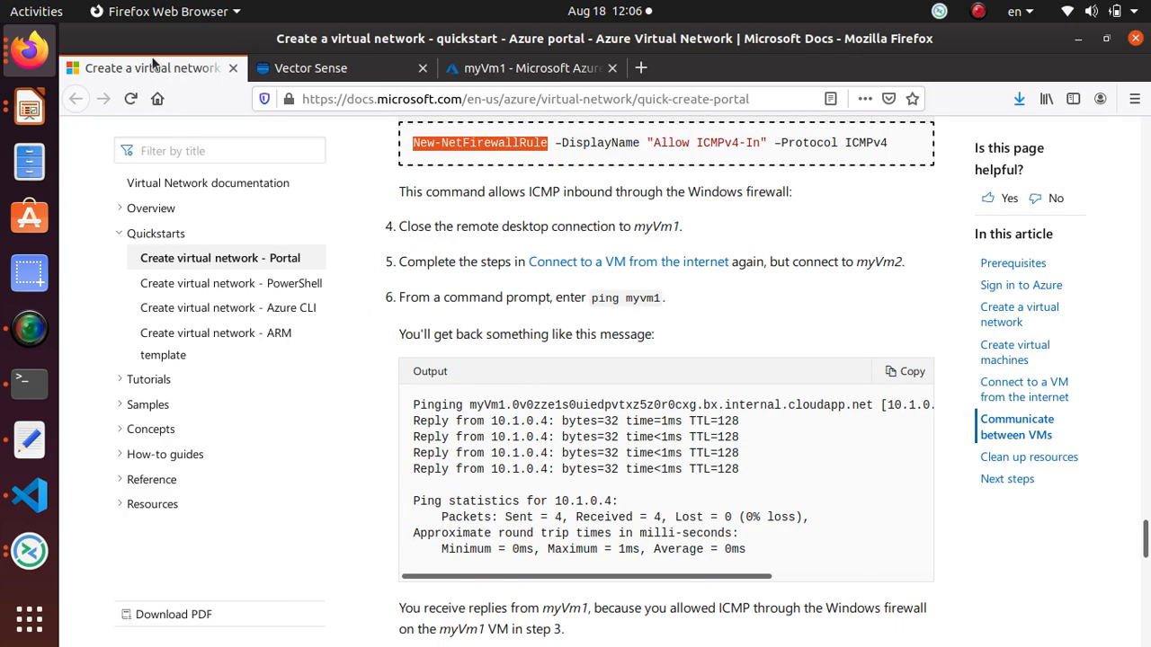
scroll(657, 392, "down", 1)
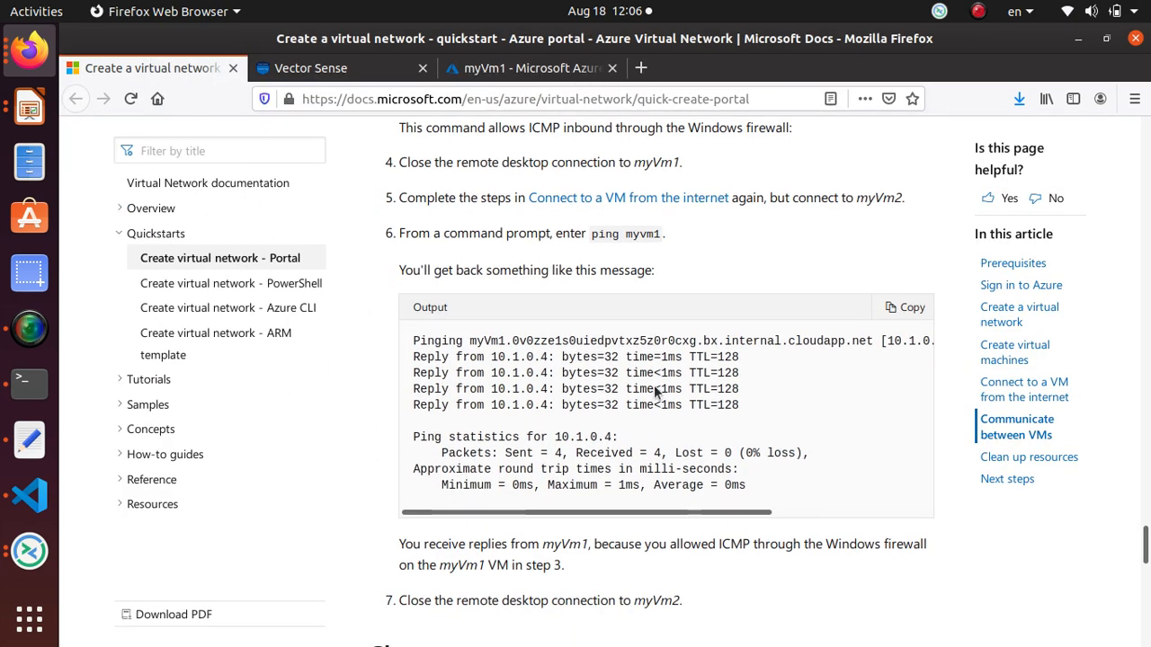
scroll(657, 392, "down", 4)
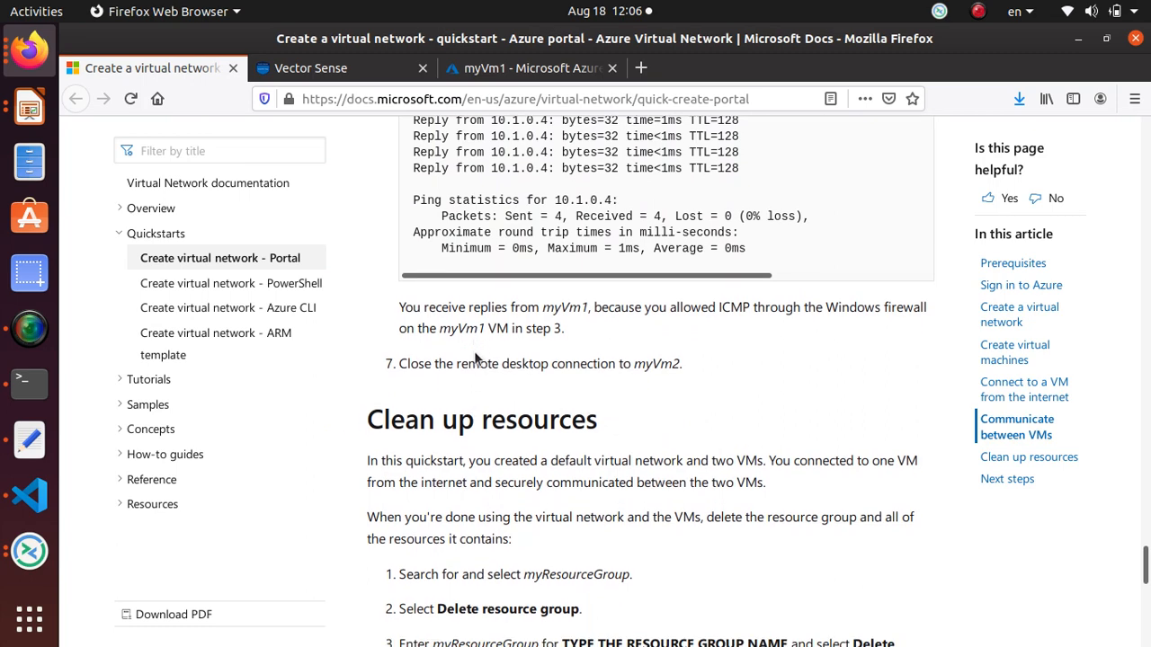
scroll(477, 359, "down", 3)
scroll(474, 355, "down", 2)
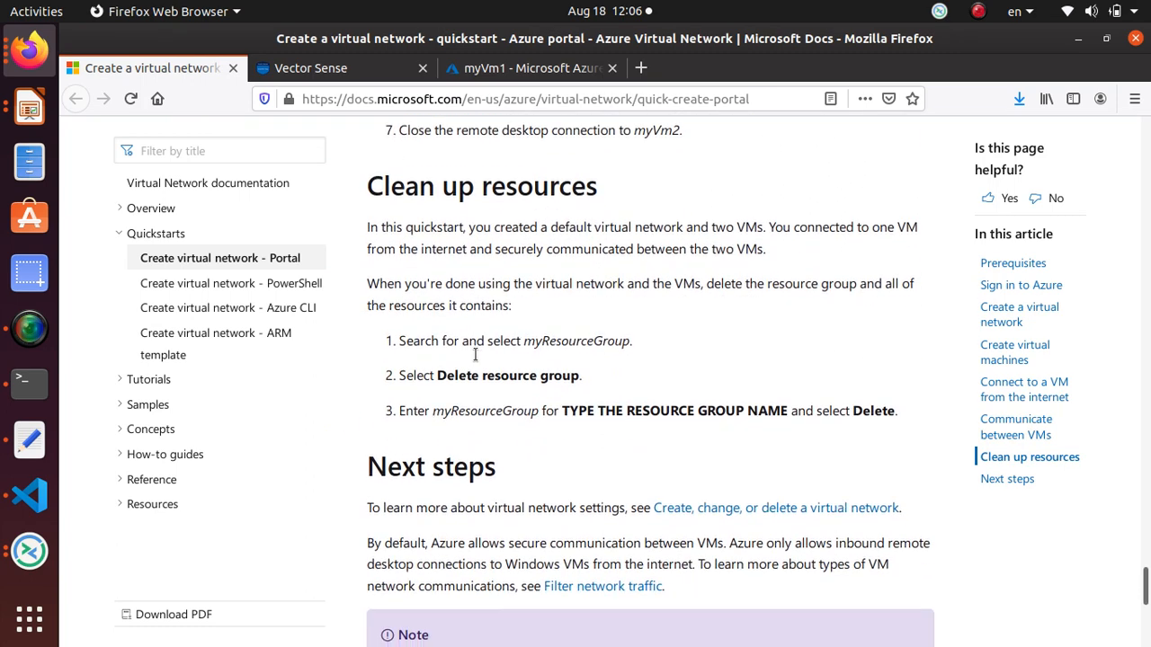
scroll(475, 358, "down", 1)
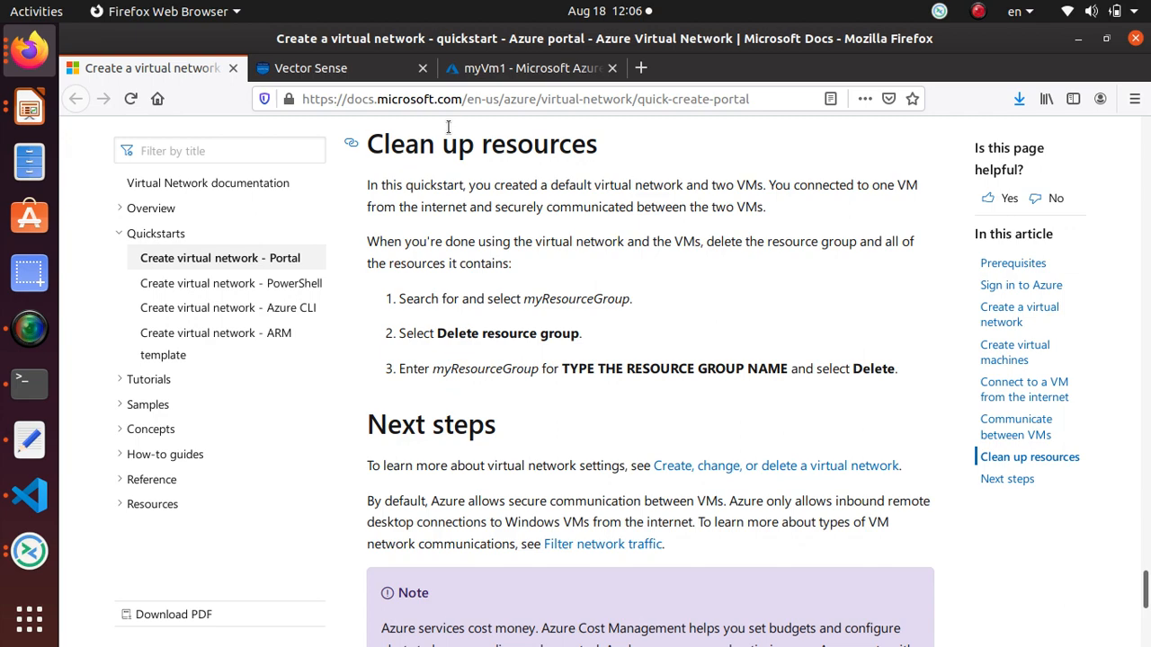
scroll(644, 454, "down", 4)
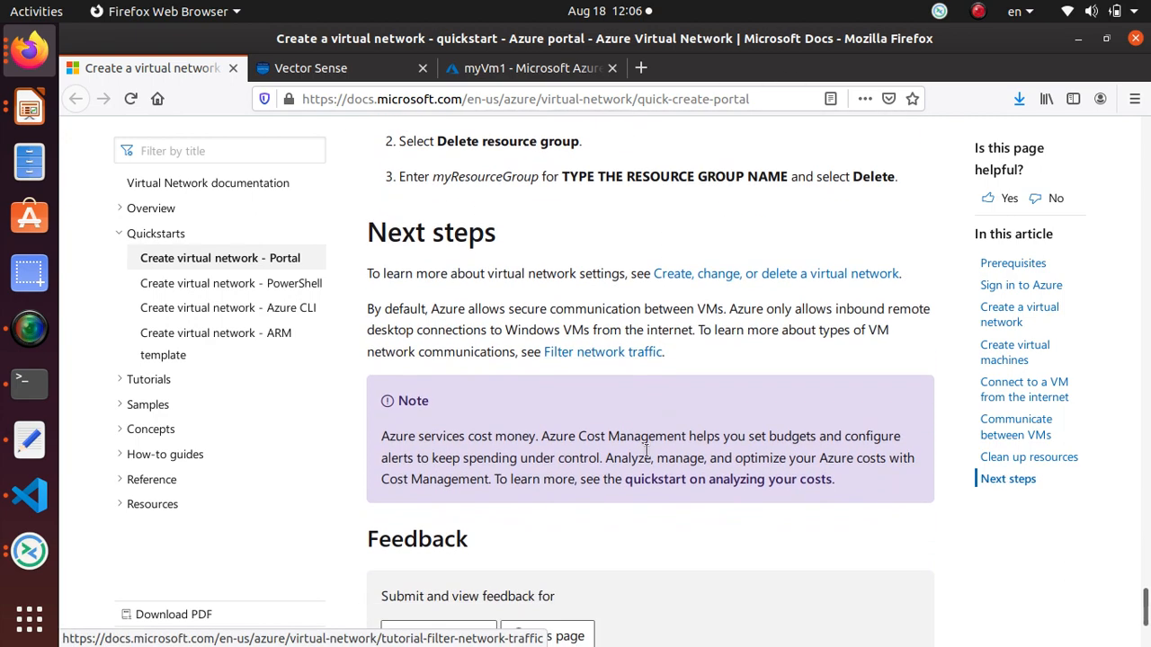
scroll(649, 452, "up", 9)
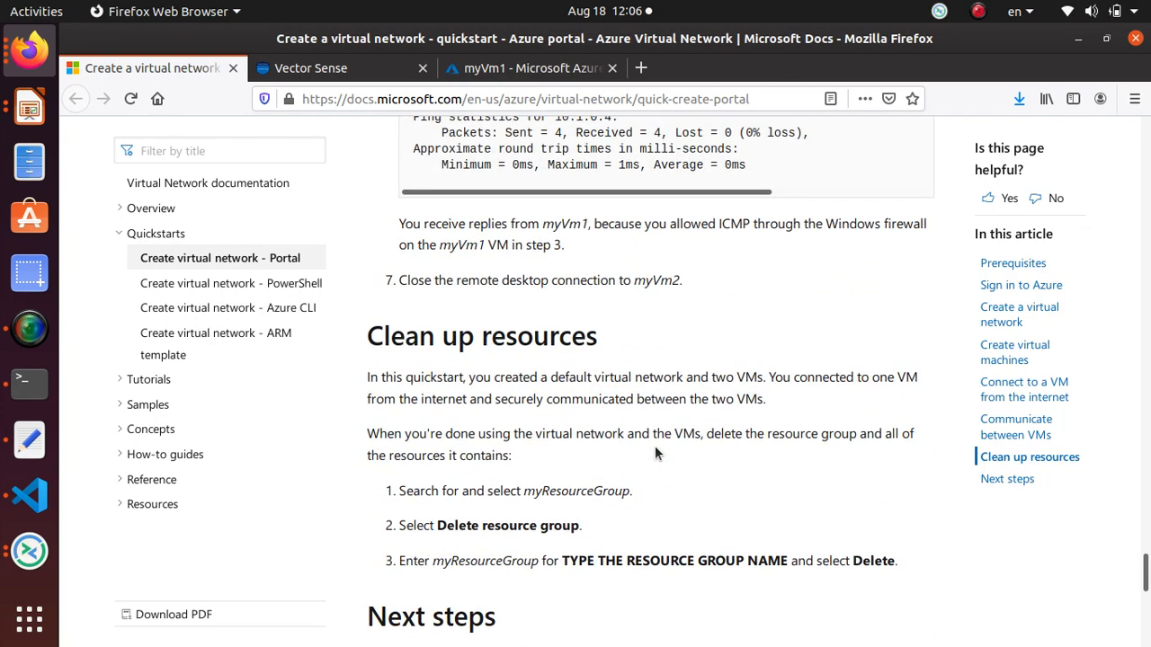
scroll(655, 454, "up", 2)
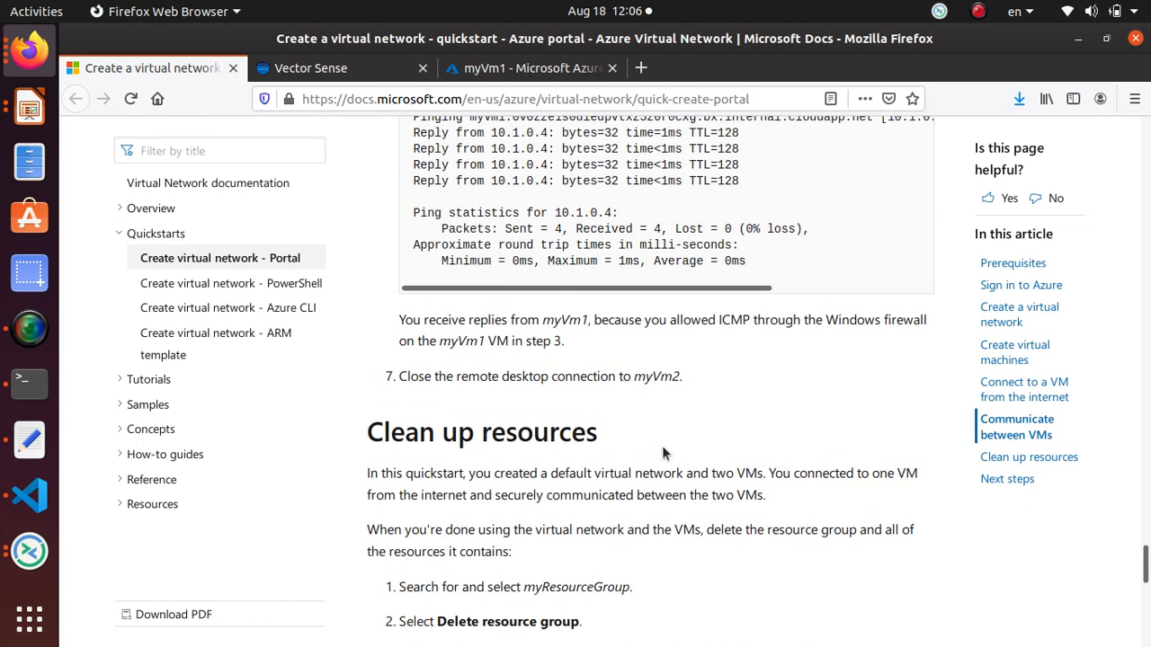
scroll(663, 447, "down", 4)
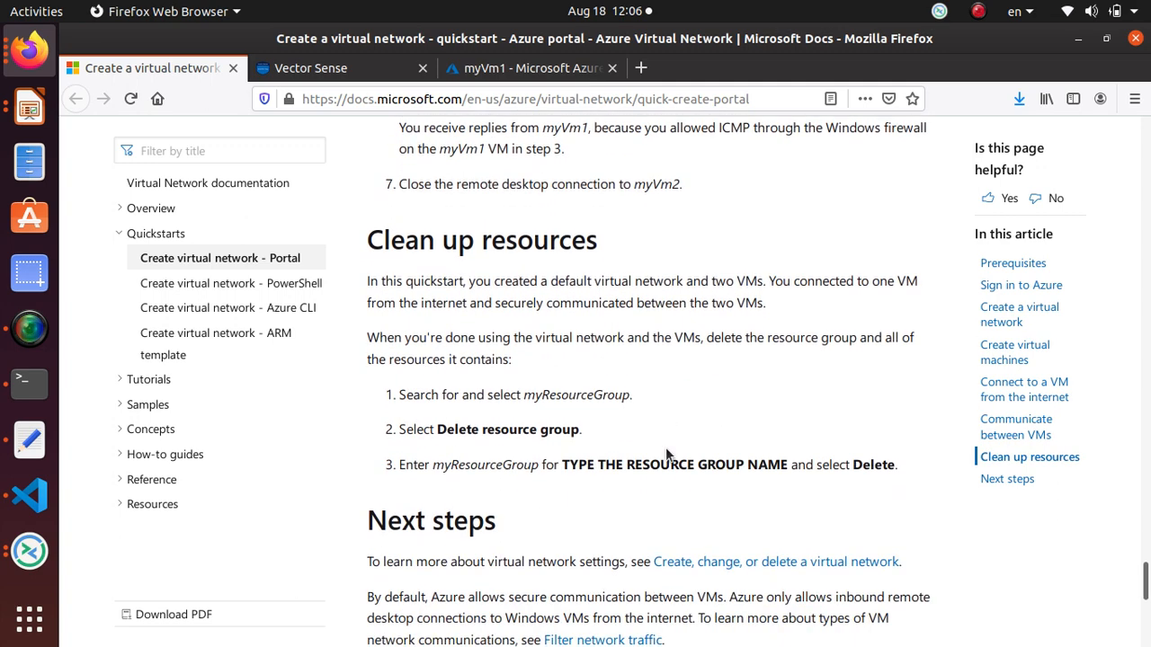
scroll(665, 446, "down", 2)
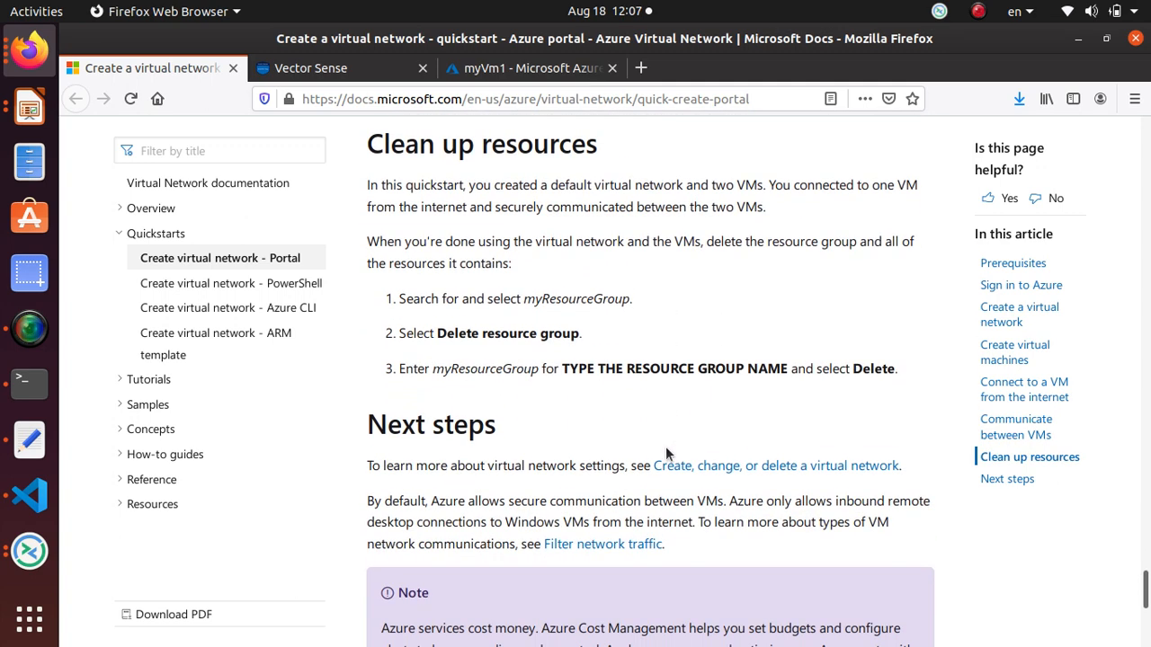
Open the 'Create virtual network - PowerShell' quickstart in the documentation and view its introduction.
scroll(666, 446, "down", 2)
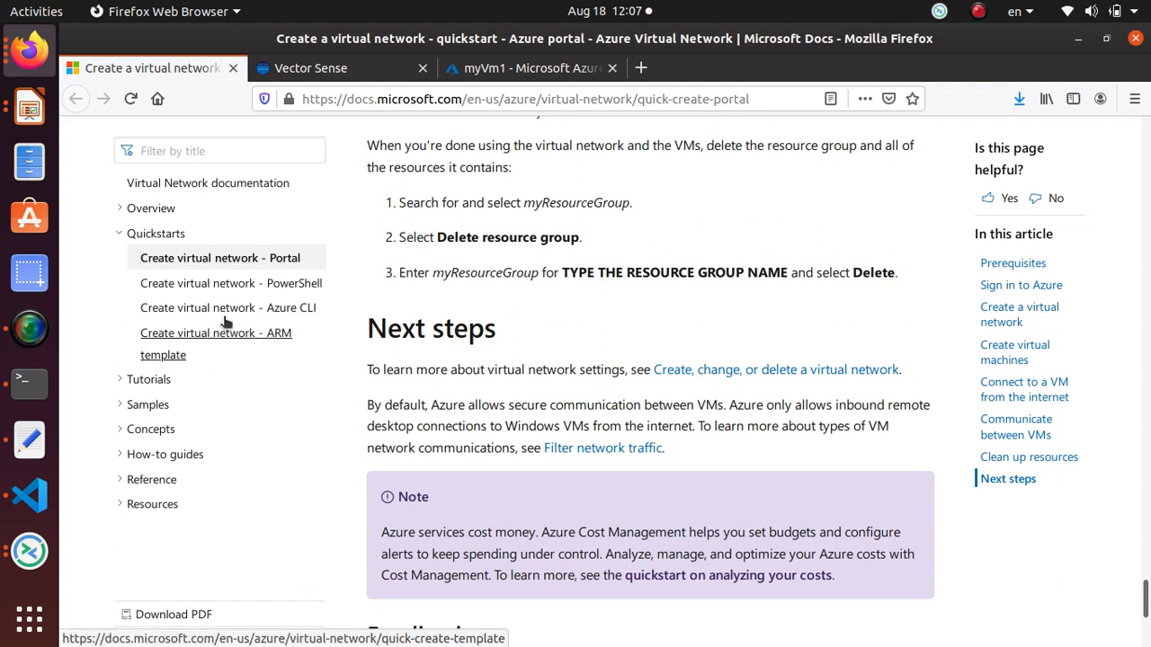
left_click(275, 284)
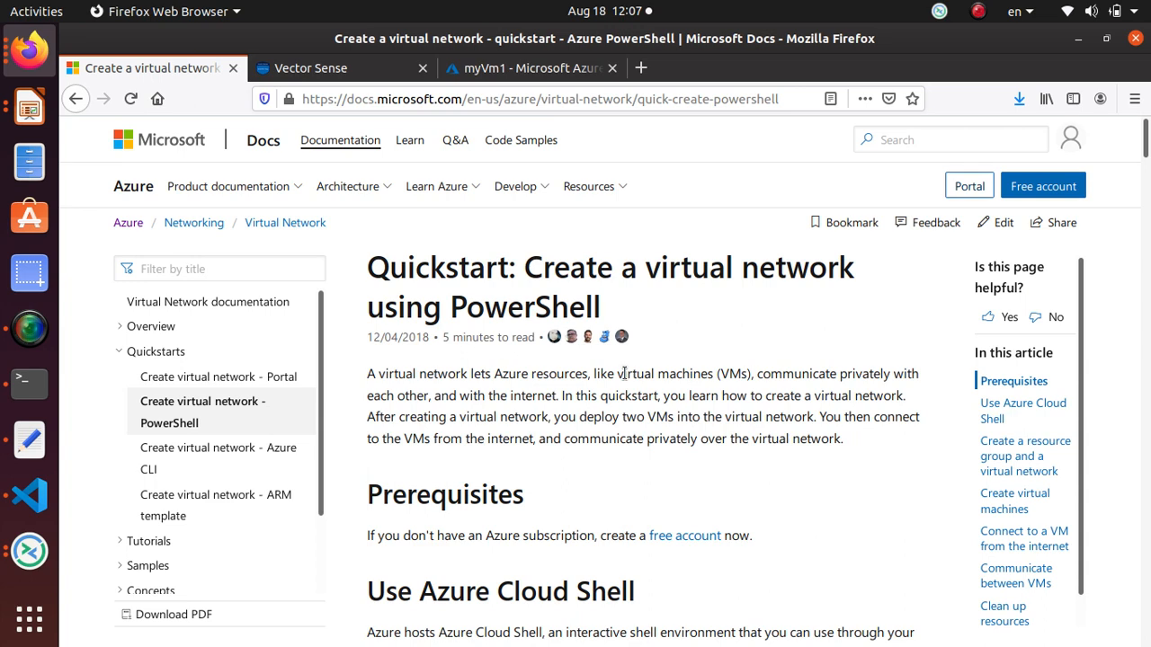
scroll(625, 374, "down", 1)
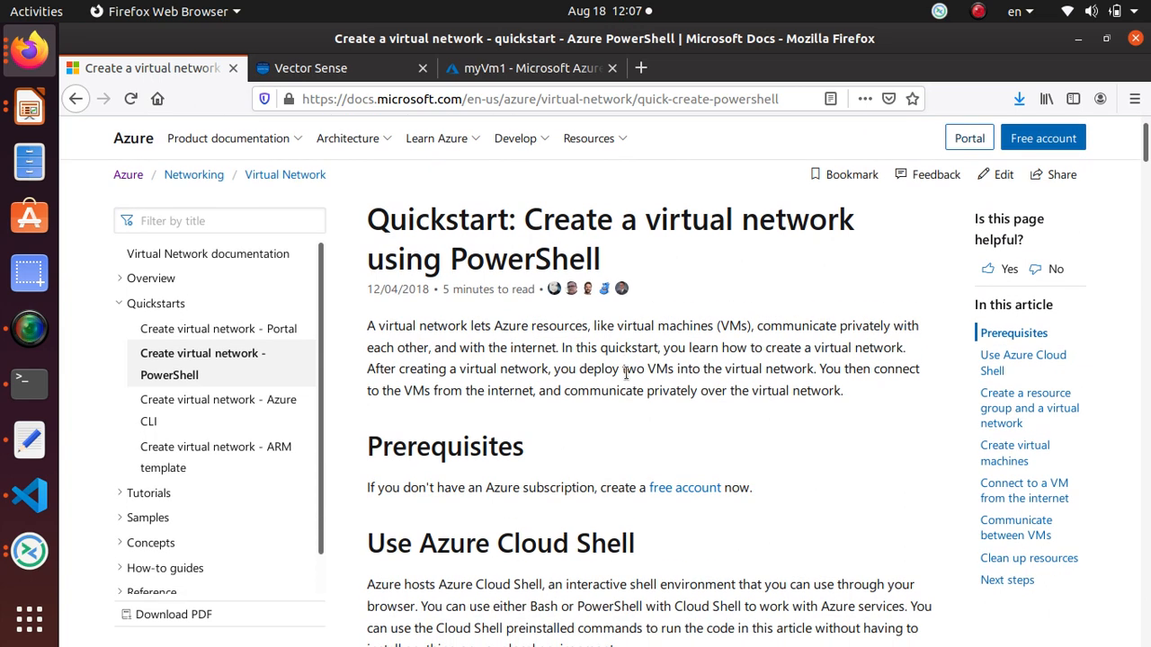